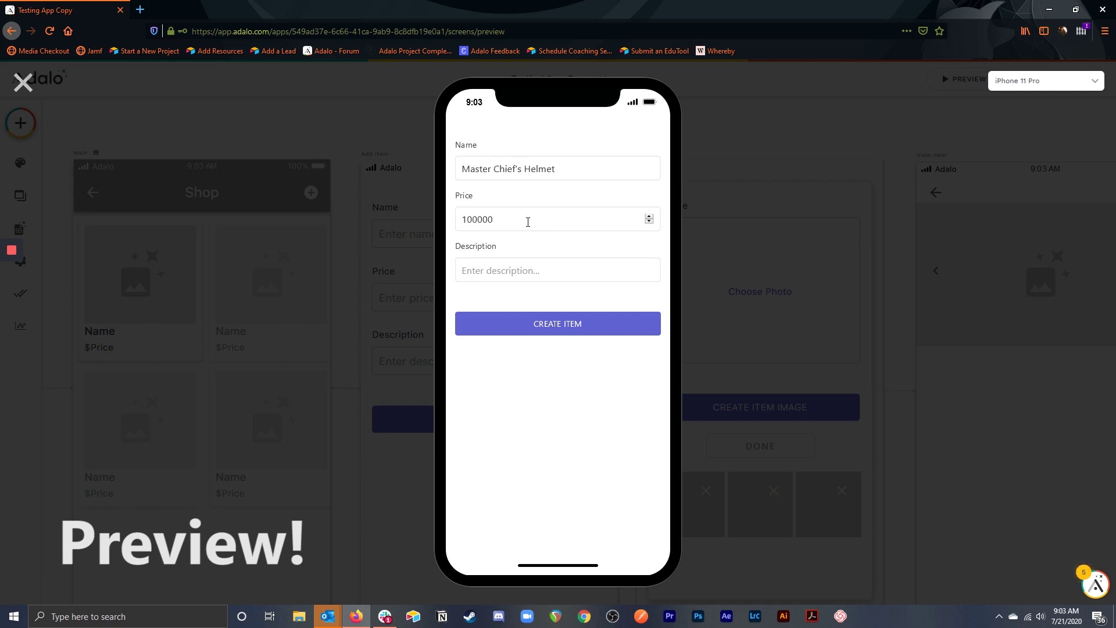
Enter "This is Chief's helmet." as the item's description and create the item
{"action": "left_click", "coordinate": [512, 272]}
{"action": "type", "text": "This is Chief's helmet."}
{"action": "left_click", "coordinate": [558, 323]}
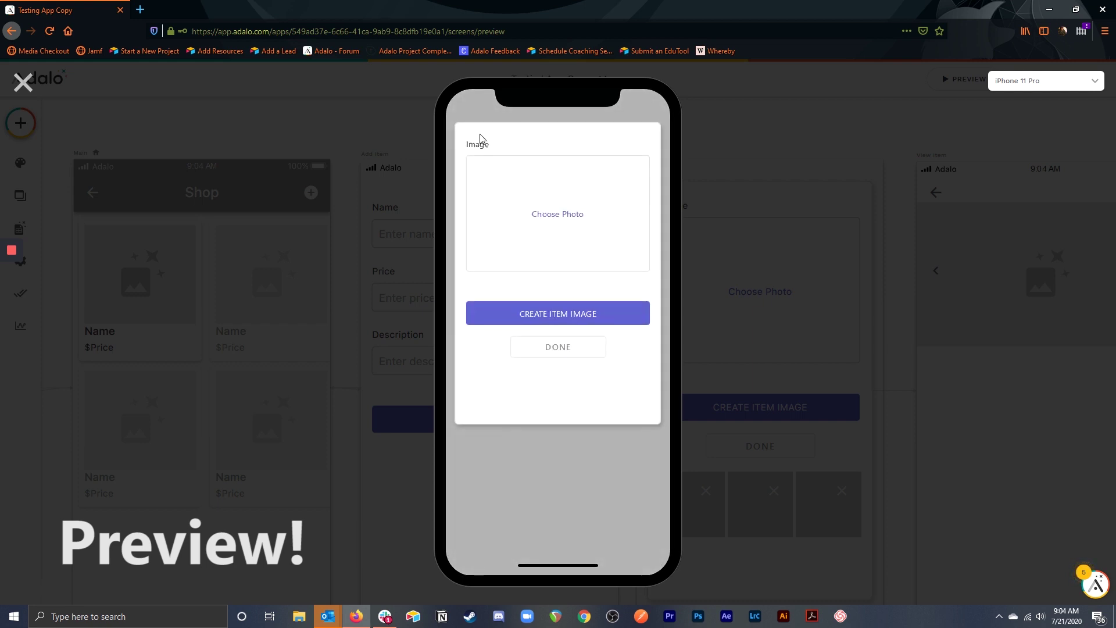
{"action": "left_click", "coordinate": [559, 218]}
{"action": "left_click", "coordinate": [603, 167]}
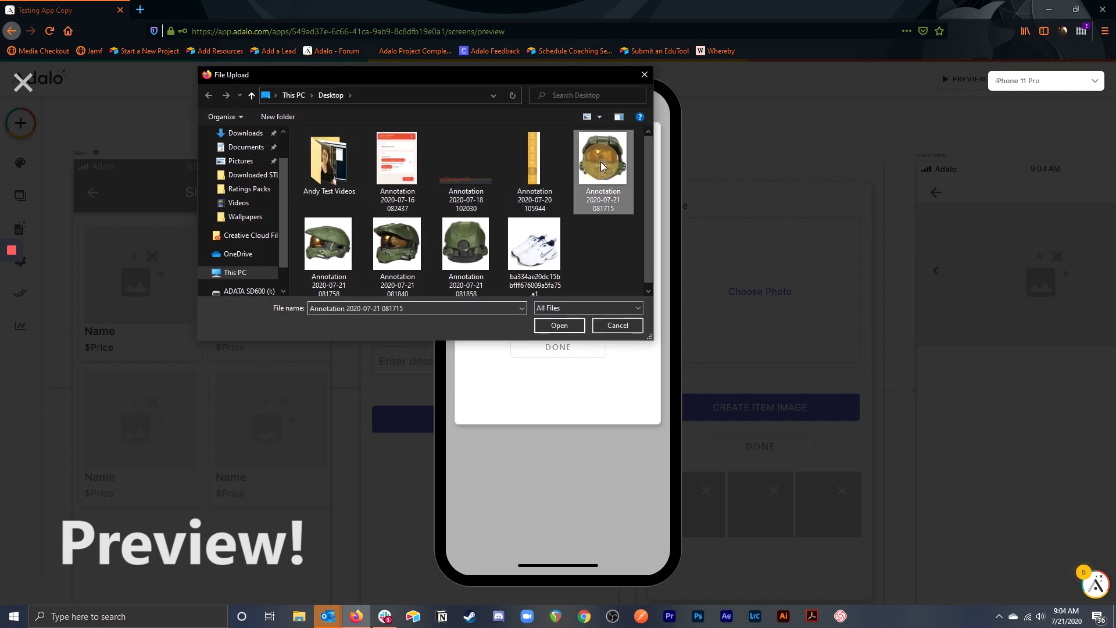
{"action": "left_click", "coordinate": [573, 324]}
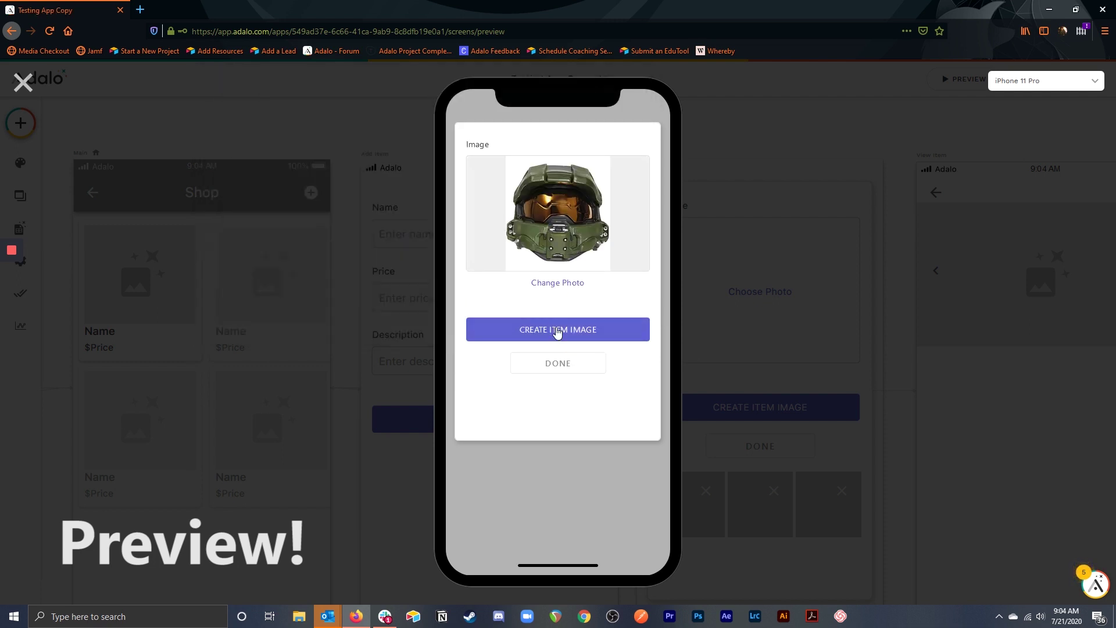
{"action": "left_click", "coordinate": [557, 331]}
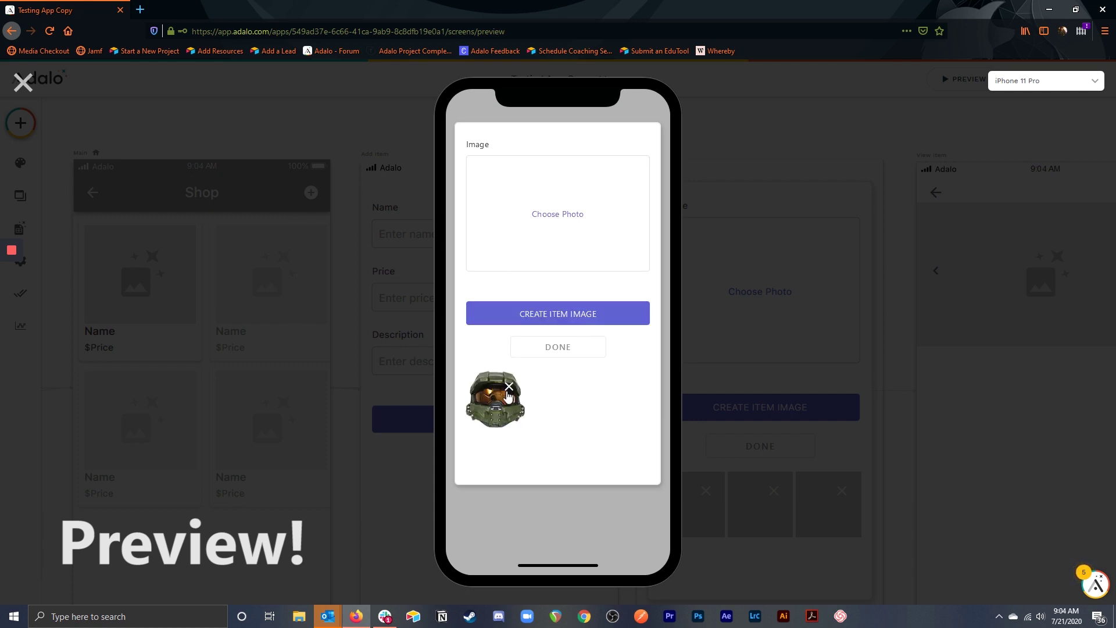
{"action": "left_click", "coordinate": [562, 244]}
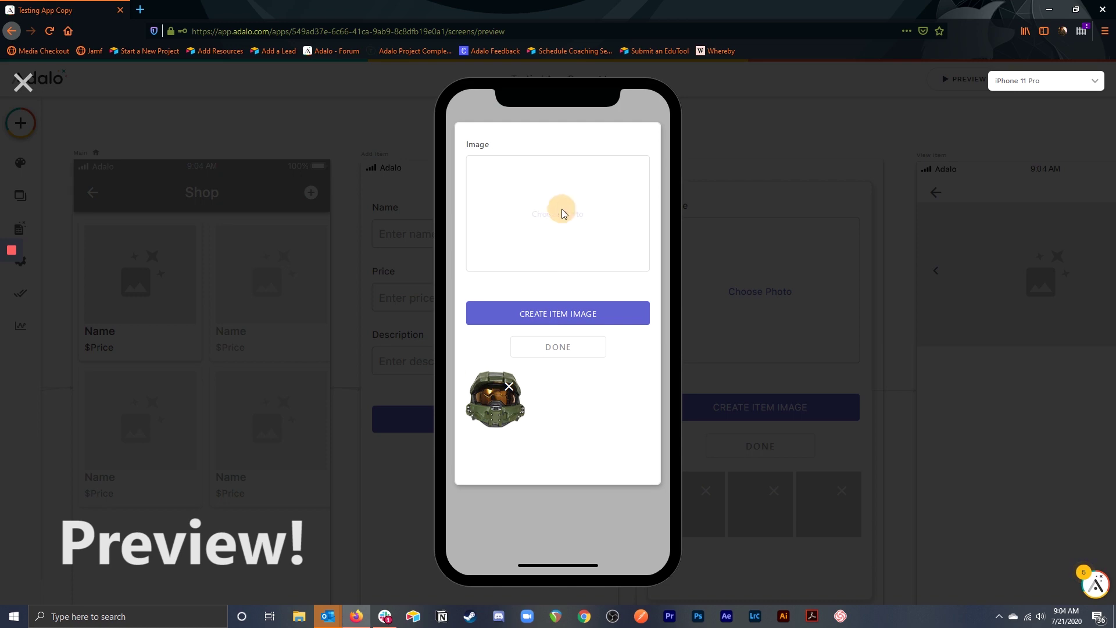
{"action": "left_click", "coordinate": [335, 264]}
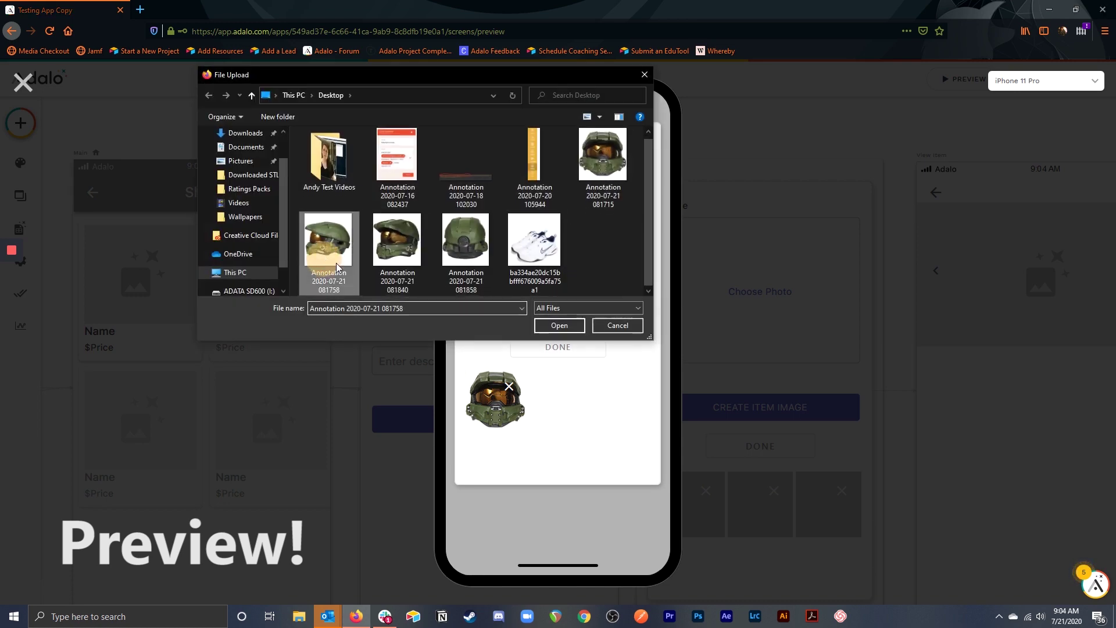
{"action": "left_click", "coordinate": [556, 325]}
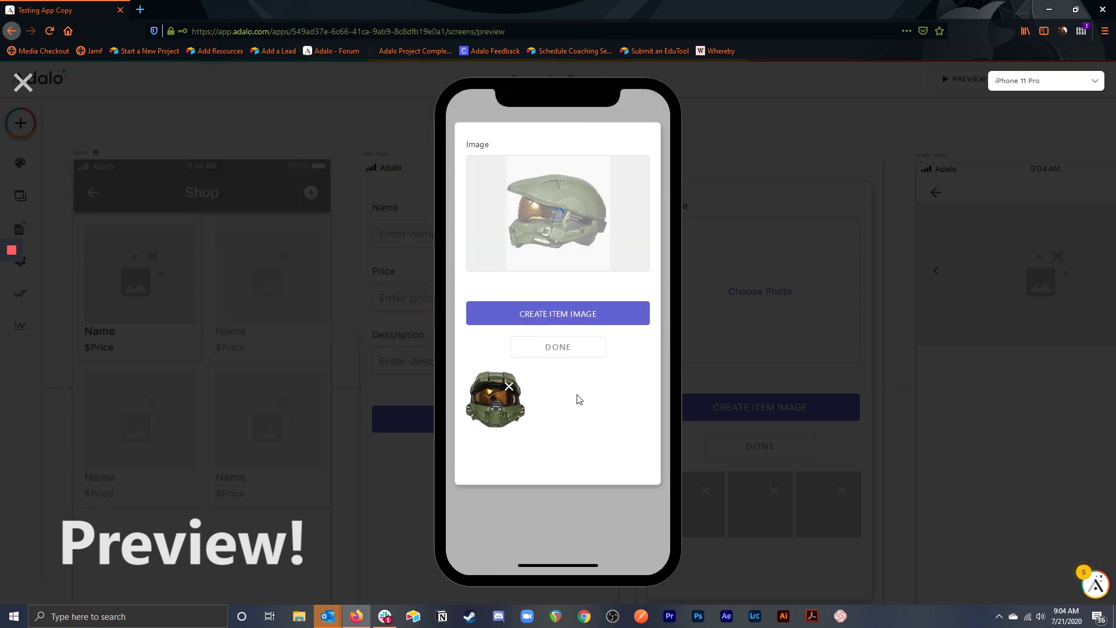
{"action": "left_click", "coordinate": [562, 329]}
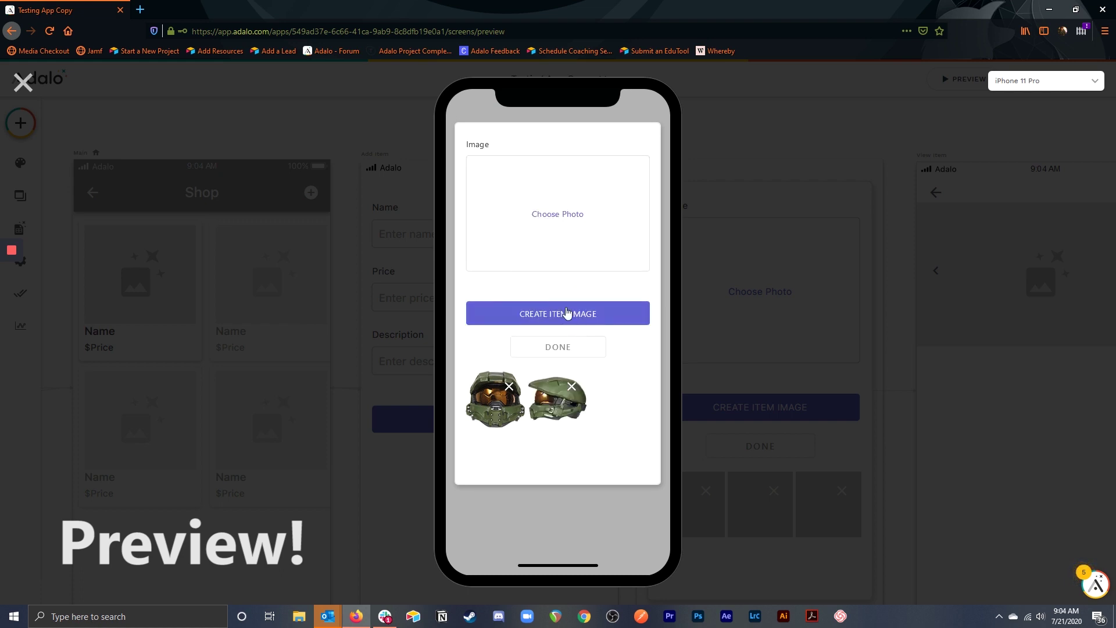
{"action": "left_click", "coordinate": [556, 215]}
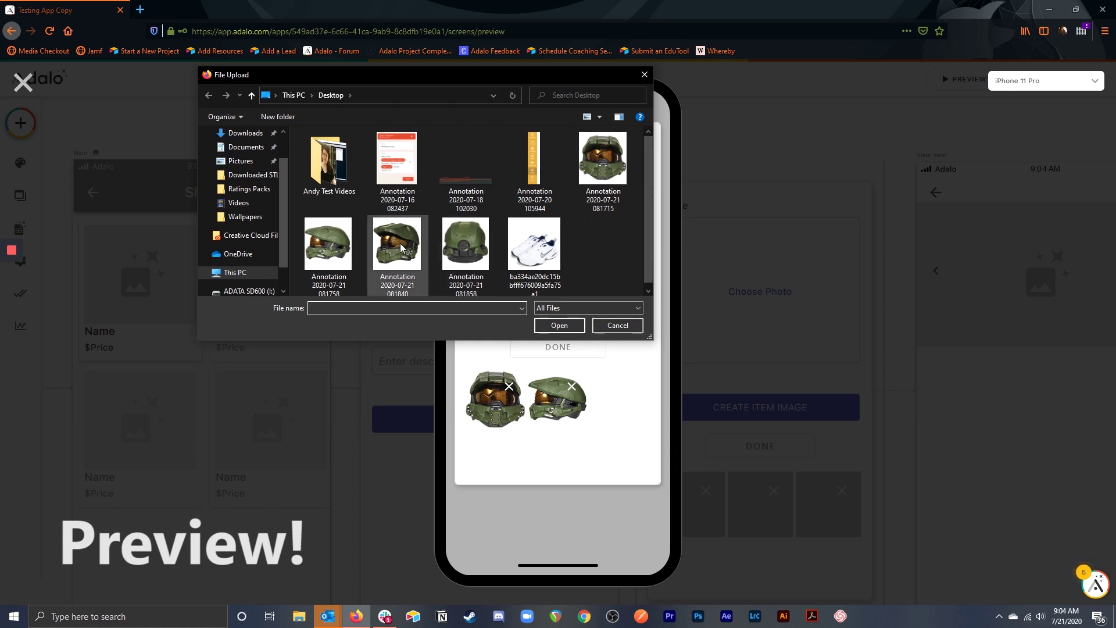
{"action": "left_click", "coordinate": [415, 278]}
{"action": "left_click", "coordinate": [560, 325]}
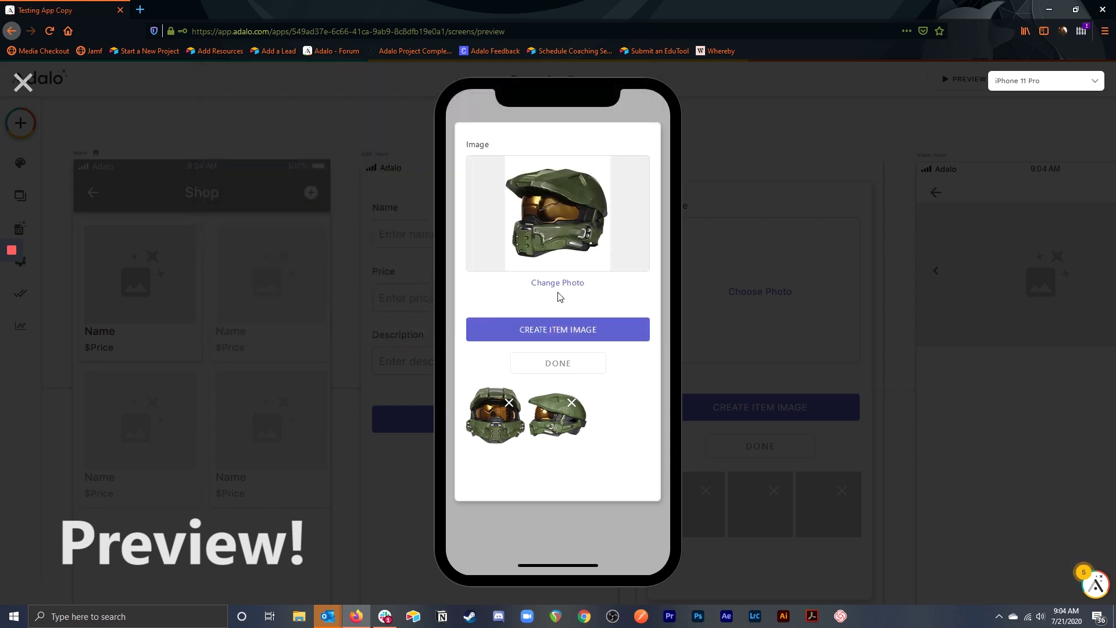
{"action": "left_click", "coordinate": [561, 330]}
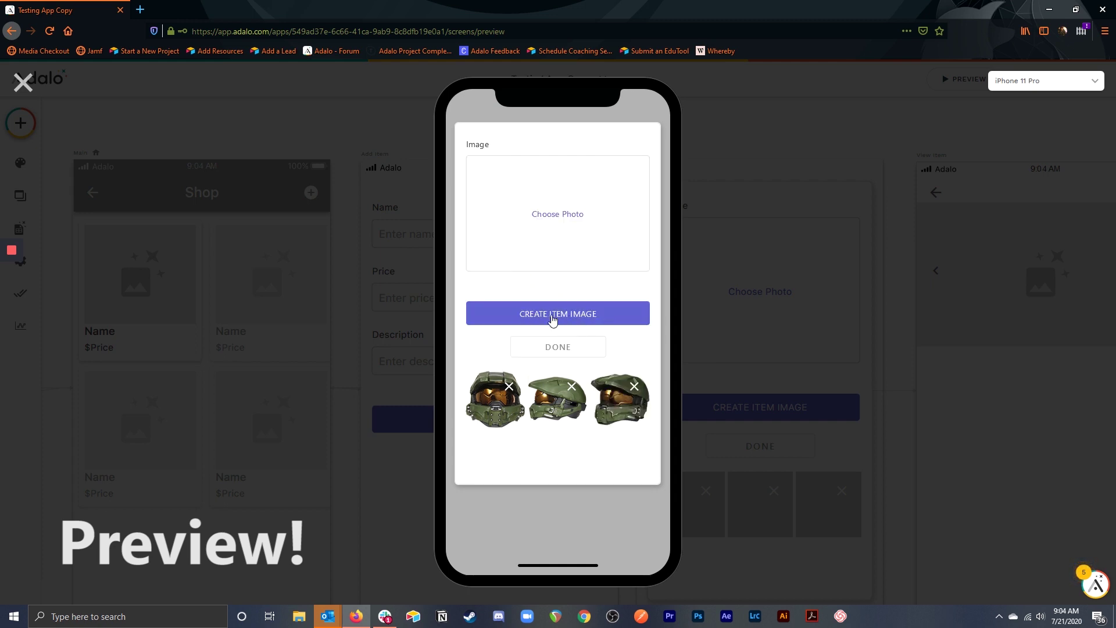
{"action": "left_click", "coordinate": [545, 231]}
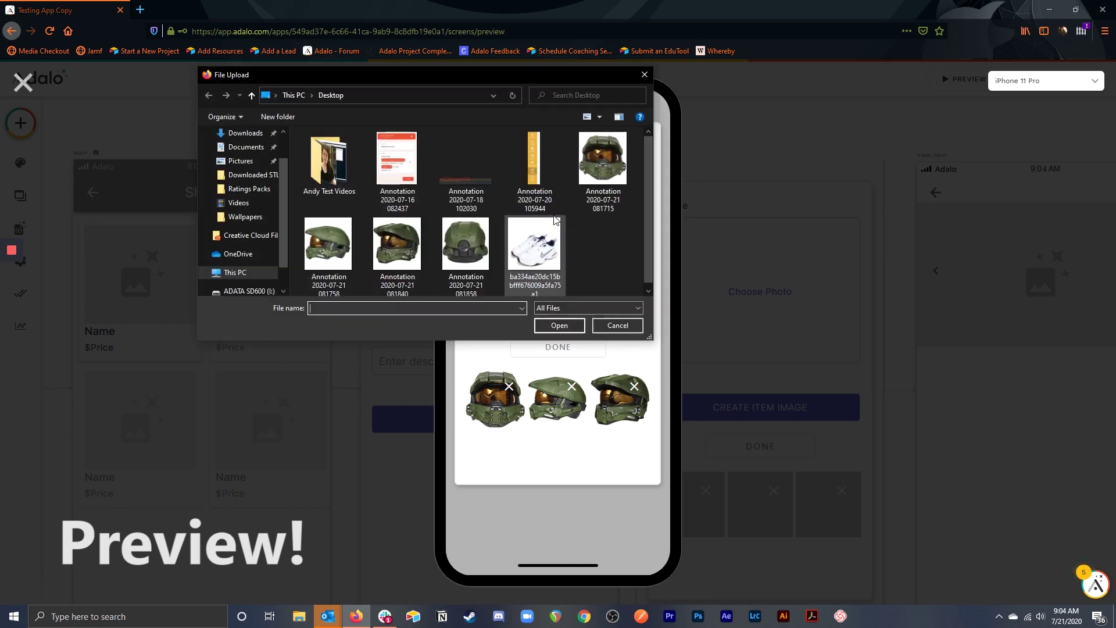
{"action": "left_click", "coordinate": [466, 244]}
{"action": "left_click", "coordinate": [559, 325]}
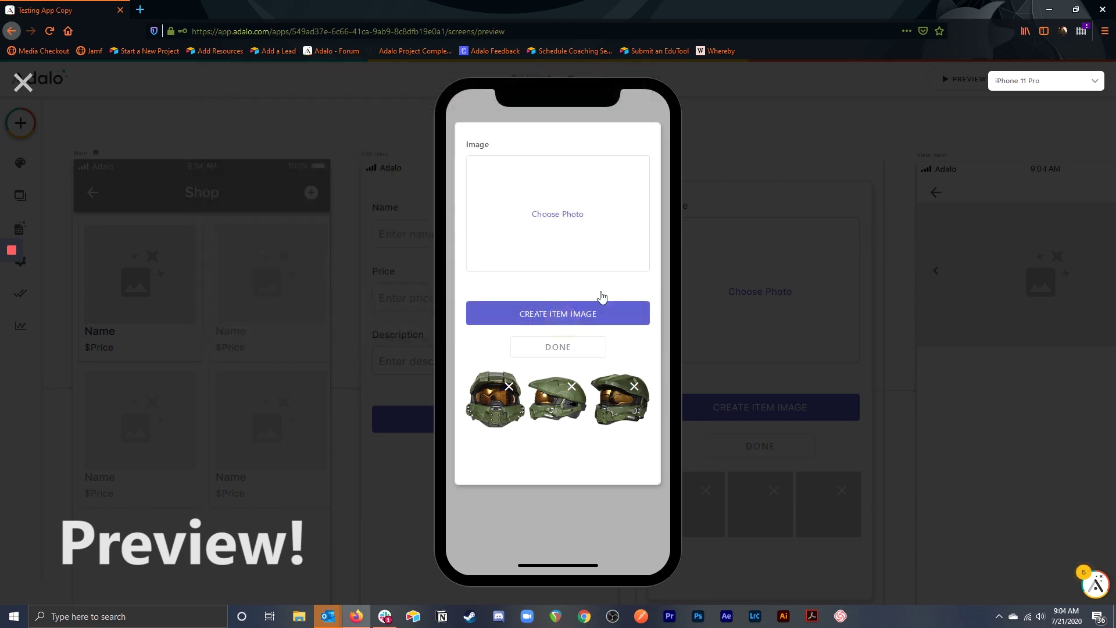
{"action": "left_click", "coordinate": [557, 329]}
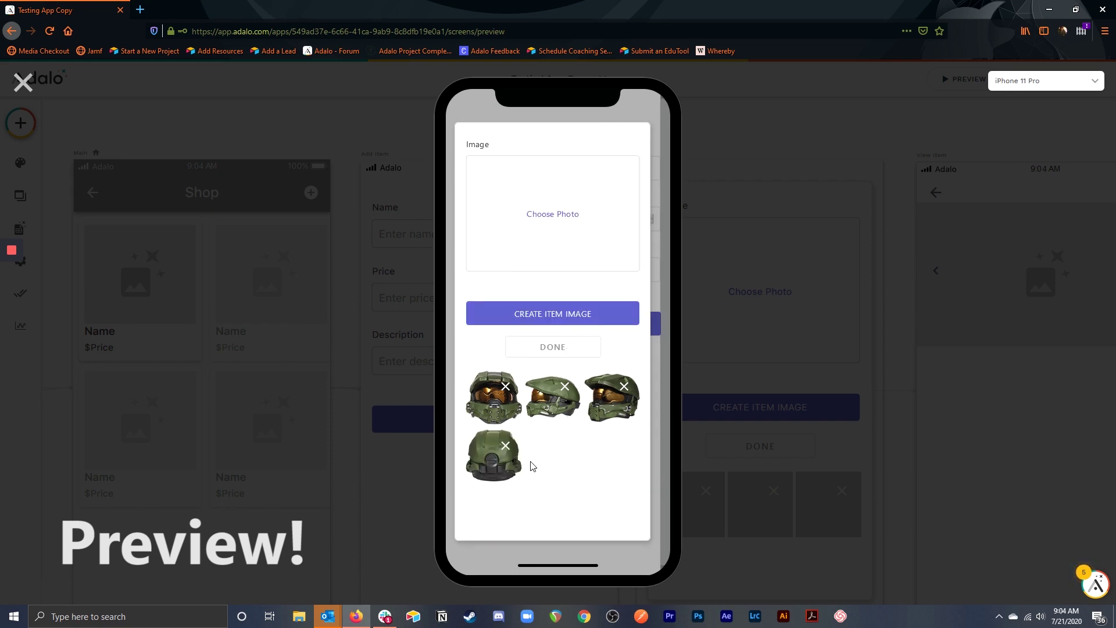
{"action": "left_click", "coordinate": [557, 348]}
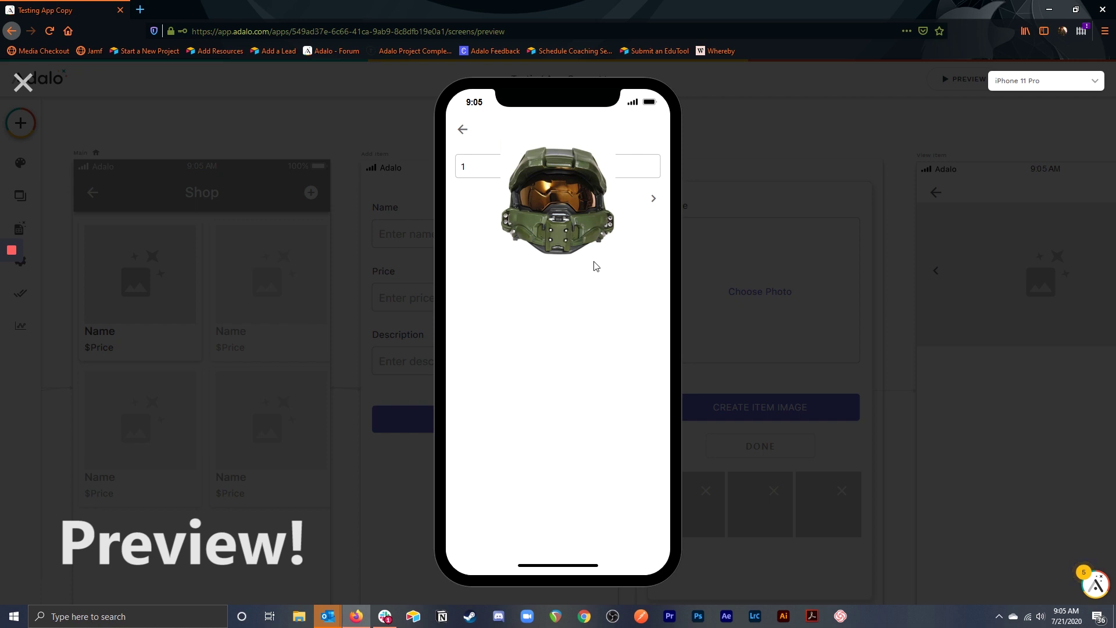
Page forward through the helmet's image gallery in the preview to the last picture, and go back one picture
{"action": "left_click", "coordinate": [654, 200]}
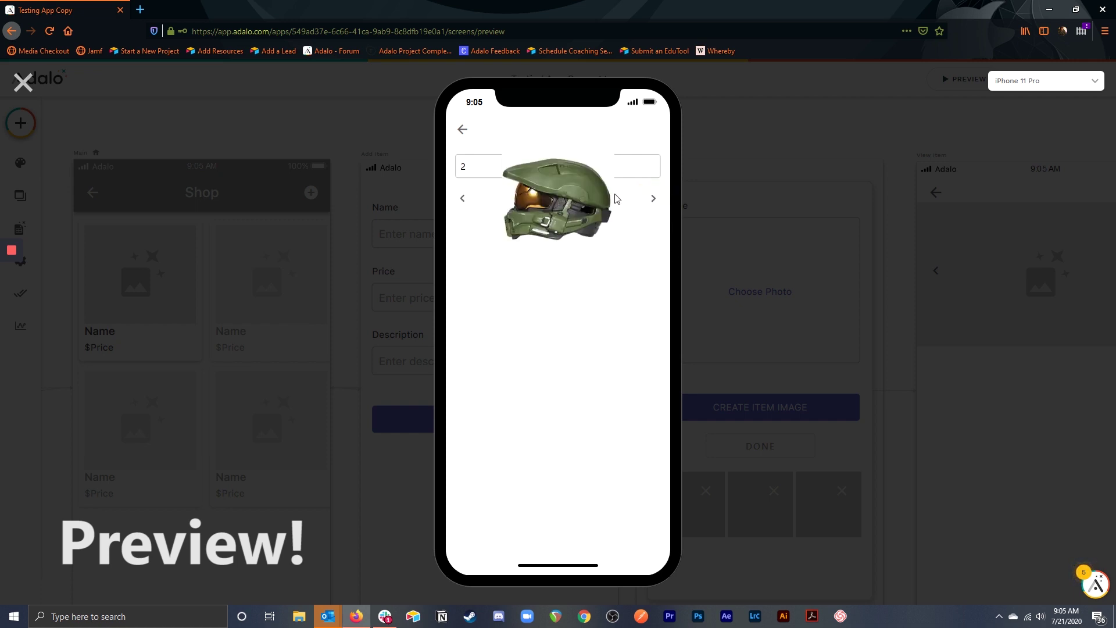
{"action": "left_click", "coordinate": [653, 199]}
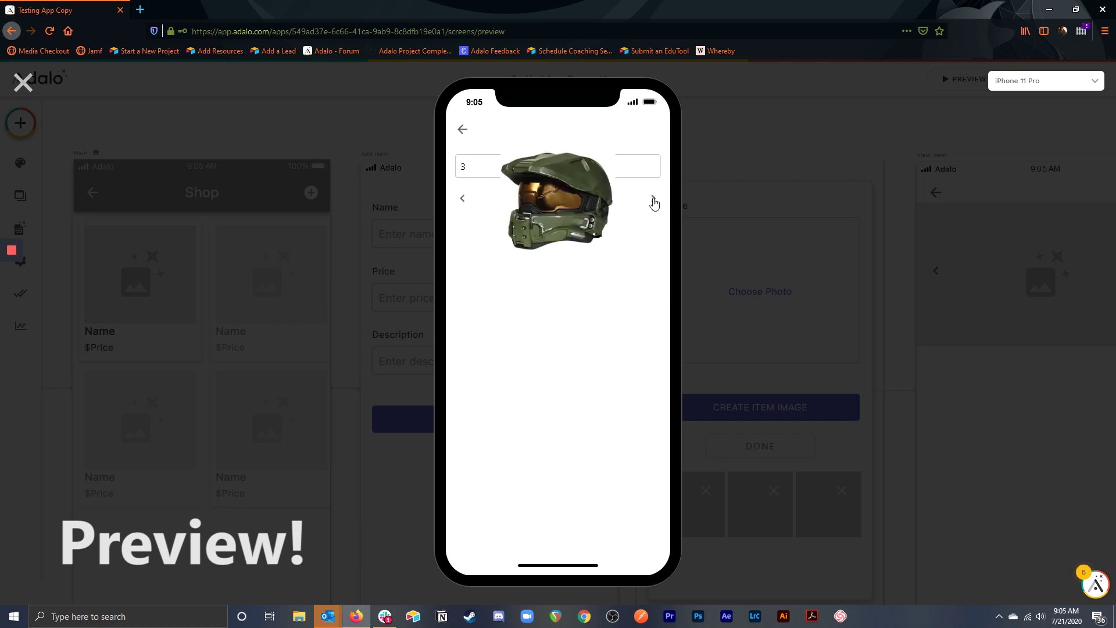
{"action": "left_click", "coordinate": [653, 201]}
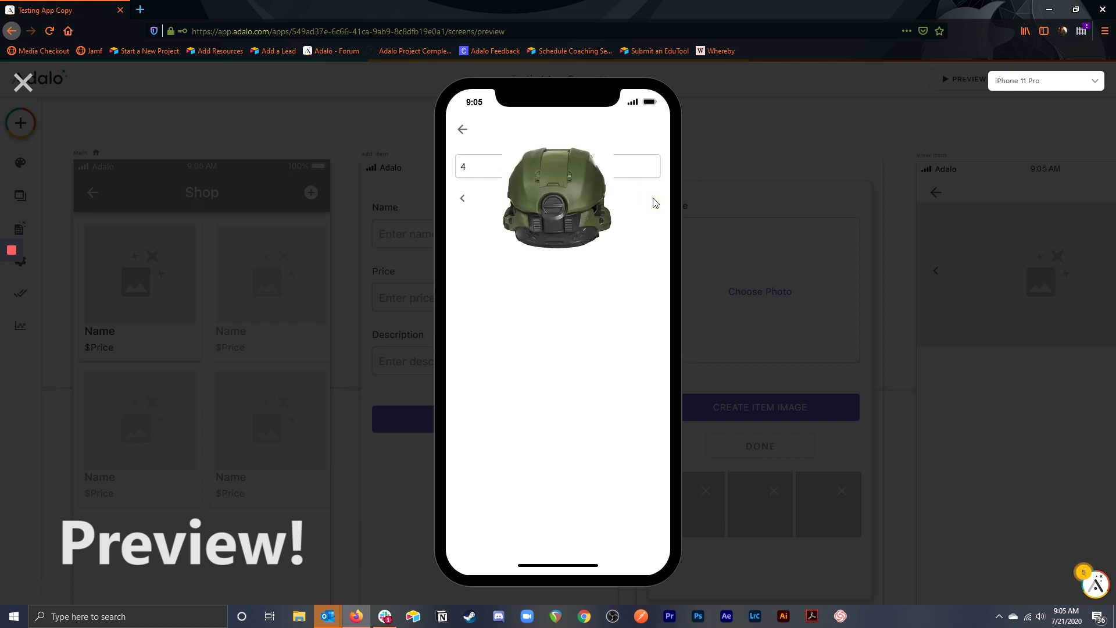
{"action": "left_click", "coordinate": [463, 198]}
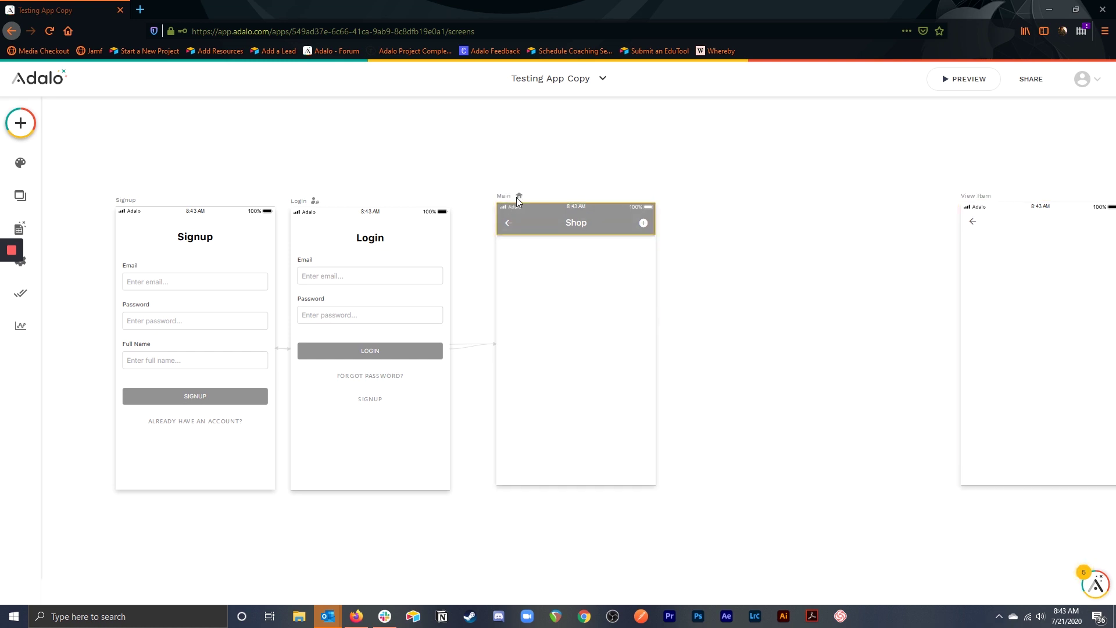
Delete the Item Images collection from the database, confirming with the collection name "Item Images"
{"action": "left_click", "coordinate": [980, 197]}
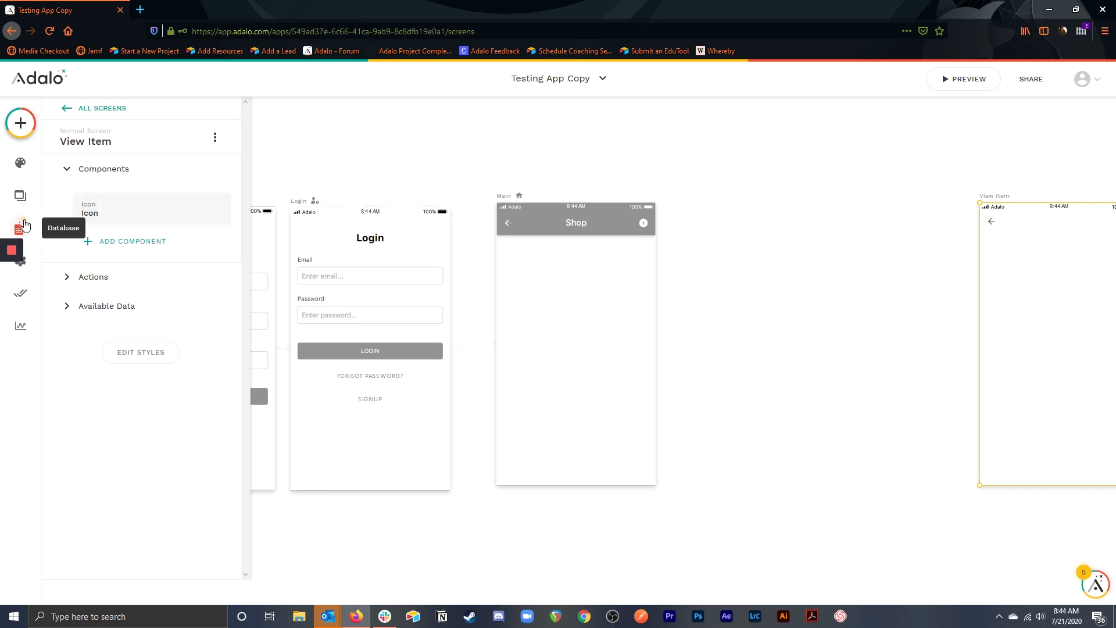
{"action": "left_click", "coordinate": [19, 229]}
{"action": "left_click", "coordinate": [224, 247]}
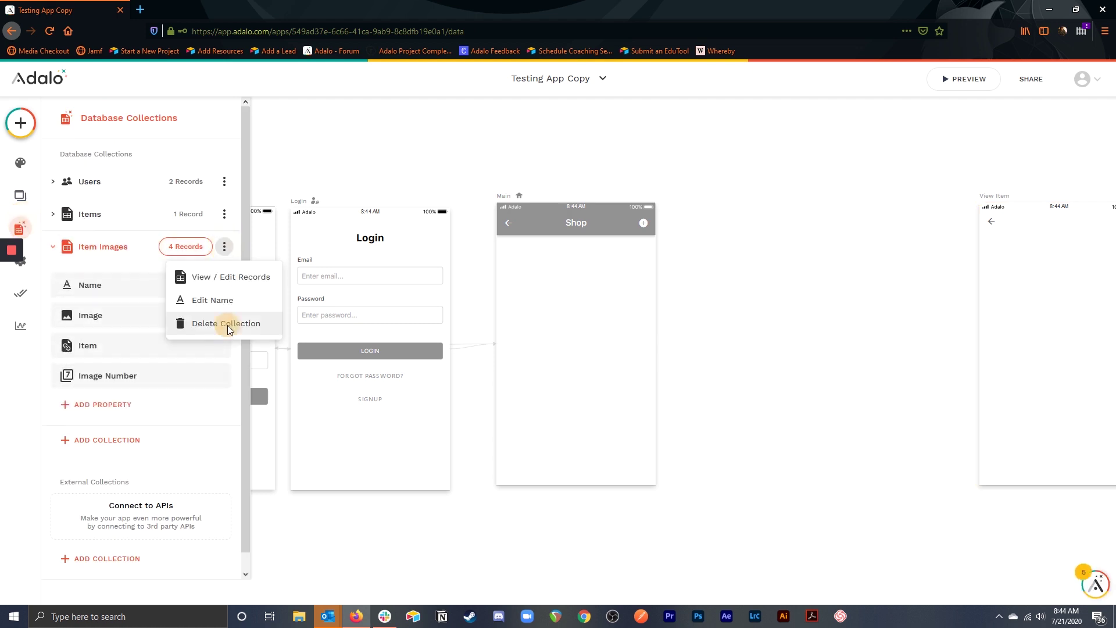
{"action": "left_click", "coordinate": [228, 325]}
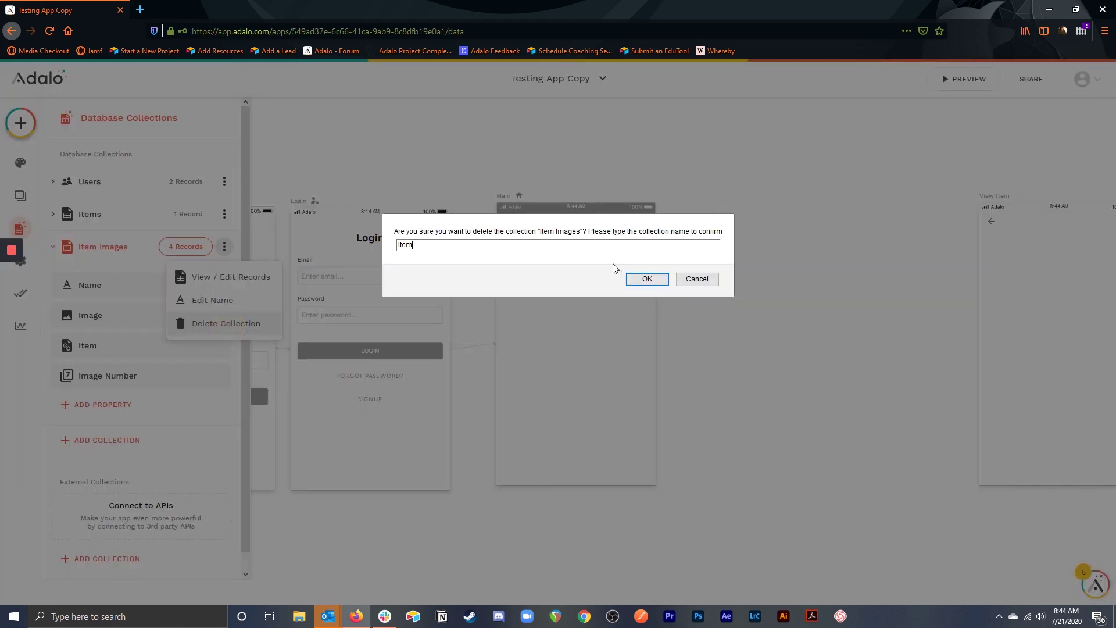
{"action": "type", "text": "Item Images"}
{"action": "key", "text": "Return"}
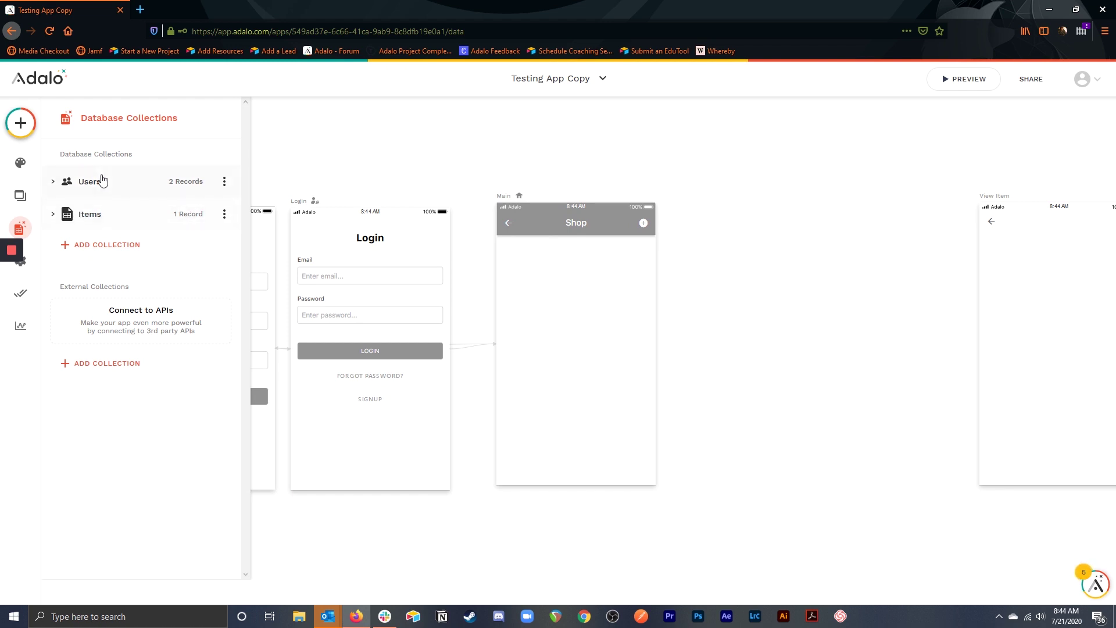
Review the properties and existing record of the Items collection, and close the record table
{"action": "left_click", "coordinate": [96, 215]}
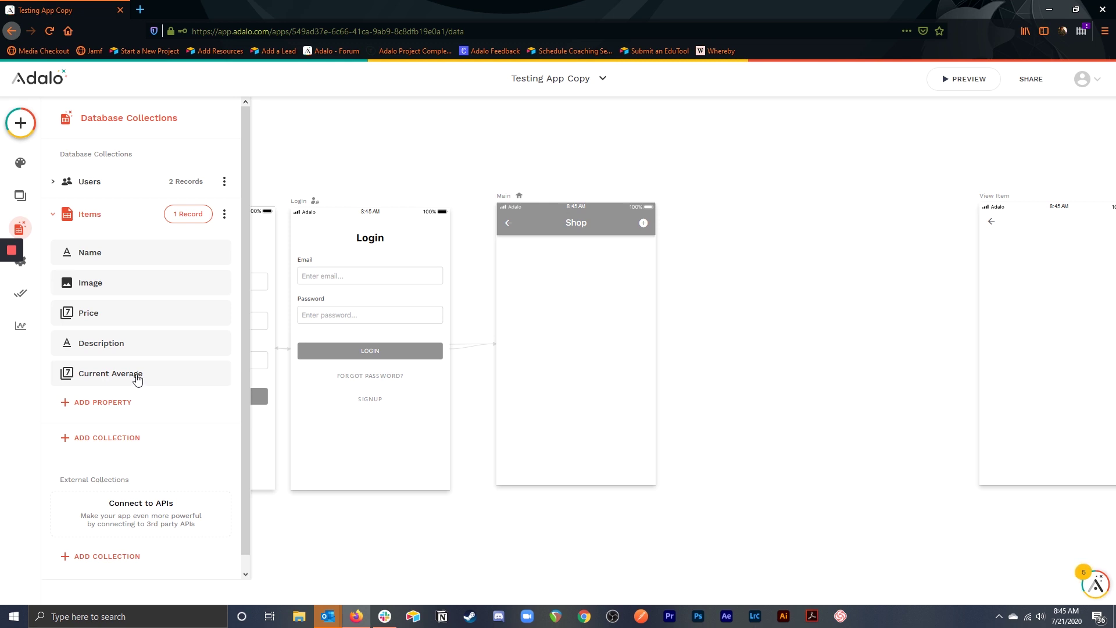
{"action": "left_click", "coordinate": [191, 216]}
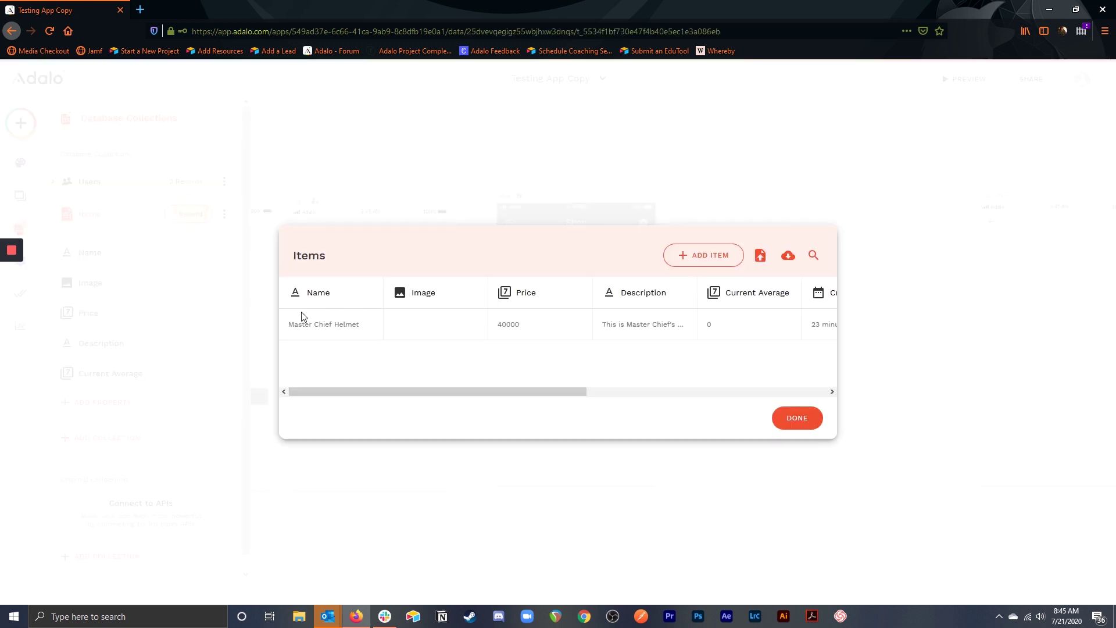
{"action": "left_click_drag", "start_coordinate": [421, 392], "coordinate": [364, 379]}
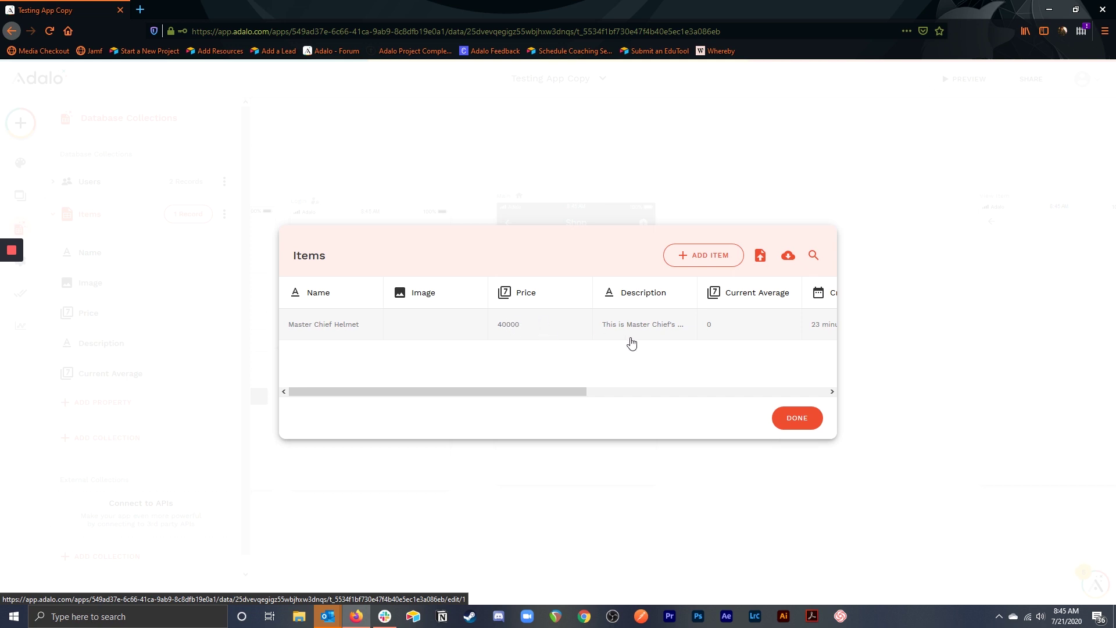
{"action": "left_click", "coordinate": [797, 416]}
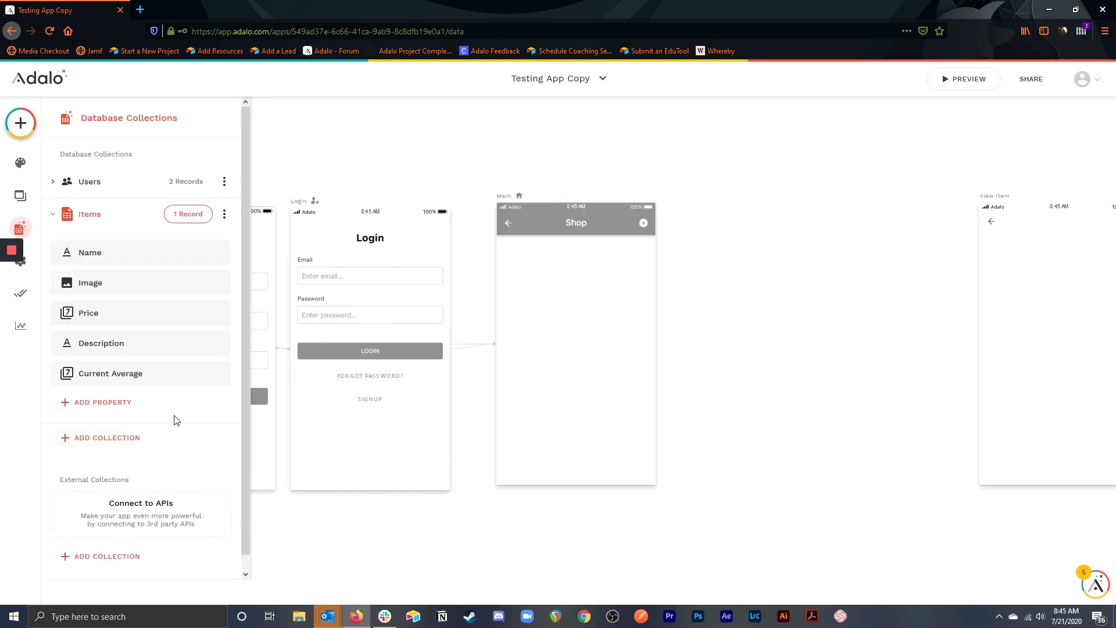
Add a new database collection named "Item Images"
{"action": "left_click", "coordinate": [110, 443]}
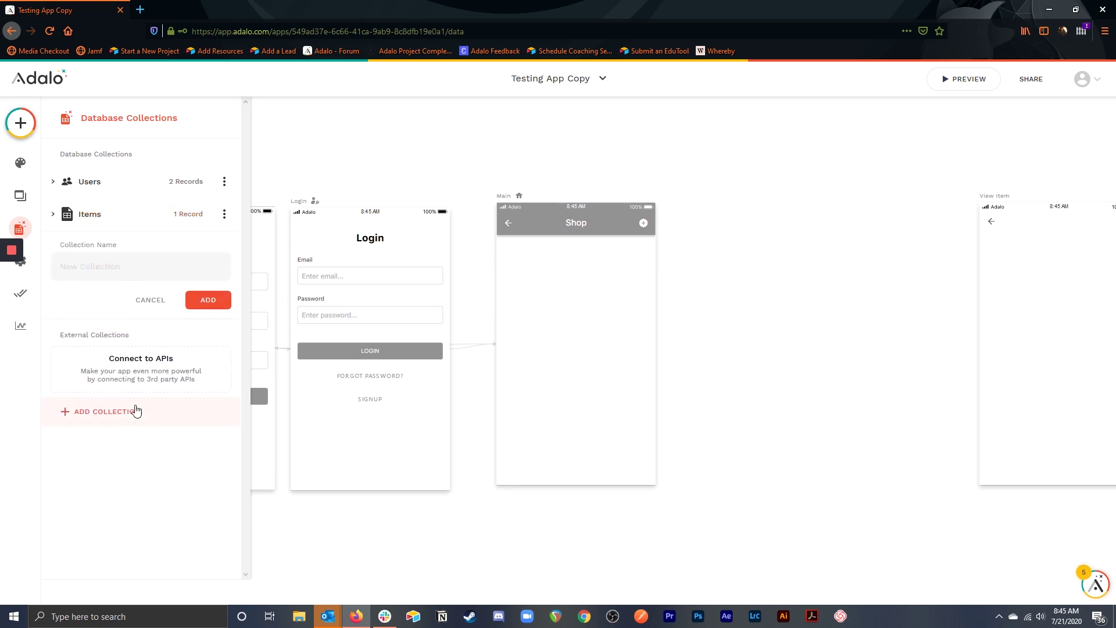
{"action": "left_click", "coordinate": [94, 266]}
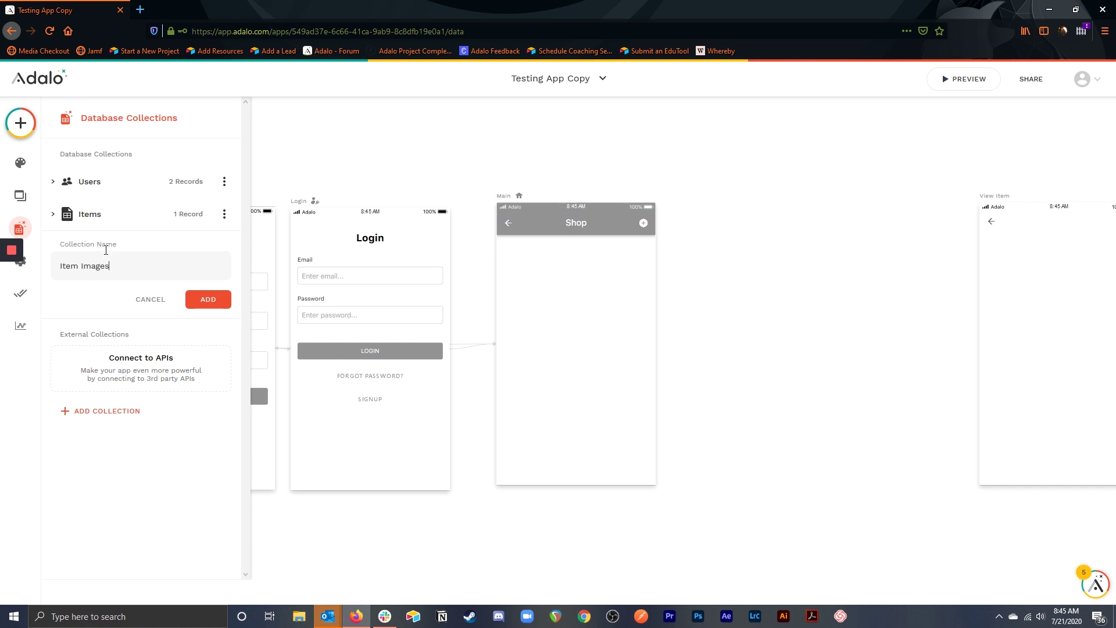
{"action": "type", "text": "Item Images"}
{"action": "left_click", "coordinate": [208, 299]}
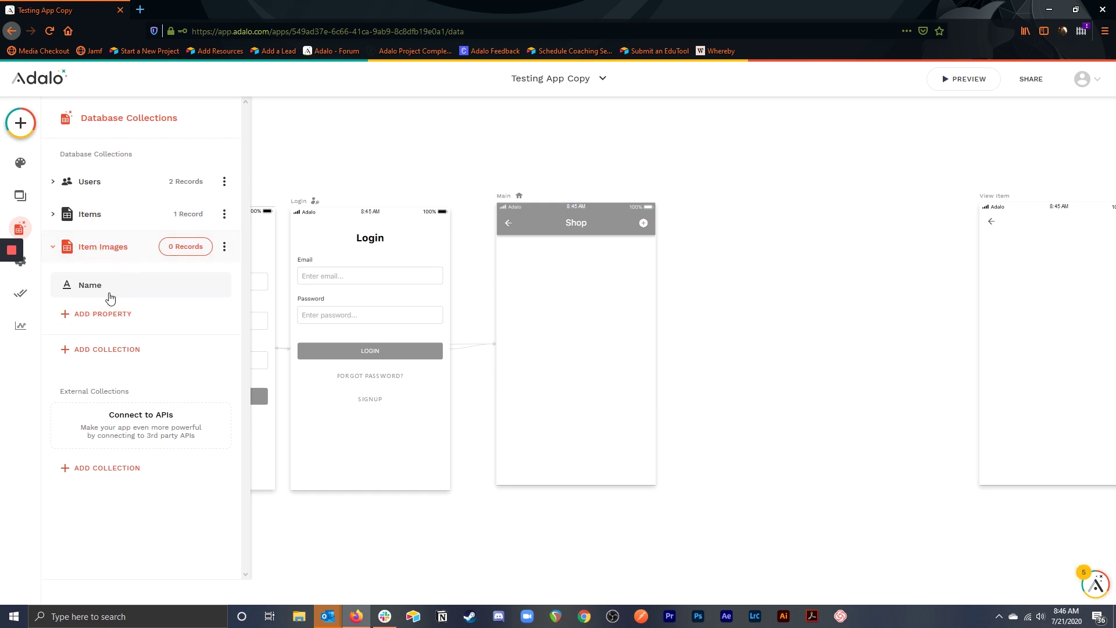
Add an image-type property named "Image" to the Item Images collection
{"action": "left_click", "coordinate": [113, 314]}
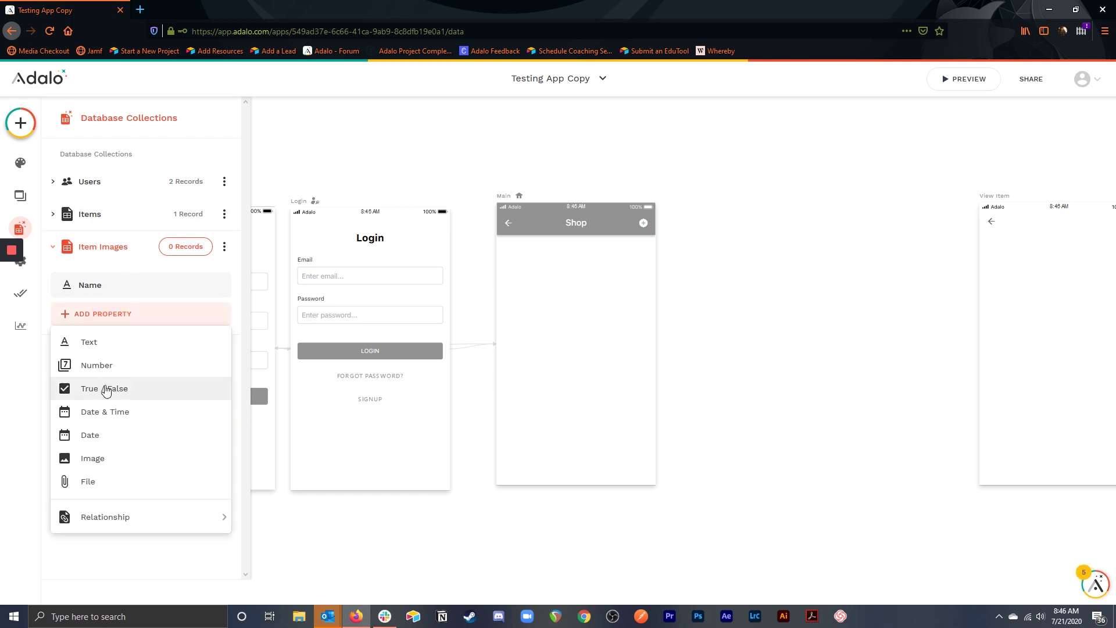
{"action": "left_click", "coordinate": [111, 457]}
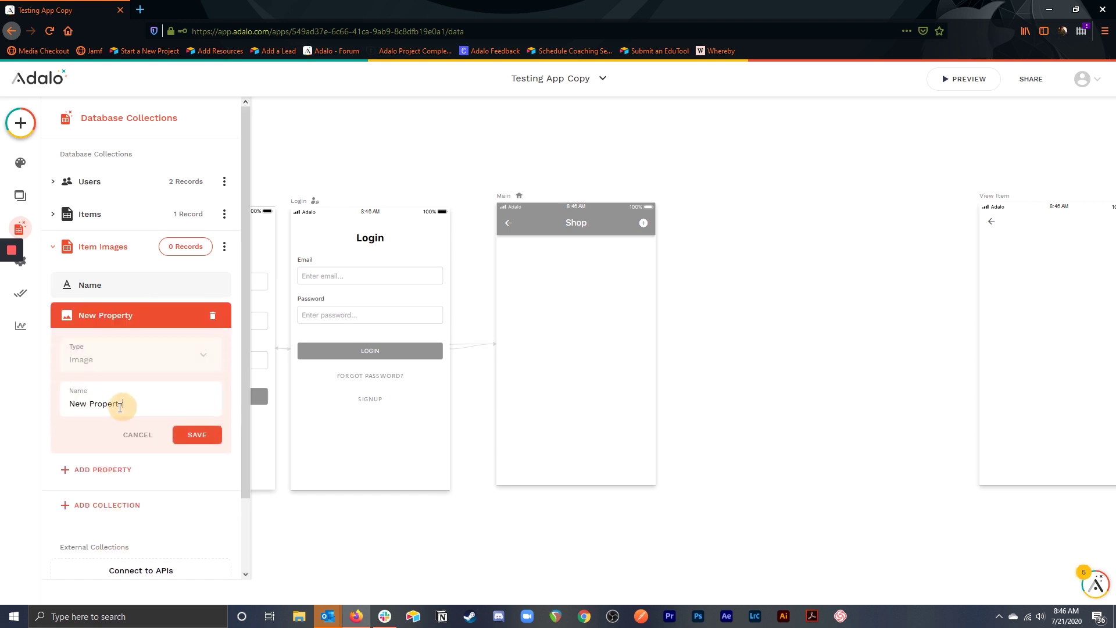
{"action": "left_click_drag", "start_coordinate": [124, 404], "coordinate": [69, 404]}
{"action": "key", "text": "BackSpace"}
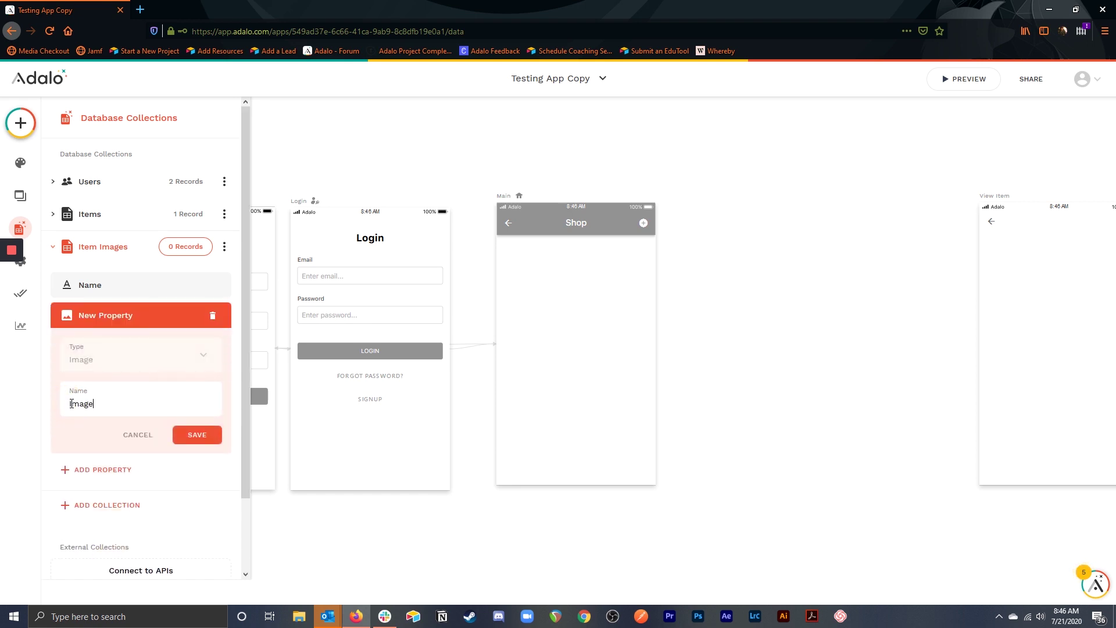
{"action": "left_click", "coordinate": [200, 436]}
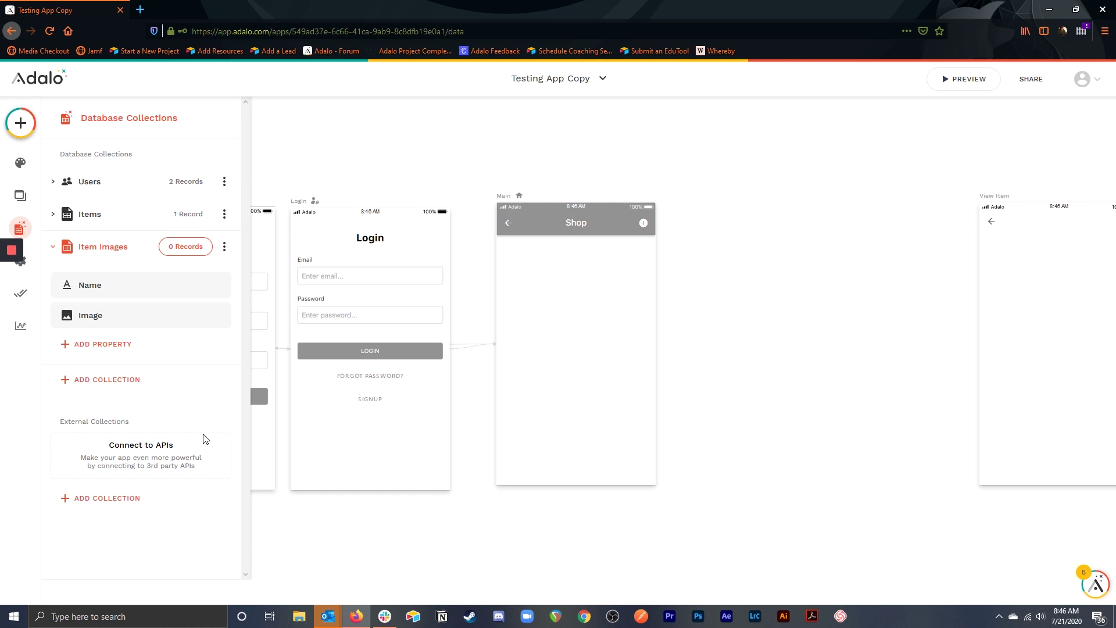
Add an "Item" relationship property linking Item Images to Items, where an item can have multiple images and each image belongs to one item
{"action": "left_click", "coordinate": [103, 346]}
{"action": "mouse_move", "coordinate": [123, 315]}
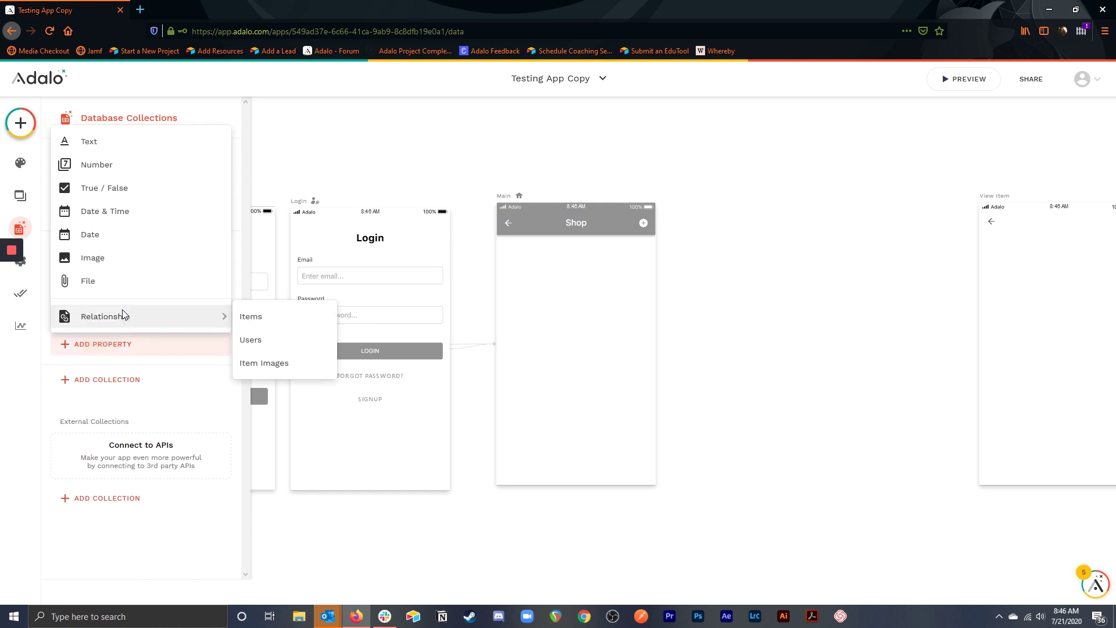
{"action": "left_click", "coordinate": [250, 317]}
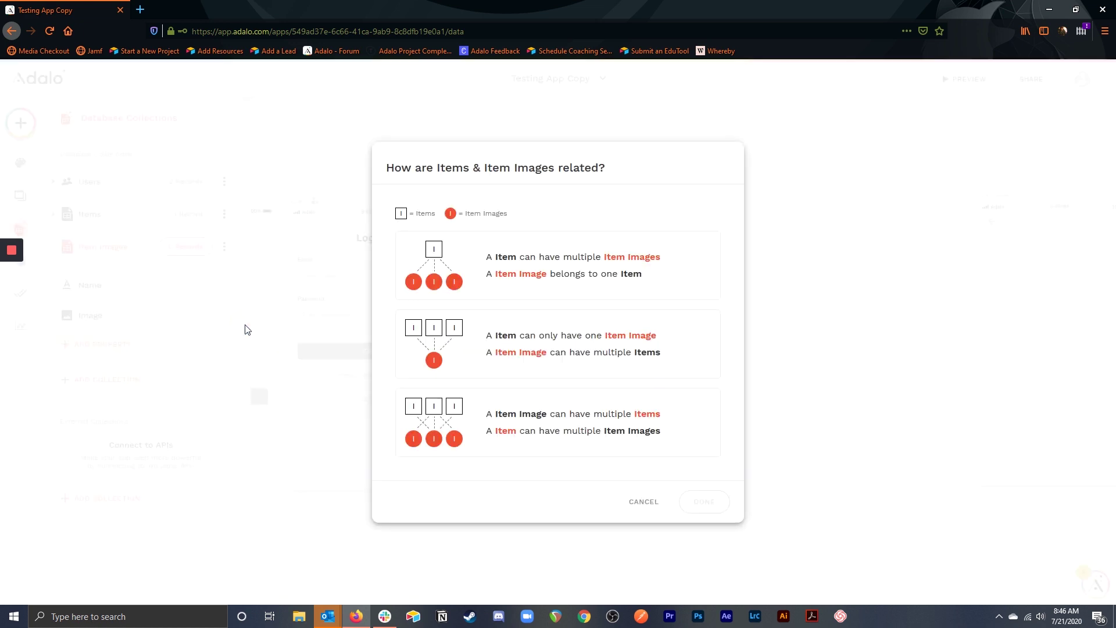
{"action": "left_click", "coordinate": [487, 294]}
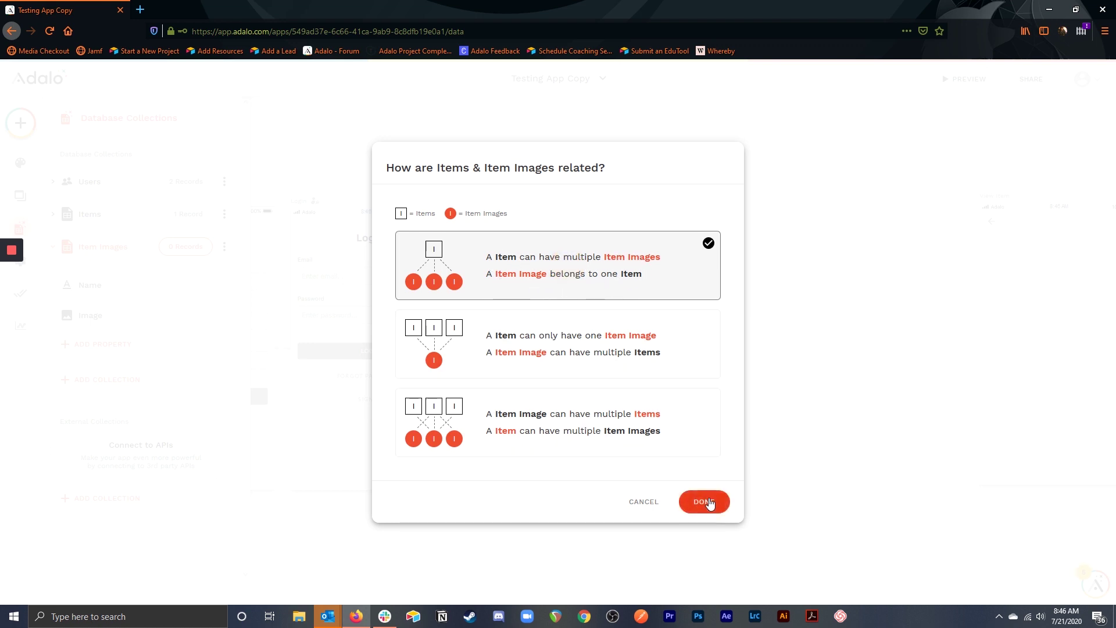
{"action": "left_click", "coordinate": [707, 502]}
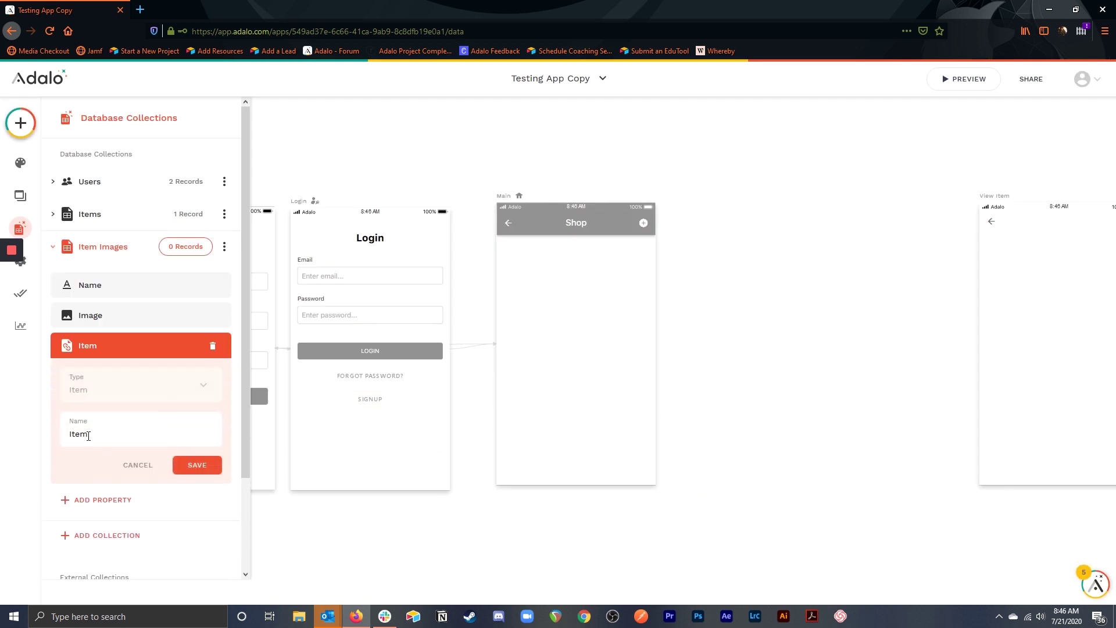
{"action": "left_click", "coordinate": [198, 465]}
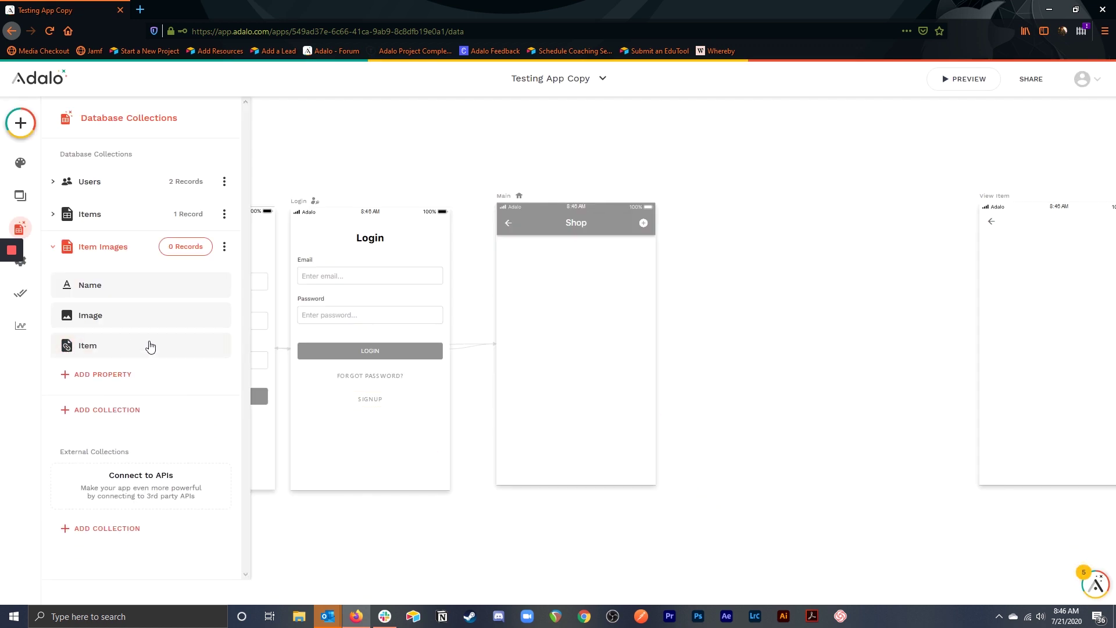
Add a number-type property named "Image Number" to the Item Images collection
{"action": "left_click", "coordinate": [132, 376]}
{"action": "left_click", "coordinate": [116, 192]}
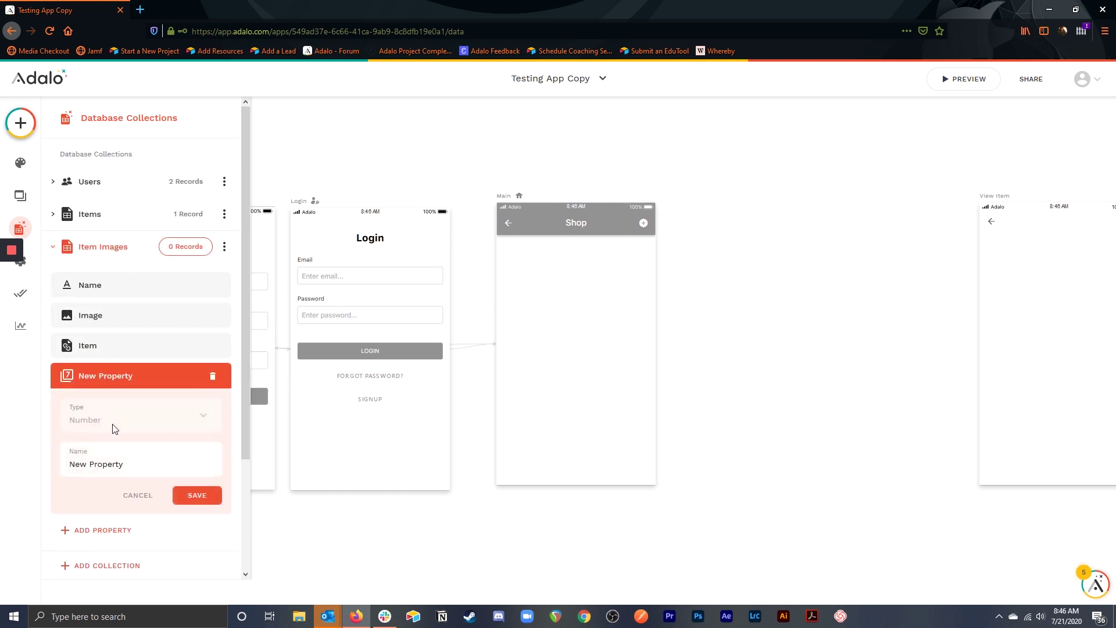
{"action": "left_click_drag", "start_coordinate": [128, 463], "coordinate": [71, 464]}
{"action": "type", "text": "Image Number"}
{"action": "left_click", "coordinate": [188, 495]}
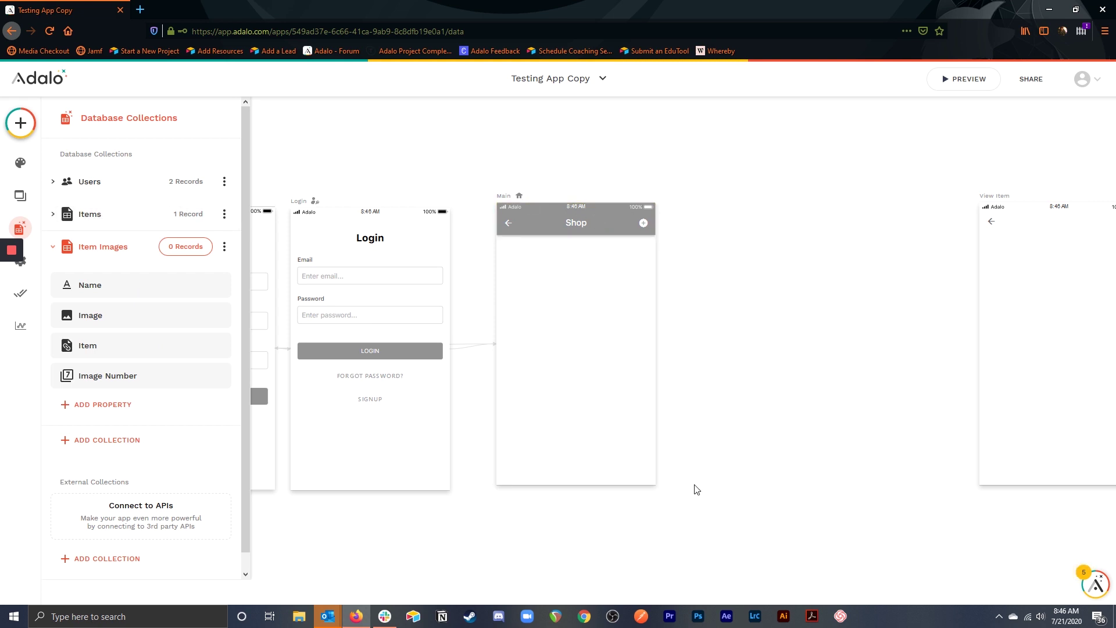
Create a new blank screen named "Add Item"
{"action": "left_click", "coordinate": [21, 122]}
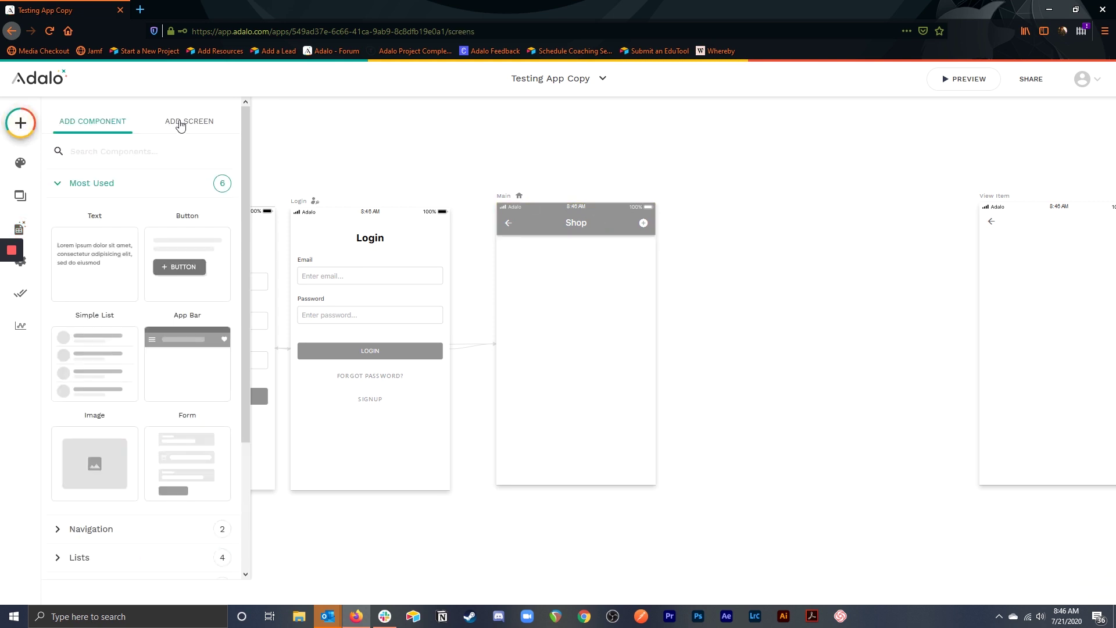
{"action": "left_click", "coordinate": [181, 121]}
{"action": "scroll", "coordinate": [175, 279], "scroll_direction": "down", "scroll_amount": 2}
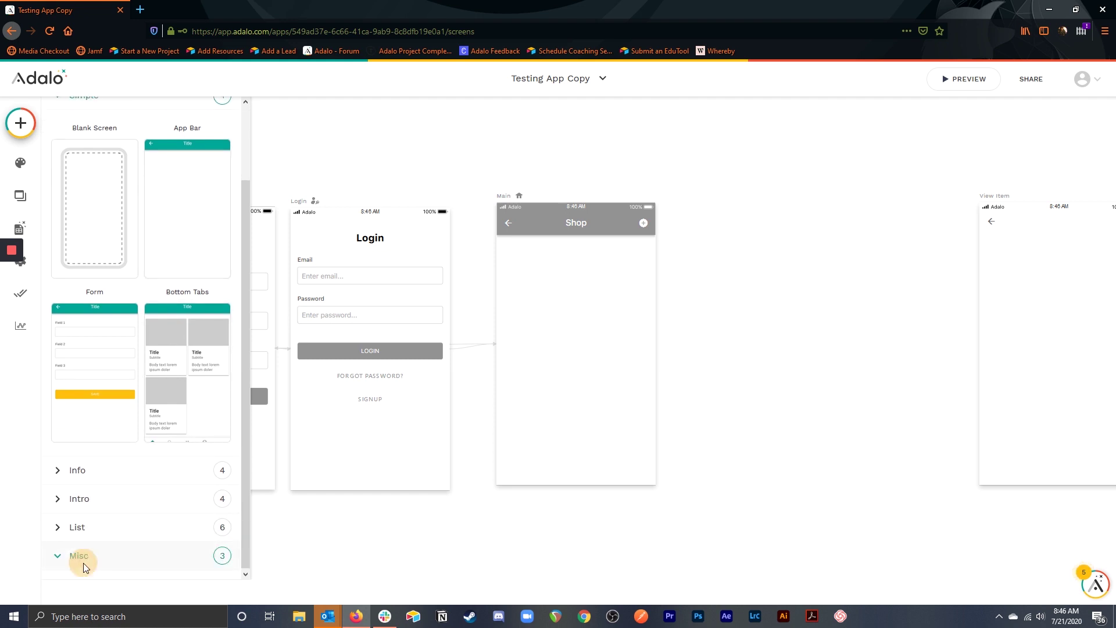
{"action": "scroll", "coordinate": [120, 468], "scroll_direction": "down", "scroll_amount": 6}
{"action": "scroll", "coordinate": [87, 454], "scroll_direction": "up", "scroll_amount": 4}
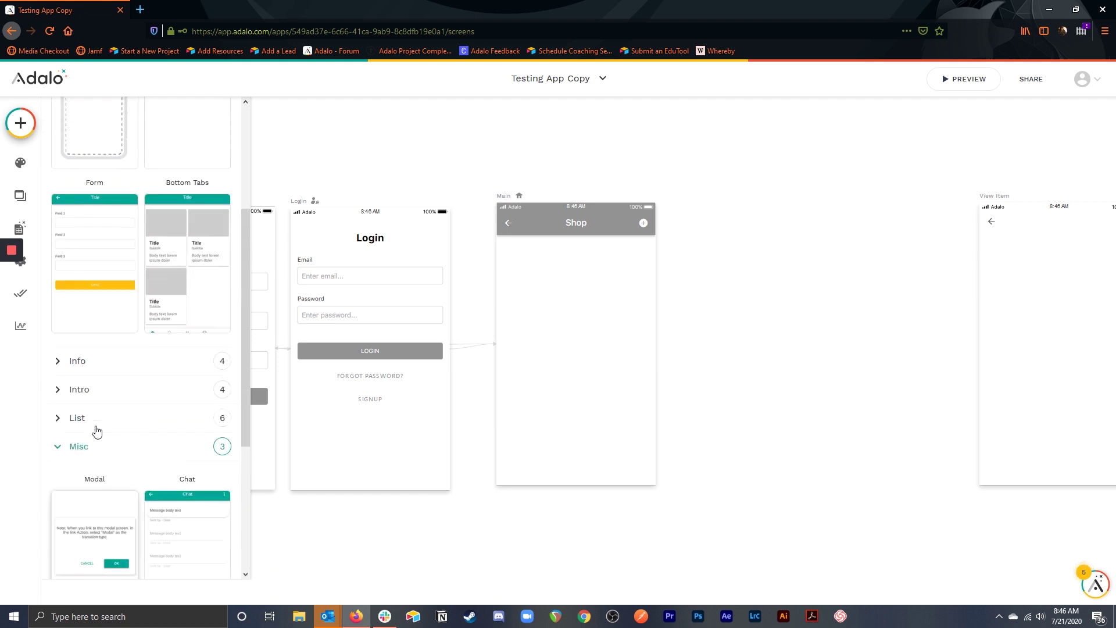
{"action": "scroll", "coordinate": [87, 433], "scroll_direction": "up", "scroll_amount": 1}
{"action": "left_click", "coordinate": [82, 179]}
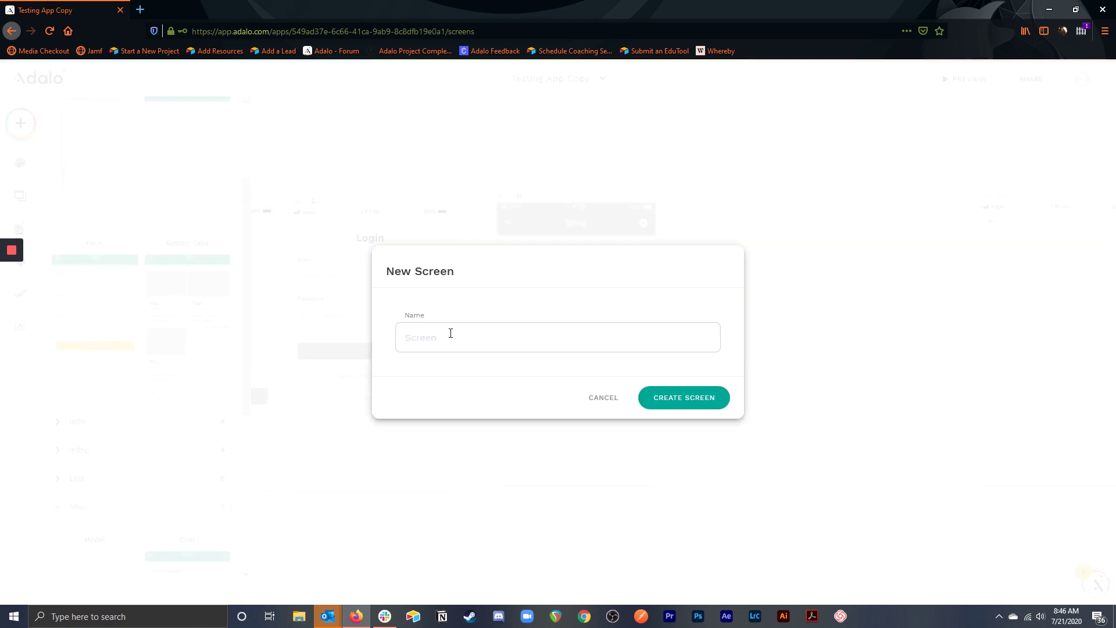
{"action": "type", "text": "Add Item"}
{"action": "left_click", "coordinate": [702, 400]}
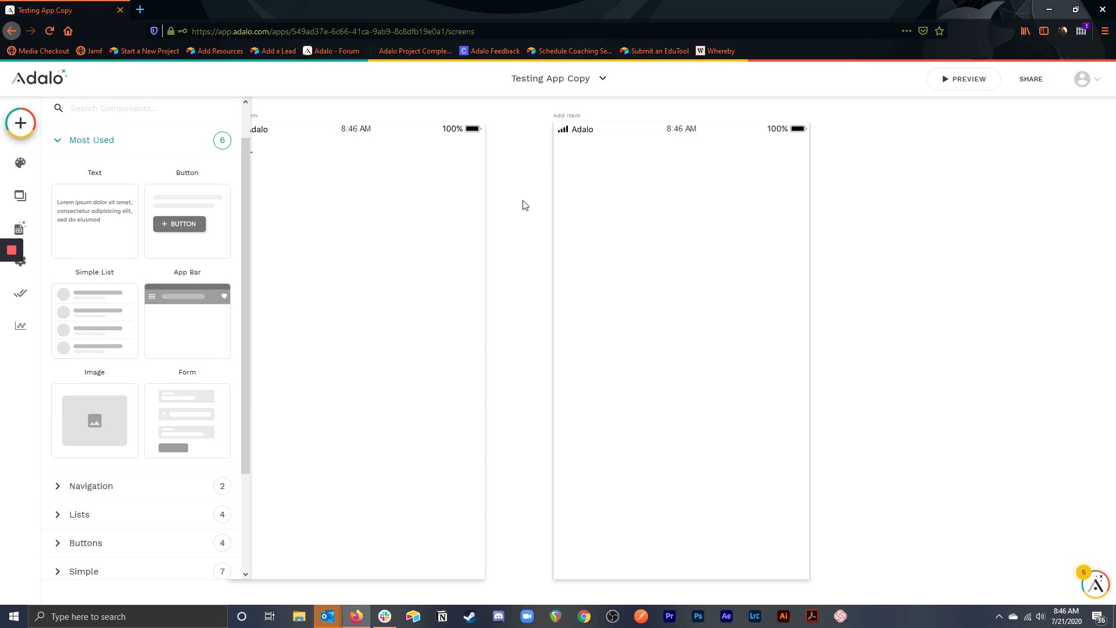
Move the Add Item screen directly beside the Main screen on the canvas
{"action": "key", "text": "ctrl+minus"}
{"action": "key", "text": "ctrl+minus"}
{"action": "key", "text": "ctrl+minus"}
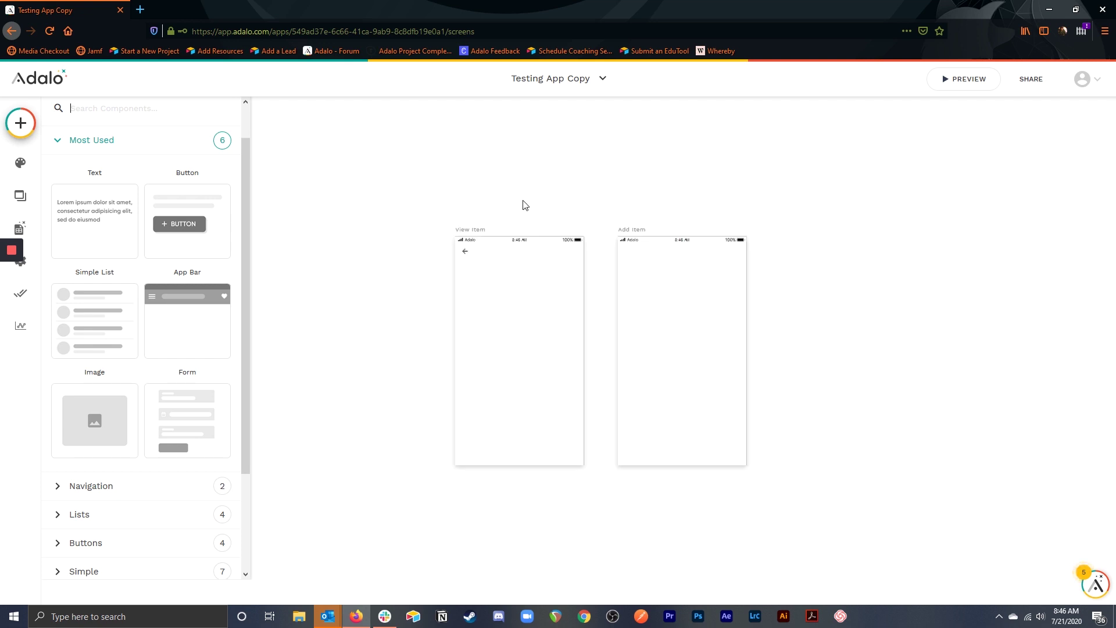
{"action": "left_click_drag", "start_coordinate": [652, 263], "coordinate": [363, 260]}
{"action": "left_click", "coordinate": [368, 236]}
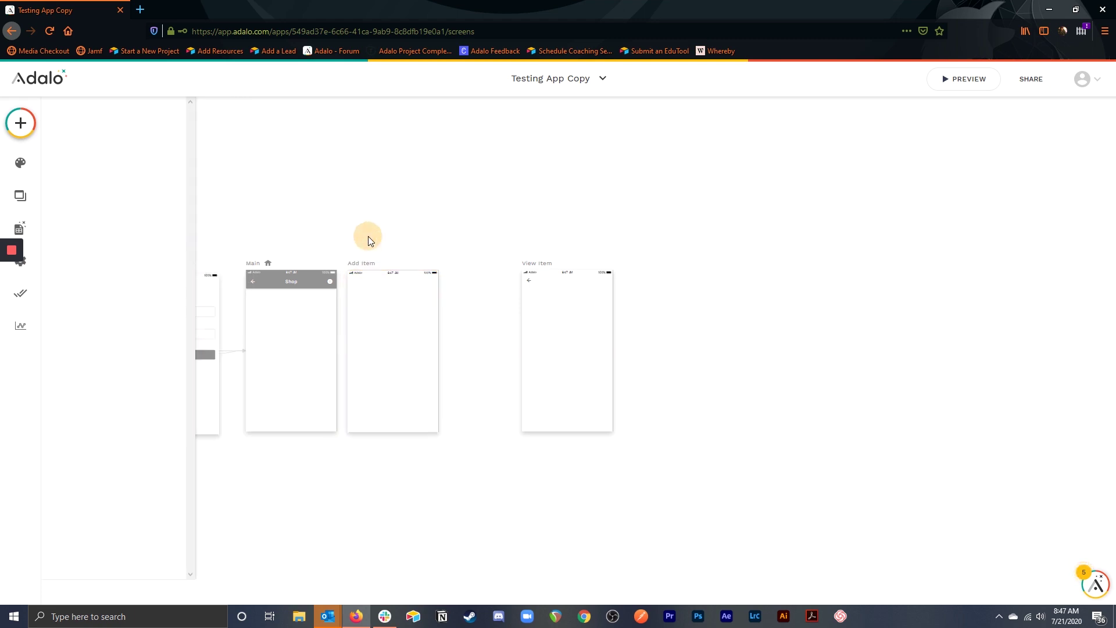
Add a form to the Add Item screen and connect it to the Items collection
{"action": "left_click", "coordinate": [21, 124]}
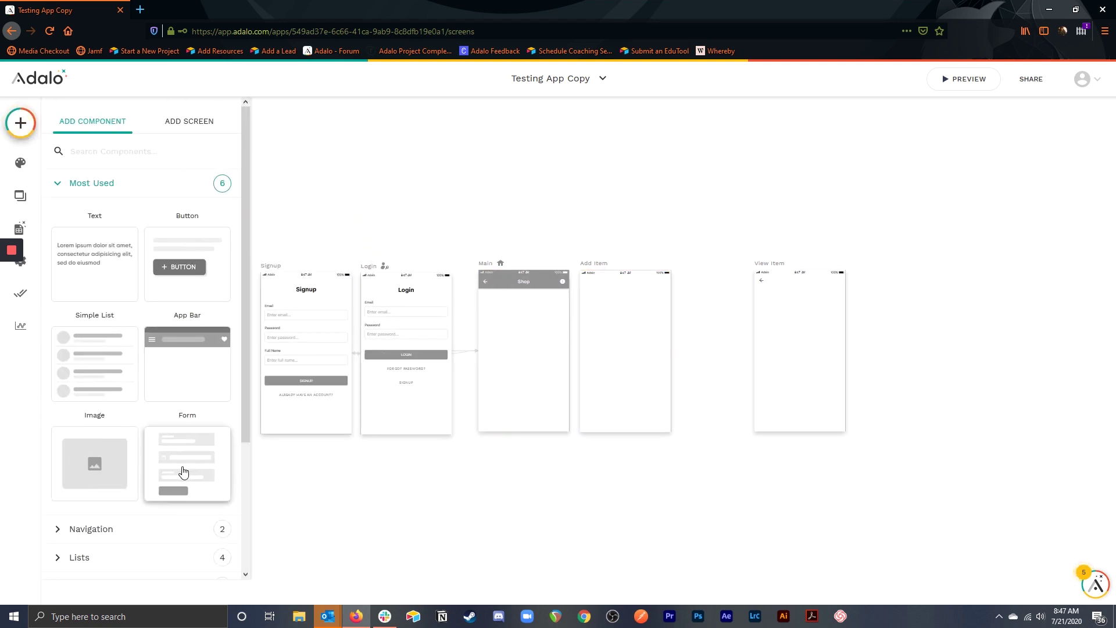
{"action": "left_click_drag", "start_coordinate": [182, 469], "coordinate": [623, 333]}
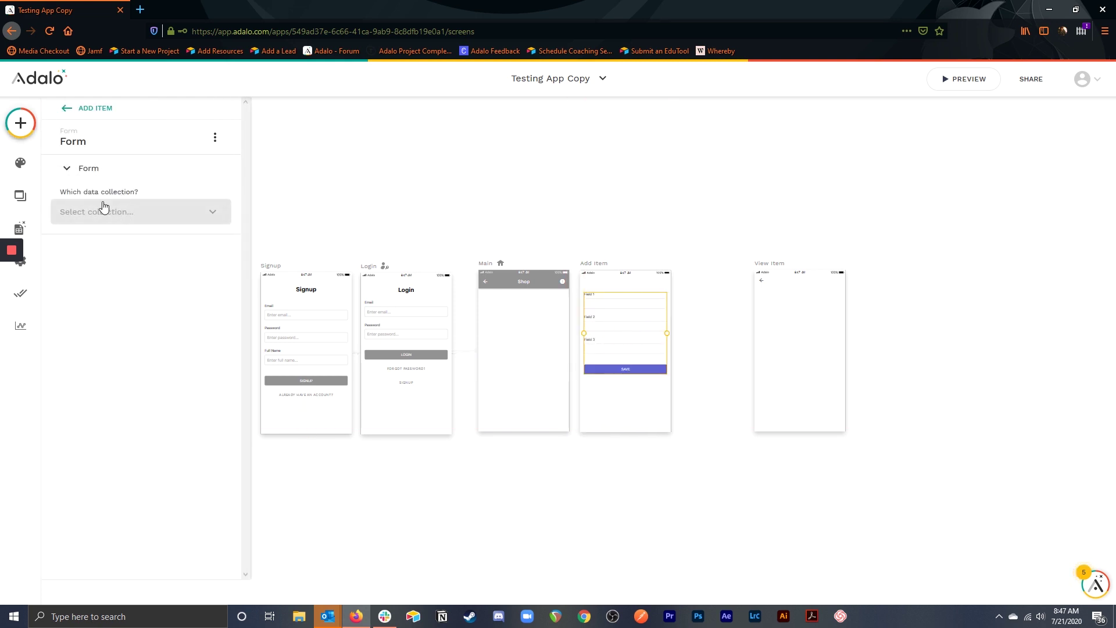
{"action": "left_click", "coordinate": [125, 213]}
{"action": "left_click", "coordinate": [102, 242]}
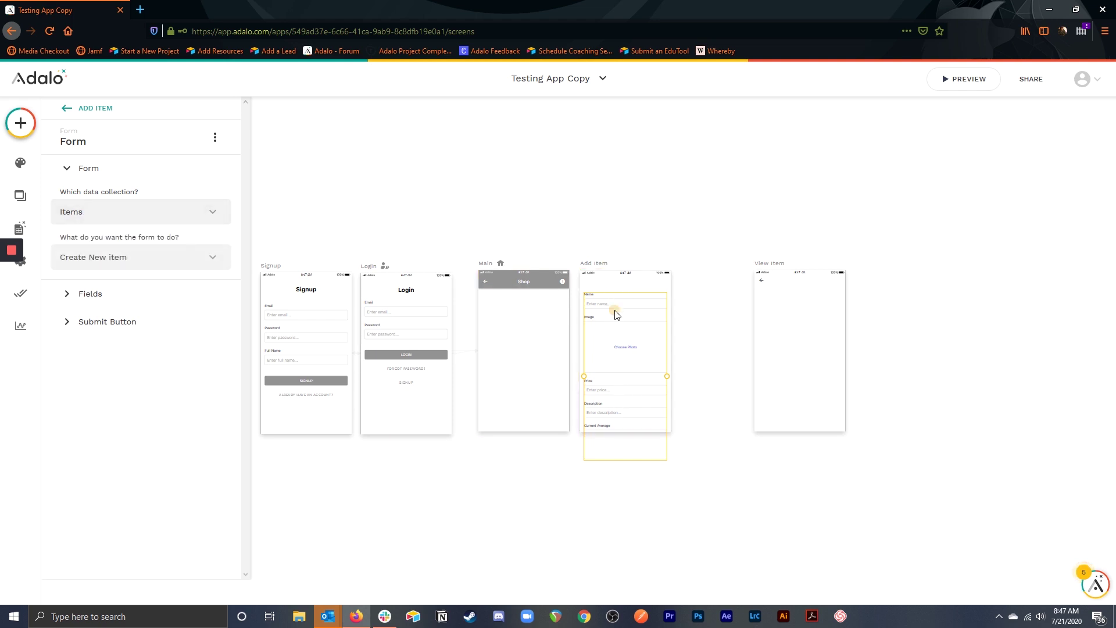
Shift the form slightly higher and lengthen the Add Item screen to fit the whole form
{"action": "left_click_drag", "start_coordinate": [617, 315], "coordinate": [613, 302]}
{"action": "left_click", "coordinate": [598, 263]}
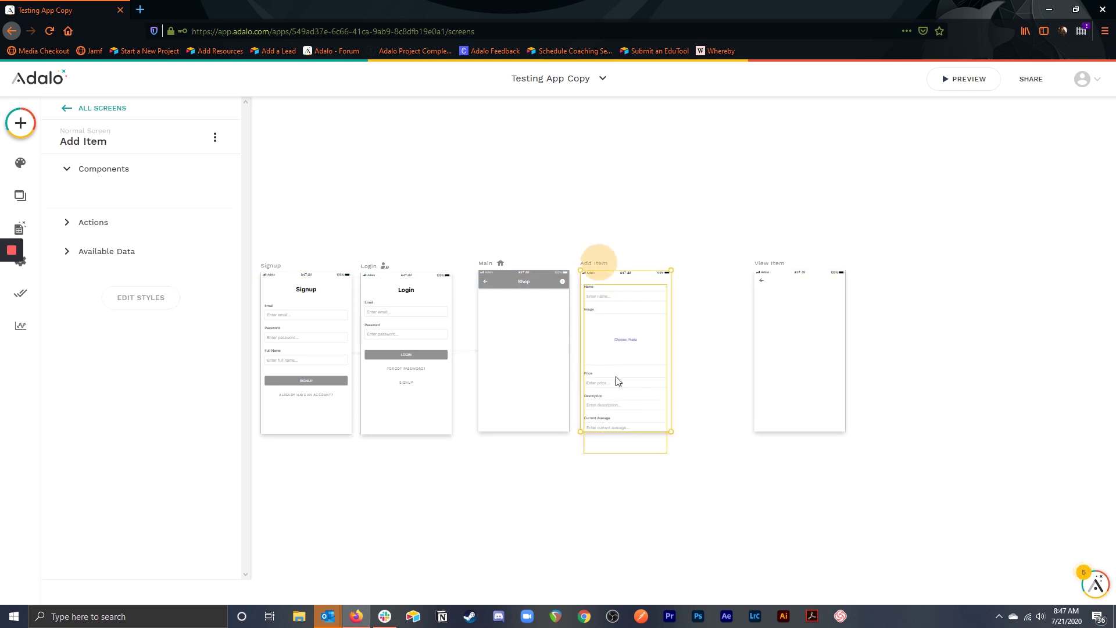
{"action": "left_click_drag", "start_coordinate": [621, 431], "coordinate": [623, 473]}
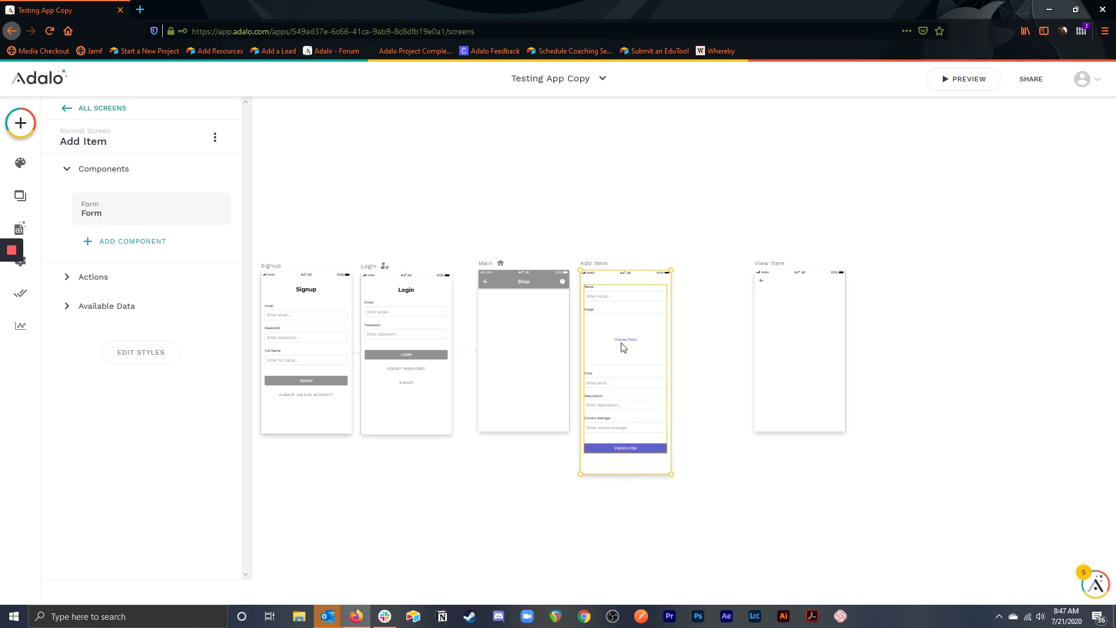
Remove the Current Average and Image fields from the Add Item form
{"action": "left_click", "coordinate": [623, 347]}
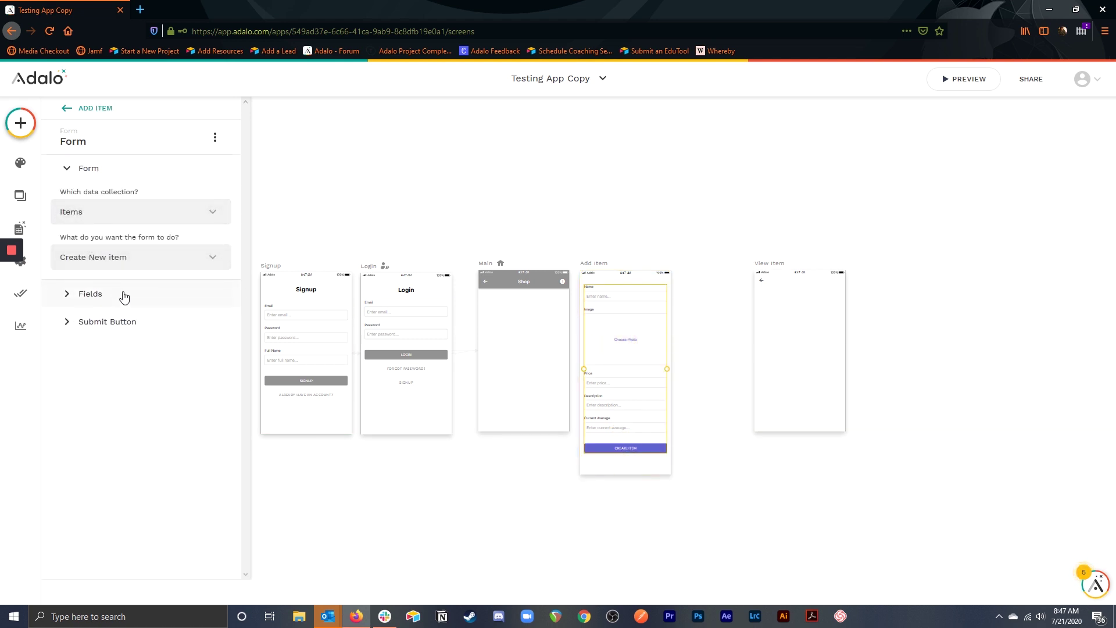
{"action": "left_click", "coordinate": [124, 294]}
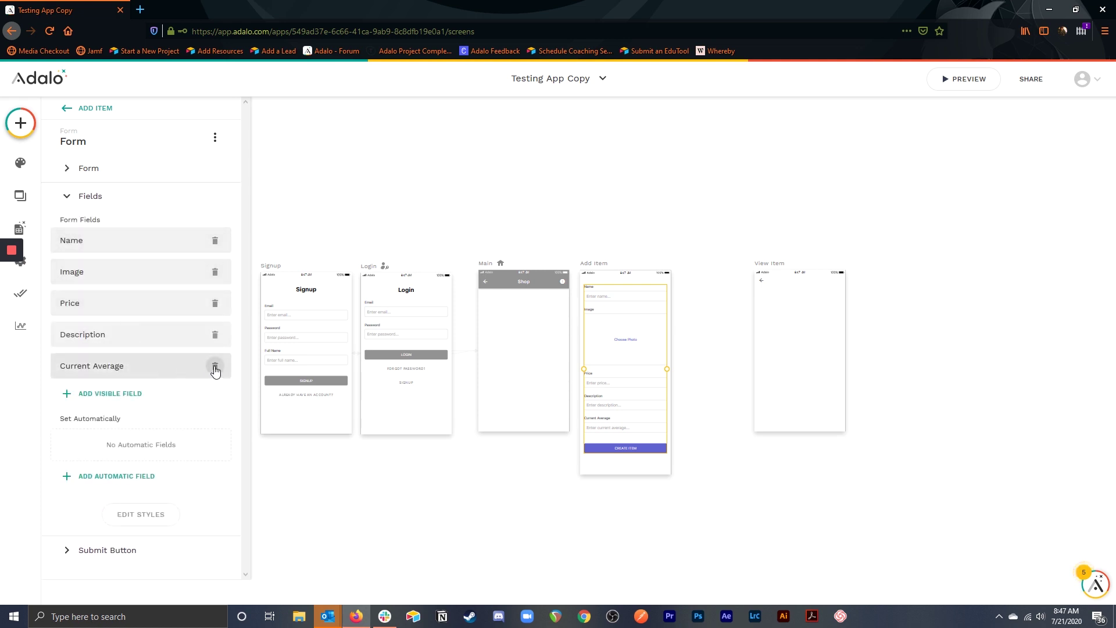
{"action": "left_click", "coordinate": [215, 368]}
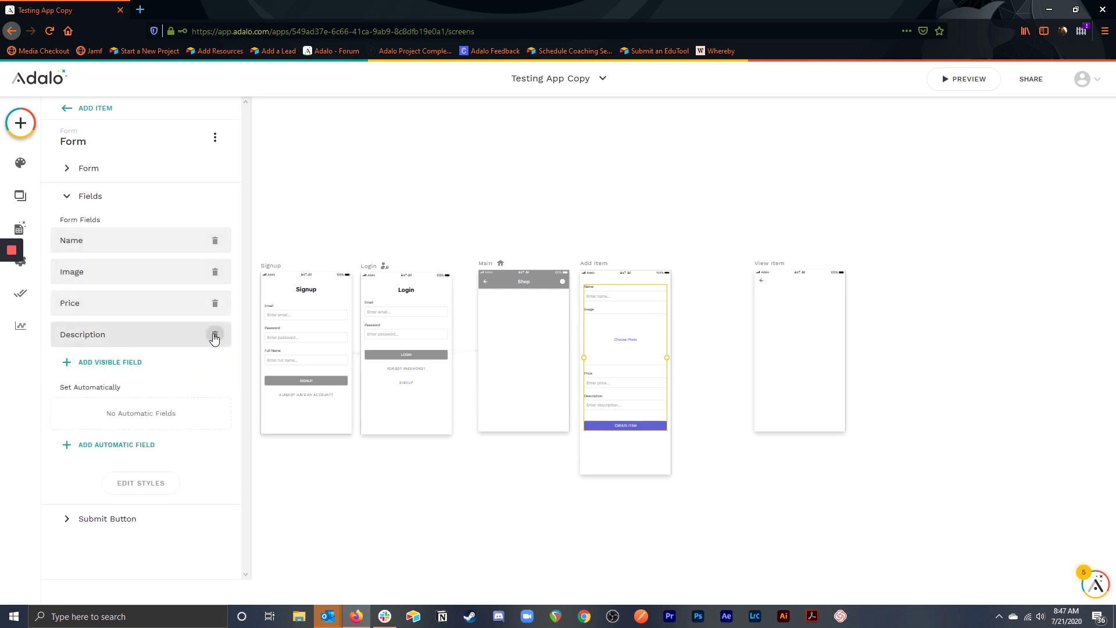
{"action": "left_click", "coordinate": [216, 274]}
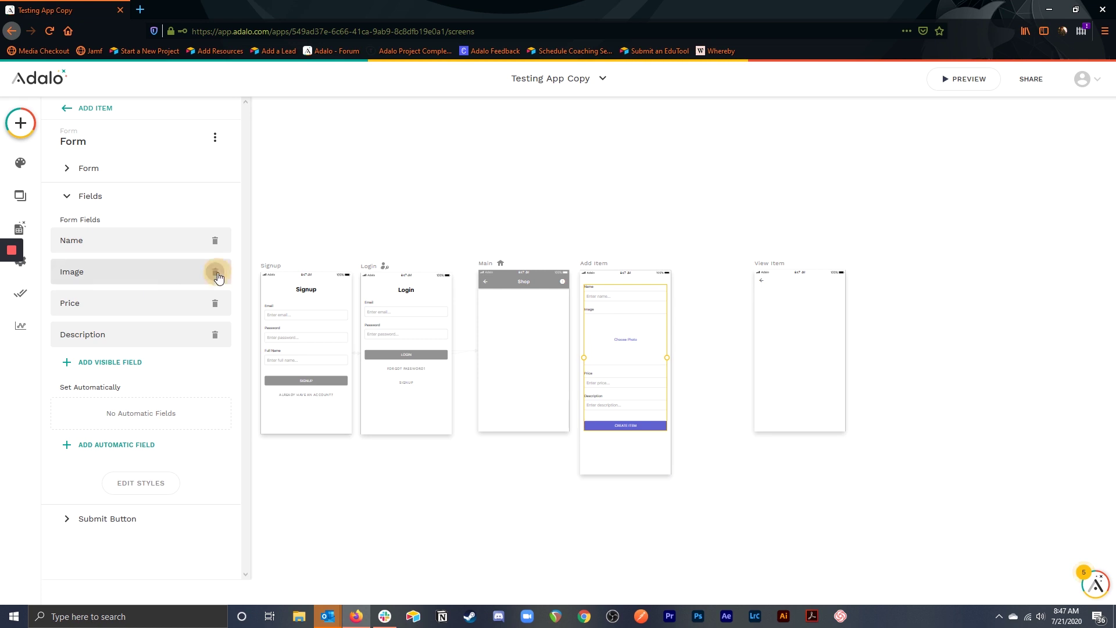
Shorten the Add Item screen to match the Main screen's height and move the View Item screen farther away from it
{"action": "left_click", "coordinate": [597, 262]}
{"action": "left_click_drag", "start_coordinate": [623, 473], "coordinate": [623, 431]}
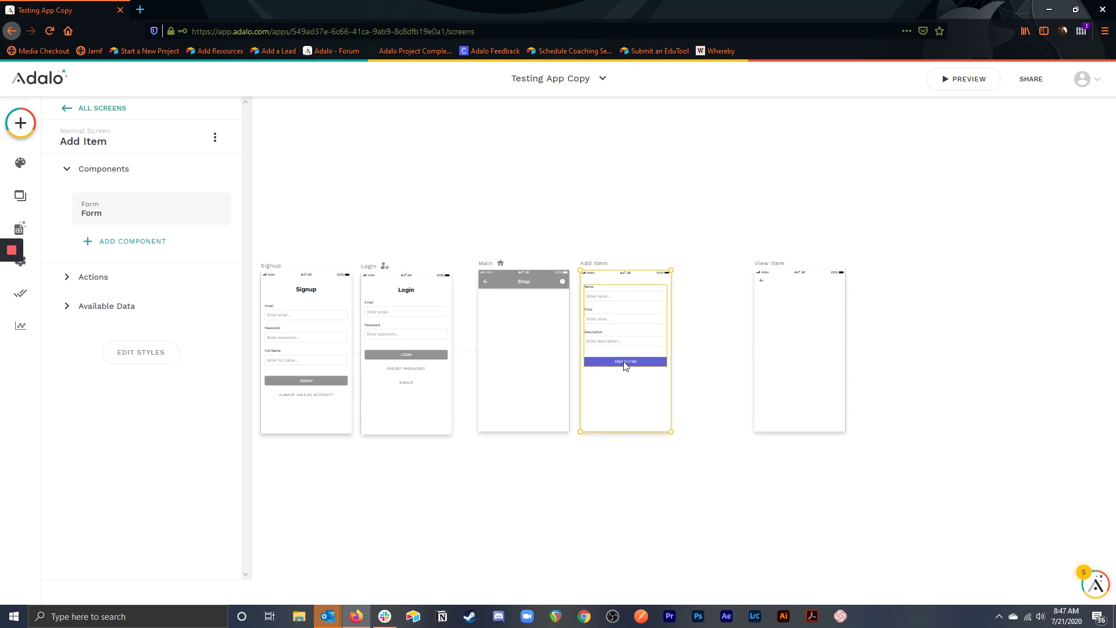
{"action": "left_click_drag", "start_coordinate": [763, 265], "coordinate": [790, 265]}
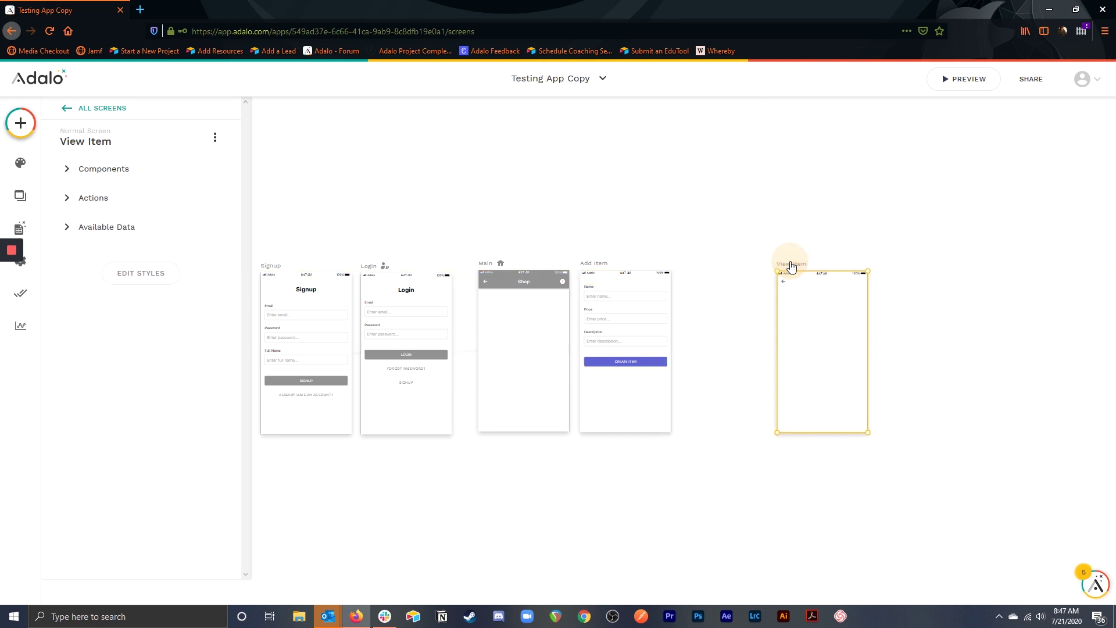
Create a new screen named "Add Images" from the Modal template
{"action": "left_click", "coordinate": [21, 123]}
{"action": "left_click", "coordinate": [190, 120]}
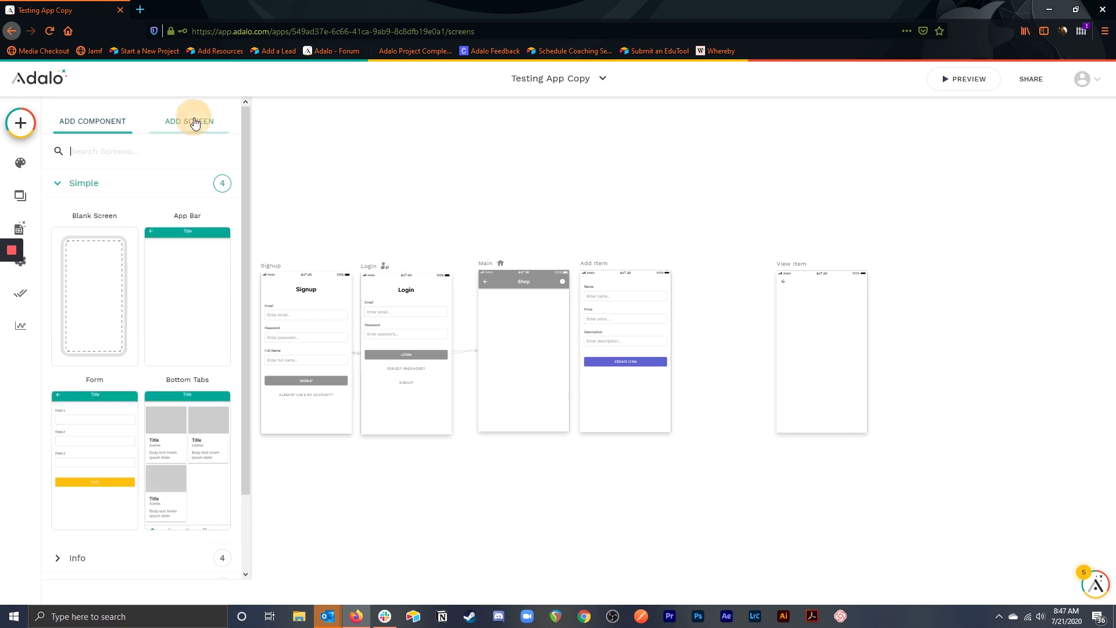
{"action": "scroll", "coordinate": [115, 395], "scroll_direction": "down", "scroll_amount": 1}
{"action": "scroll", "coordinate": [114, 395], "scroll_direction": "down", "scroll_amount": 2}
{"action": "left_click", "coordinate": [76, 553]}
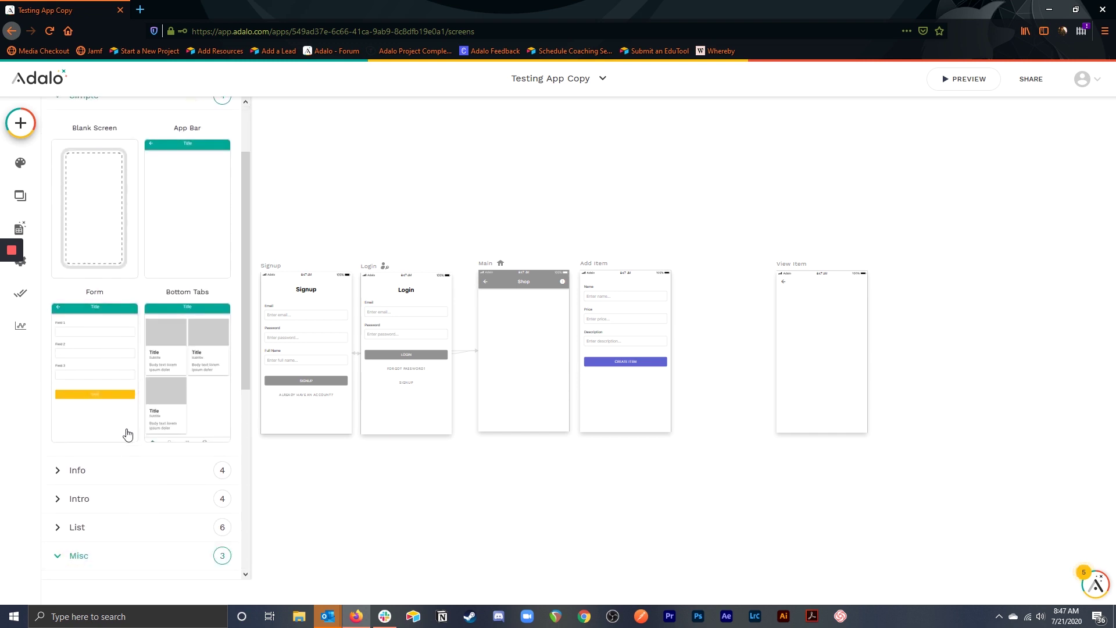
{"action": "scroll", "coordinate": [125, 431], "scroll_direction": "down", "scroll_amount": 5}
{"action": "left_click", "coordinate": [92, 331]}
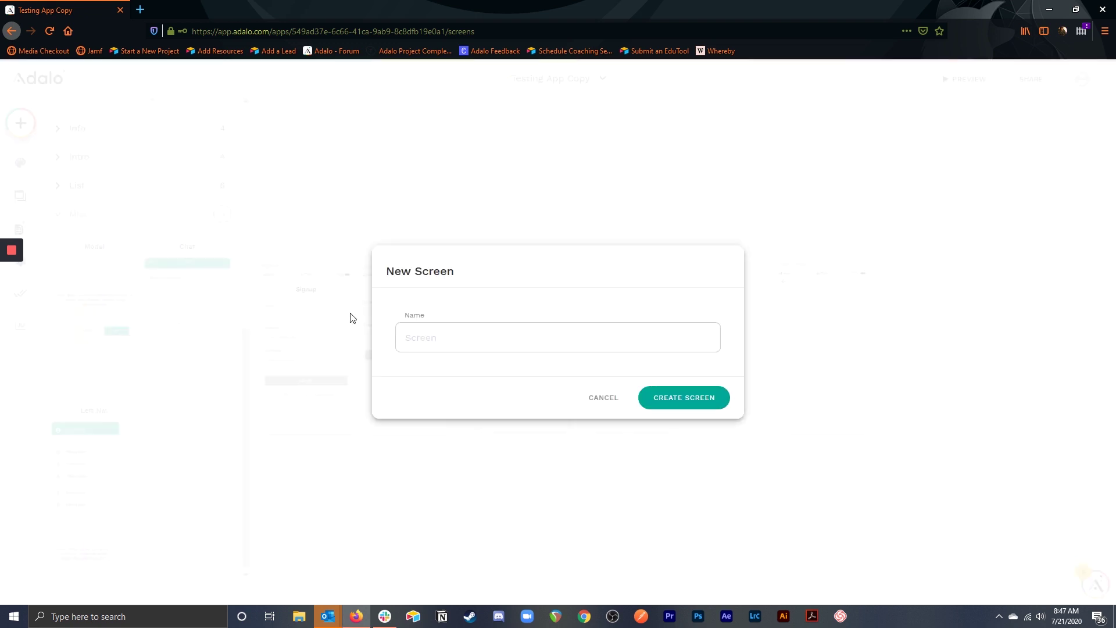
{"action": "type", "text": "Add Images"}
{"action": "left_click", "coordinate": [688, 408]}
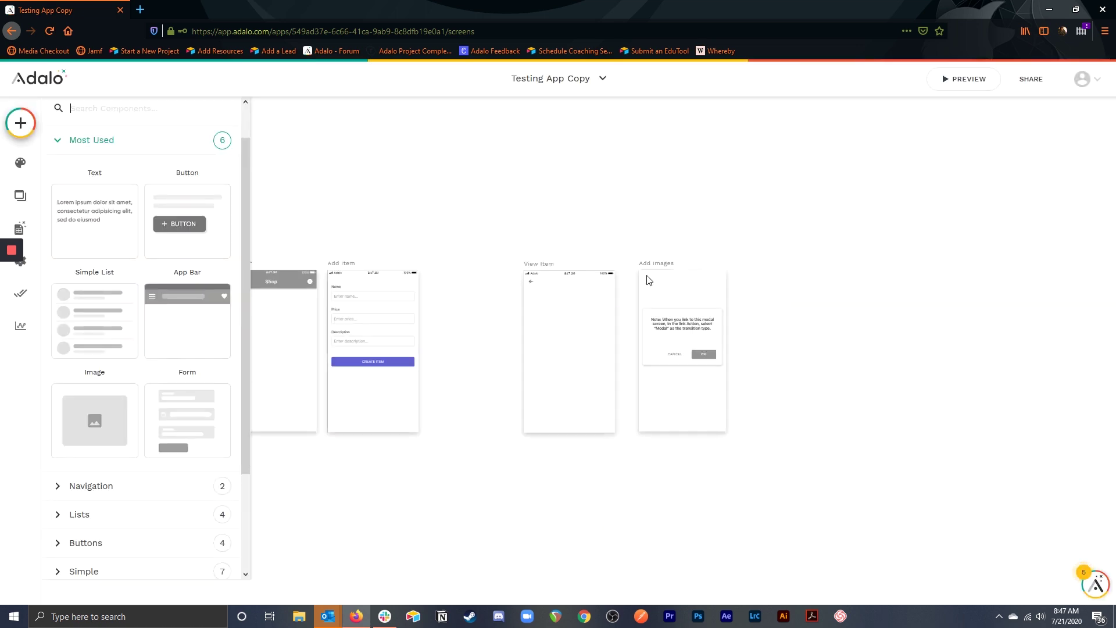
Place the Add Images screen between the Add Item and View Item screens
{"action": "left_click_drag", "start_coordinate": [653, 264], "coordinate": [459, 259]}
{"action": "left_click", "coordinate": [479, 229]}
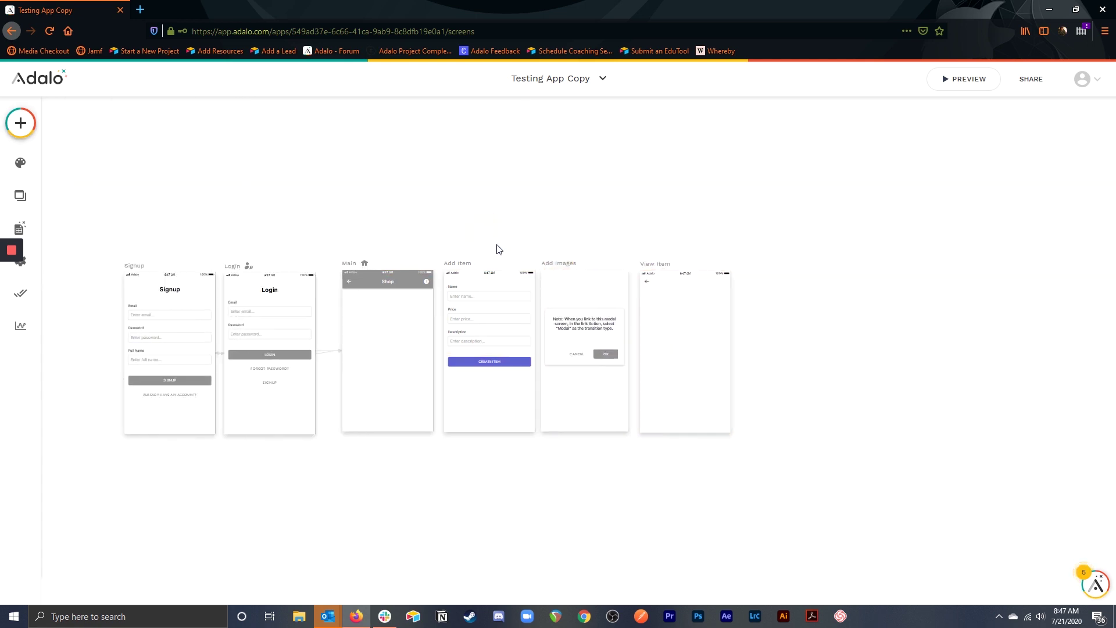
Delete the note text, the Cancel button and the OK button from the Add Images modal
{"action": "left_click", "coordinate": [642, 329]}
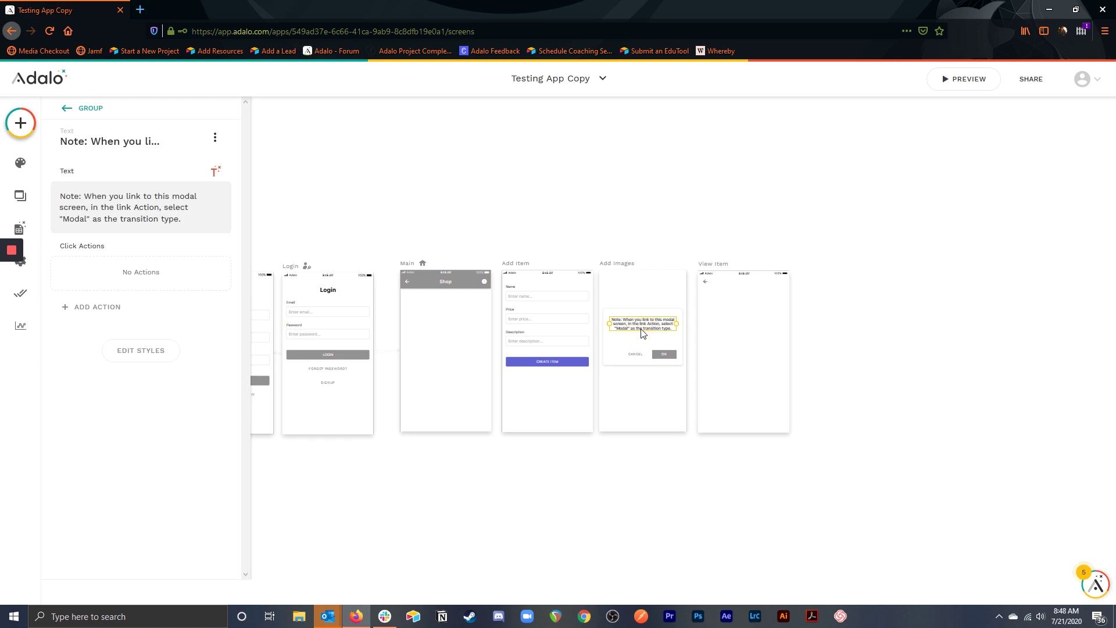
{"action": "key", "text": "Delete"}
{"action": "left_click", "coordinate": [636, 354]}
{"action": "key", "text": "Delete"}
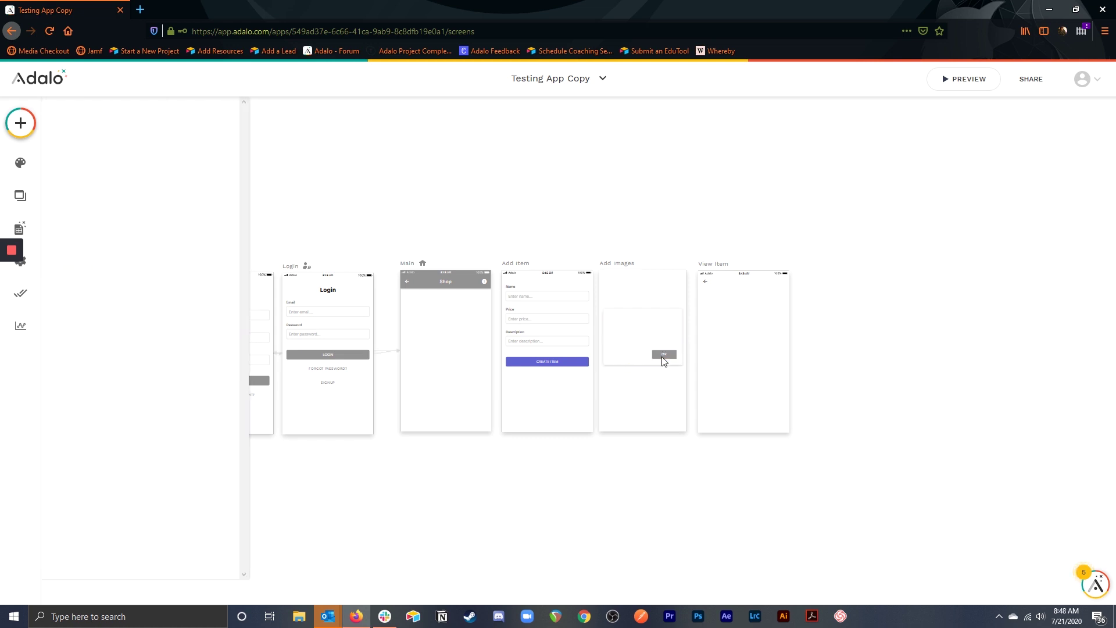
{"action": "left_click", "coordinate": [667, 355]}
{"action": "left_click", "coordinate": [666, 354]}
{"action": "key", "text": "Delete"}
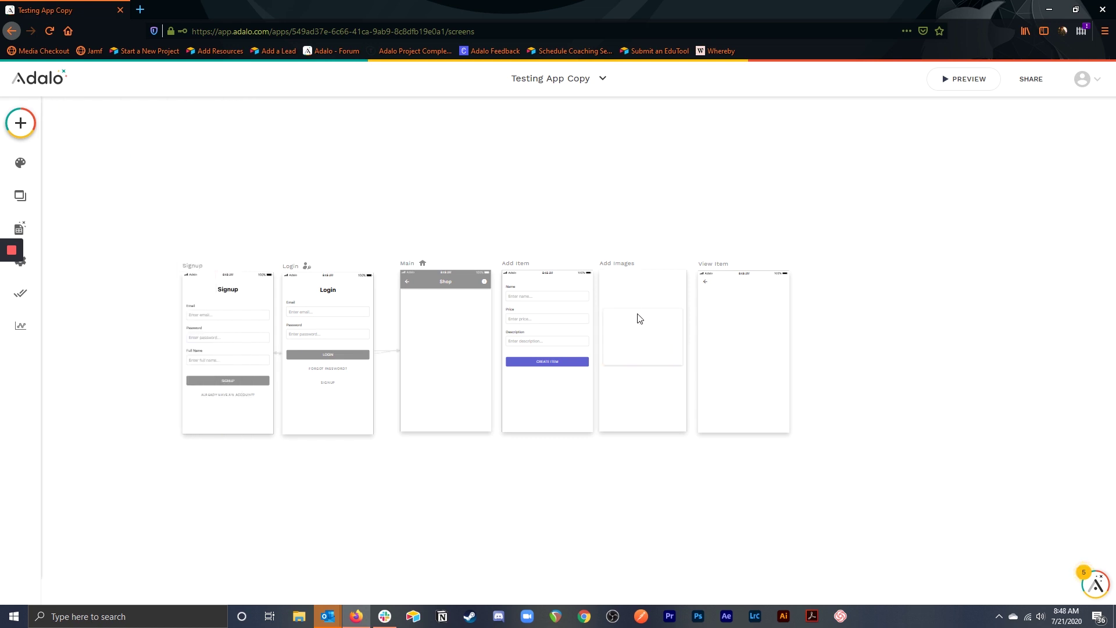
Ungroup the modal's remaining rectangle and stretch it upward and downward to fill most of the Add Images screen
{"action": "left_click", "coordinate": [637, 318]}
{"action": "left_click", "coordinate": [215, 137]}
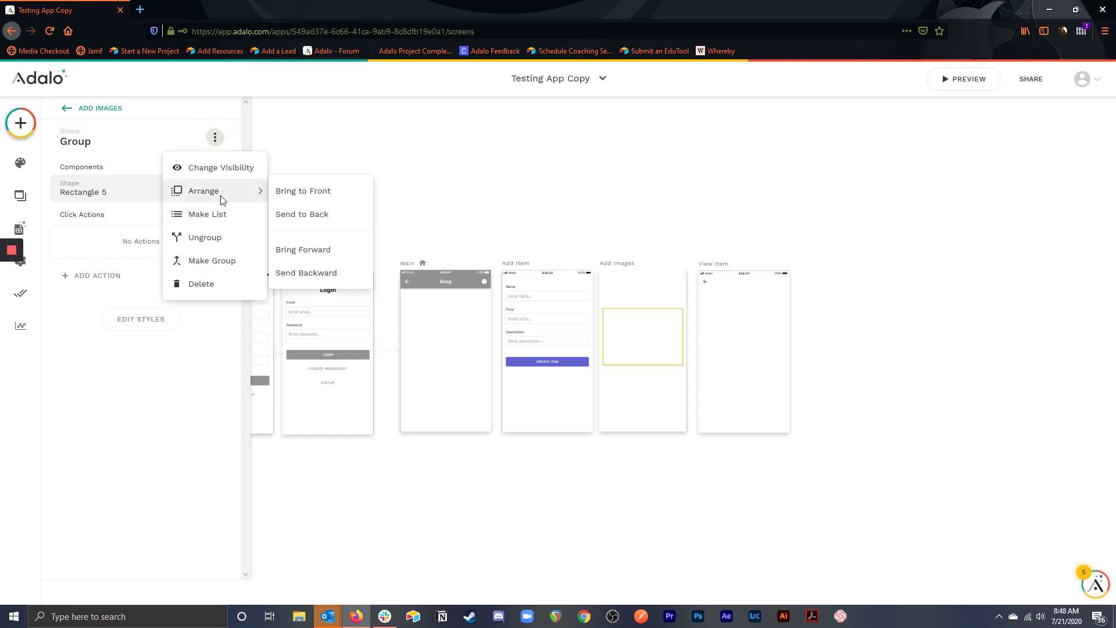
{"action": "left_click", "coordinate": [204, 237]}
{"action": "left_click_drag", "start_coordinate": [638, 308], "coordinate": [636, 277]}
{"action": "left_click_drag", "start_coordinate": [638, 366], "coordinate": [643, 407]}
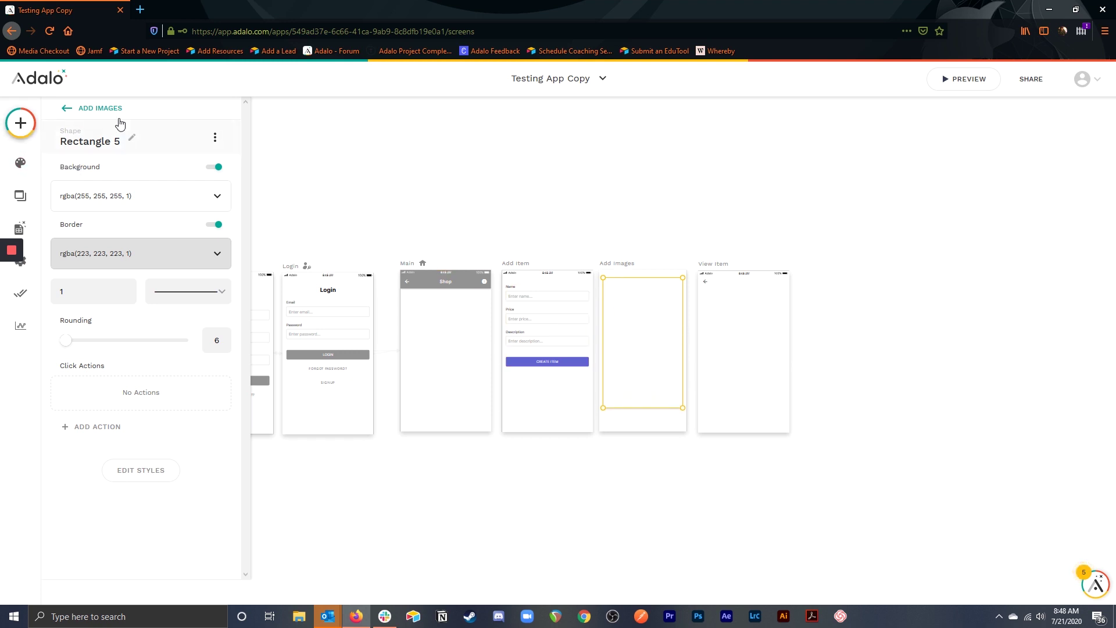
Add a form to the Add Images screen, narrow it to fit inside the rectangle and shift it slightly upward
{"action": "left_click", "coordinate": [21, 123]}
{"action": "scroll", "coordinate": [187, 437], "scroll_direction": "down", "scroll_amount": 1}
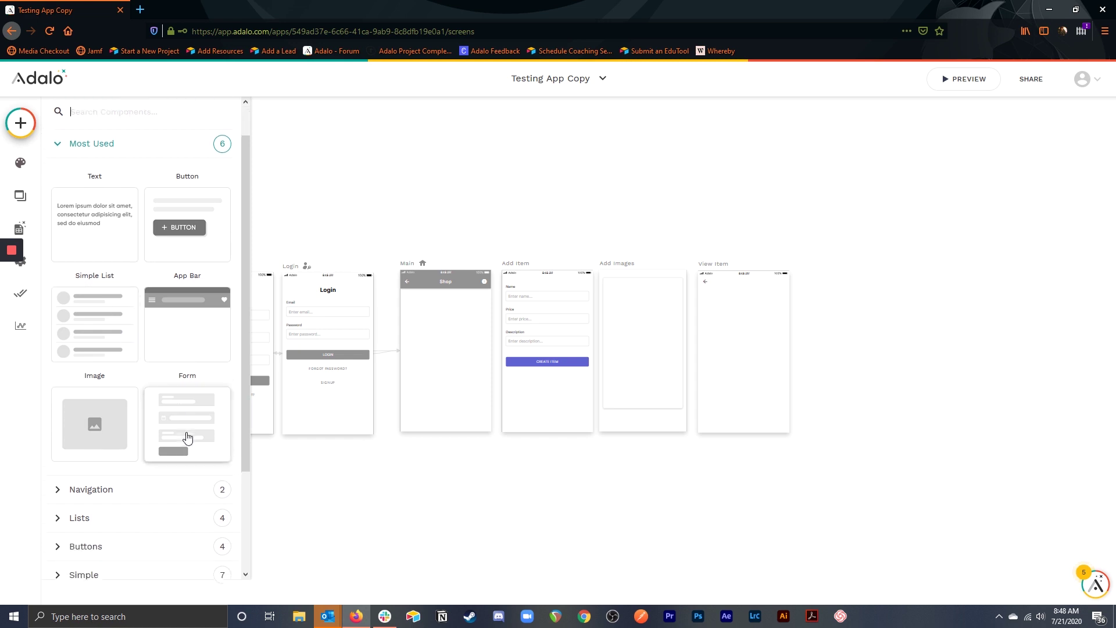
{"action": "left_click_drag", "start_coordinate": [187, 437], "coordinate": [649, 326]}
{"action": "scroll", "coordinate": [631, 245], "scroll_direction": "up", "scroll_amount": 3}
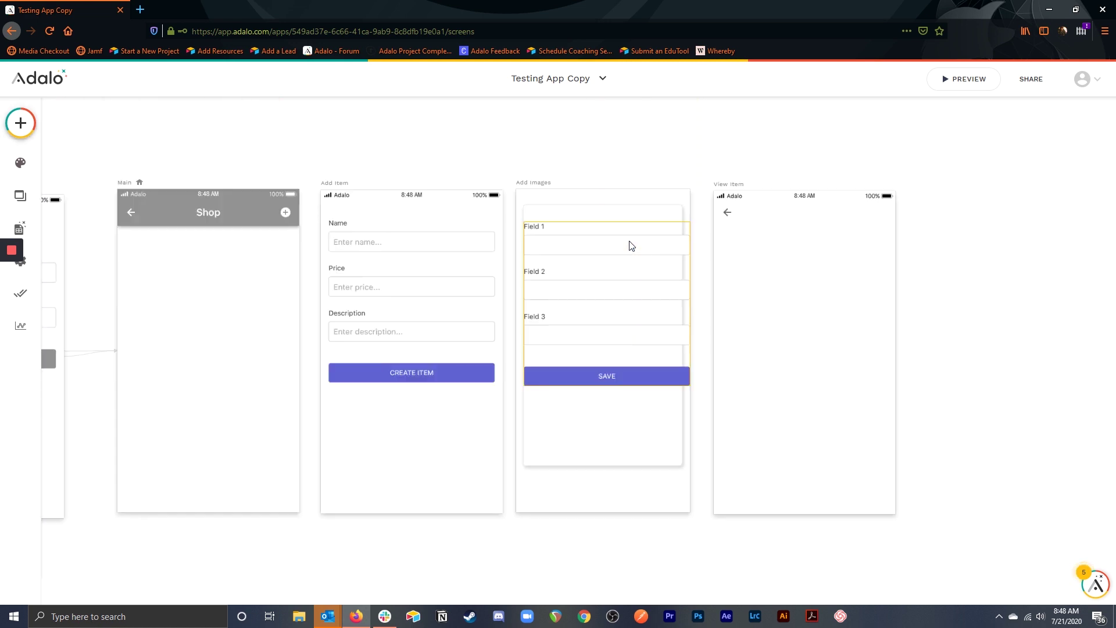
{"action": "left_click", "coordinate": [556, 258]}
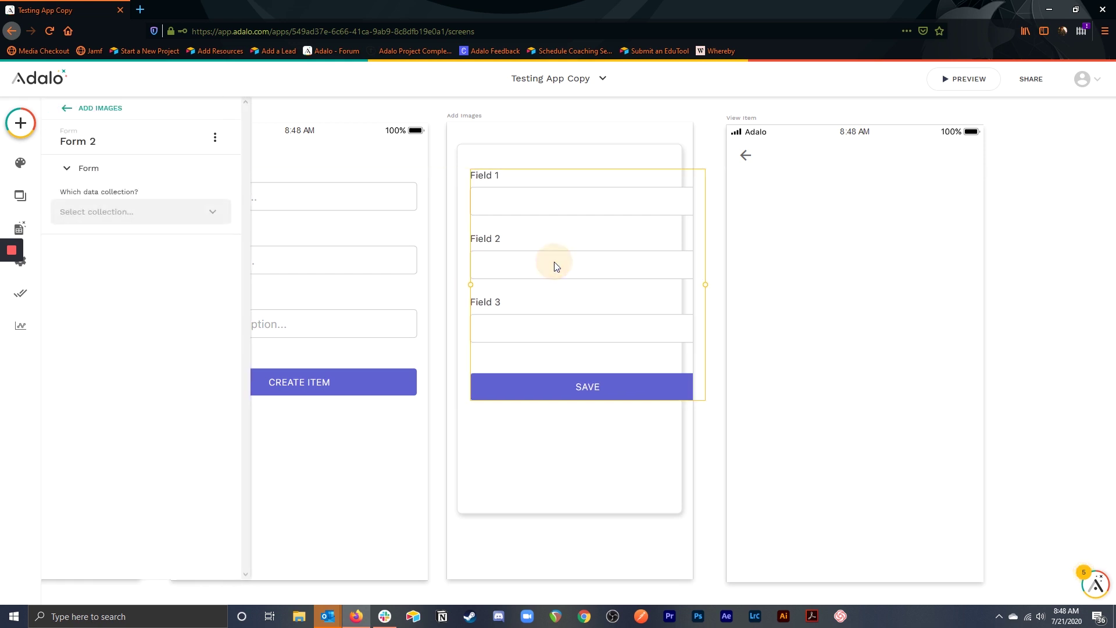
{"action": "left_click_drag", "start_coordinate": [706, 284], "coordinate": [674, 285]}
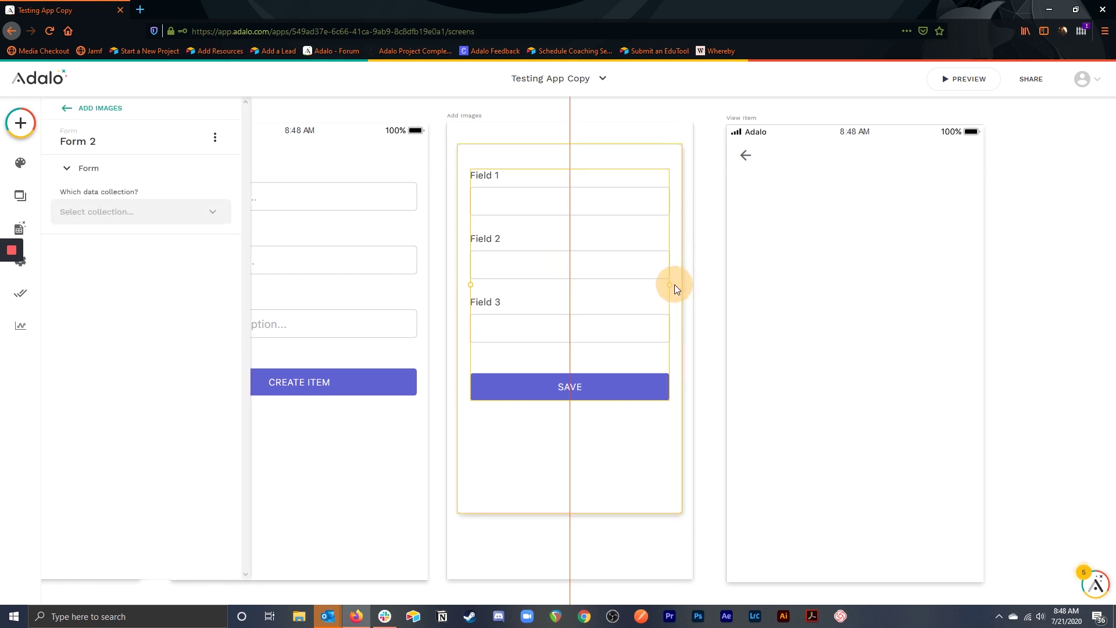
{"action": "left_click", "coordinate": [529, 194]}
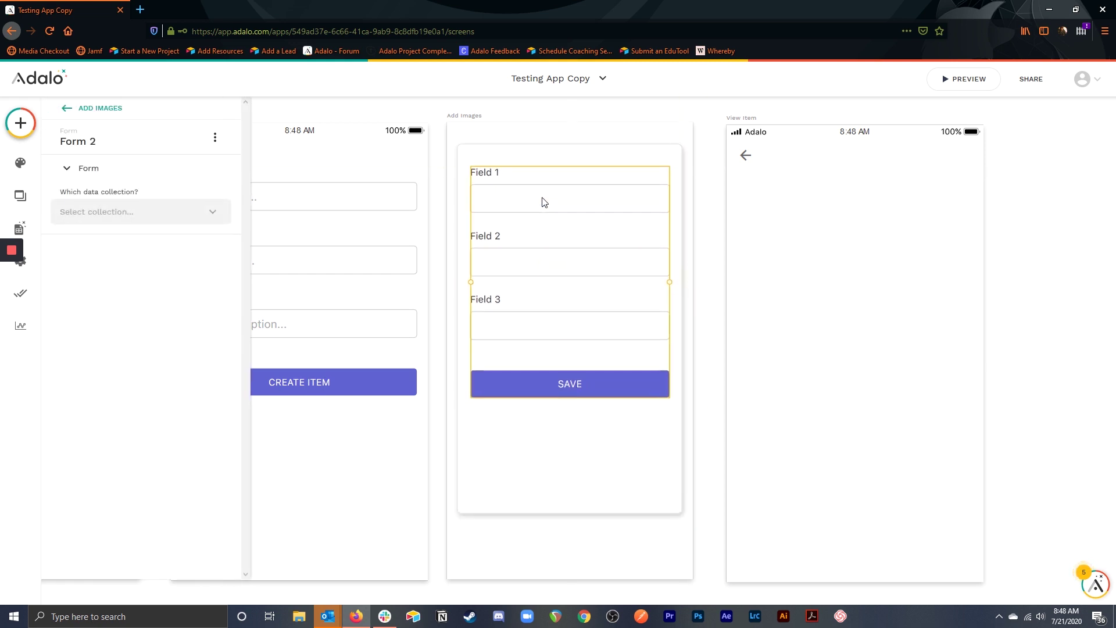
Connect the new form to the Item Images collection and remove its Name and Image Number fields
{"action": "left_click", "coordinate": [114, 213]}
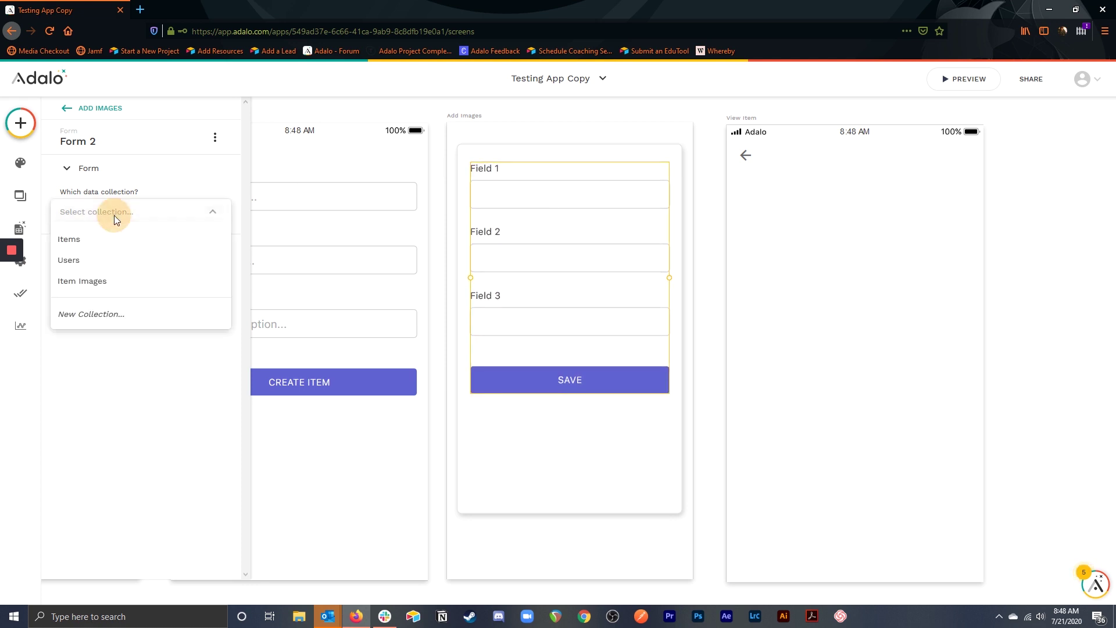
{"action": "left_click", "coordinate": [82, 281]}
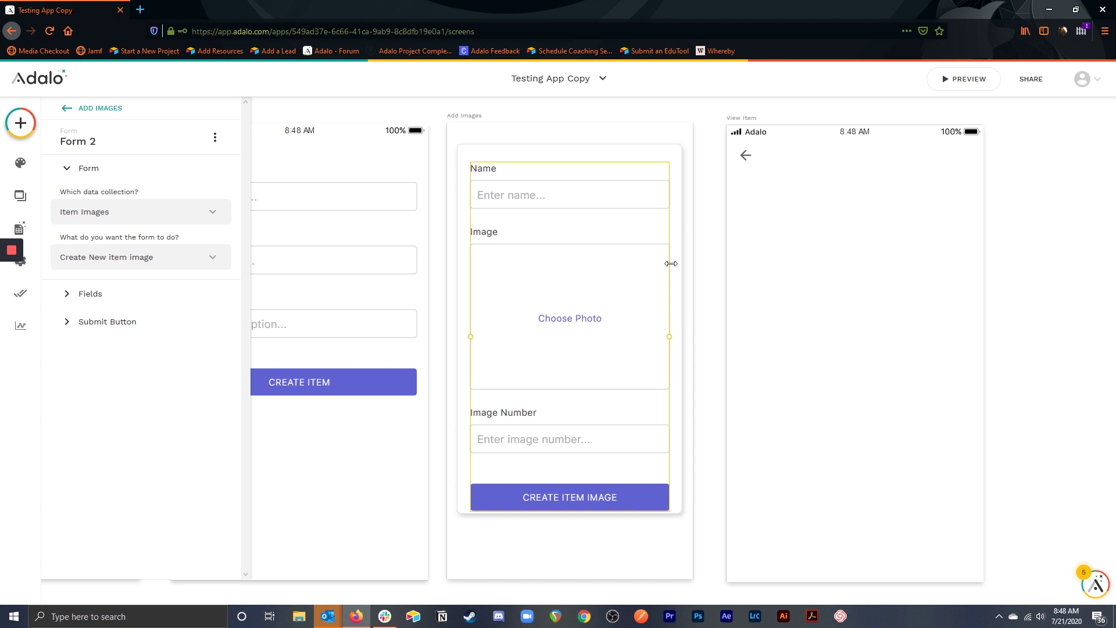
{"action": "left_click", "coordinate": [106, 293]}
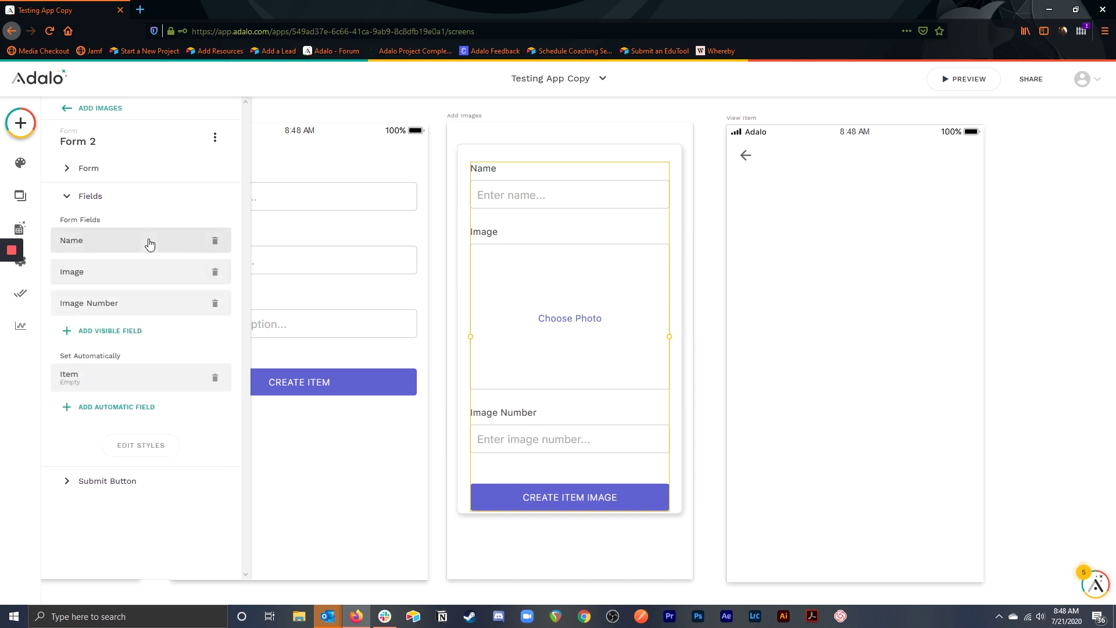
{"action": "left_click", "coordinate": [215, 241]}
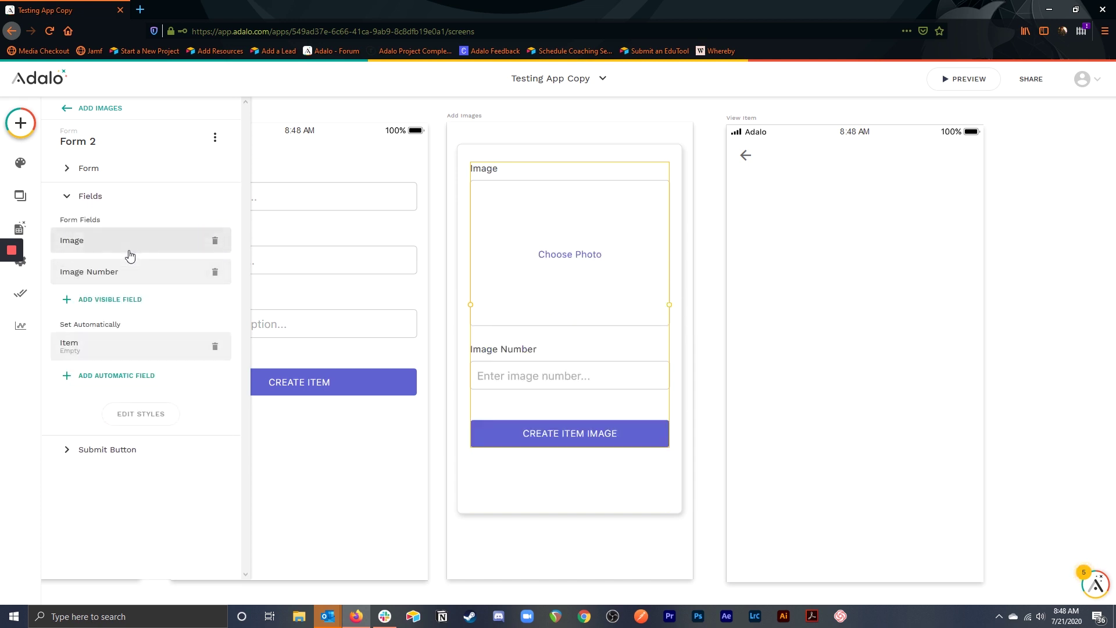
{"action": "left_click", "coordinate": [215, 273]}
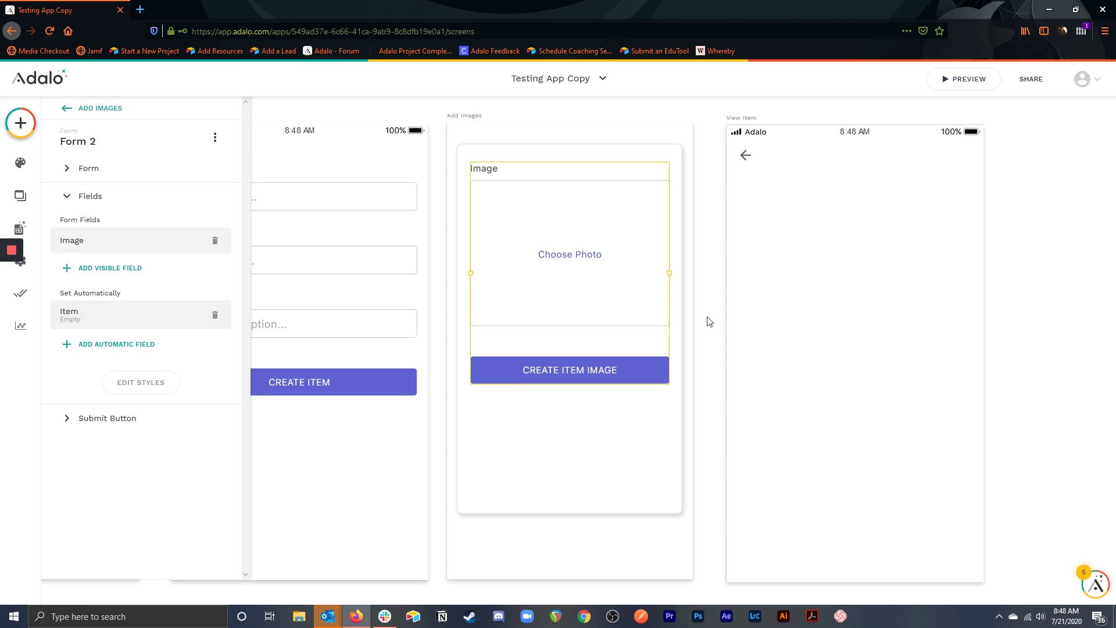
{"action": "left_click", "coordinate": [591, 550]}
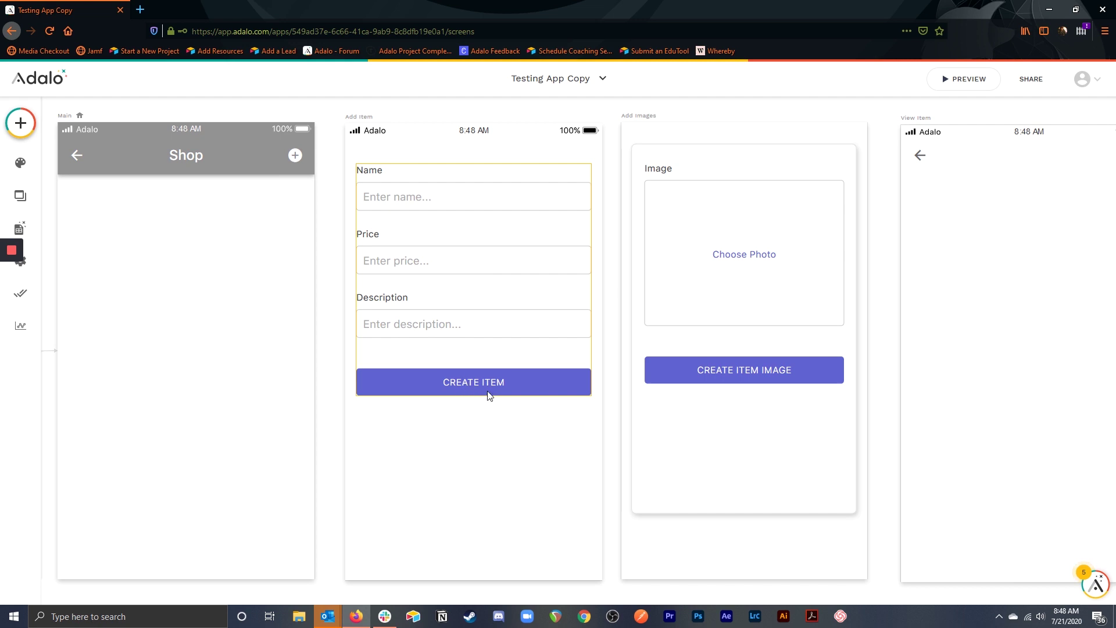
Add a link action from the Add Item form's submit button to the Add Images screen, using the Modal transition
{"action": "left_click", "coordinate": [469, 384]}
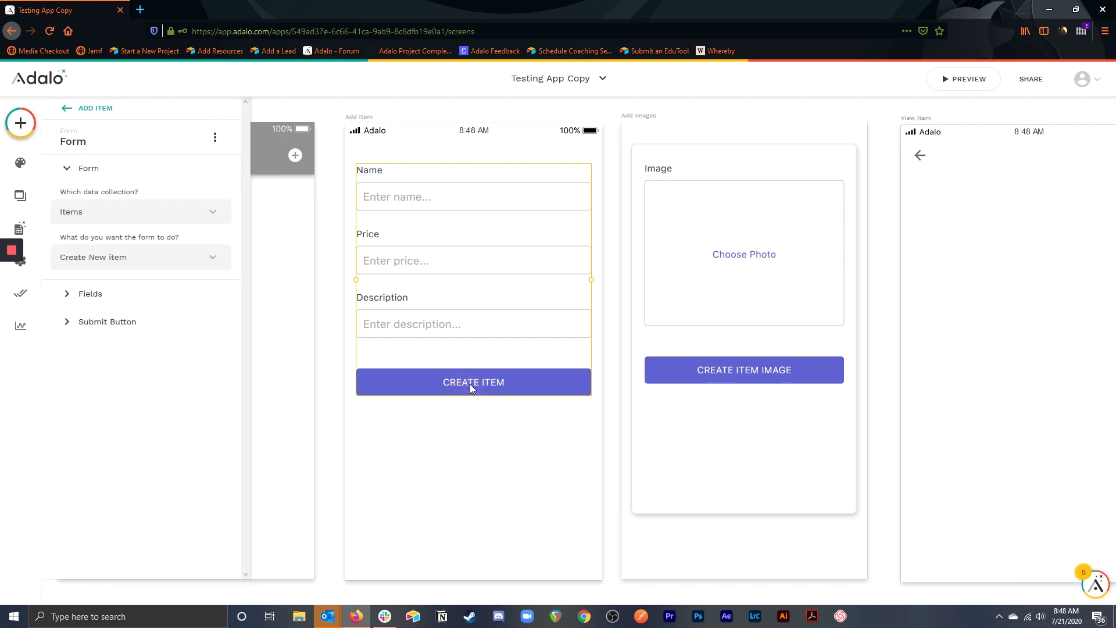
{"action": "left_click", "coordinate": [88, 323]}
{"action": "left_click", "coordinate": [112, 348]}
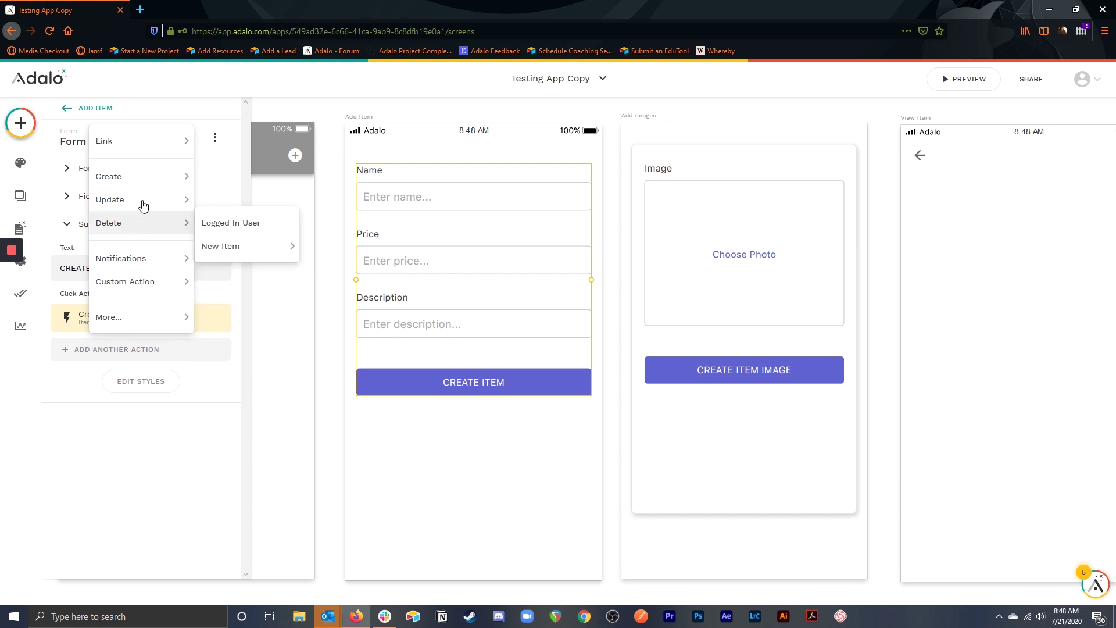
{"action": "mouse_move", "coordinate": [140, 140]}
{"action": "left_click", "coordinate": [242, 212]}
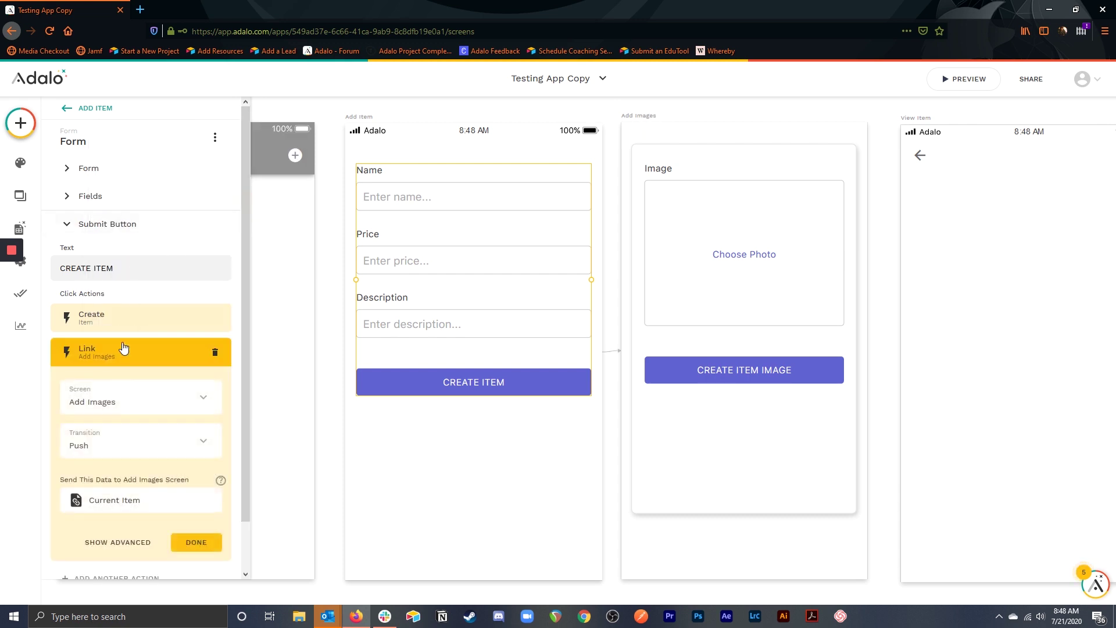
{"action": "left_click", "coordinate": [144, 379]}
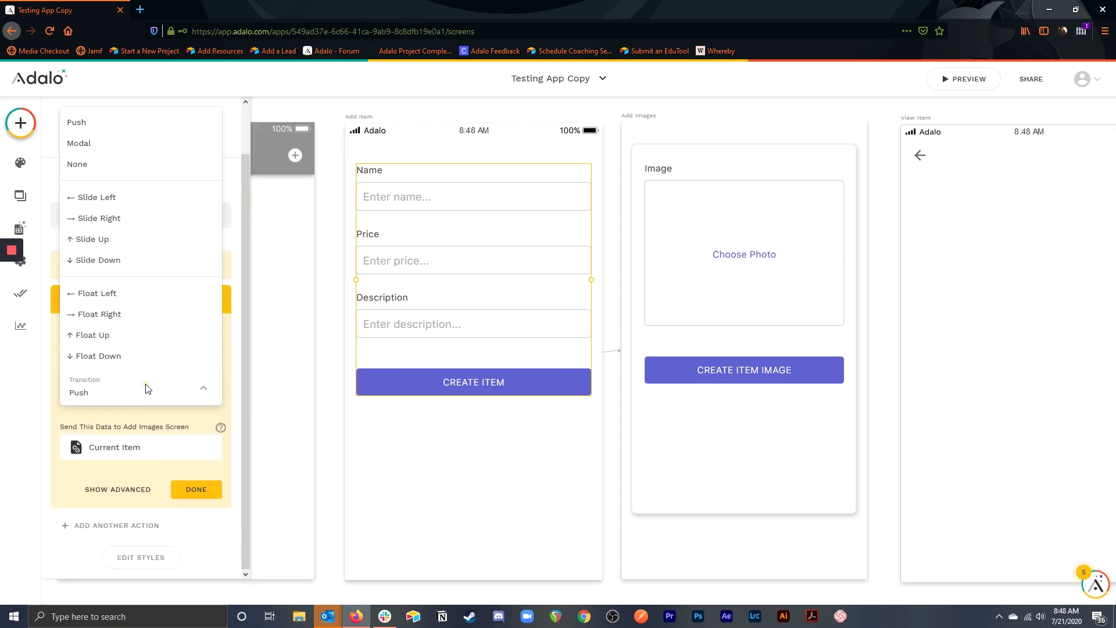
{"action": "left_click", "coordinate": [117, 143]}
{"action": "left_click", "coordinate": [198, 489]}
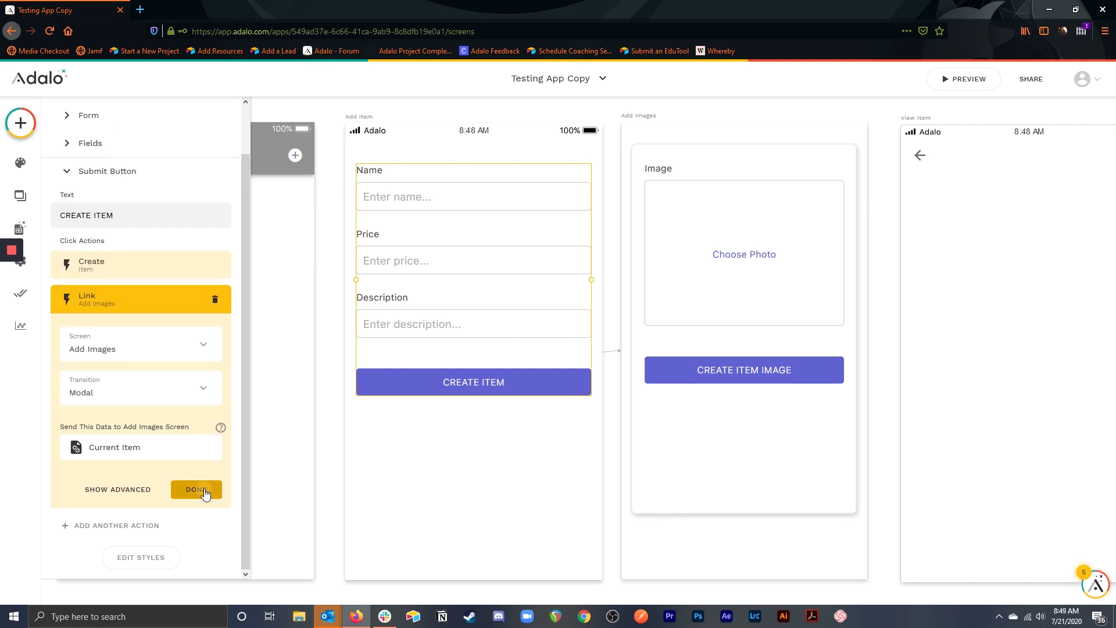
{"action": "left_click", "coordinate": [506, 452]}
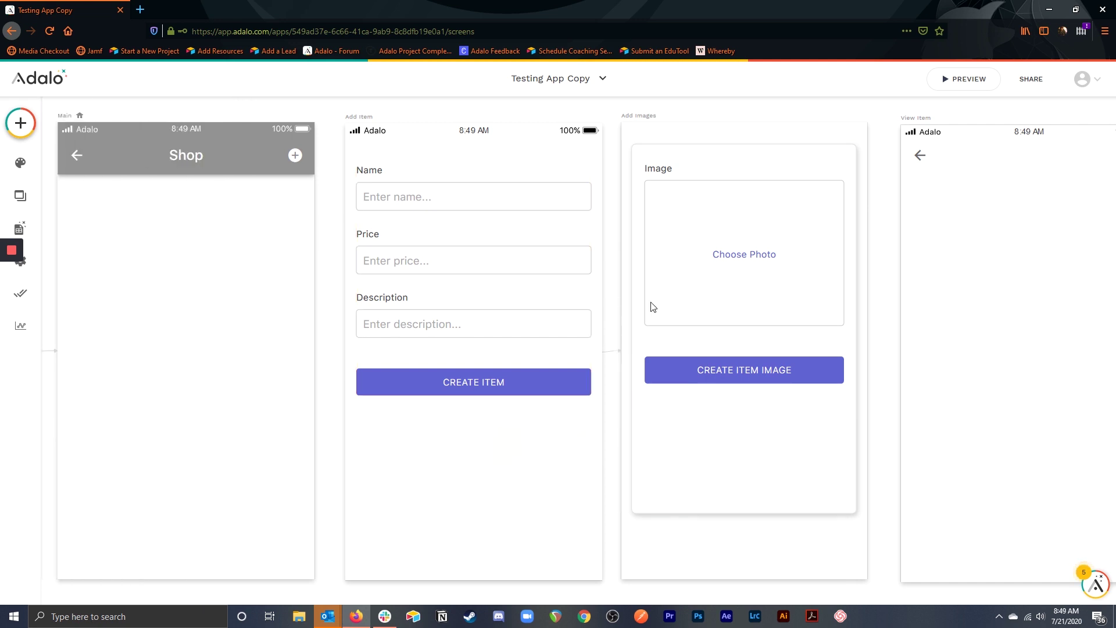
Set the Add Images form's automatic Item field to Current Item
{"action": "scroll", "coordinate": [685, 314], "scroll_direction": "right", "scroll_amount": 2}
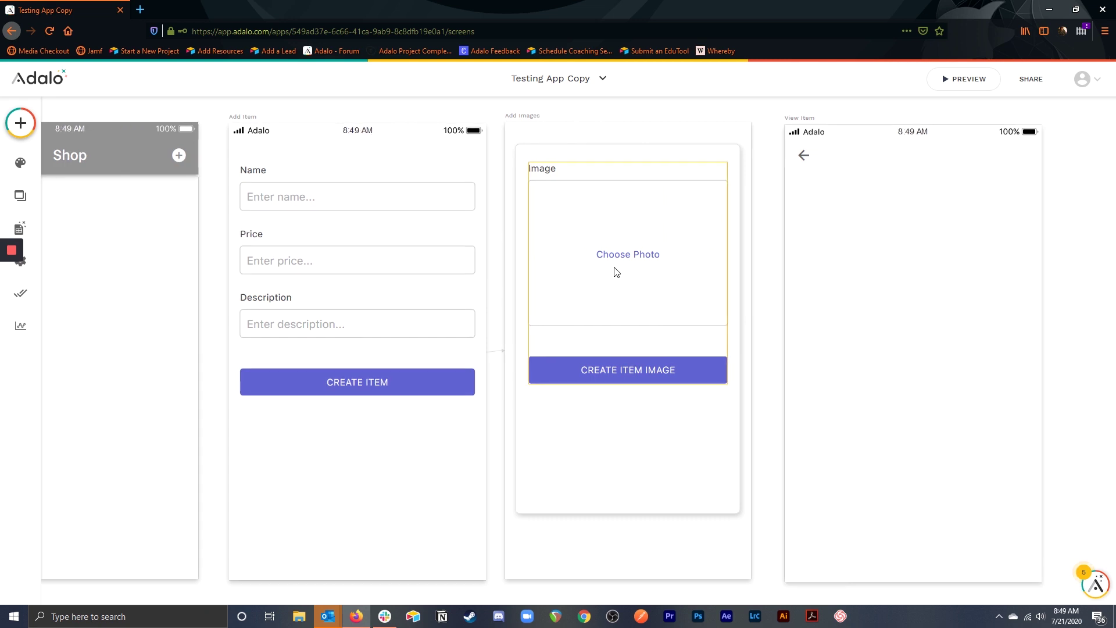
{"action": "left_click", "coordinate": [616, 272]}
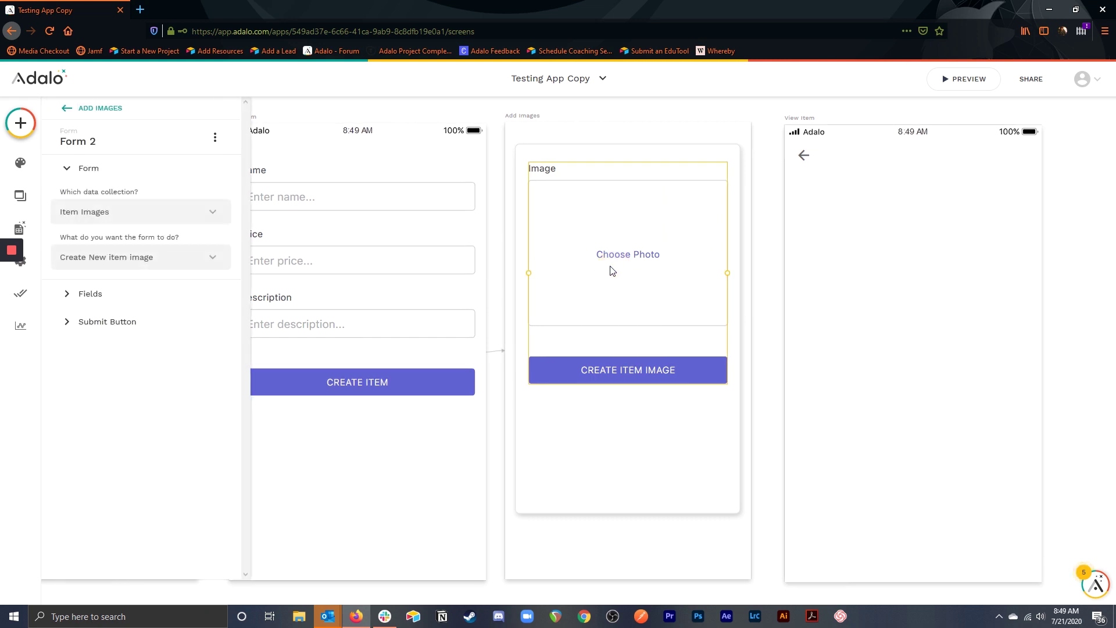
{"action": "left_click", "coordinate": [121, 290]}
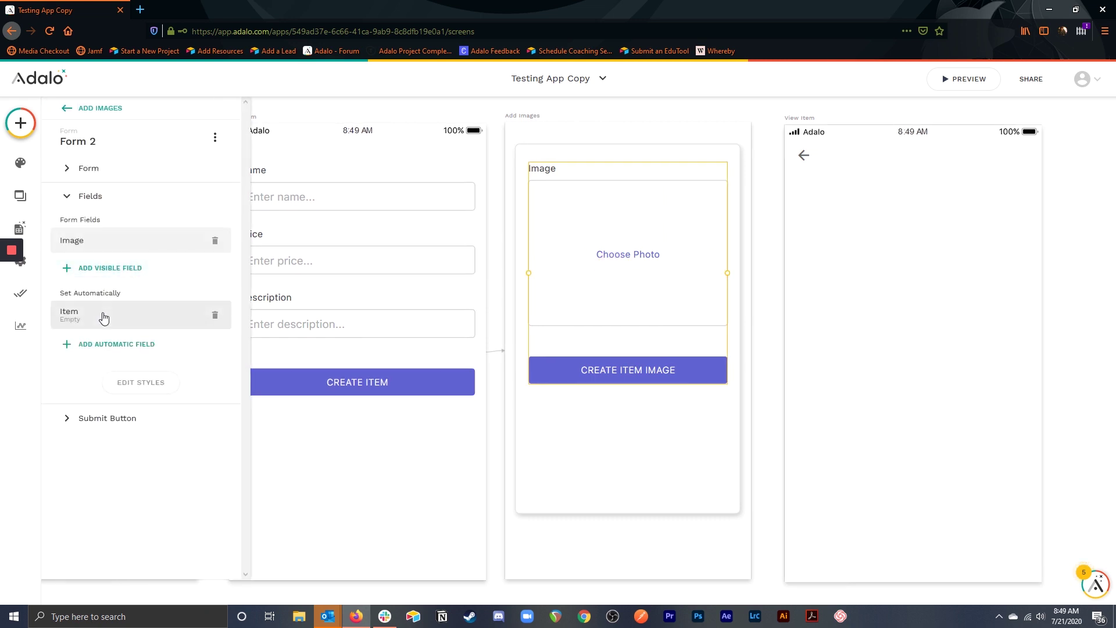
{"action": "left_click", "coordinate": [102, 321]}
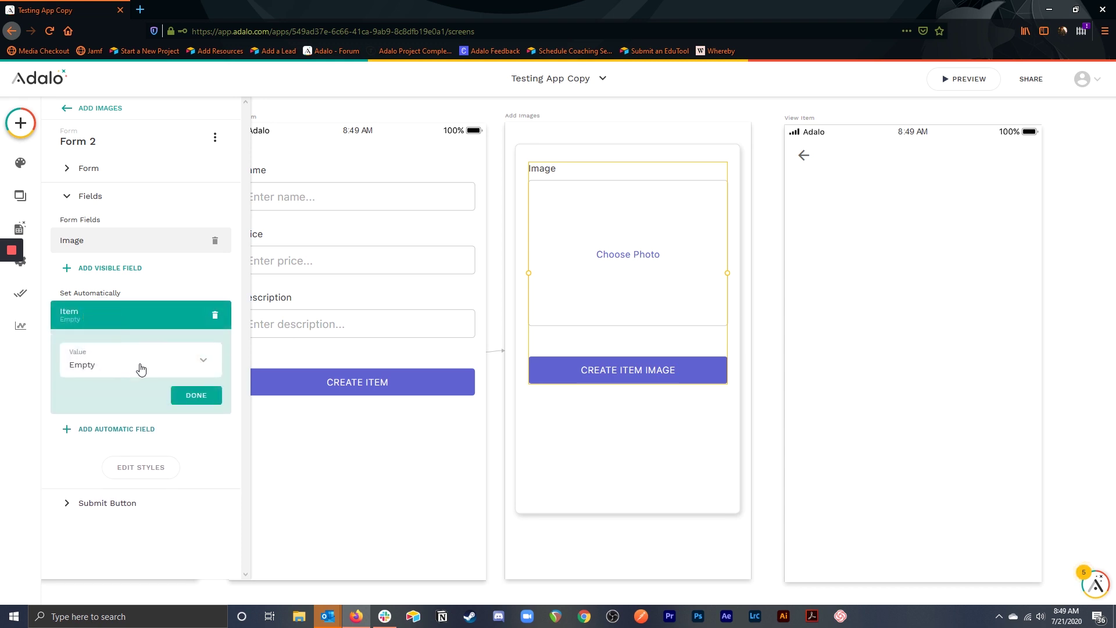
{"action": "left_click", "coordinate": [140, 364]}
{"action": "left_click", "coordinate": [122, 199]}
{"action": "left_click", "coordinate": [197, 396]}
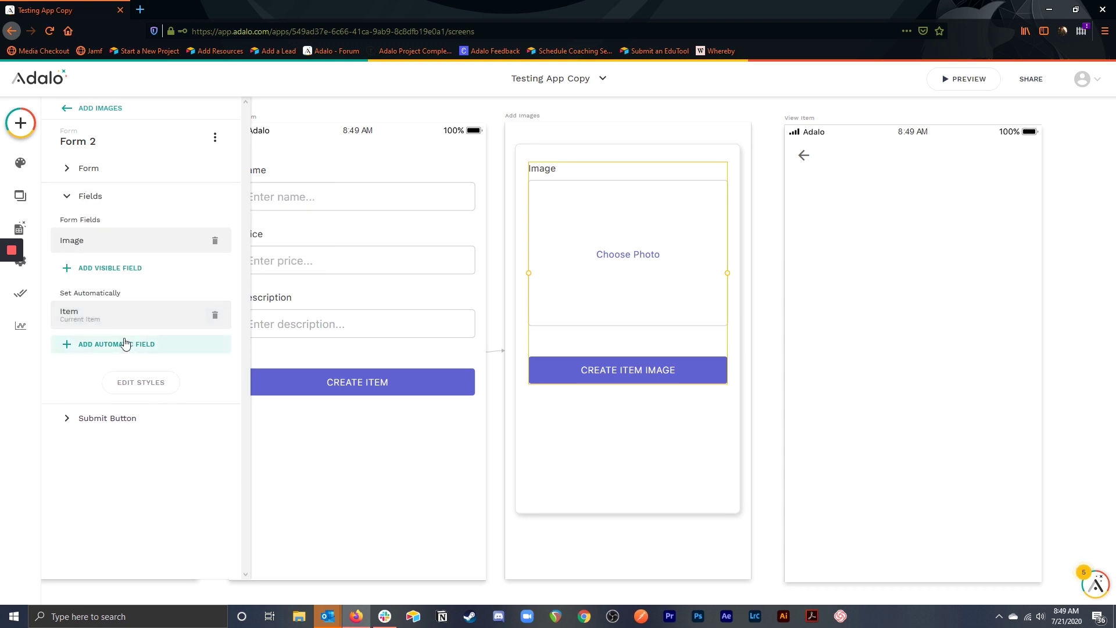
Add Image Number as an automatic field of the form, with the current item's Item Images count + 1 as its value
{"action": "left_click", "coordinate": [126, 346]}
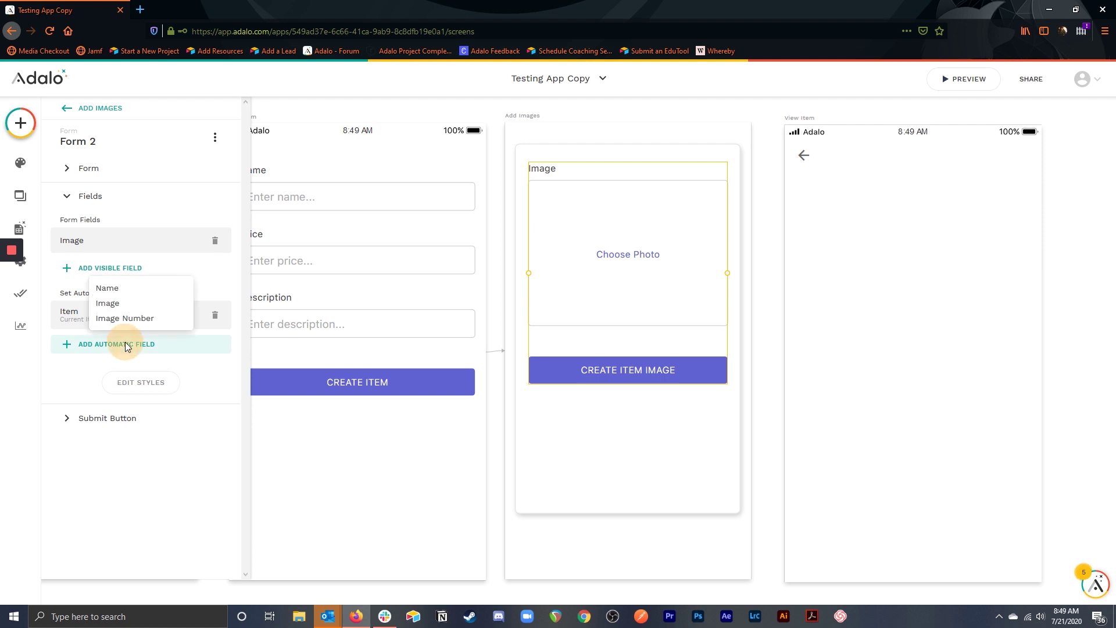
{"action": "left_click", "coordinate": [150, 321]}
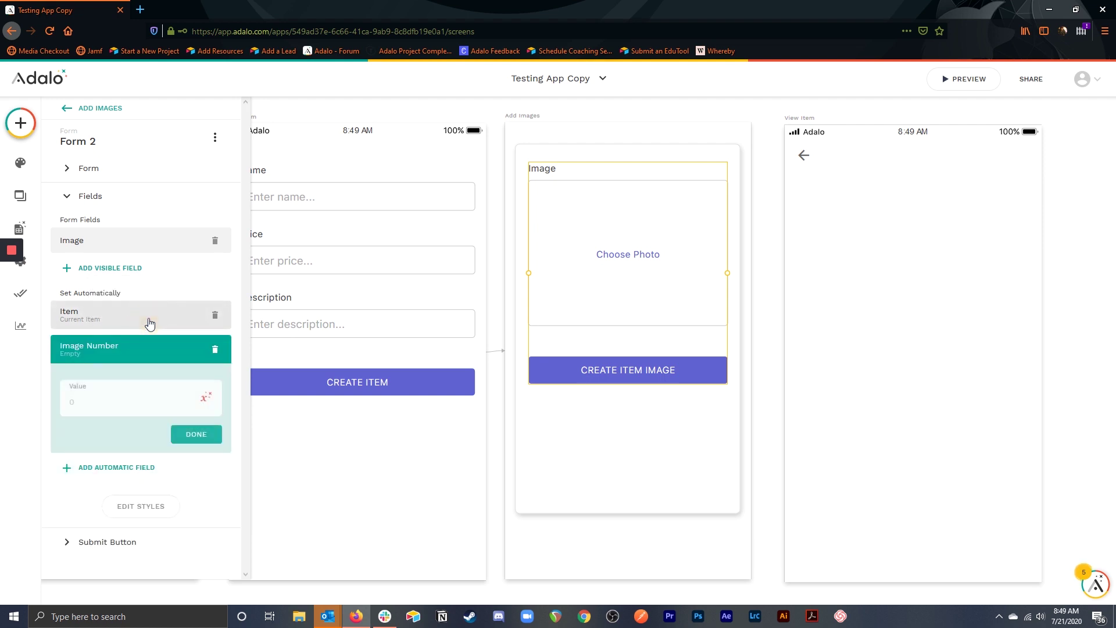
{"action": "left_click", "coordinate": [77, 402]}
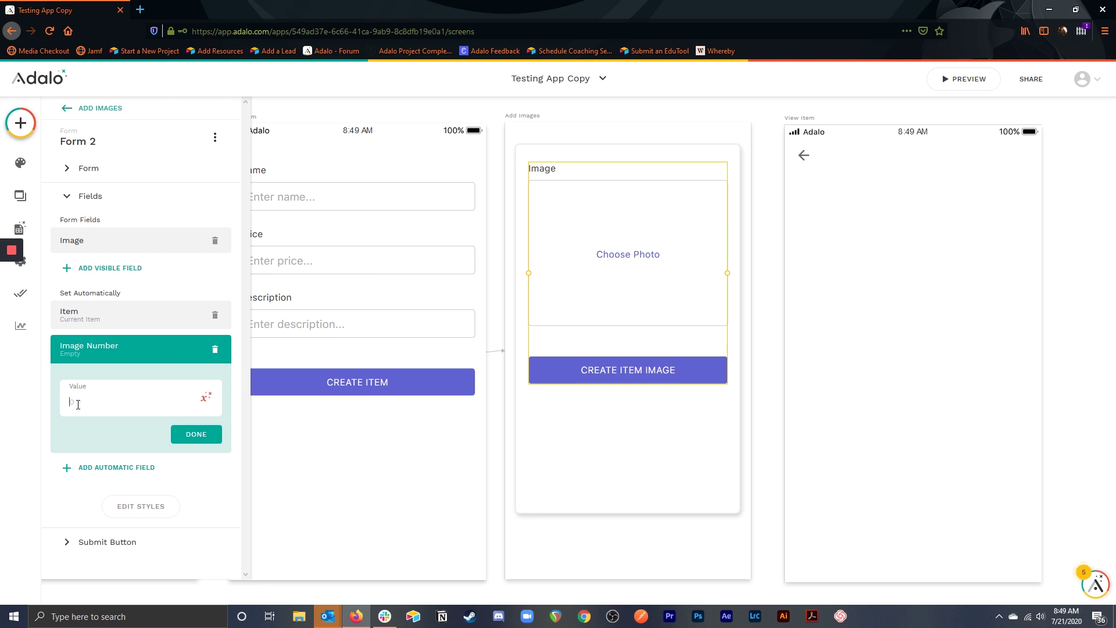
{"action": "left_click", "coordinate": [206, 399]}
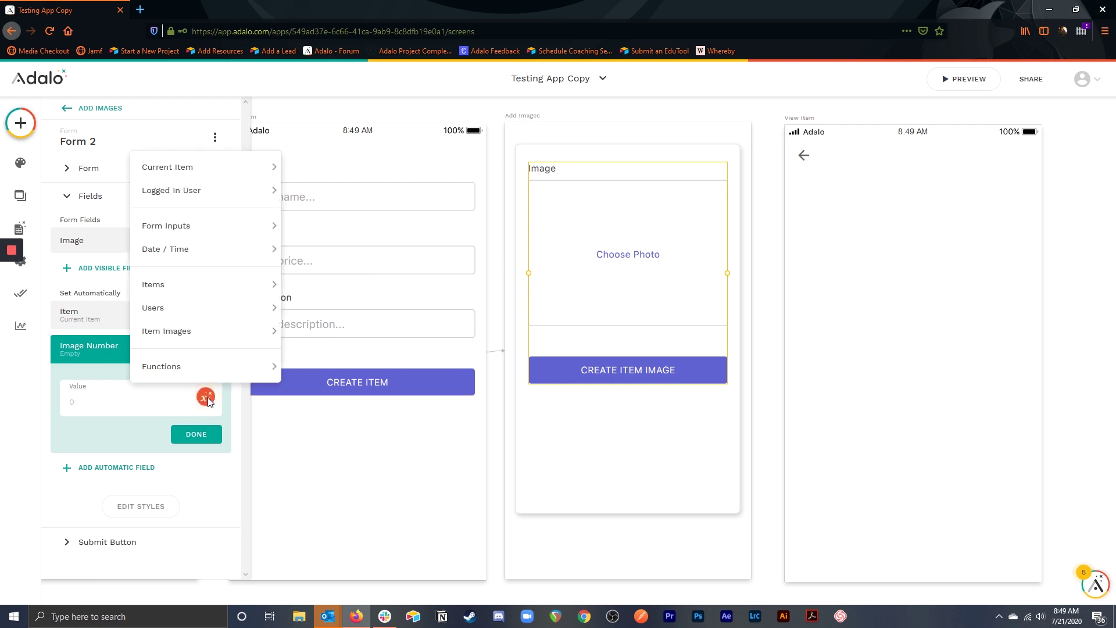
{"action": "mouse_move", "coordinate": [264, 167]}
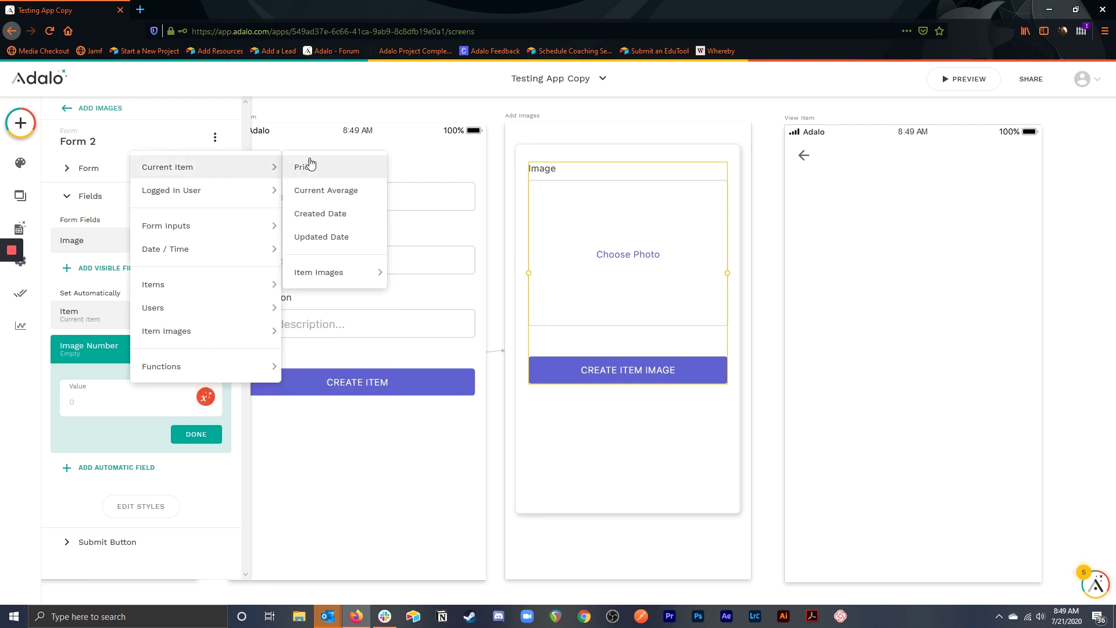
{"action": "mouse_move", "coordinate": [379, 272]}
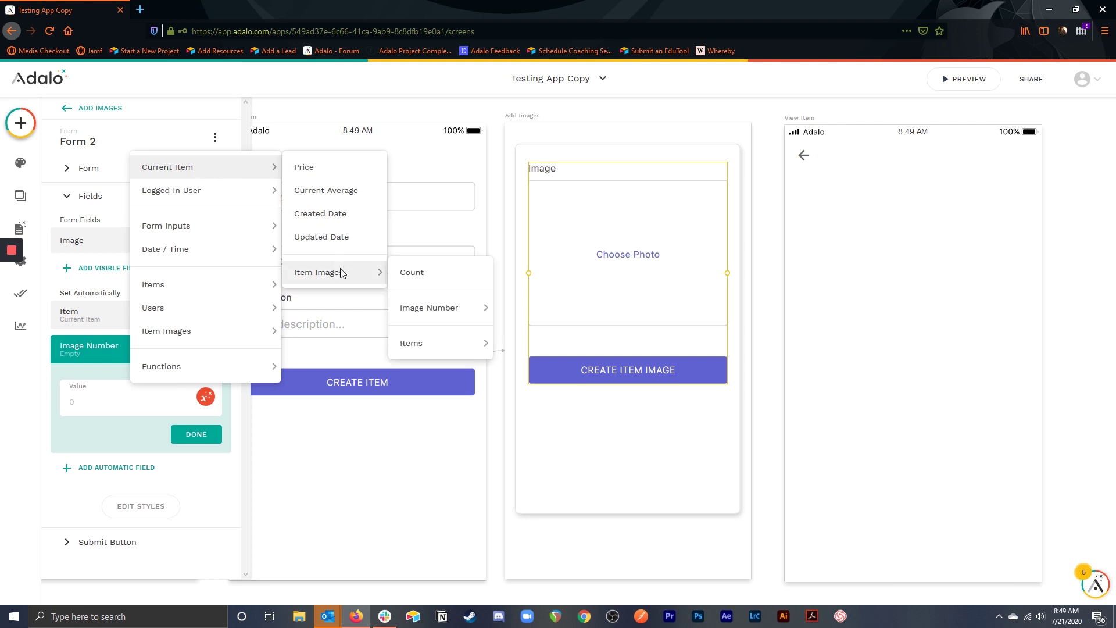
{"action": "left_click", "coordinate": [412, 270]}
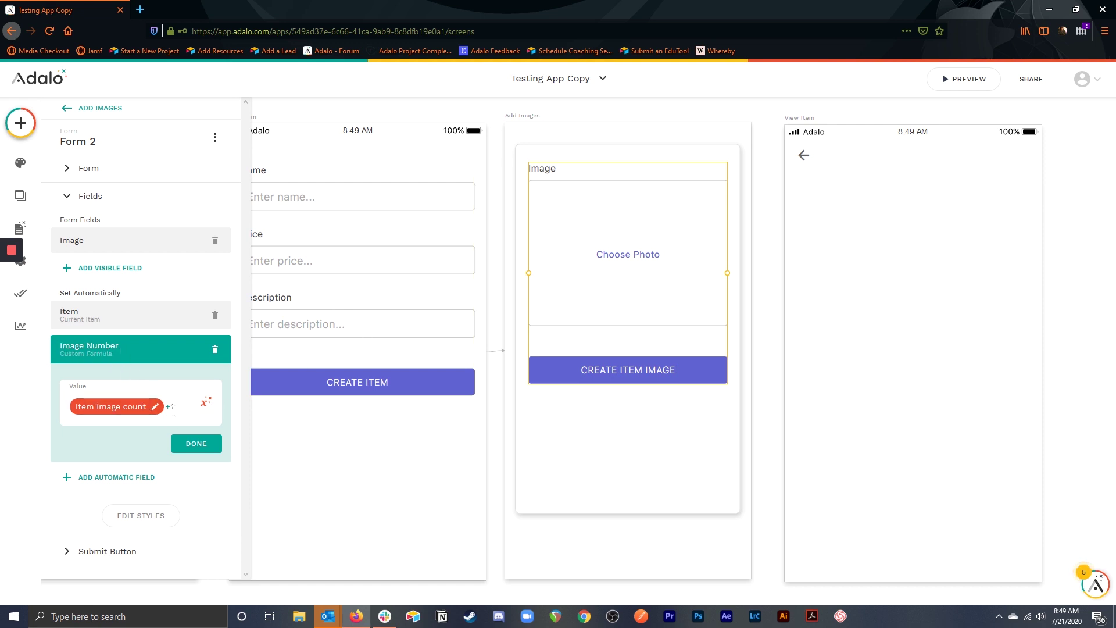
{"action": "key", "text": "BackSpace"}
{"action": "key", "text": "BackSpace"}
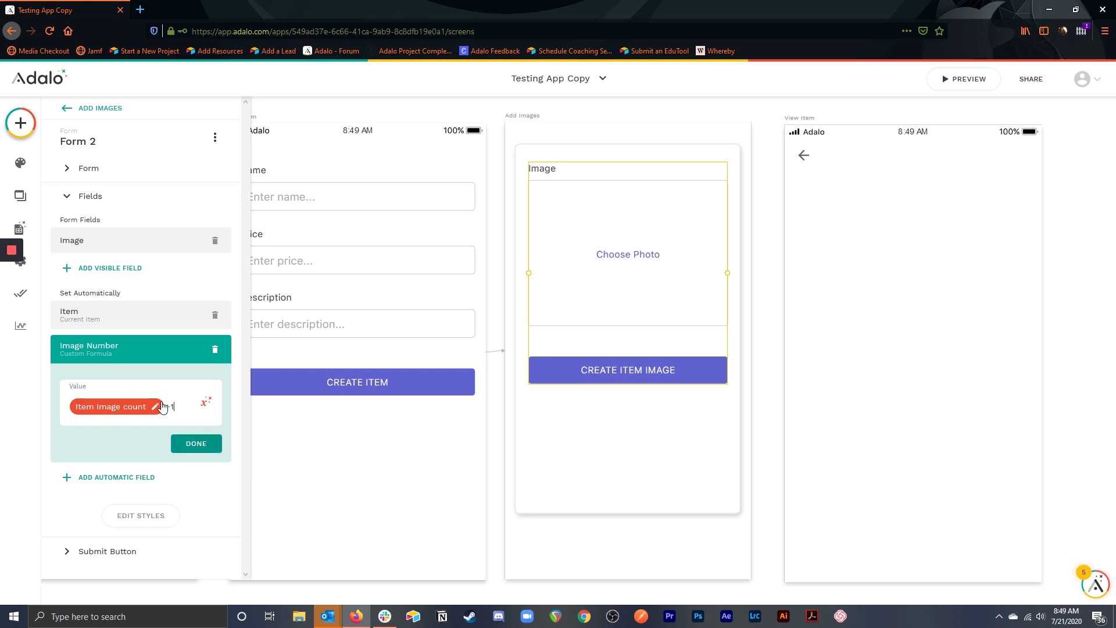
{"action": "left_click", "coordinate": [196, 445]}
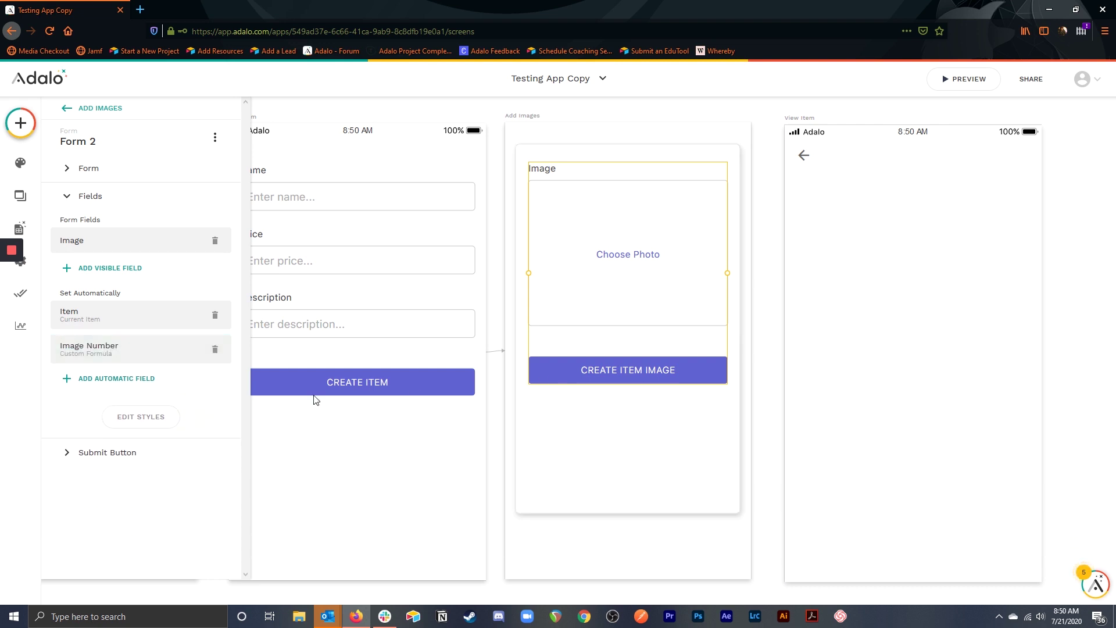
Stretch the modal's rectangle down close to the screen's lower edge and add an Outlined Button just below the Create Item Image button
{"action": "left_click", "coordinate": [616, 516]}
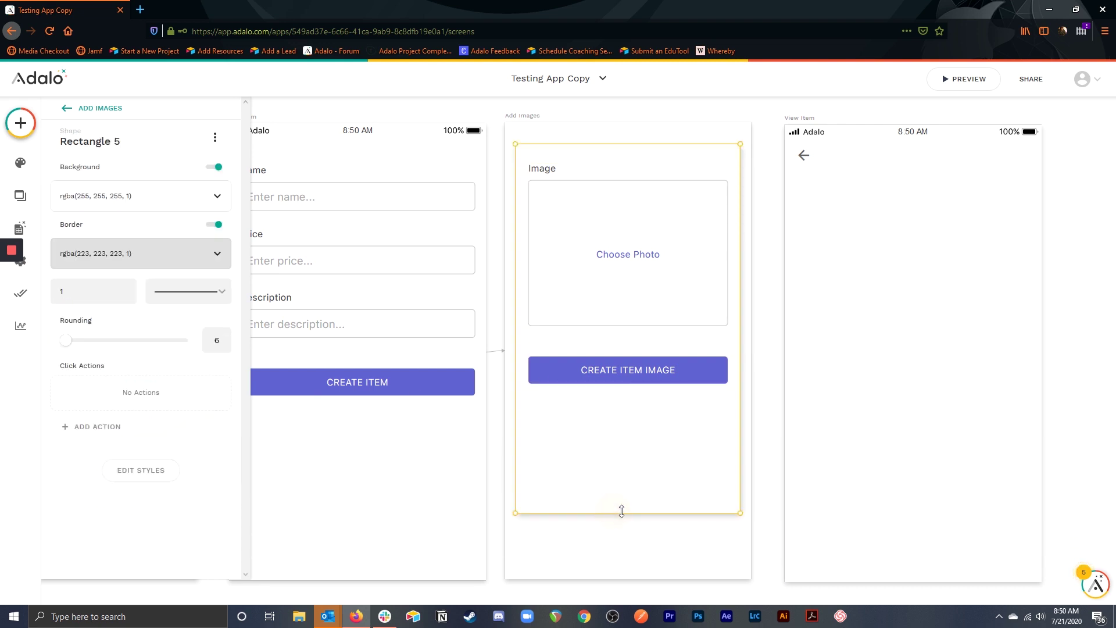
{"action": "left_click_drag", "start_coordinate": [621, 512], "coordinate": [626, 562]}
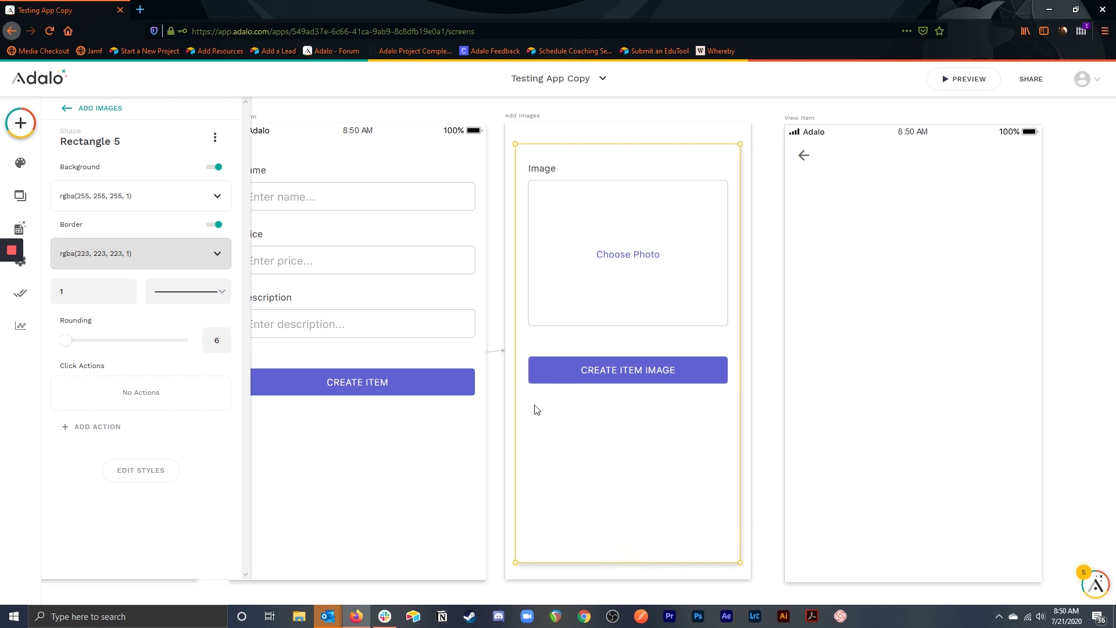
{"action": "left_click", "coordinate": [20, 123]}
{"action": "left_click_drag", "start_coordinate": [175, 262], "coordinate": [626, 409]}
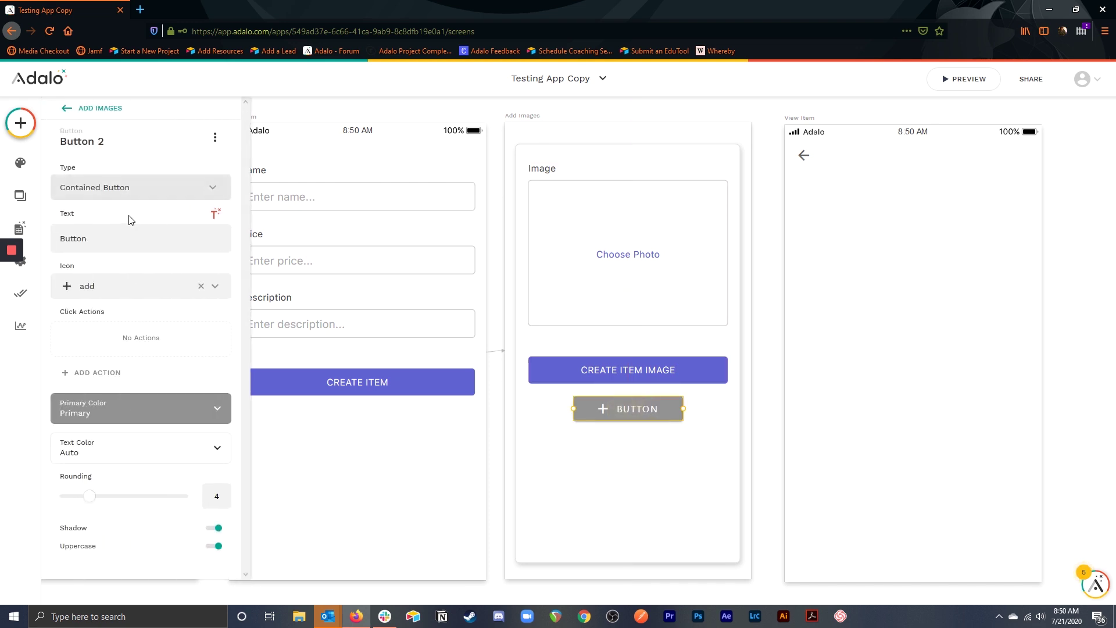
{"action": "left_click", "coordinate": [131, 189]}
{"action": "left_click", "coordinate": [131, 236]}
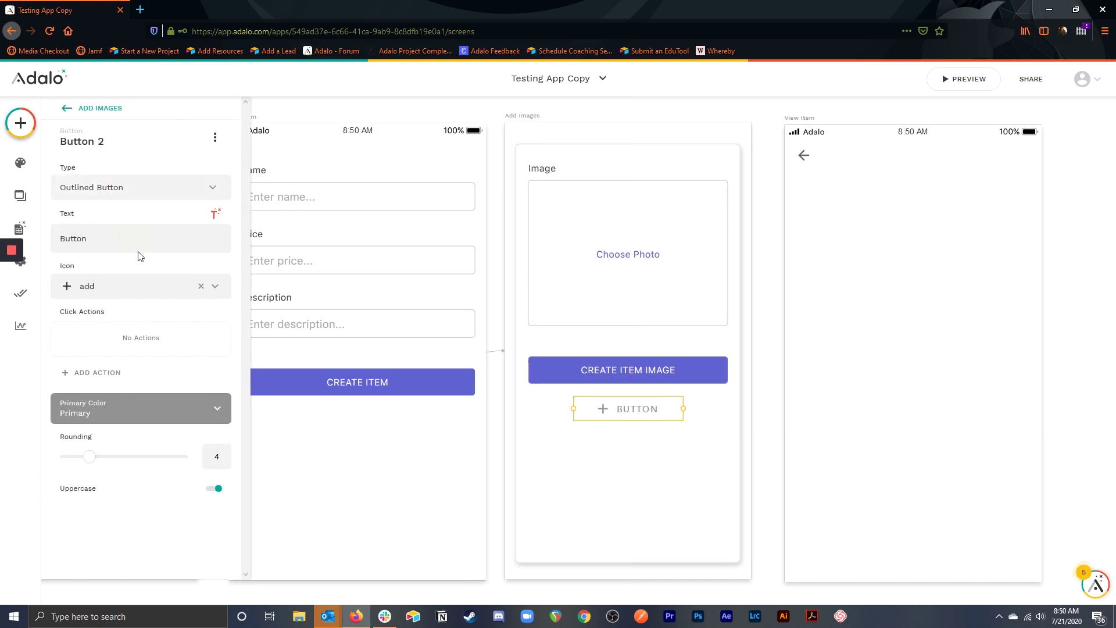
Remove the icon from the outlined button on the Add Images screen and set its text to Done
{"action": "left_click", "coordinate": [202, 286]}
{"action": "left_click", "coordinate": [92, 236]}
{"action": "key", "text": "BackSpace"}
{"action": "key", "text": "BackSpace"}
{"action": "key", "text": "BackSpace"}
{"action": "key", "text": "BackSpace"}
{"action": "key", "text": "BackSpace"}
{"action": "key", "text": "BackSpace"}
{"action": "type", "text": "Done"}
Add a link action from the Done button to the Main screen, keeping the Push transition
{"action": "left_click", "coordinate": [117, 375]}
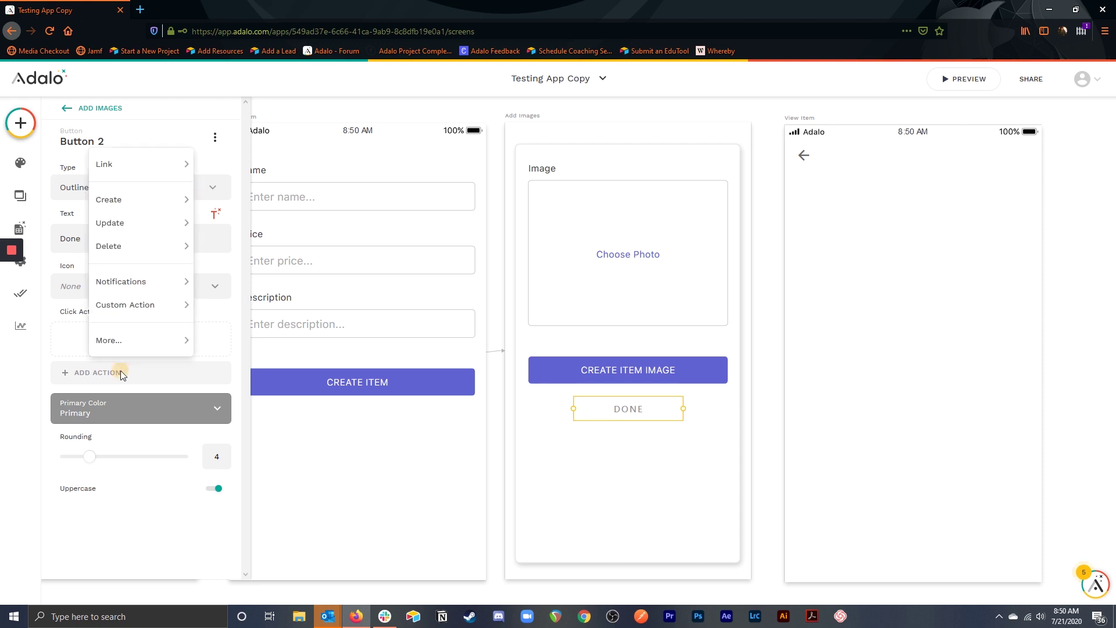
{"action": "mouse_move", "coordinate": [137, 166]}
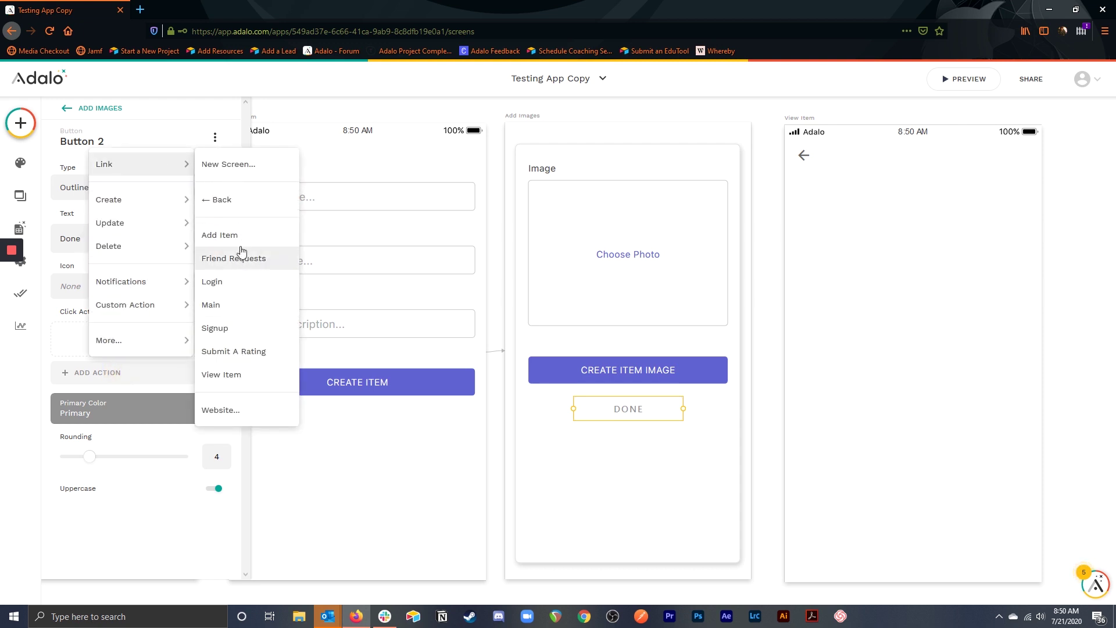
{"action": "left_click", "coordinate": [244, 305]}
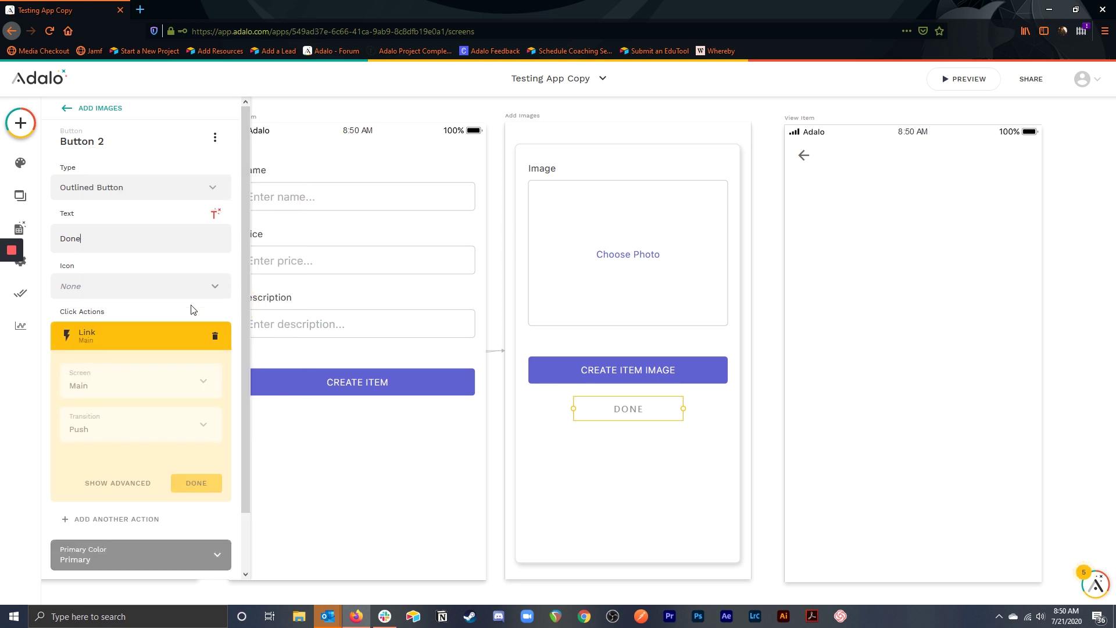
{"action": "left_click", "coordinate": [202, 485]}
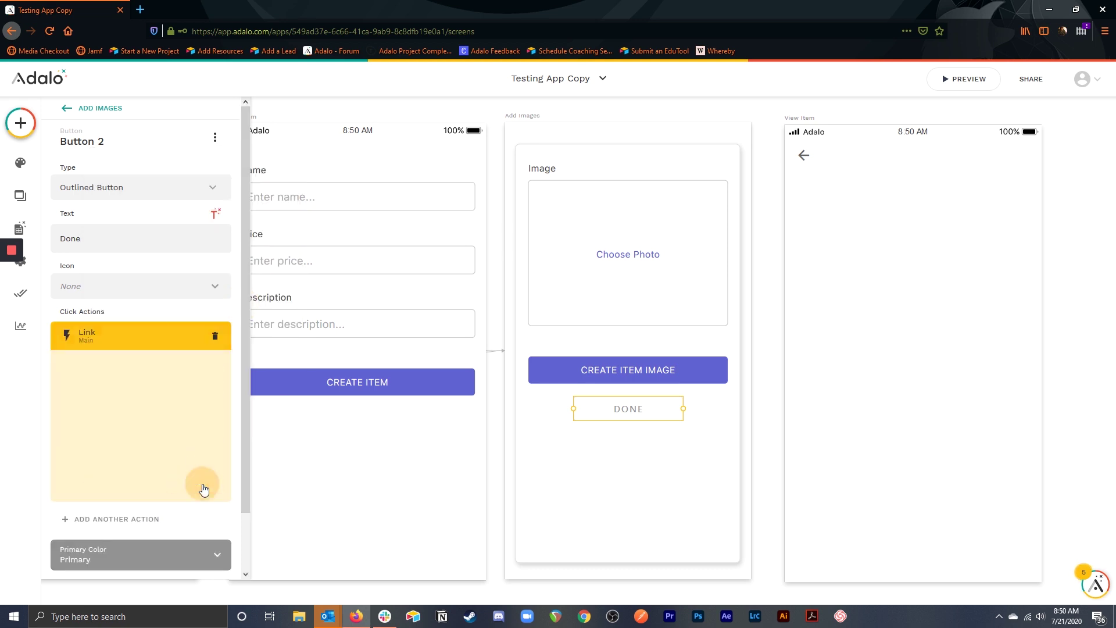
Inspect the click actions of the Add Images form's submit button
{"action": "left_click", "coordinate": [620, 373]}
{"action": "left_click", "coordinate": [149, 323]}
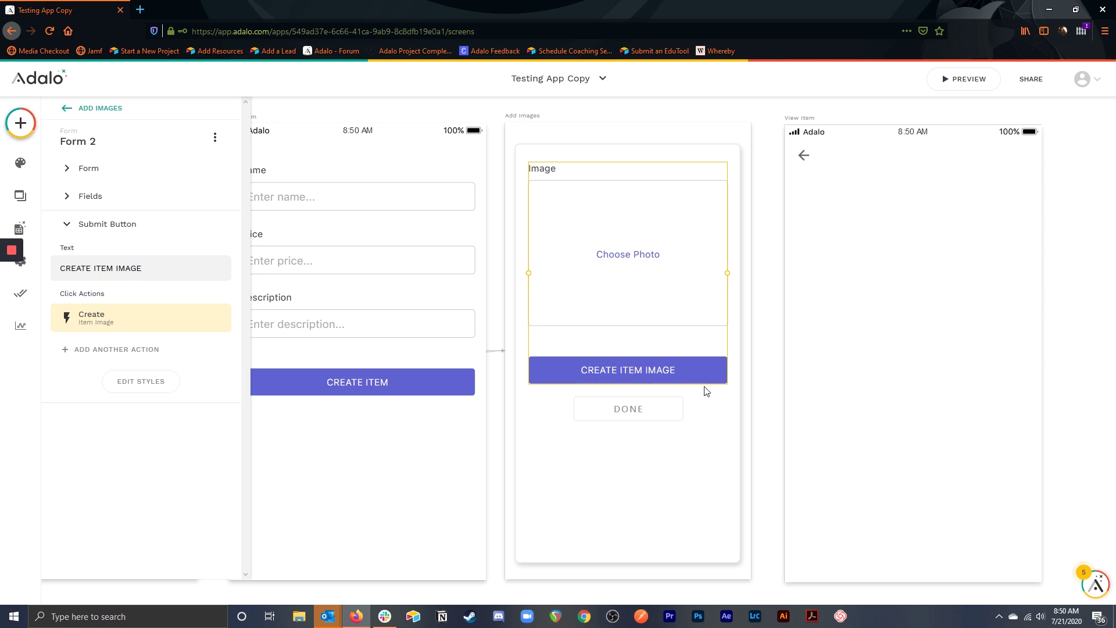
{"action": "left_click", "coordinate": [731, 423]}
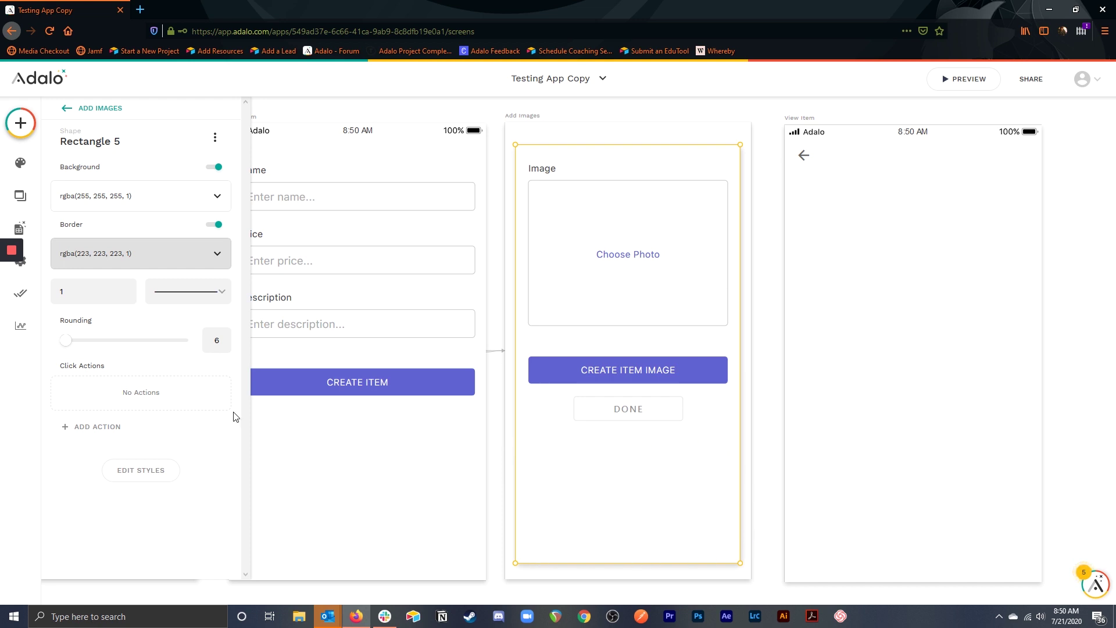
Add an Image List below the Done button and narrow it to fit inside the modal's rectangle
{"action": "left_click", "coordinate": [20, 123]}
{"action": "scroll", "coordinate": [143, 484], "scroll_direction": "down", "scroll_amount": 1}
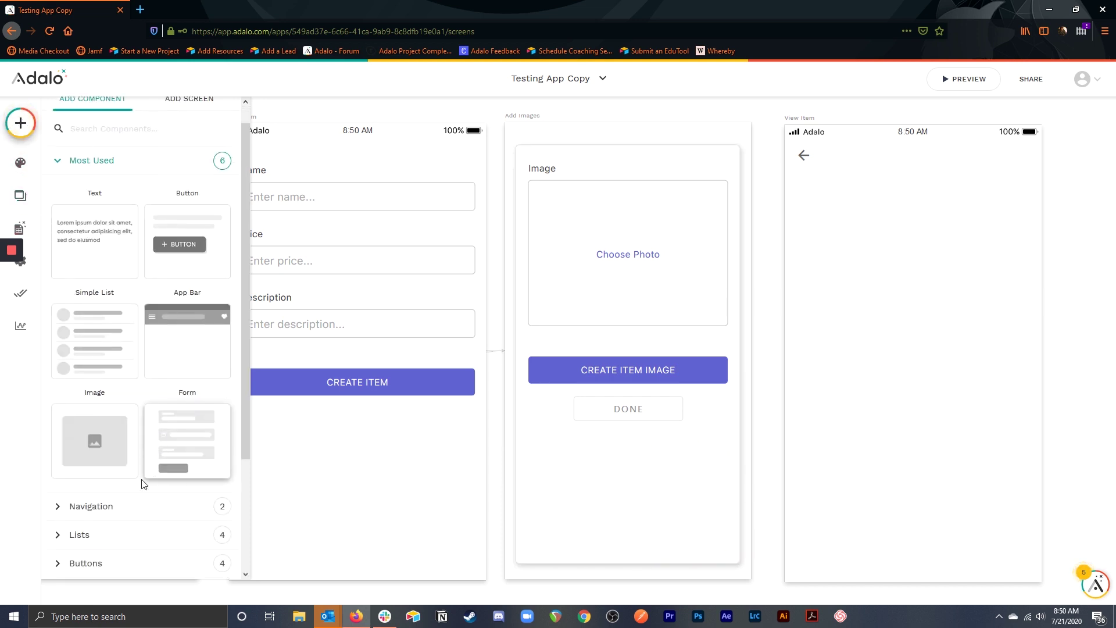
{"action": "scroll", "coordinate": [143, 484], "scroll_direction": "down", "scroll_amount": 3}
{"action": "left_click", "coordinate": [76, 385]}
{"action": "scroll", "coordinate": [180, 367], "scroll_direction": "down", "scroll_amount": 3}
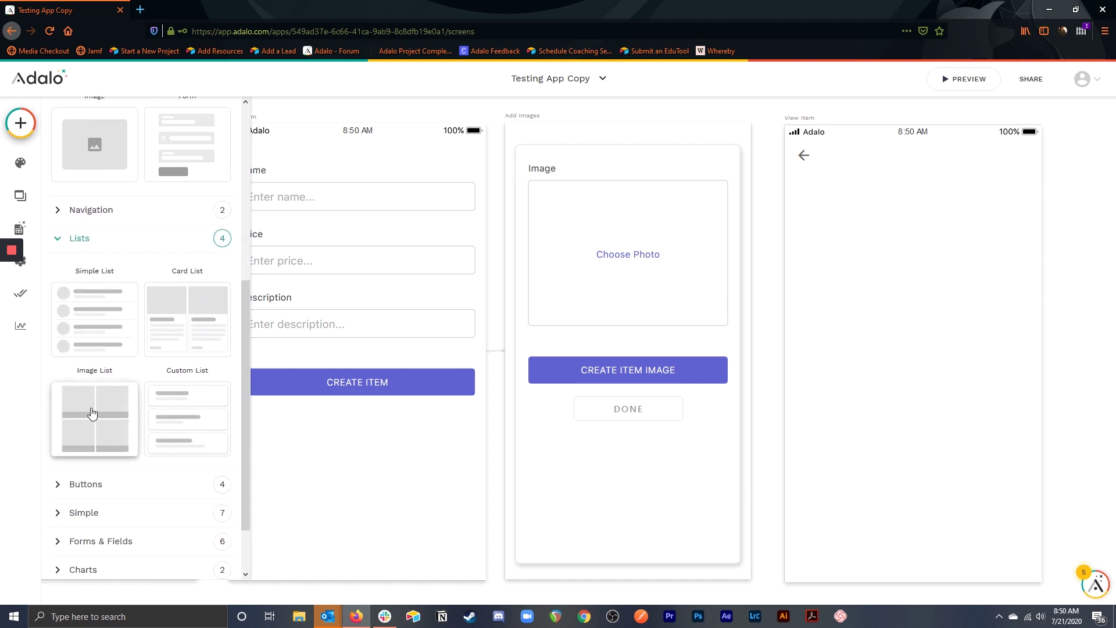
{"action": "left_click_drag", "start_coordinate": [91, 413], "coordinate": [652, 563]}
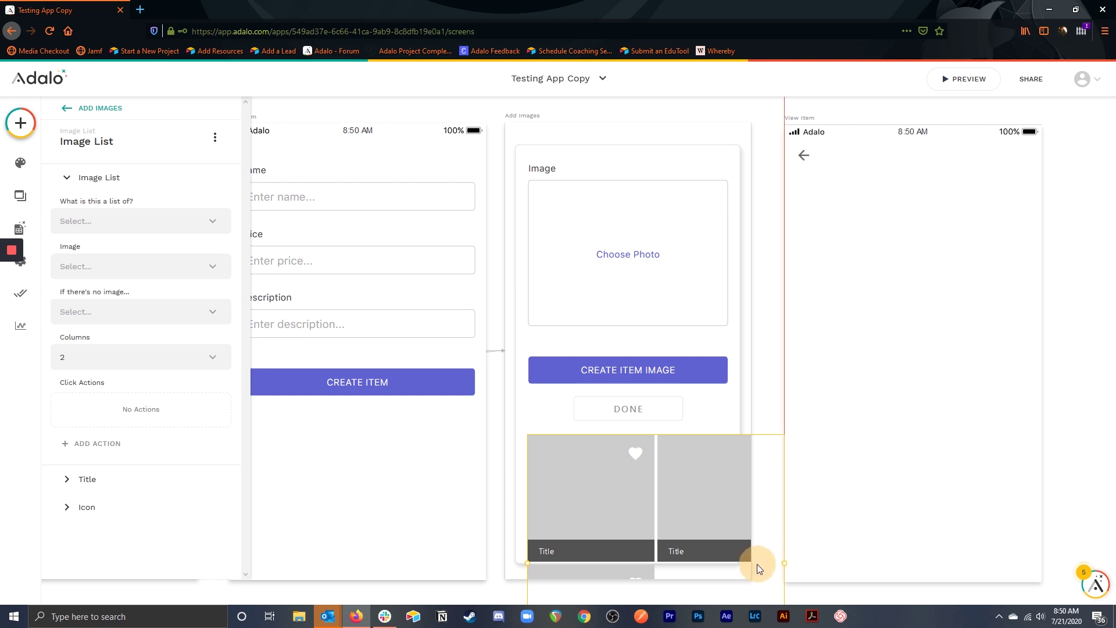
{"action": "left_click_drag", "start_coordinate": [759, 569], "coordinate": [728, 563]}
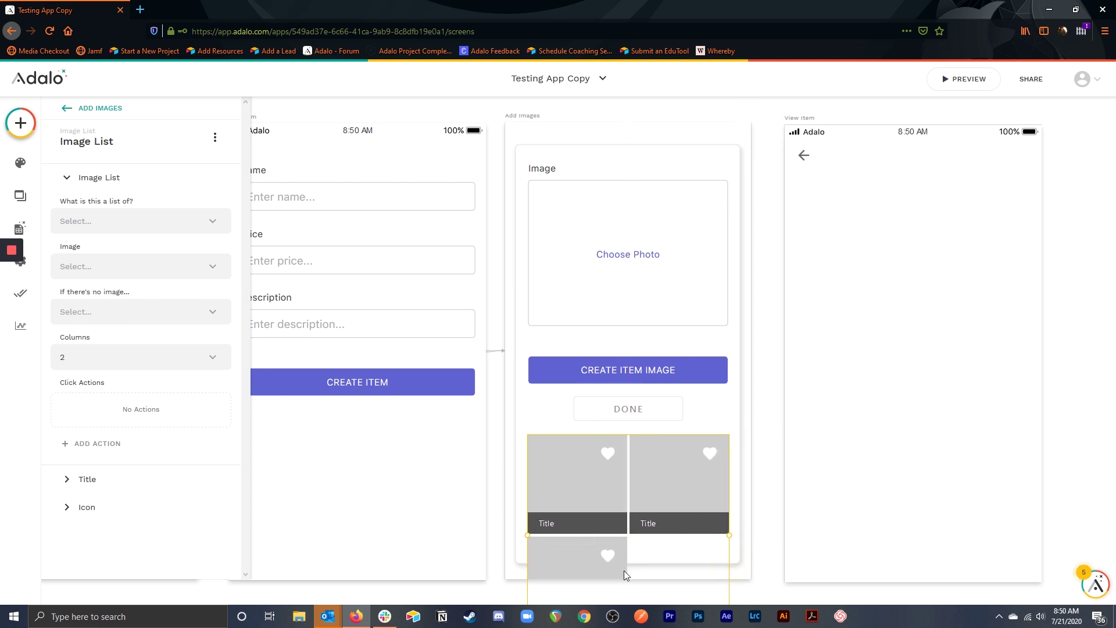
Make the list show Item Images, filtered to Current Item > Item Images and sorted by Created Date - Oldest to Newest
{"action": "scroll", "coordinate": [638, 568], "scroll_direction": "down", "scroll_amount": 1}
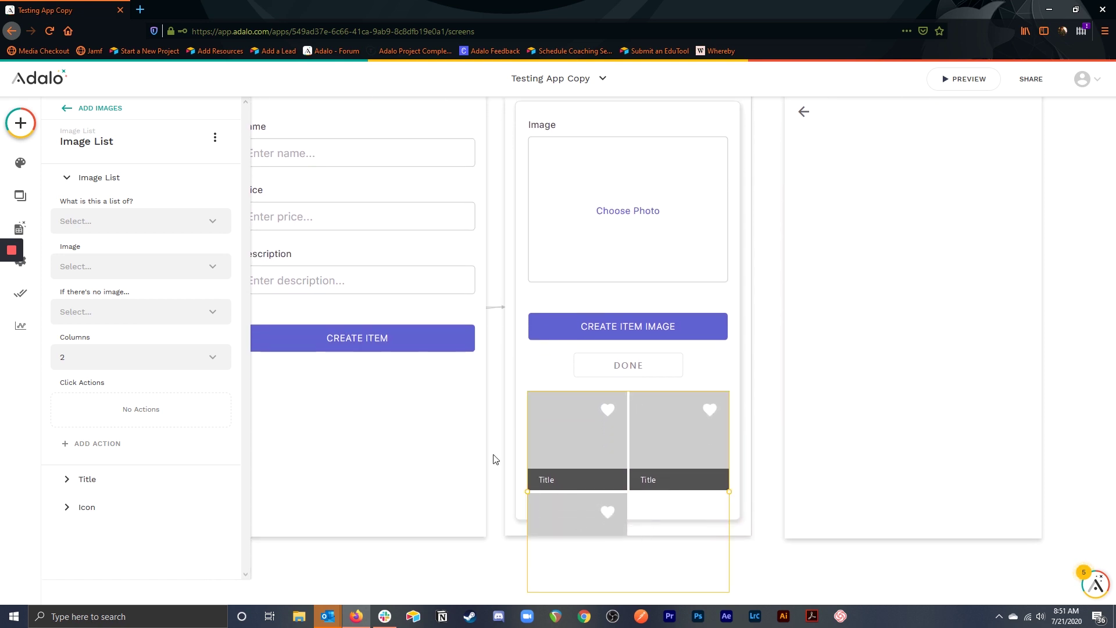
{"action": "left_click", "coordinate": [115, 222]}
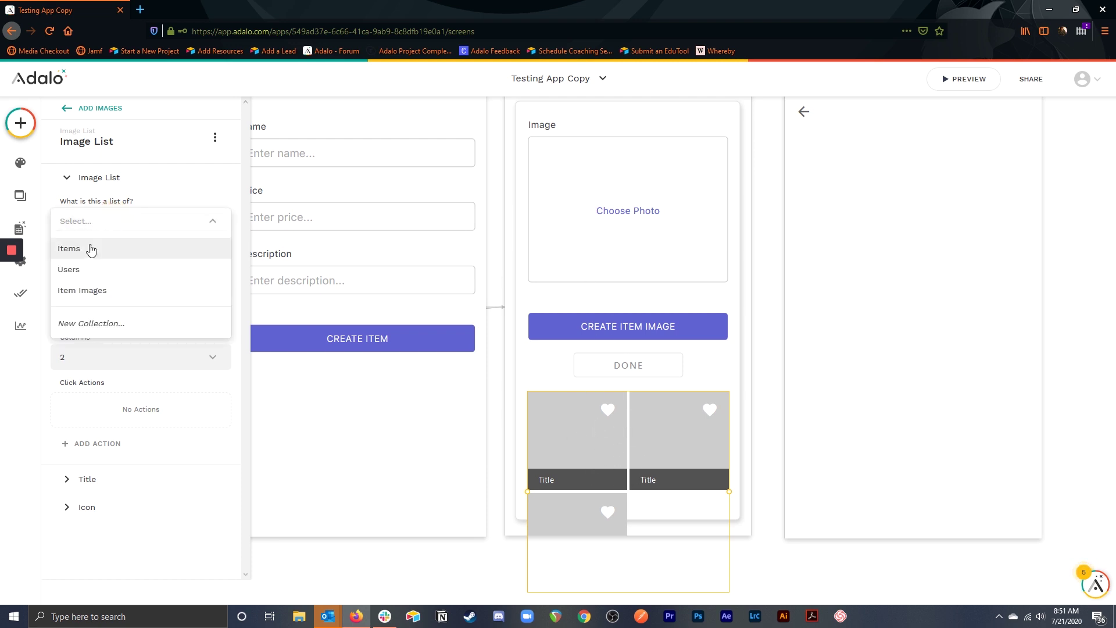
{"action": "left_click", "coordinate": [100, 291]}
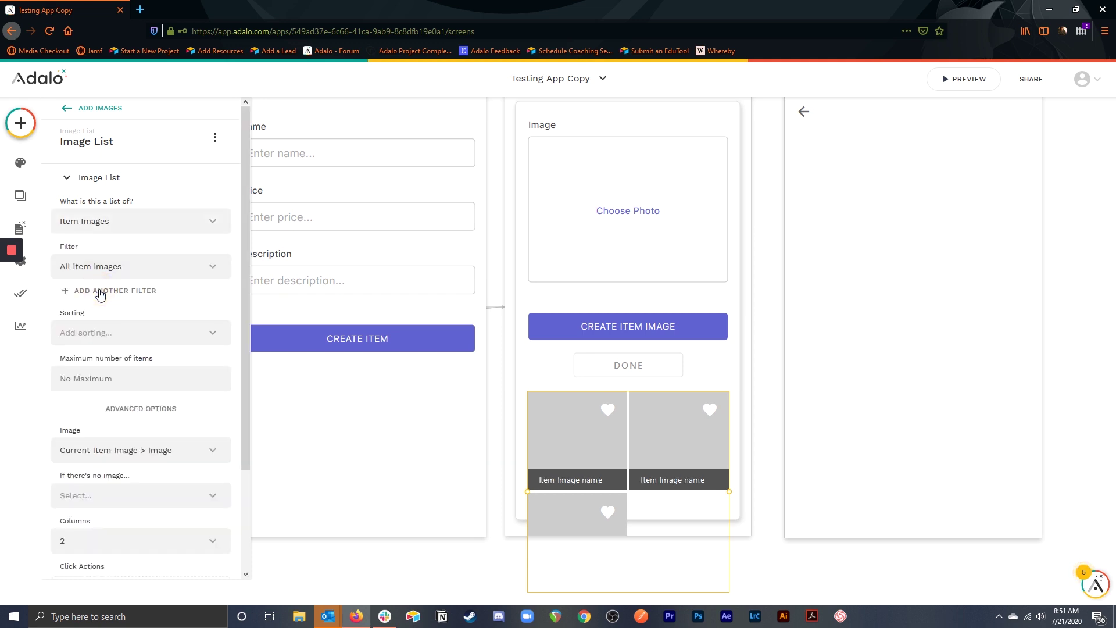
{"action": "left_click", "coordinate": [140, 267]}
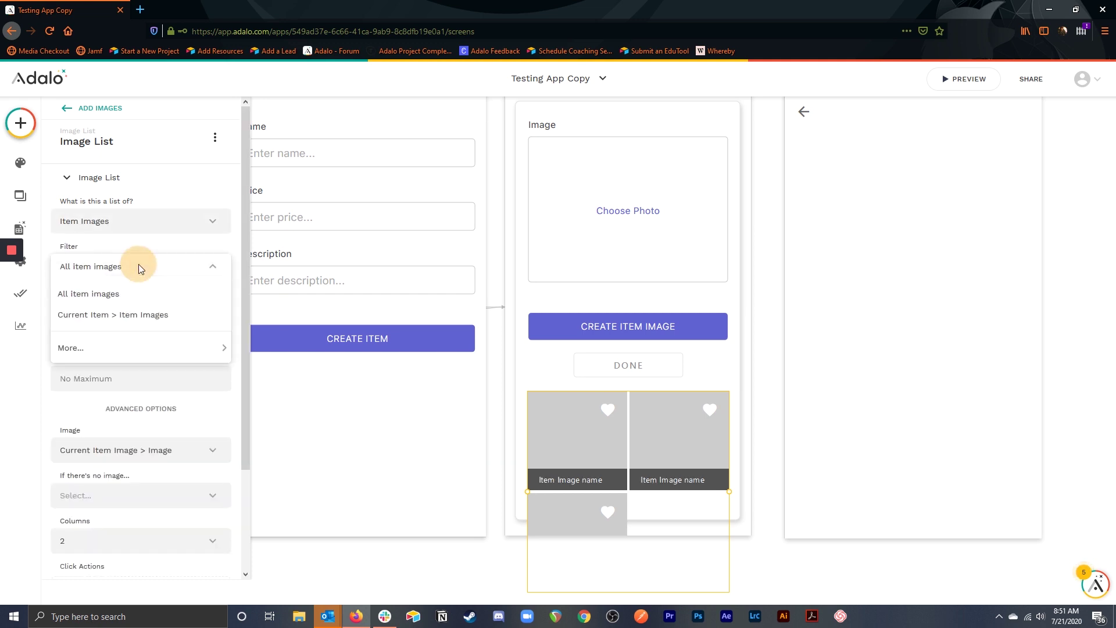
{"action": "left_click", "coordinate": [133, 314]}
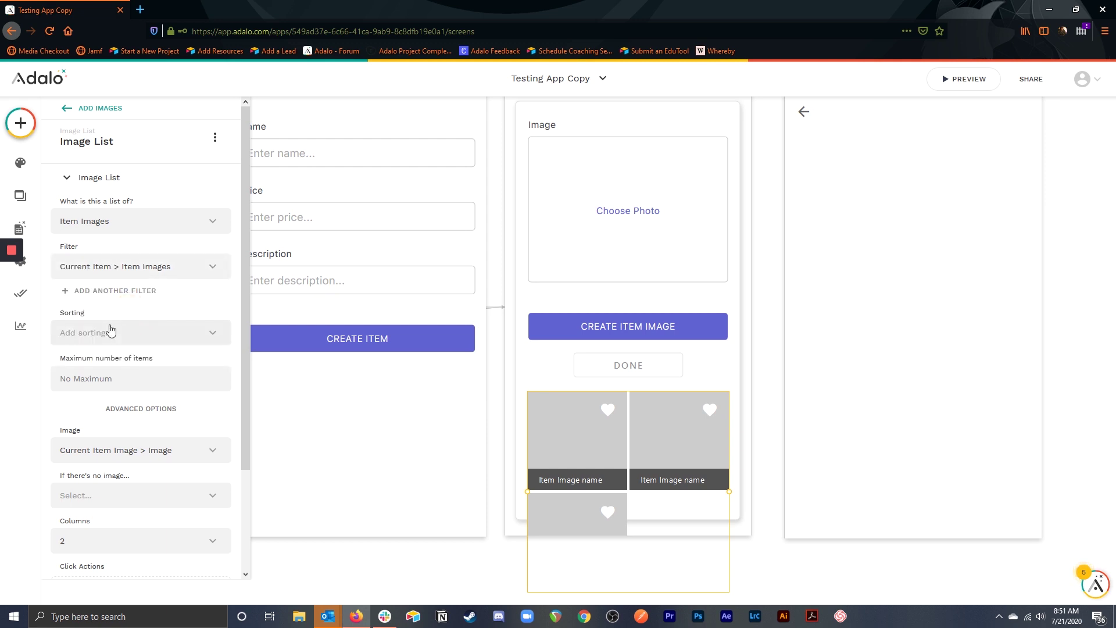
{"action": "left_click", "coordinate": [128, 333]}
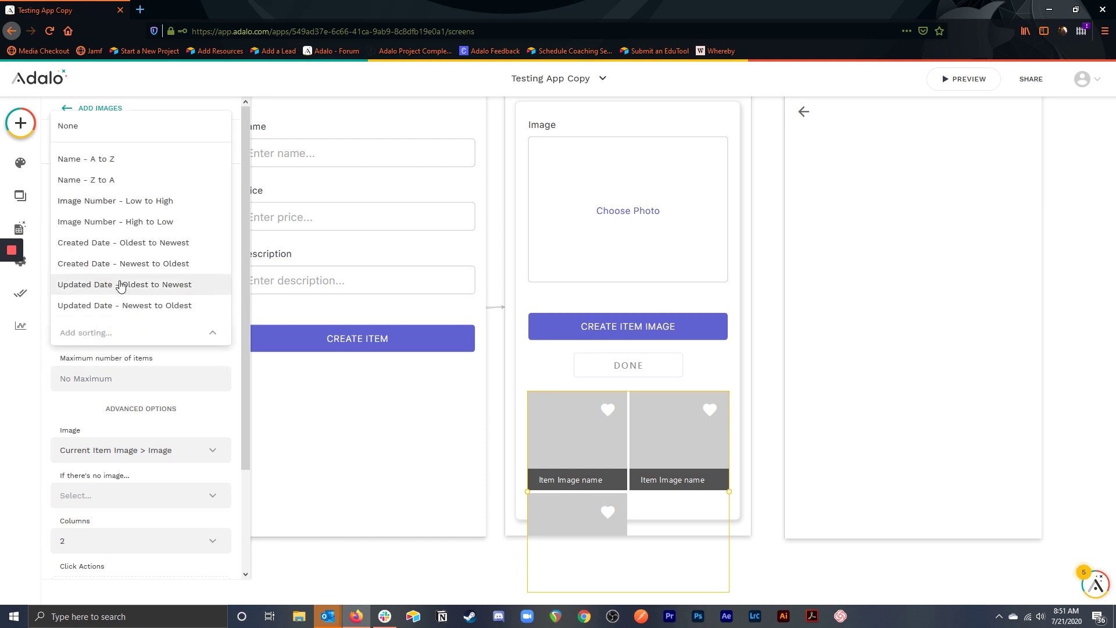
{"action": "left_click", "coordinate": [134, 244]}
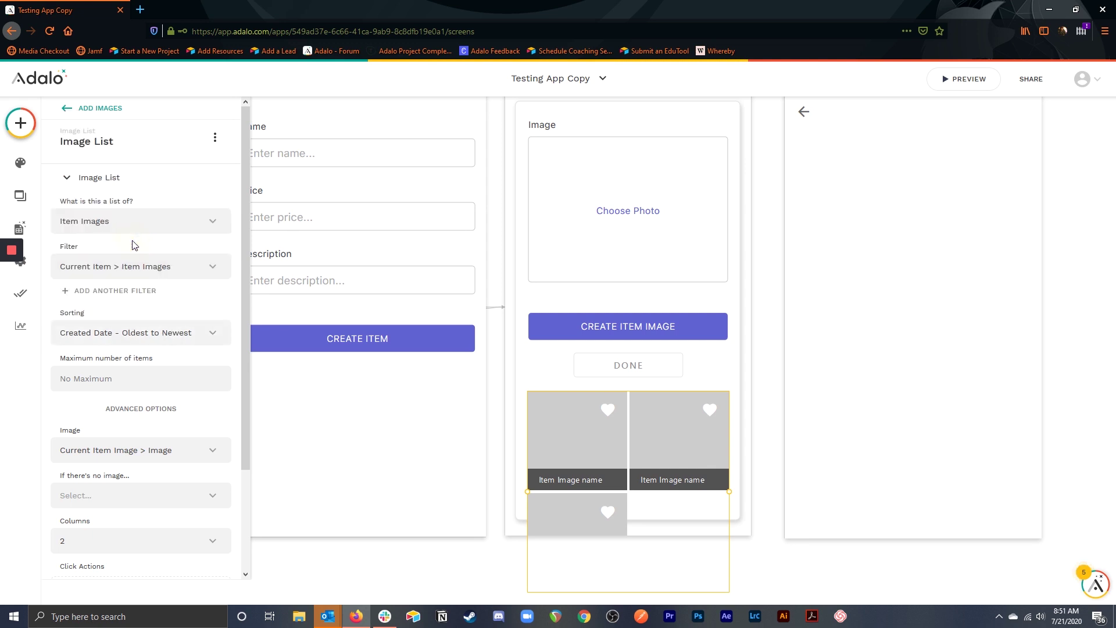
Turn on Auto Refresh in the image list's advanced options
{"action": "scroll", "coordinate": [150, 321], "scroll_direction": "down", "scroll_amount": 2}
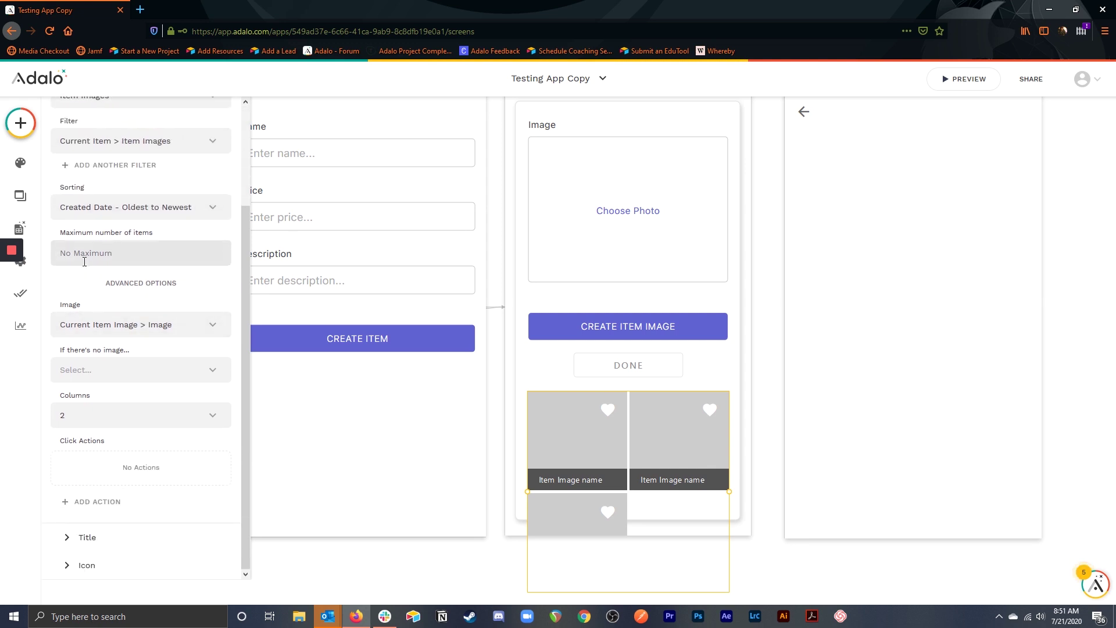
{"action": "left_click", "coordinate": [140, 284]}
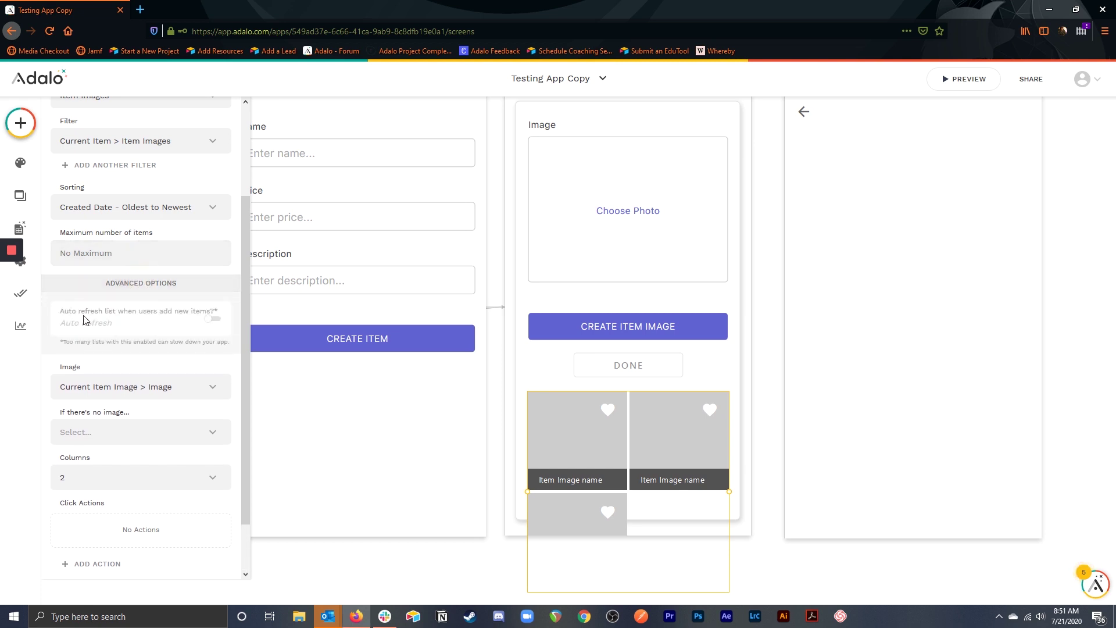
{"action": "left_click", "coordinate": [214, 320]}
Turn off the image list's title and change its icon to clear
{"action": "scroll", "coordinate": [135, 417], "scroll_direction": "down", "scroll_amount": 2}
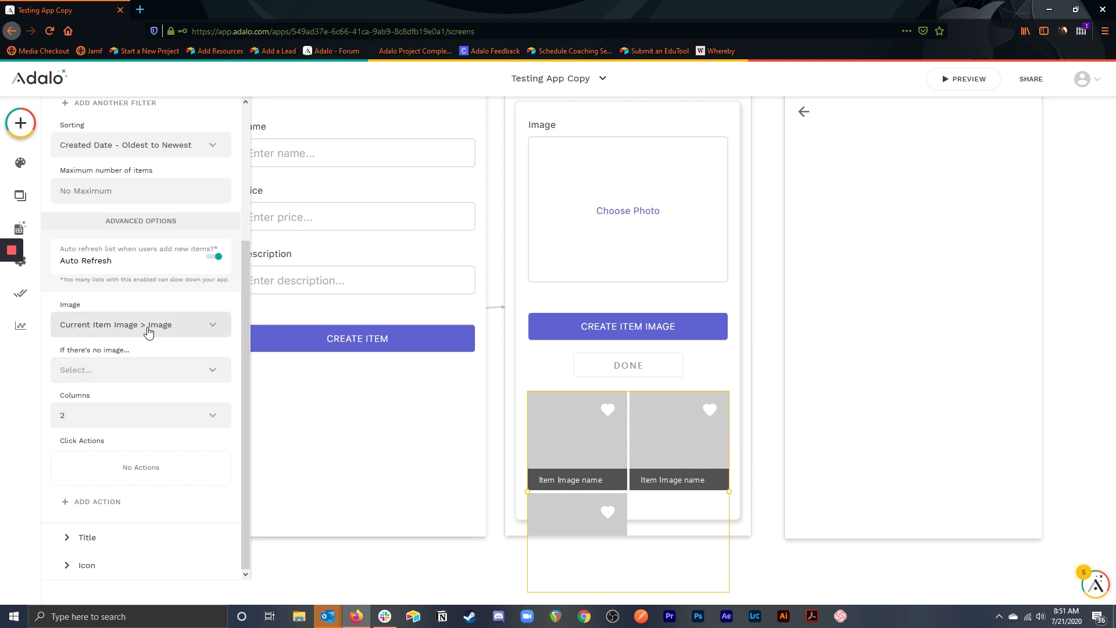
{"action": "left_click", "coordinate": [87, 537]}
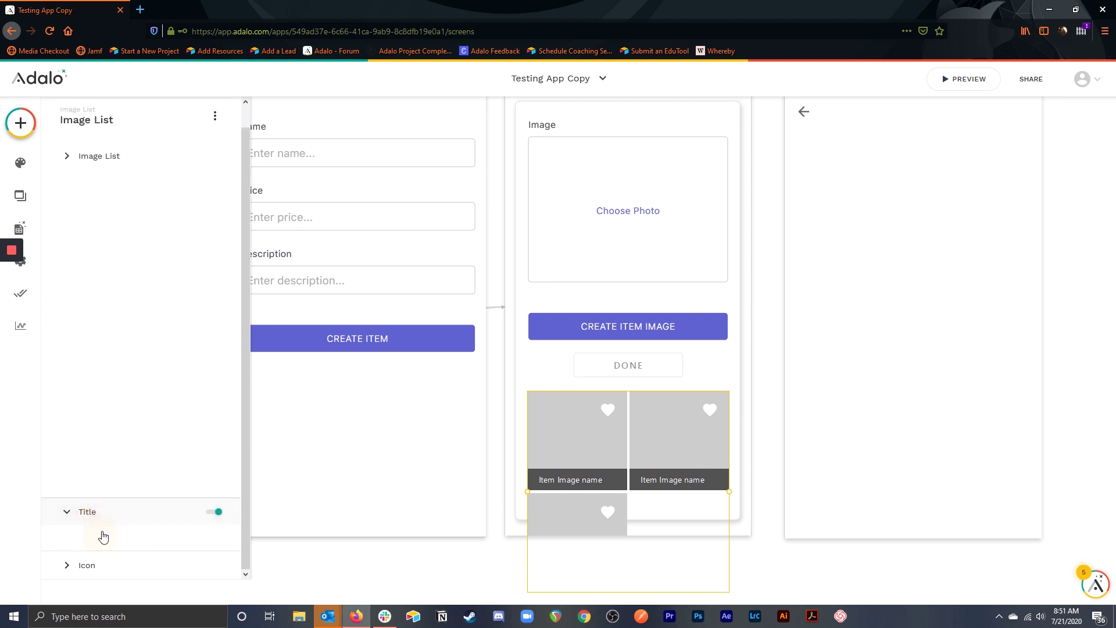
{"action": "left_click", "coordinate": [216, 206]}
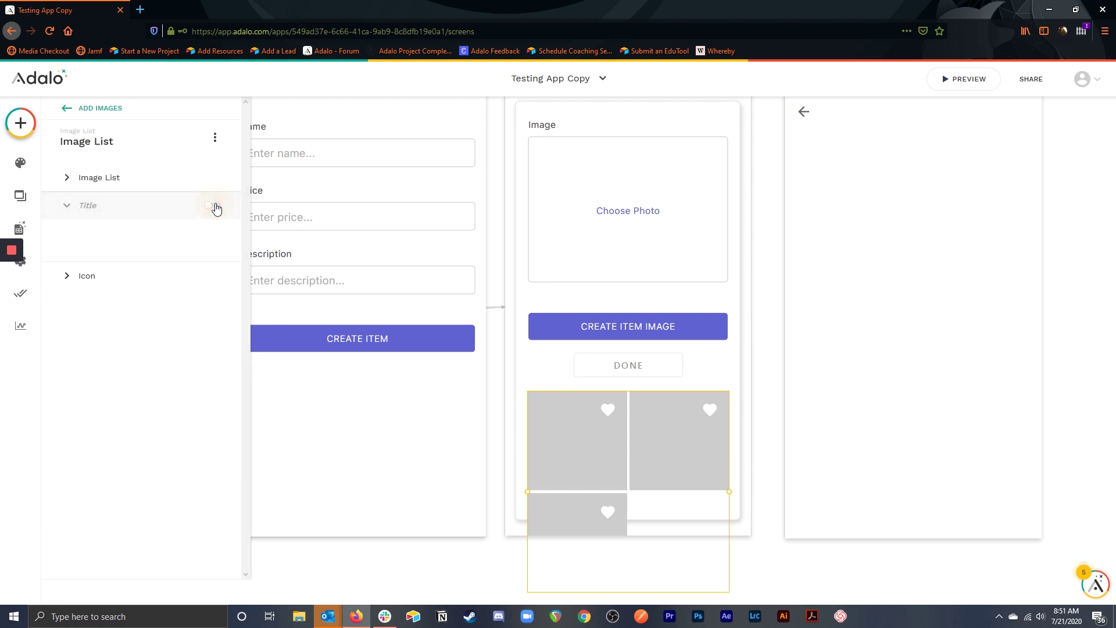
{"action": "left_click", "coordinate": [82, 277]}
{"action": "left_click", "coordinate": [114, 277]}
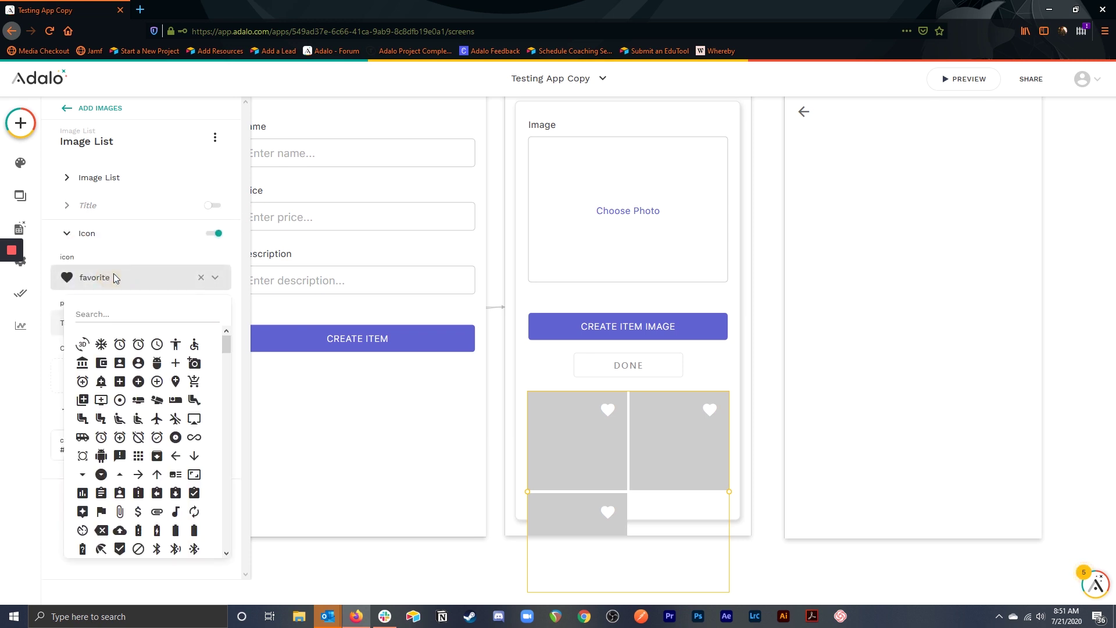
{"action": "type", "text": "clear"}
{"action": "left_click", "coordinate": [100, 342]}
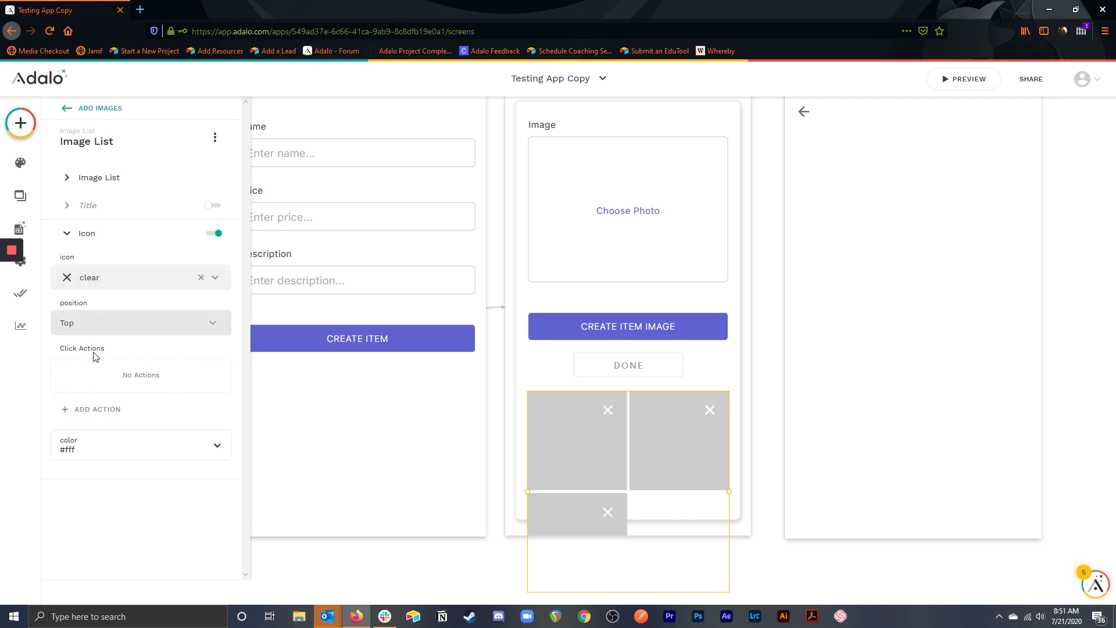
Give the image list's clear icon an action that deletes the Current Item Image
{"action": "left_click", "coordinate": [105, 411]}
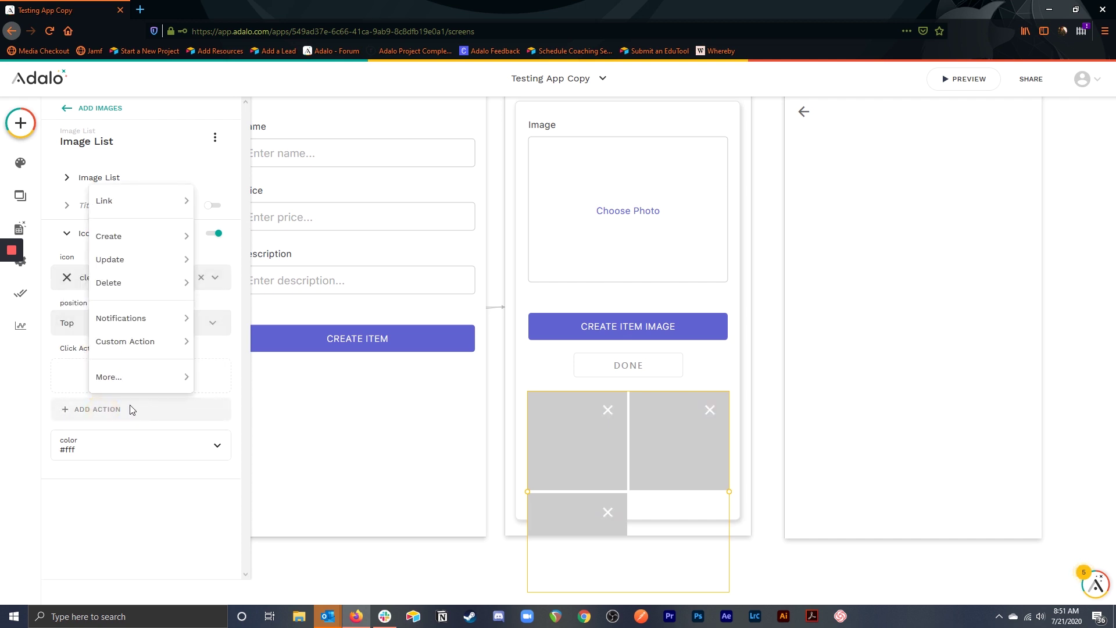
{"action": "mouse_move", "coordinate": [131, 283]}
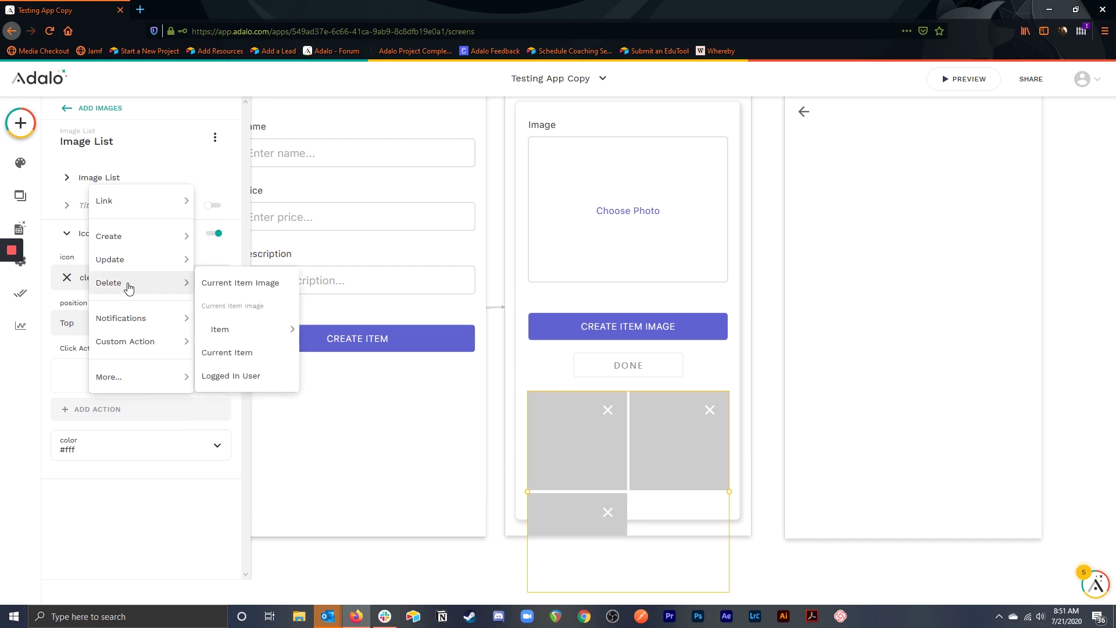
{"action": "left_click", "coordinate": [244, 283]}
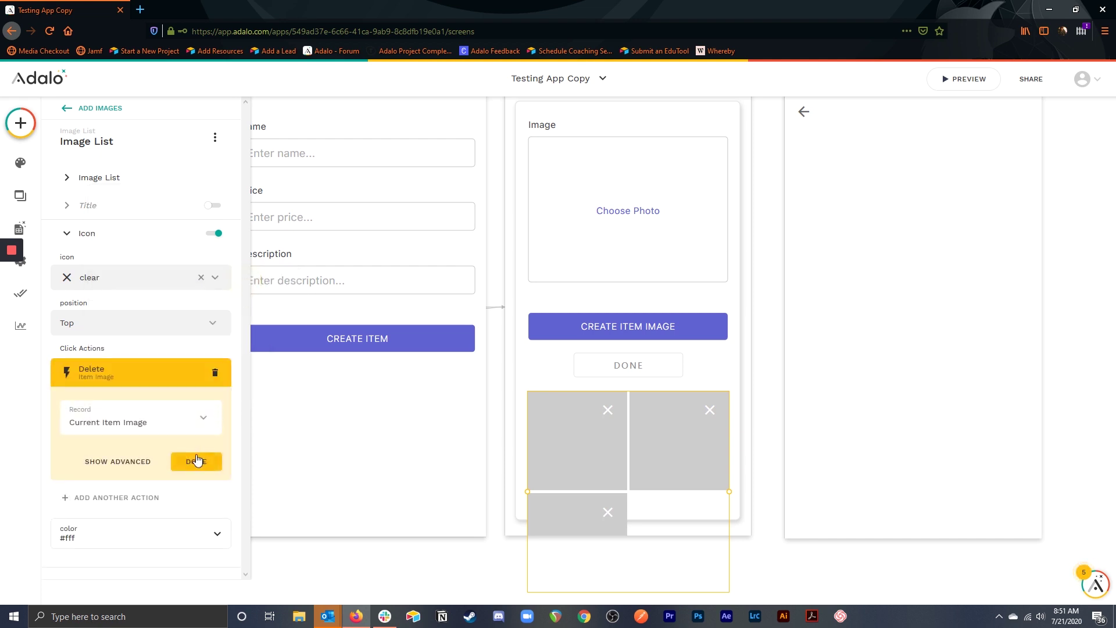
{"action": "left_click", "coordinate": [196, 462]}
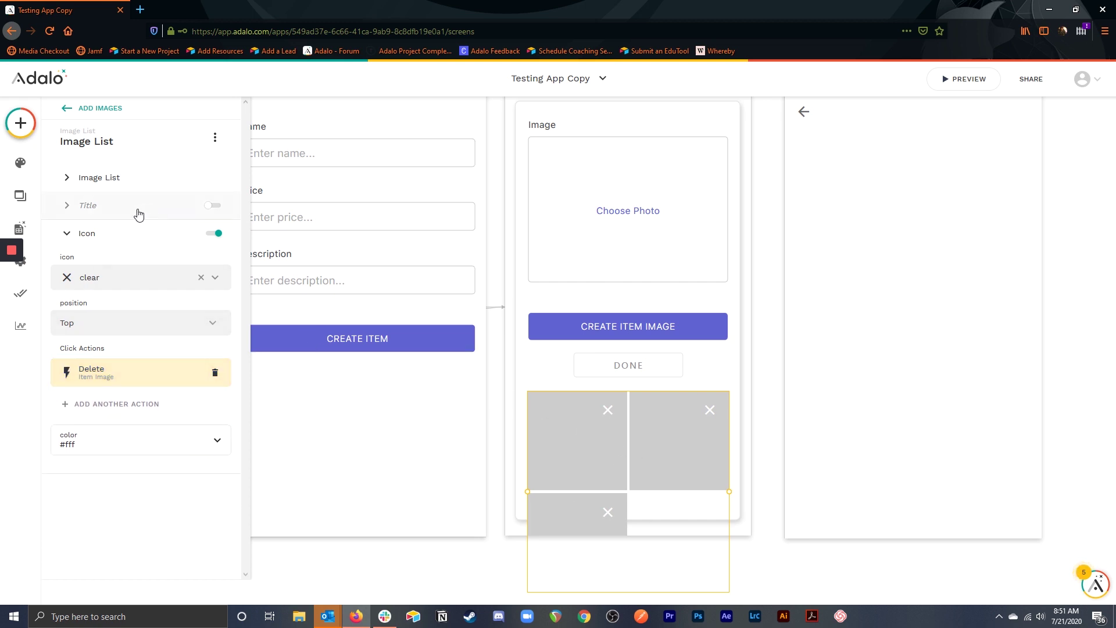
Set the image list to 3 columns and deselect everything on the canvas
{"action": "left_click", "coordinate": [113, 176]}
{"action": "scroll", "coordinate": [121, 232], "scroll_direction": "down", "scroll_amount": 4}
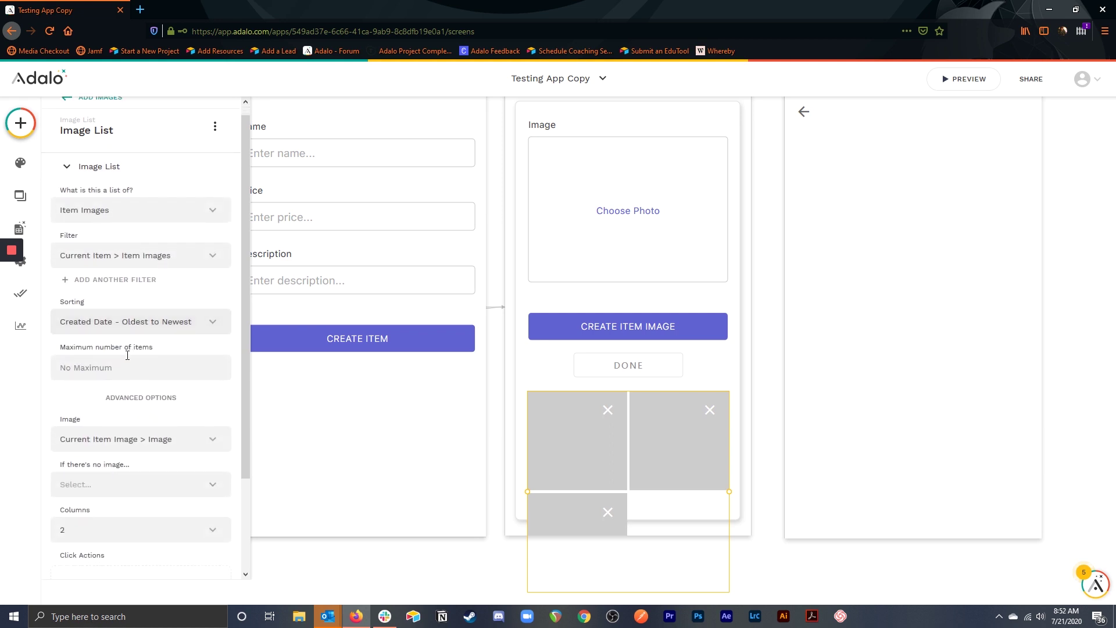
{"action": "left_click", "coordinate": [102, 414]}
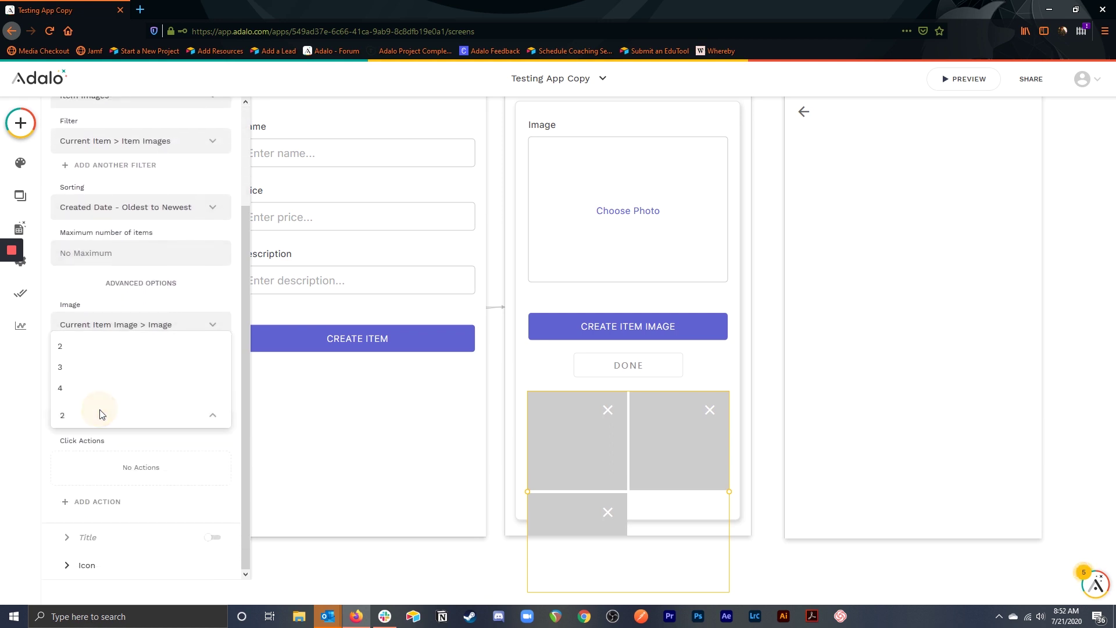
{"action": "left_click", "coordinate": [90, 367]}
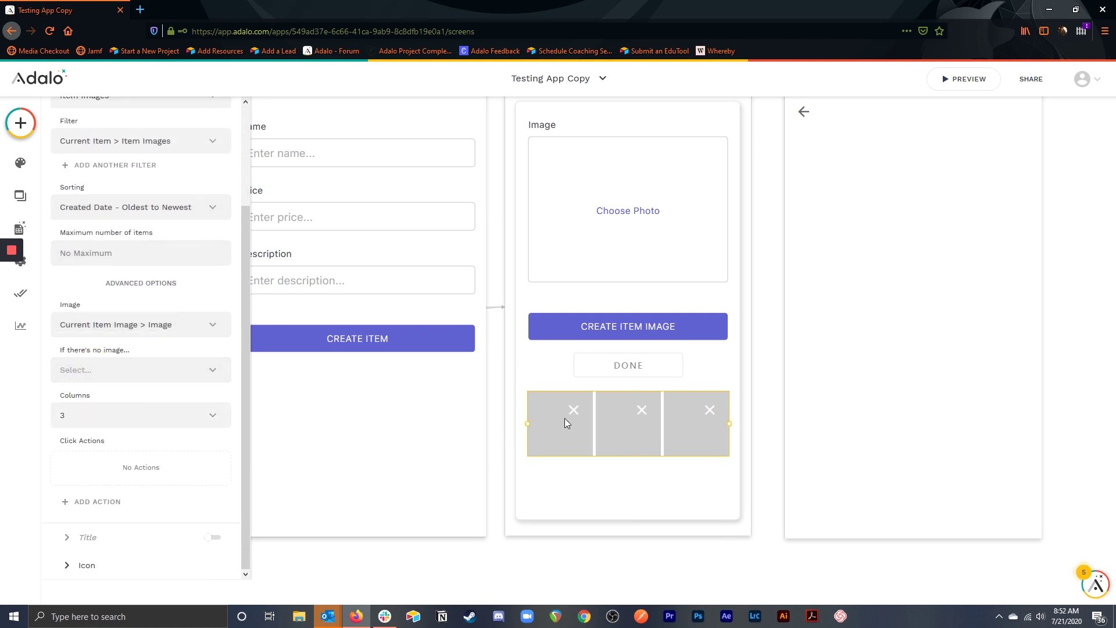
{"action": "left_click", "coordinate": [654, 492]}
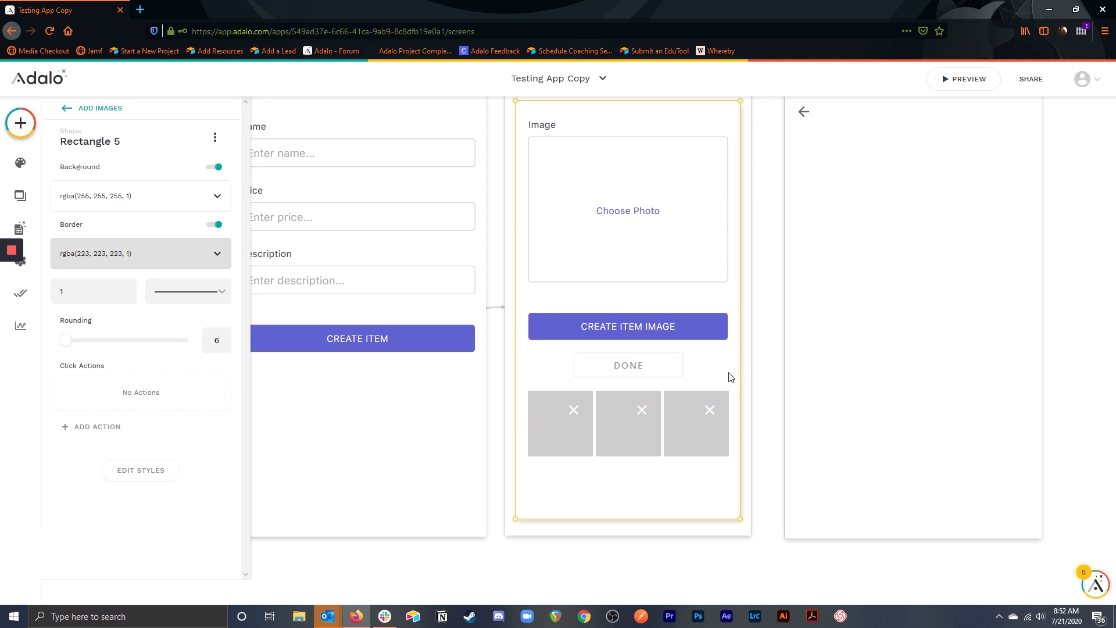
{"action": "left_click", "coordinate": [762, 378]}
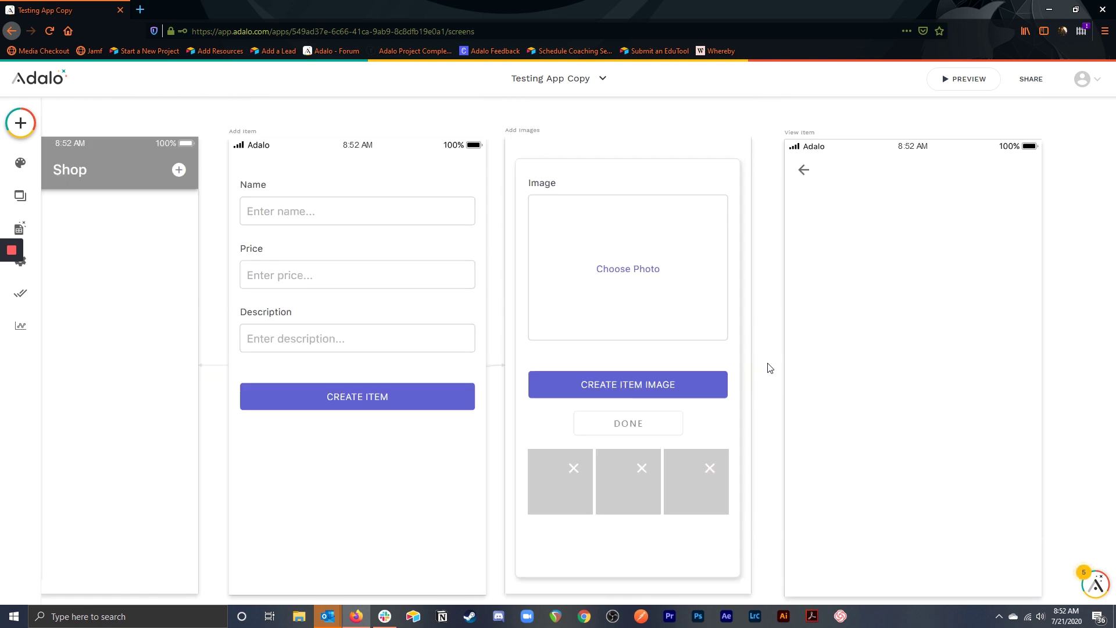
{"action": "scroll", "coordinate": [772, 370], "scroll_direction": "down", "scroll_amount": 5}
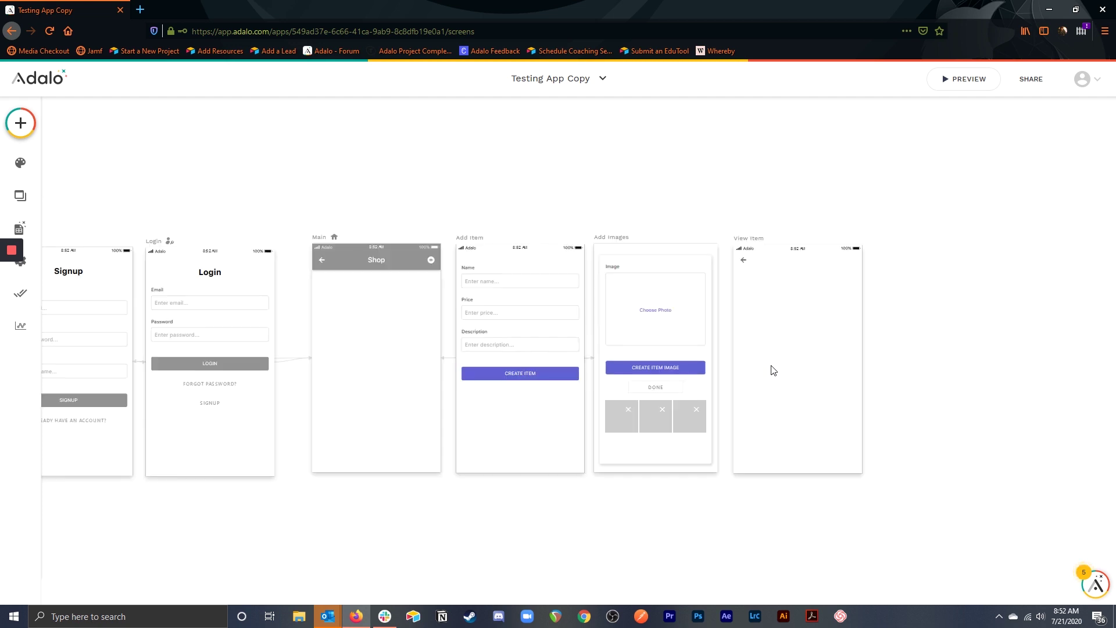
{"action": "scroll", "coordinate": [774, 371], "scroll_direction": "right", "scroll_amount": 4}
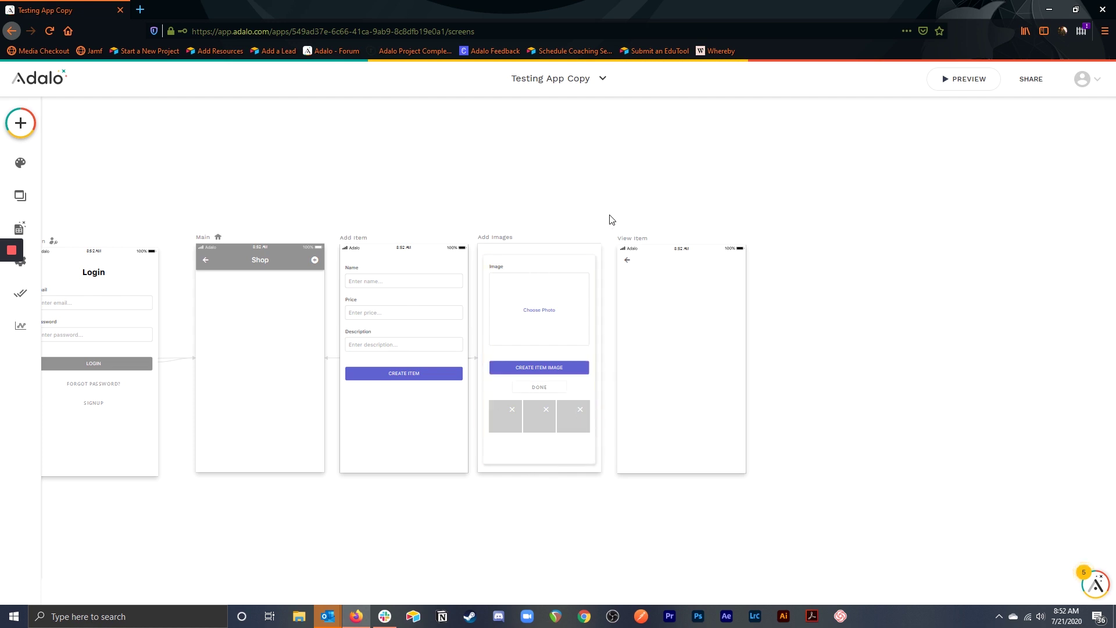
Add a Custom List to the Main screen, directly below the Shop app bar
{"action": "left_click", "coordinate": [543, 387]}
{"action": "left_click", "coordinate": [356, 198]}
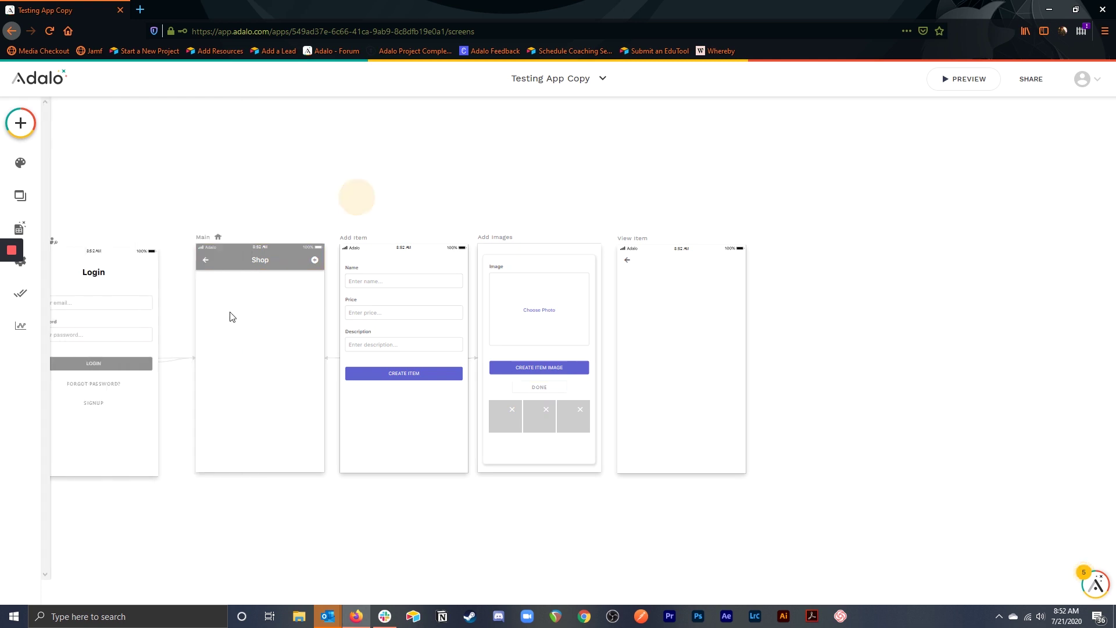
{"action": "scroll", "coordinate": [302, 224], "scroll_direction": "left", "scroll_amount": 4}
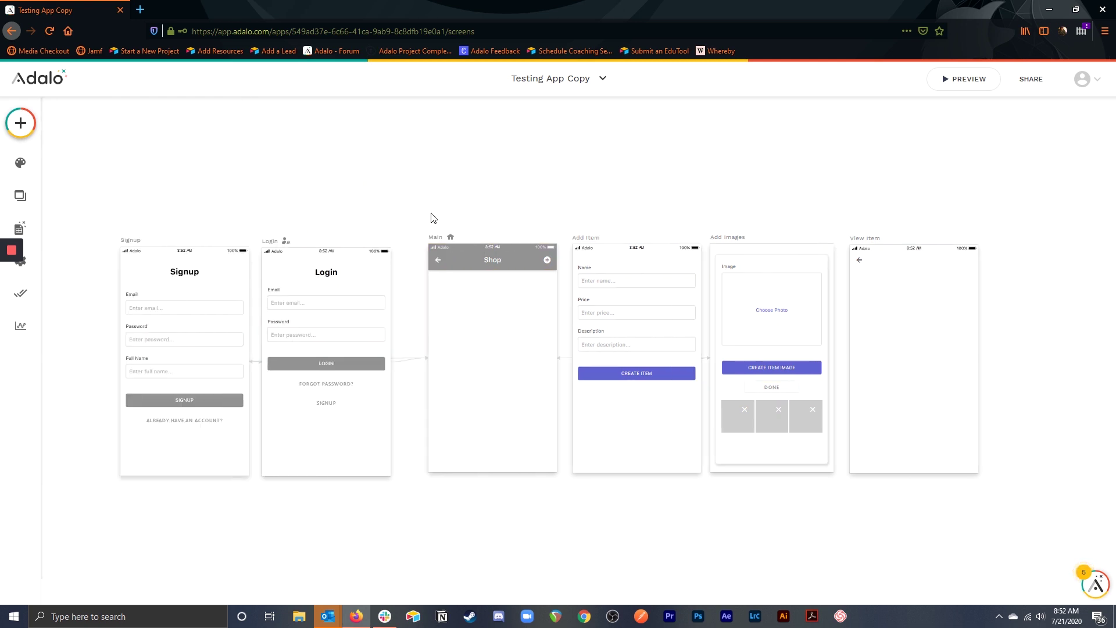
{"action": "scroll", "coordinate": [431, 218], "scroll_direction": "left", "scroll_amount": 1}
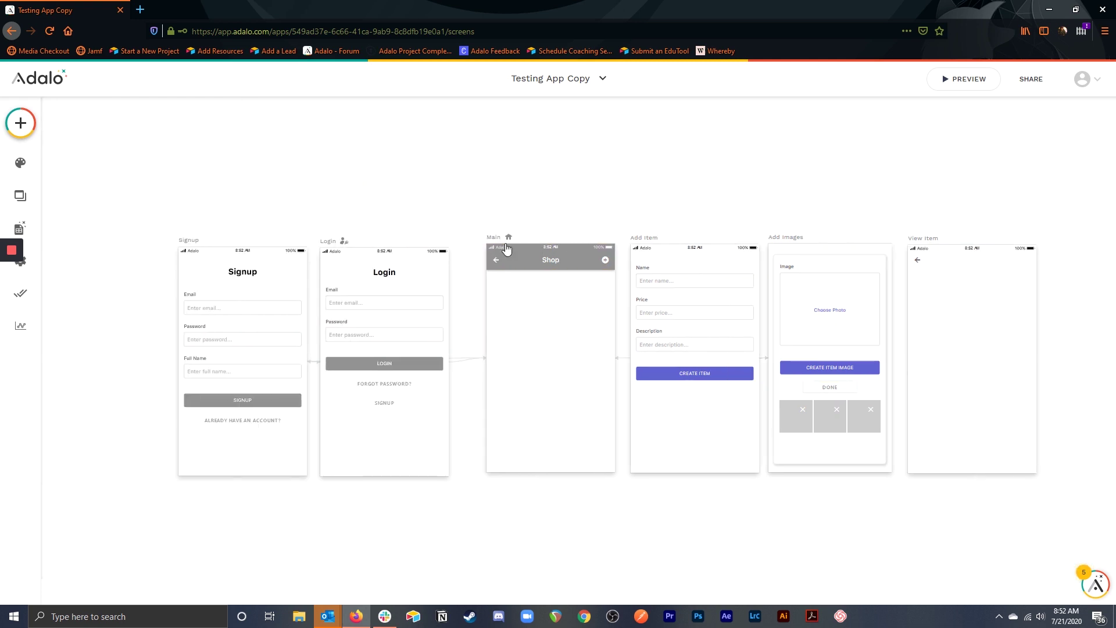
{"action": "left_click", "coordinate": [21, 123]}
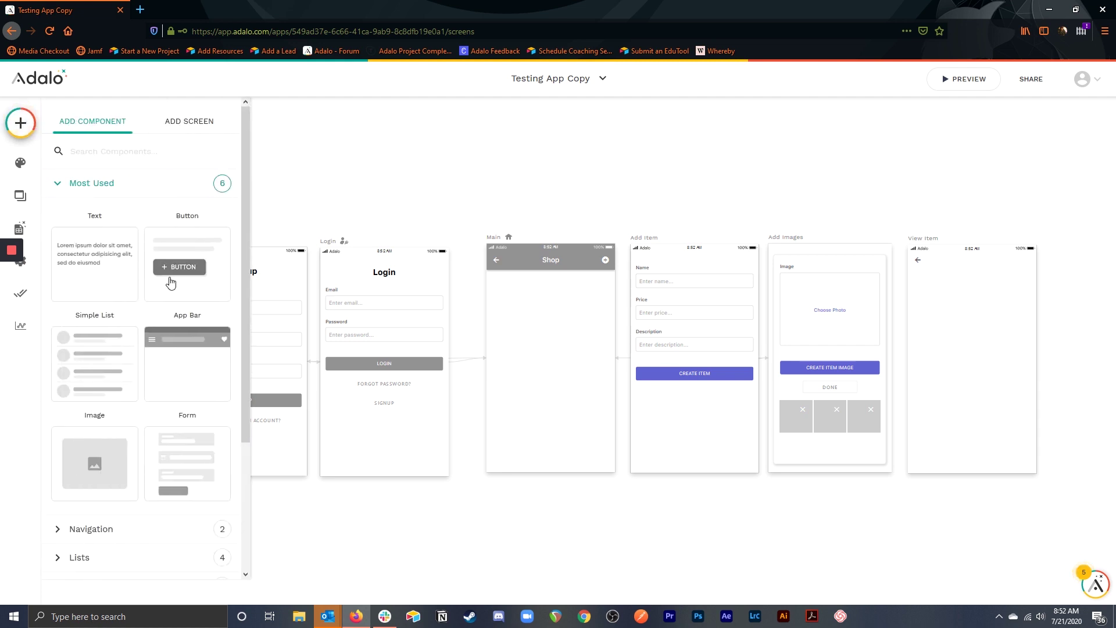
{"action": "scroll", "coordinate": [104, 456], "scroll_direction": "down", "scroll_amount": 3}
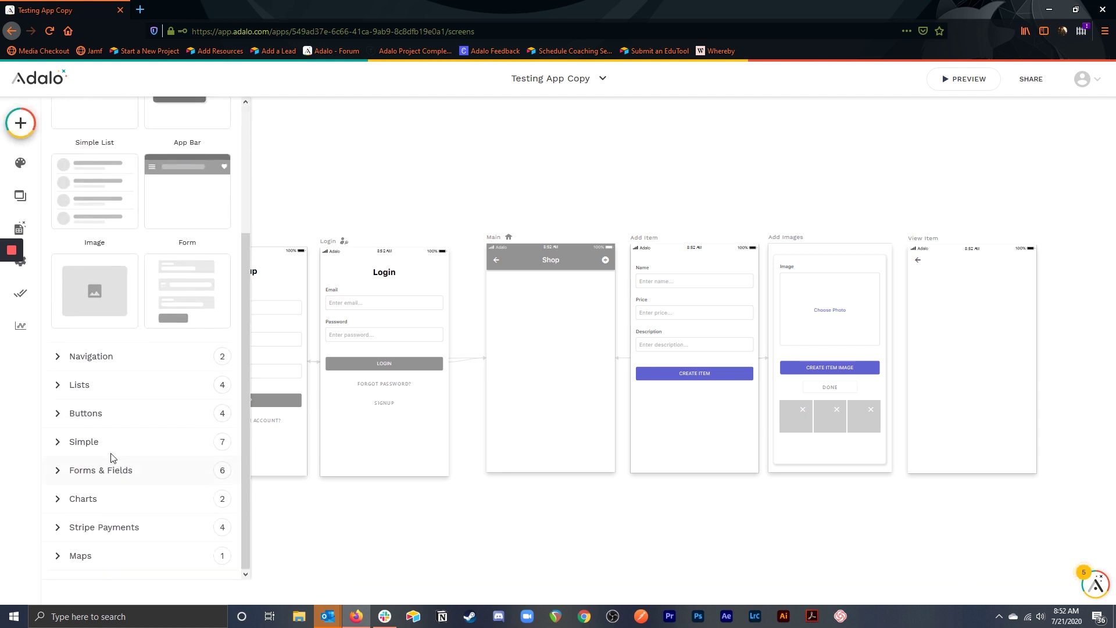
{"action": "left_click", "coordinate": [58, 385]}
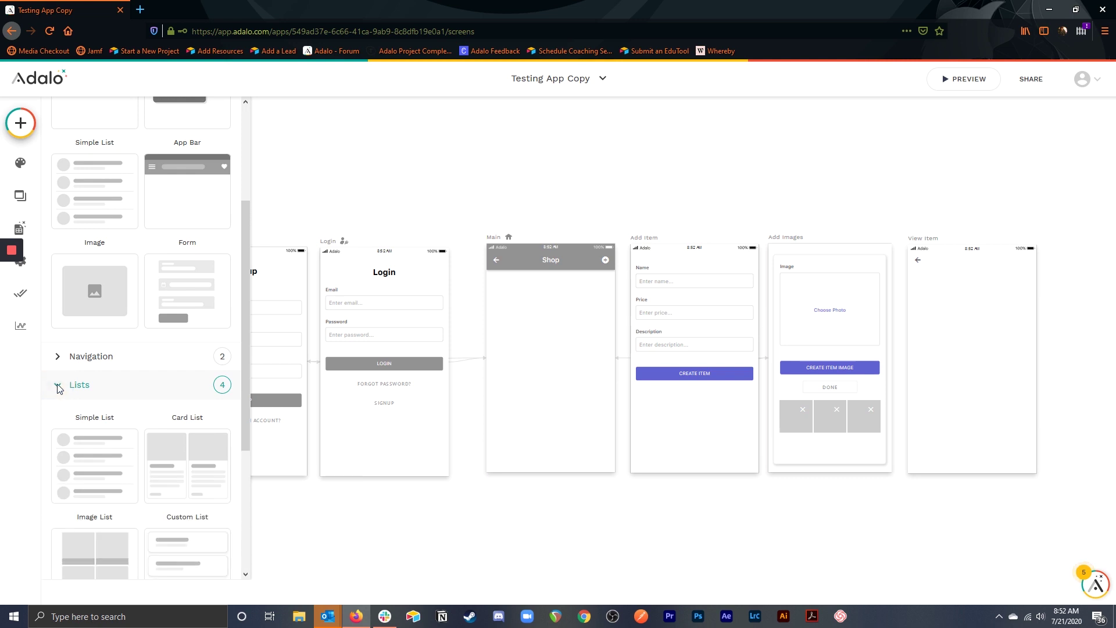
{"action": "scroll", "coordinate": [128, 396], "scroll_direction": "down", "scroll_amount": 2}
{"action": "left_click_drag", "start_coordinate": [86, 468], "coordinate": [550, 321]}
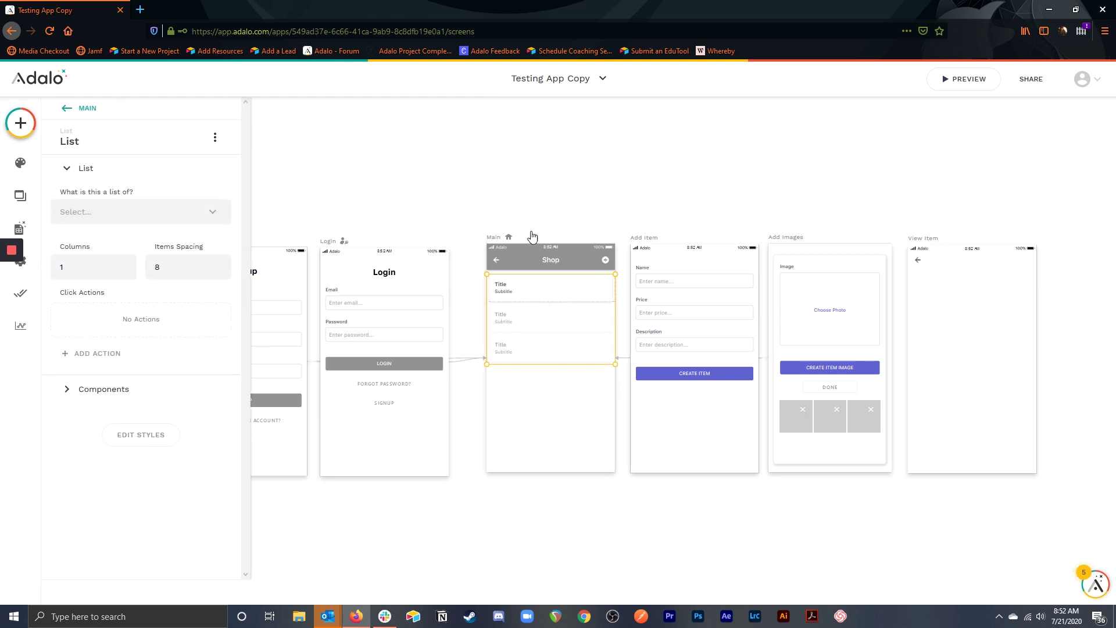
Set the Main screen's list to 2 columns
{"action": "scroll", "coordinate": [533, 210], "scroll_direction": "up", "scroll_amount": 5}
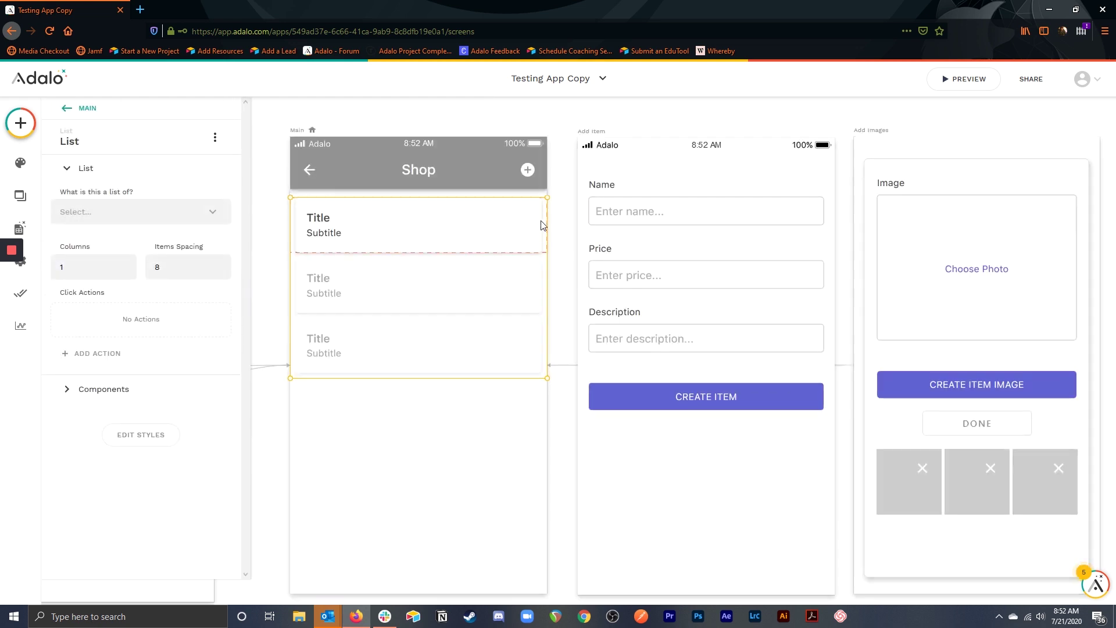
{"action": "key", "text": "Escape"}
{"action": "left_click", "coordinate": [587, 220]}
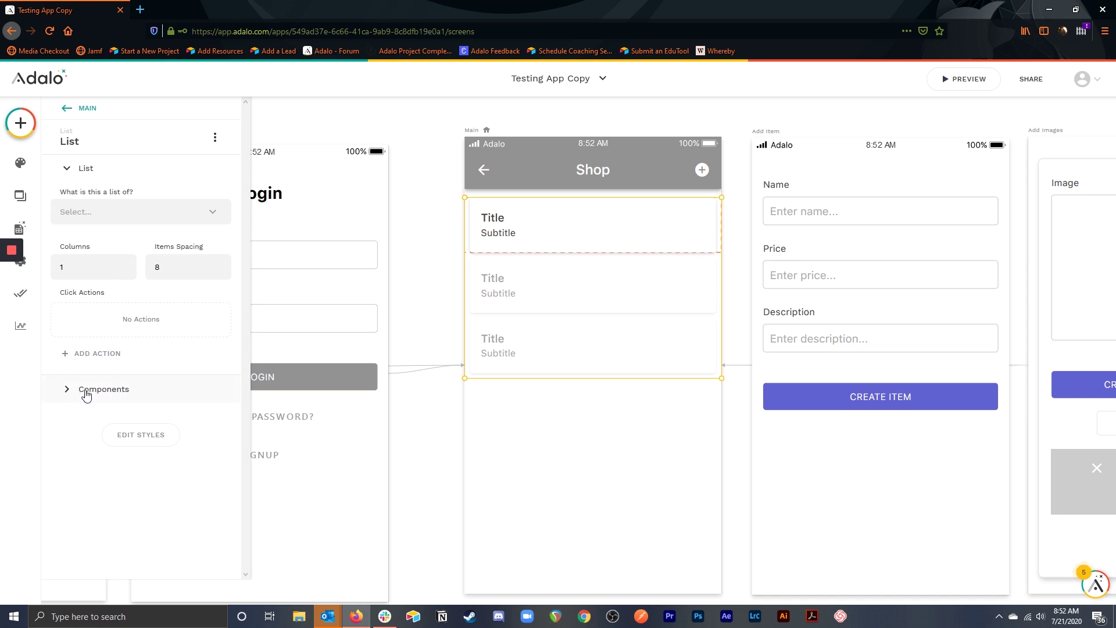
{"action": "left_click", "coordinate": [133, 261]}
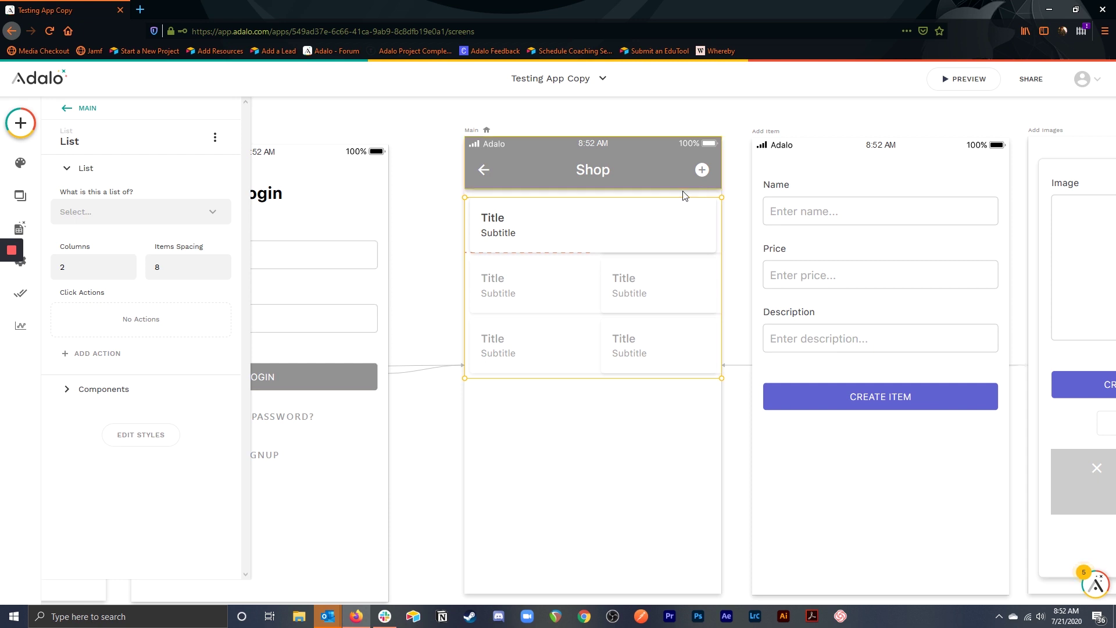
Narrow the list's title and subtitle to half width and reshape the card's rectangle into a taller, single-column card
{"action": "left_click", "coordinate": [571, 221]}
{"action": "left_click", "coordinate": [559, 233]}
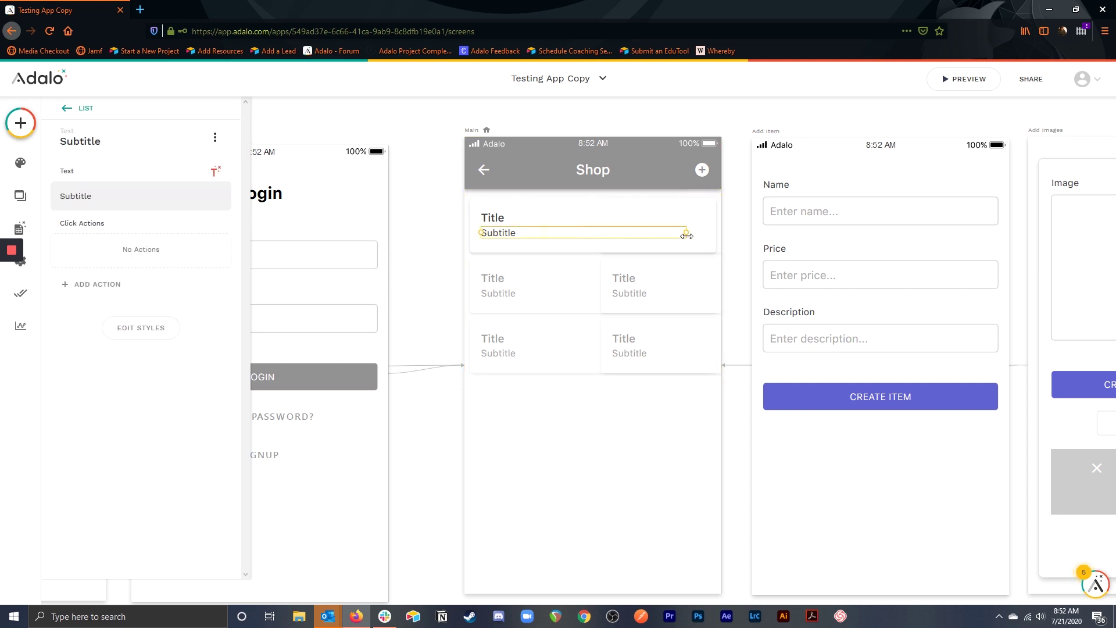
{"action": "left_click_drag", "start_coordinate": [684, 233], "coordinate": [590, 230]}
{"action": "left_click", "coordinate": [526, 218]}
{"action": "left_click_drag", "start_coordinate": [685, 218], "coordinate": [592, 217]}
{"action": "left_click", "coordinate": [579, 205]}
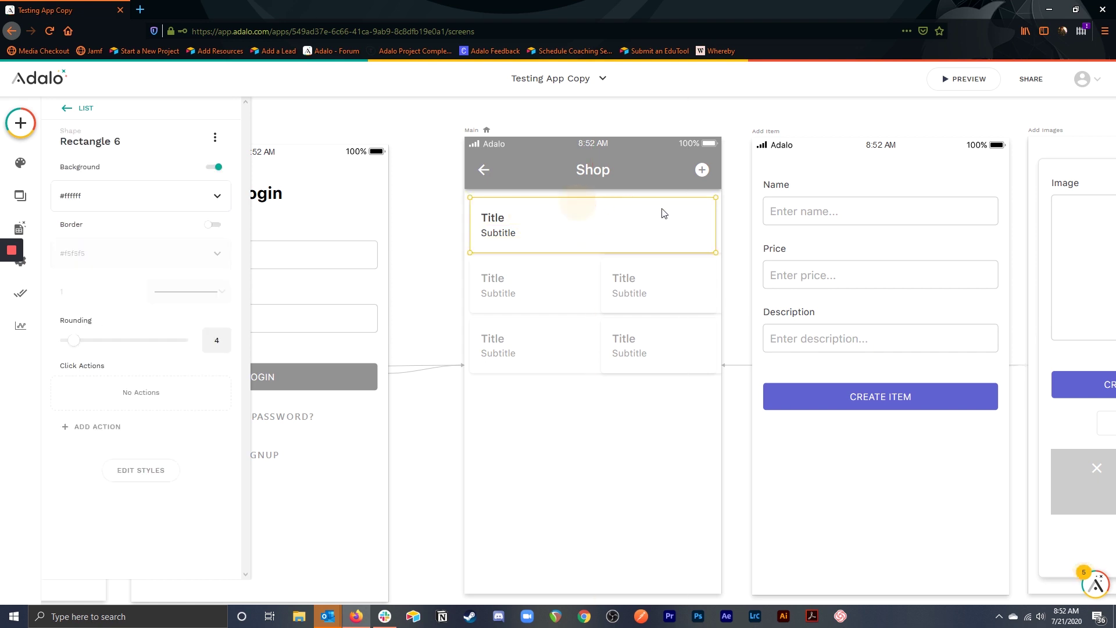
{"action": "left_click_drag", "start_coordinate": [711, 225], "coordinate": [566, 337]}
Move the subtitle and title down to the lower edge of the list card
{"action": "left_click", "coordinate": [508, 234]}
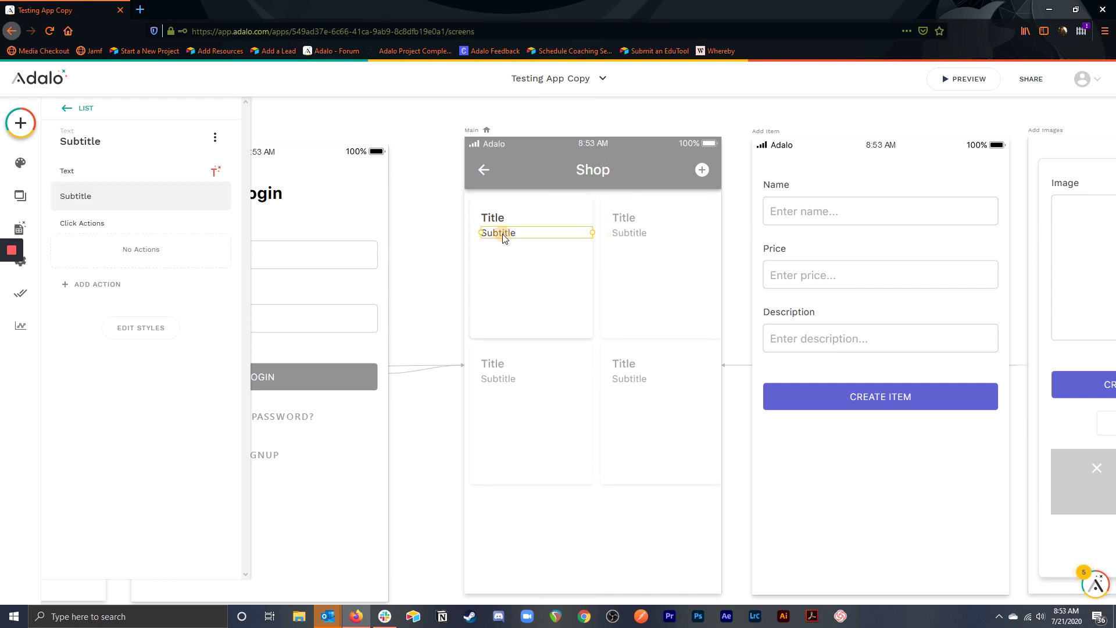
{"action": "left_click_drag", "start_coordinate": [508, 233], "coordinate": [501, 324]}
{"action": "left_click_drag", "start_coordinate": [493, 219], "coordinate": [493, 303]}
{"action": "left_click", "coordinate": [93, 196]}
{"action": "key", "text": "BackSpace"}
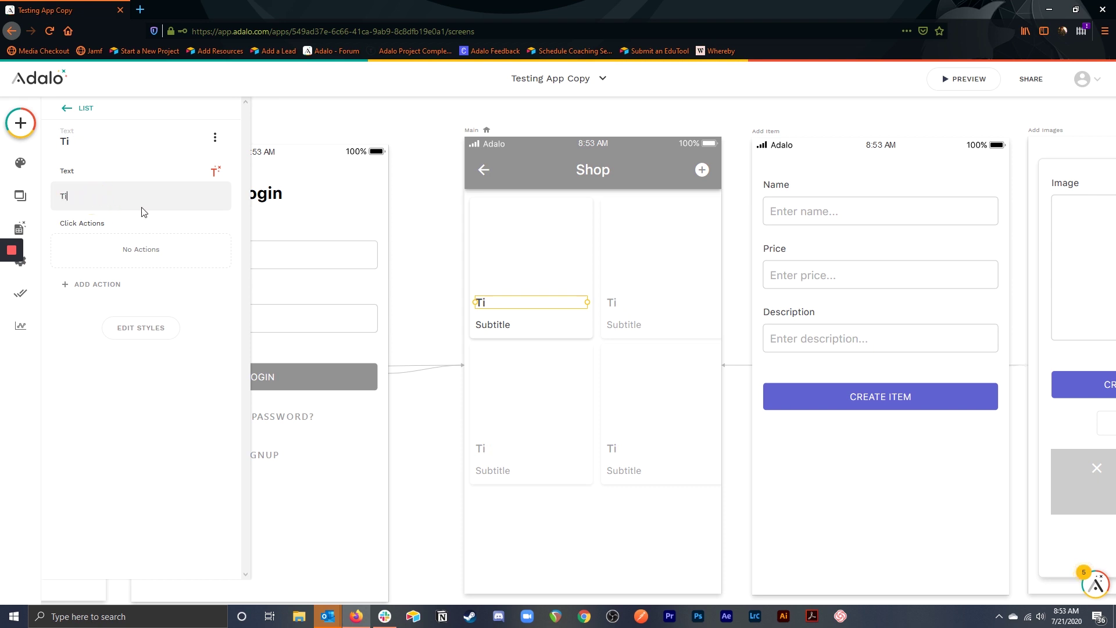
{"action": "key", "text": "BackSpace"}
{"action": "key", "text": "BackSpace"}
{"action": "type", "text": "0"}
{"action": "left_click", "coordinate": [434, 235]}
Make the Main screen's list show the Items collection, then deselect it
{"action": "left_click", "coordinate": [515, 220]}
{"action": "left_click", "coordinate": [516, 218]}
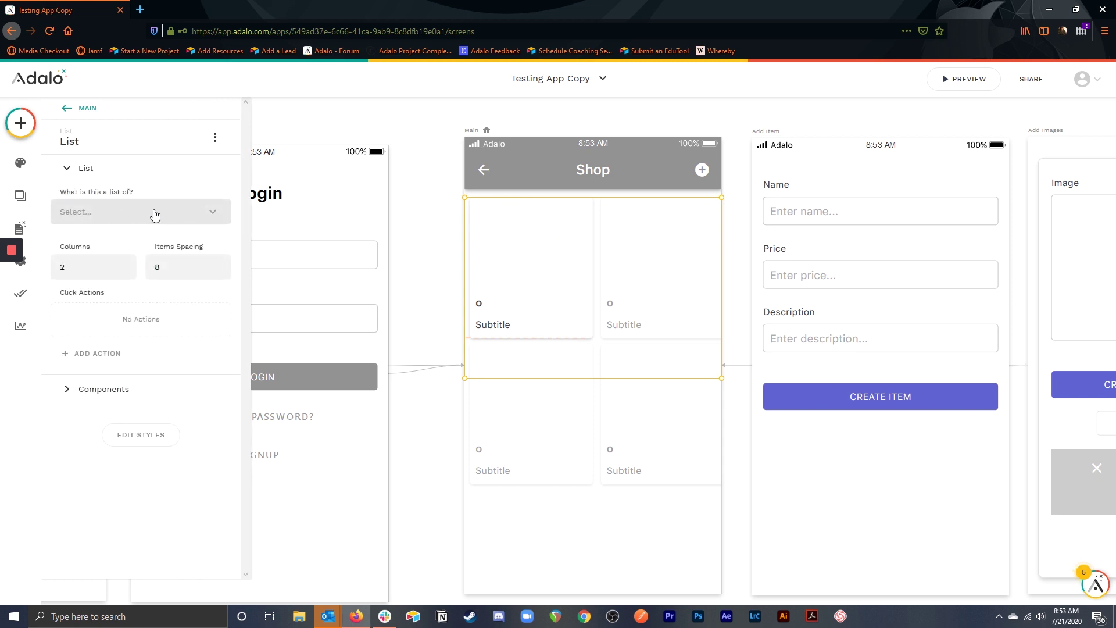
{"action": "left_click", "coordinate": [155, 215]}
{"action": "left_click", "coordinate": [86, 238]}
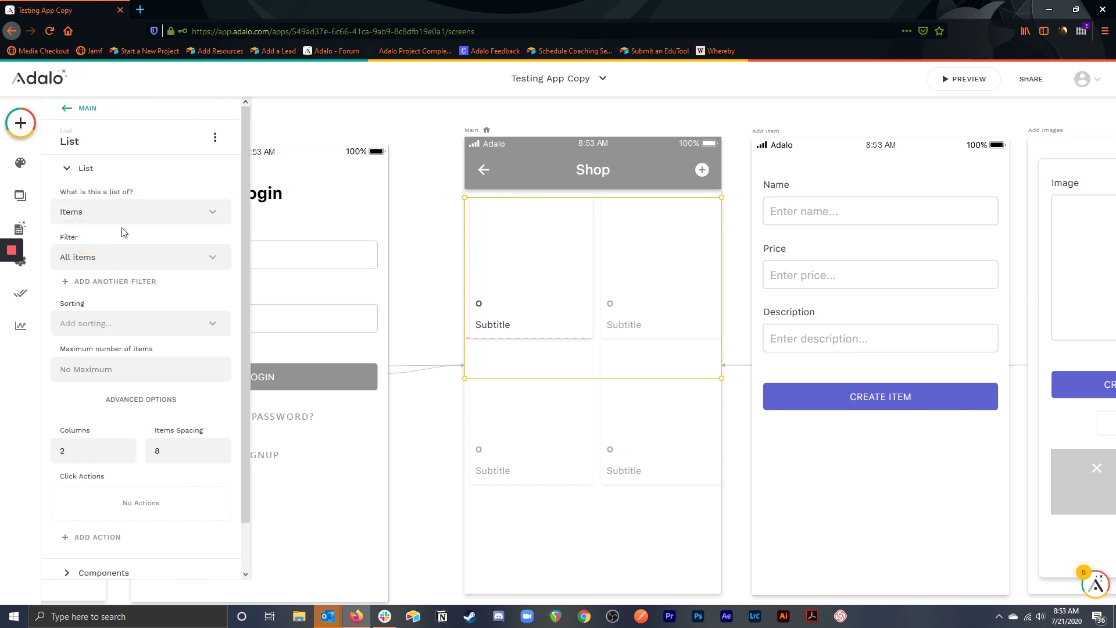
{"action": "left_click", "coordinate": [415, 235]}
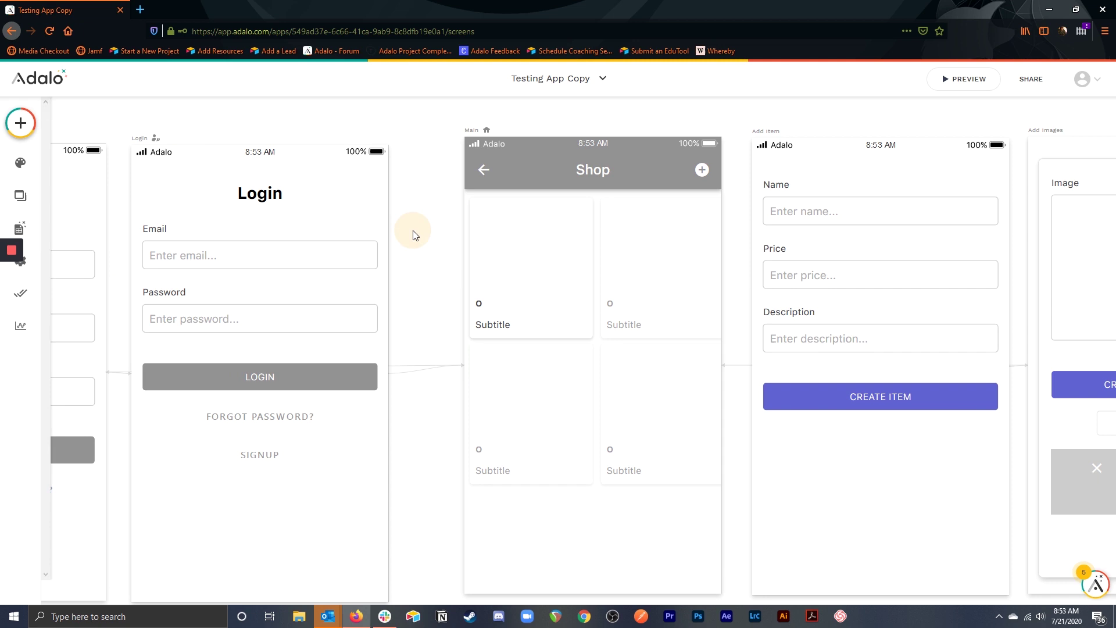
Replace the card's title text with the Current Item's Name
{"action": "left_click", "coordinate": [482, 306]}
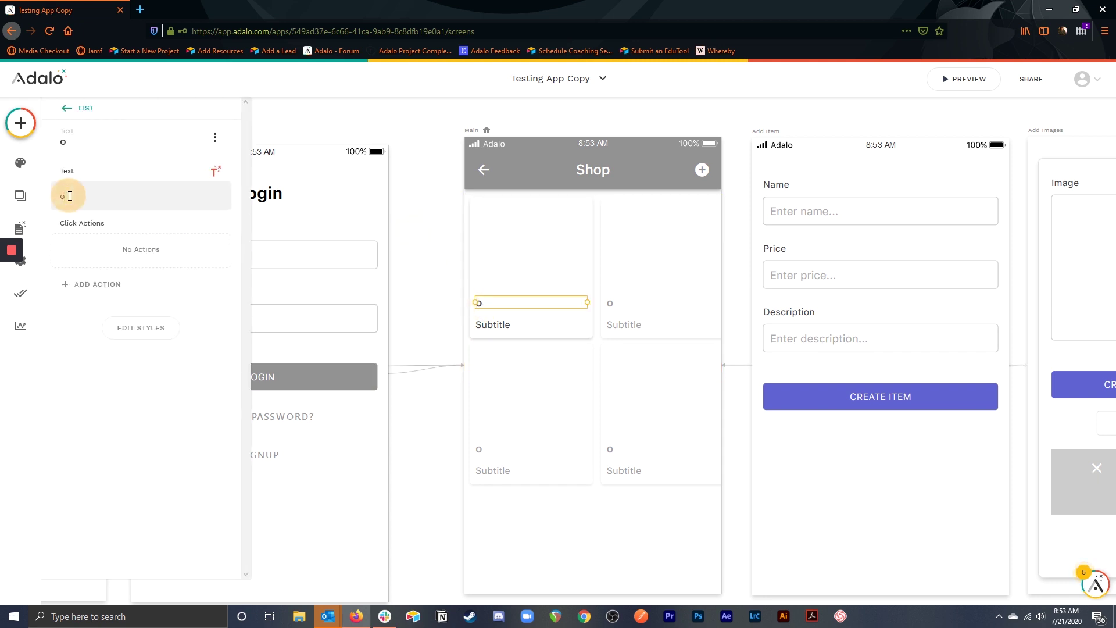
{"action": "key", "text": "BackSpace"}
{"action": "left_click", "coordinate": [215, 171]}
{"action": "mouse_move", "coordinate": [201, 201]}
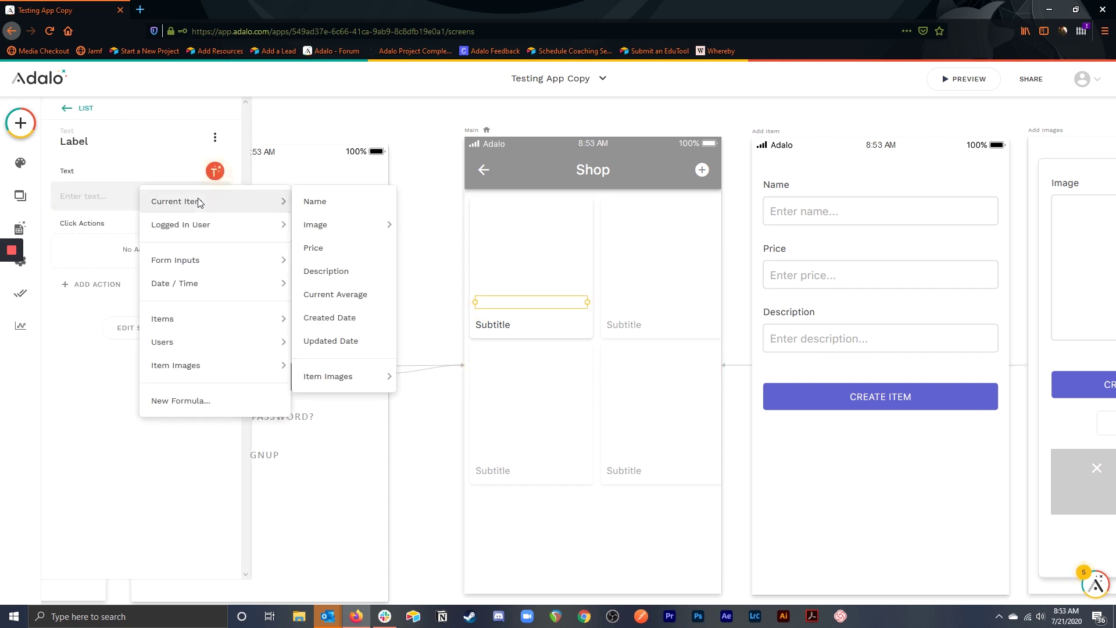
{"action": "left_click", "coordinate": [353, 203]}
Replace the card's subtitle with "$" followed by the Current Item's Price
{"action": "left_click", "coordinate": [497, 325]}
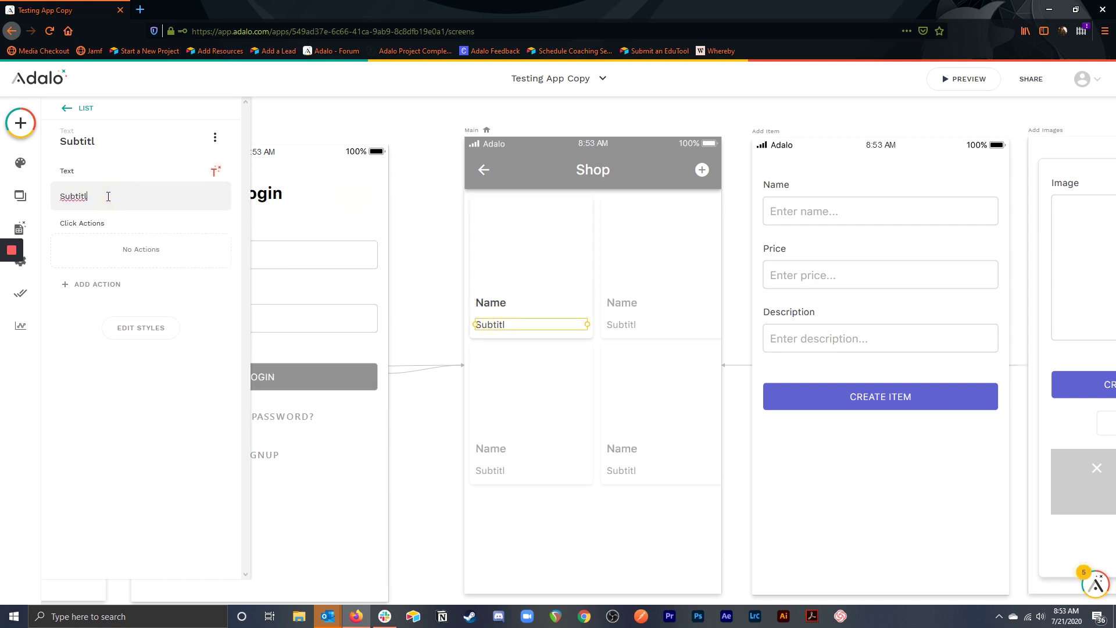
{"action": "key", "text": "BackSpace"}
{"action": "key", "text": "BackSpace"}
{"action": "key", "text": "BackSpace"}
{"action": "key", "text": "BackSpace"}
{"action": "key", "text": "BackSpace"}
{"action": "key", "text": "BackSpace"}
{"action": "key", "text": "BackSpace"}
{"action": "type", "text": "$"}
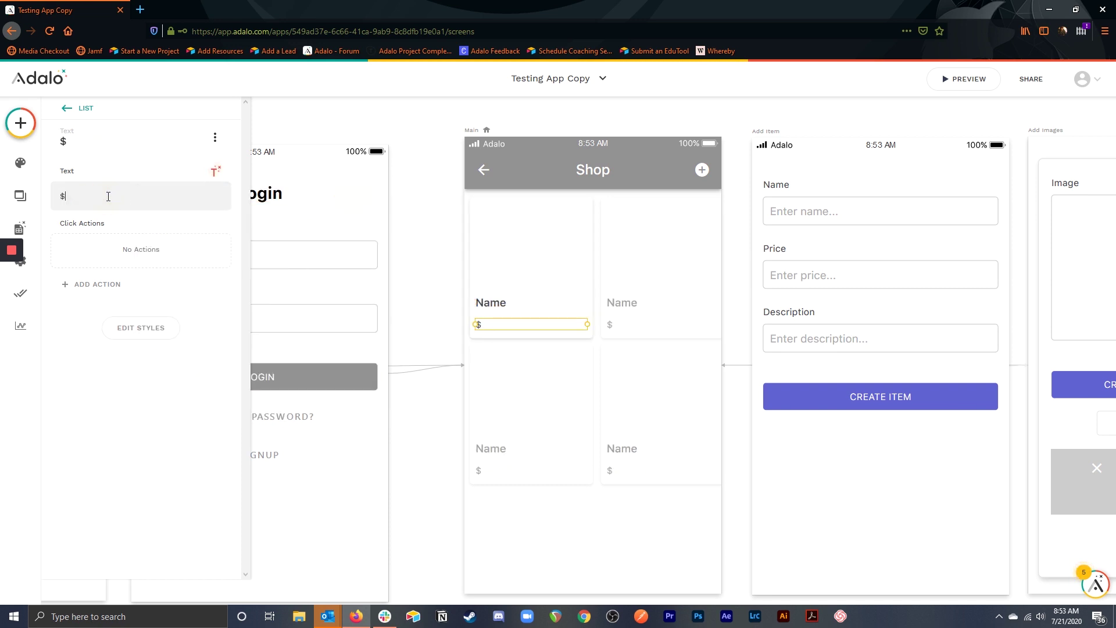
{"action": "left_click", "coordinate": [212, 174]}
{"action": "mouse_move", "coordinate": [199, 202]}
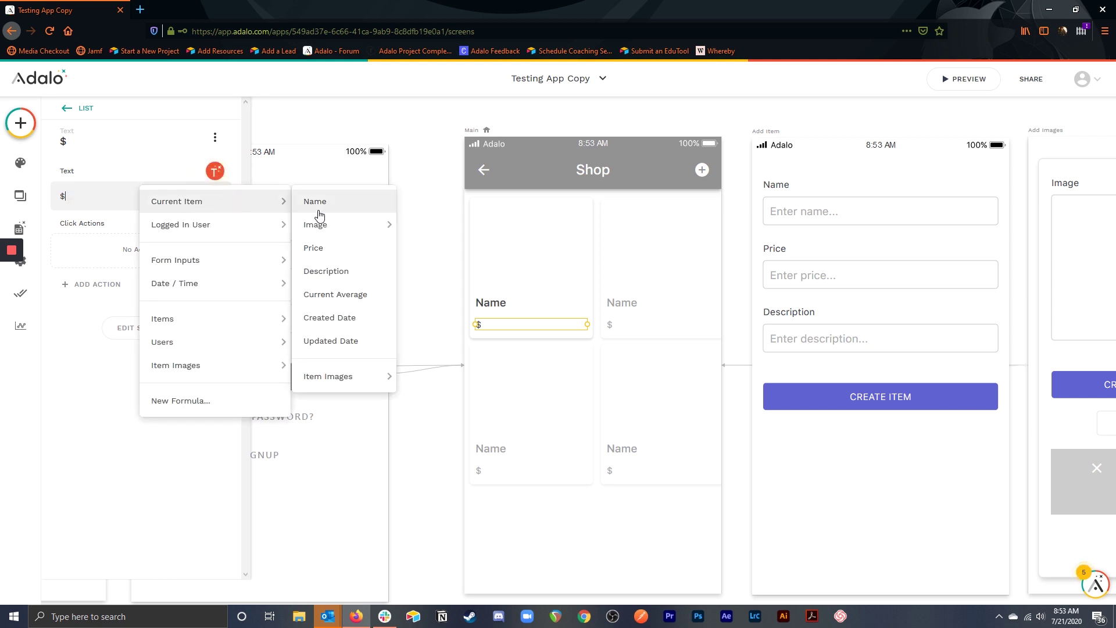
{"action": "left_click", "coordinate": [320, 248]}
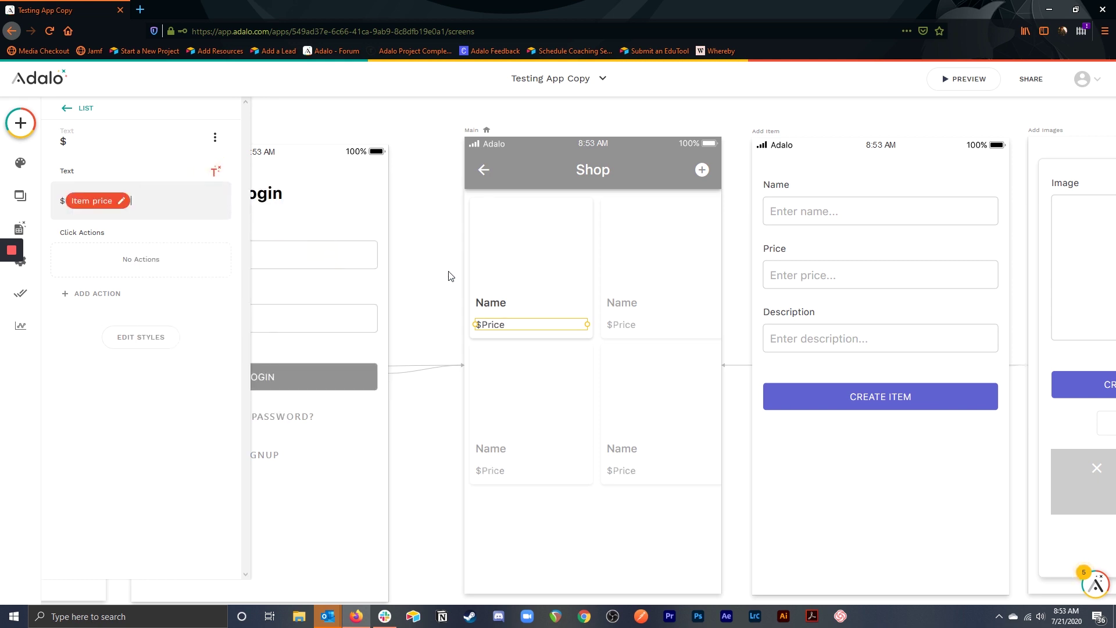
Move the card's Name text slightly down, closer to the price, and deselect it
{"action": "left_click", "coordinate": [498, 309]}
{"action": "left_click_drag", "start_coordinate": [498, 311], "coordinate": [497, 317]}
{"action": "left_click", "coordinate": [415, 244]}
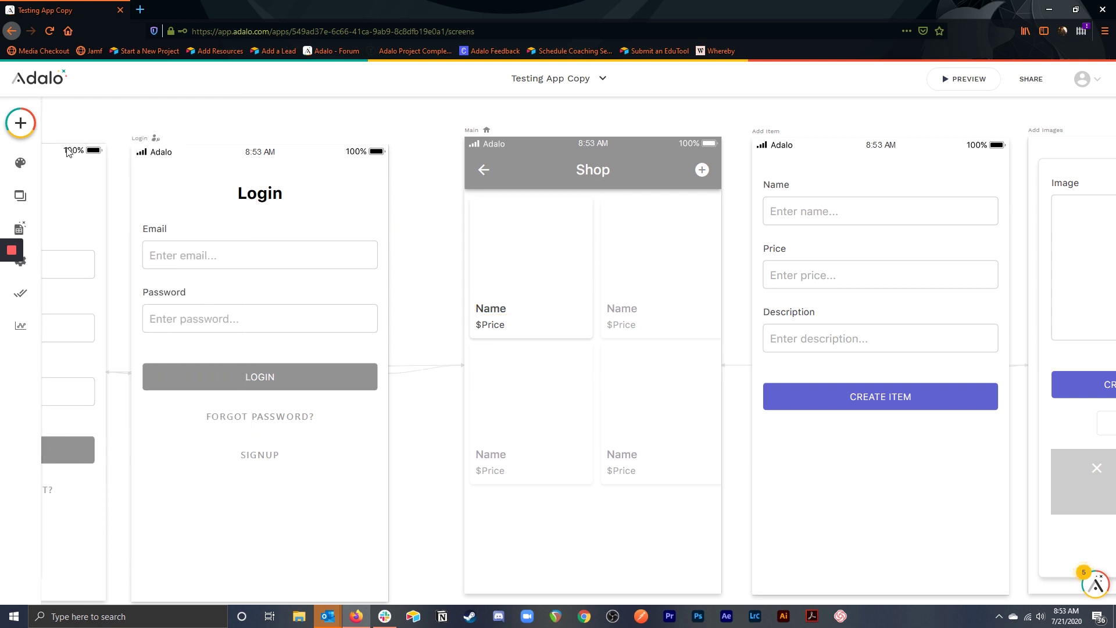
Add an Image component to the list card and resize it to fill the space above the item name
{"action": "left_click", "coordinate": [20, 123]}
{"action": "left_click_drag", "start_coordinate": [95, 461], "coordinate": [273, 364]}
{"action": "left_click_drag", "start_coordinate": [530, 269], "coordinate": [604, 275]}
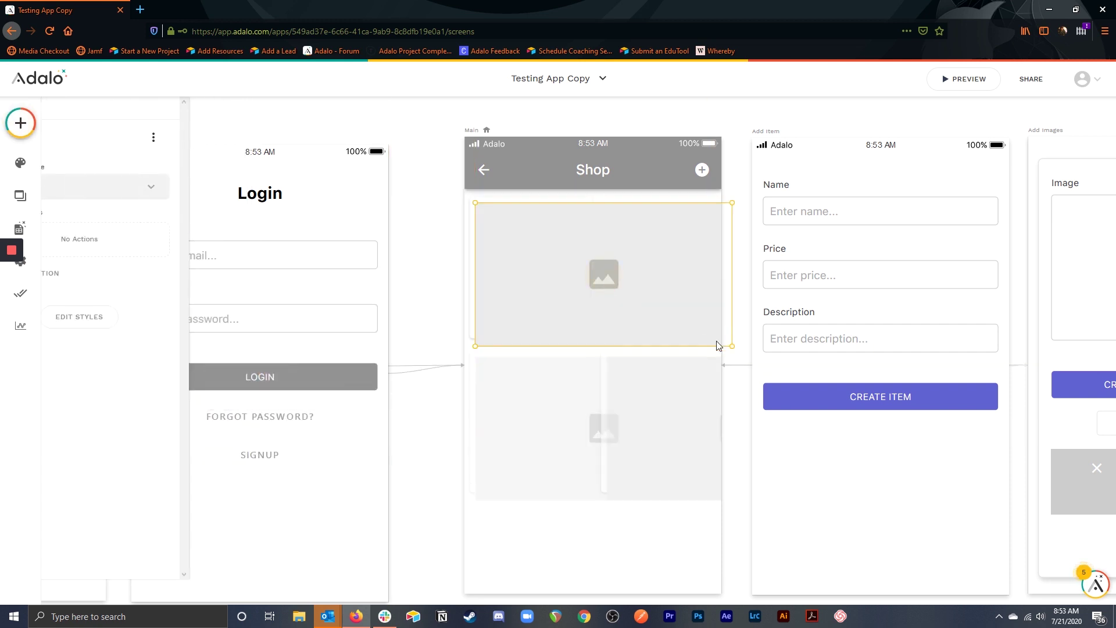
{"action": "left_click_drag", "start_coordinate": [732, 347], "coordinate": [587, 300]}
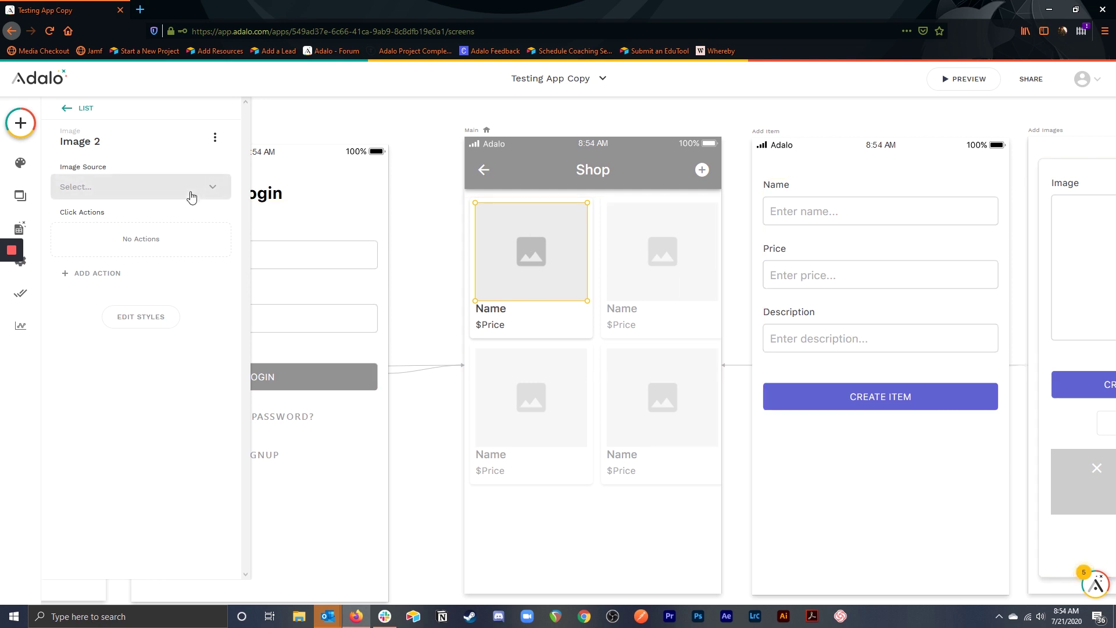
Turn the card's image into a list and shorten that list so it shows only one image
{"action": "left_click", "coordinate": [215, 138]}
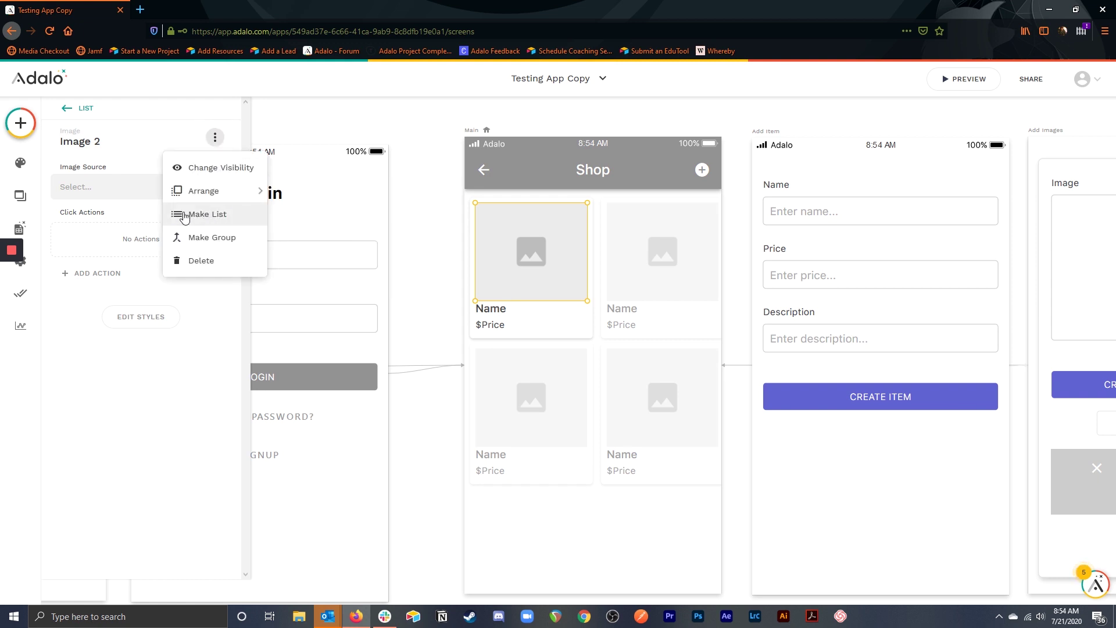
{"action": "left_click", "coordinate": [213, 217]}
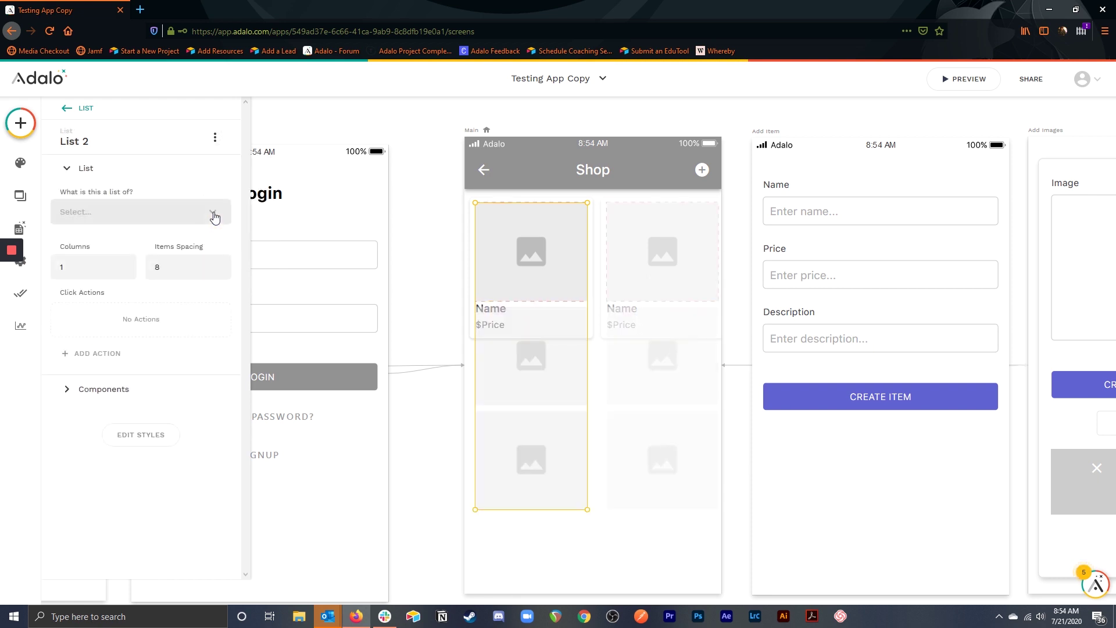
{"action": "left_click_drag", "start_coordinate": [534, 510], "coordinate": [533, 301]}
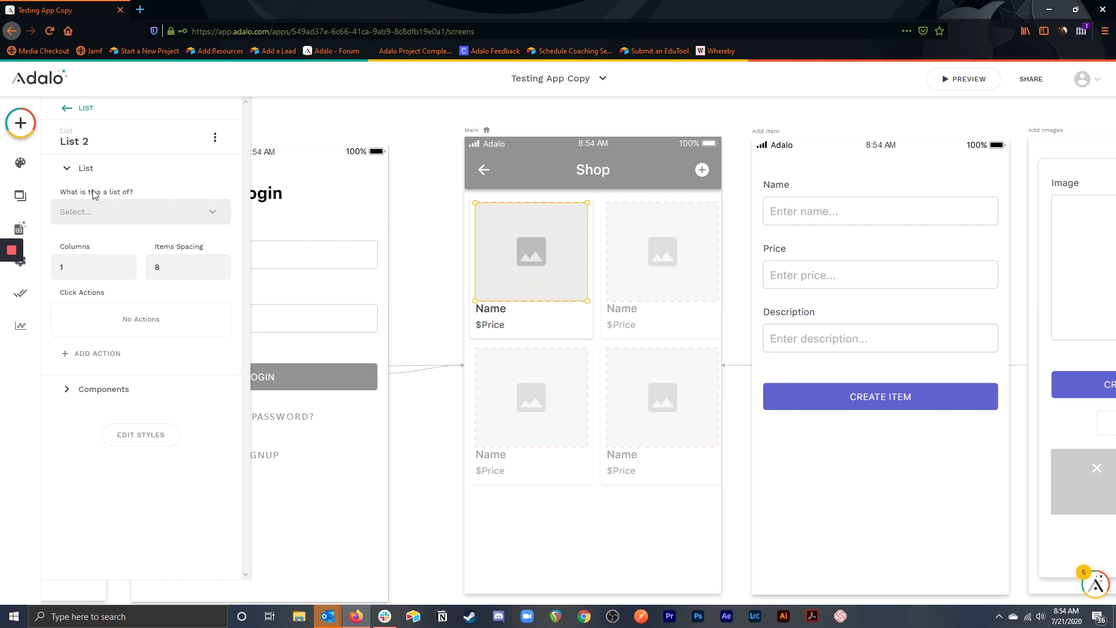
Make the nested image list show Item Images, filtered to Current Item > Item Images
{"action": "left_click", "coordinate": [145, 213]}
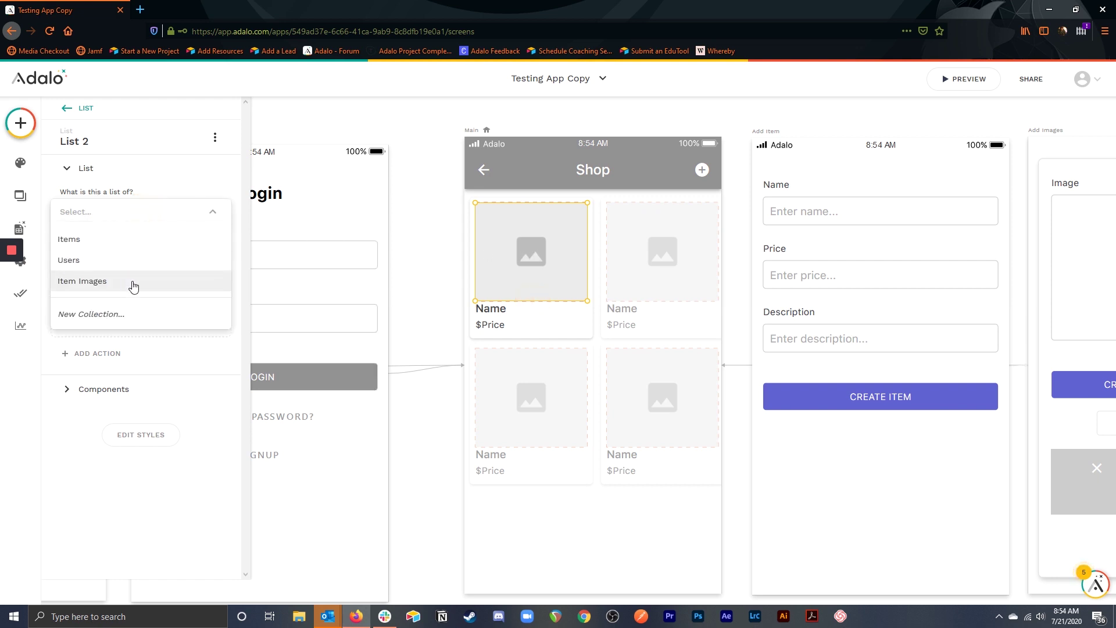
{"action": "left_click", "coordinate": [133, 284]}
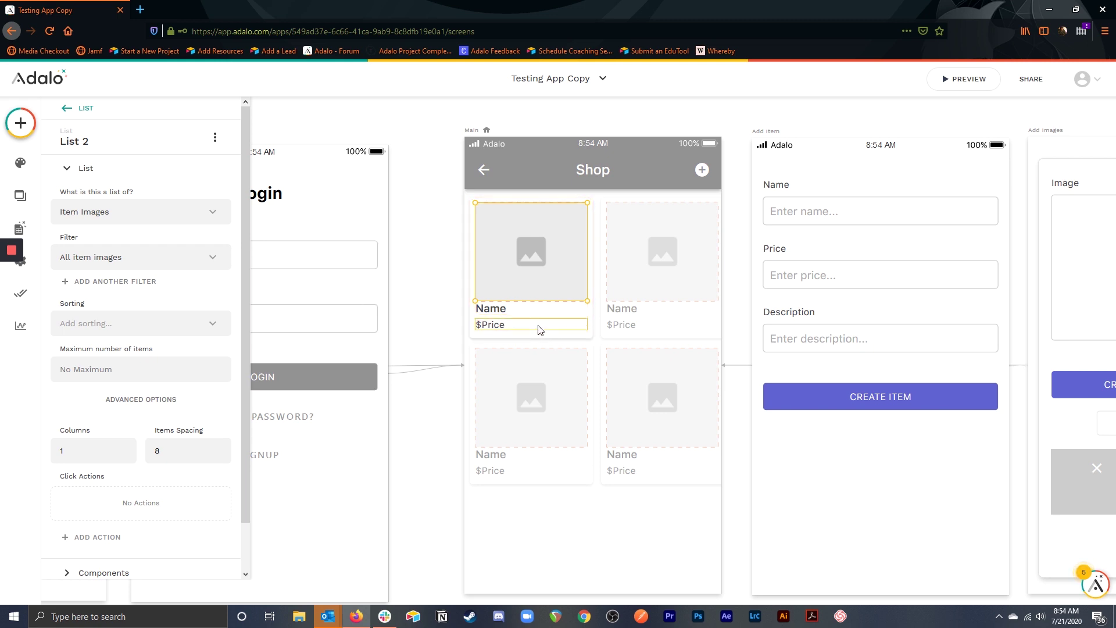
{"action": "left_click", "coordinate": [131, 256]}
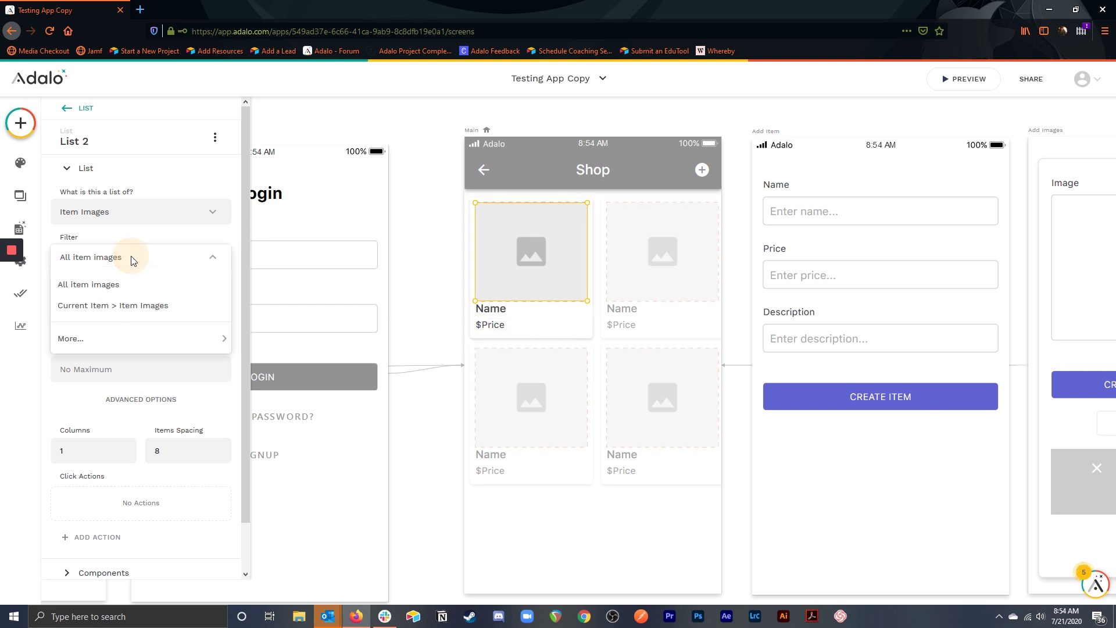
{"action": "left_click", "coordinate": [139, 308]}
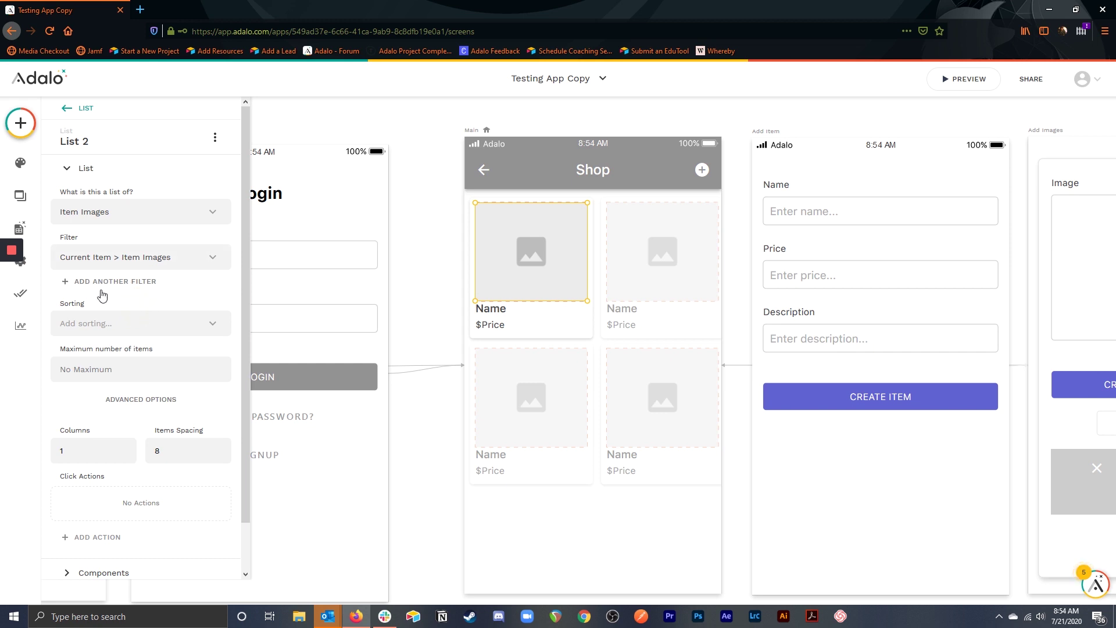
Set the image source of the card's nested image to Current Item Image > Image
{"action": "double_click", "coordinate": [514, 251]}
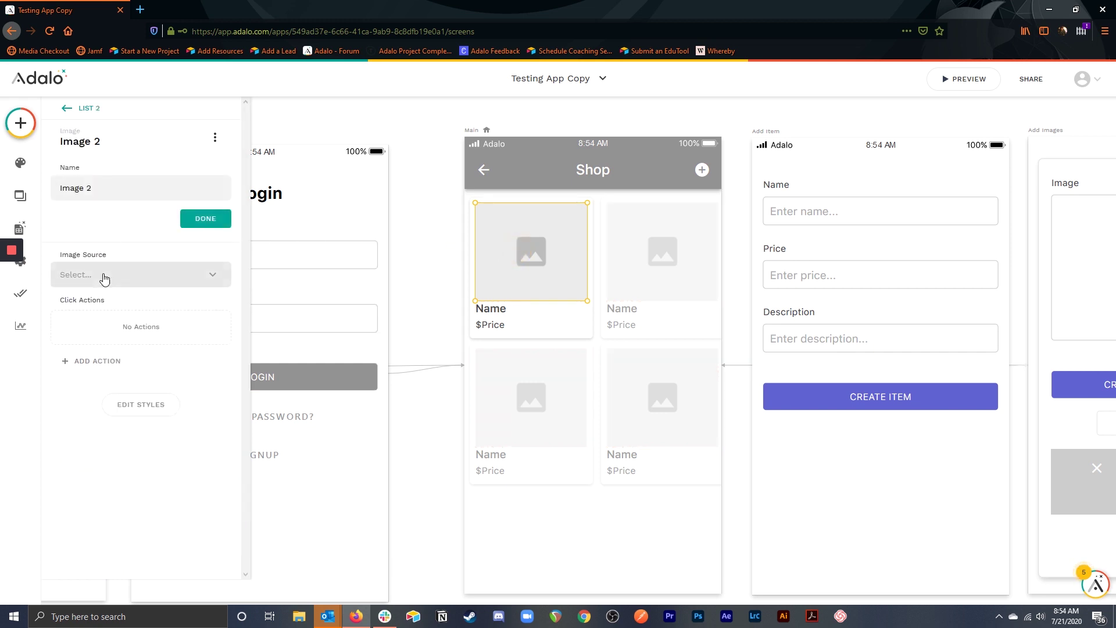
{"action": "left_click", "coordinate": [104, 278]}
{"action": "mouse_move", "coordinate": [118, 330]}
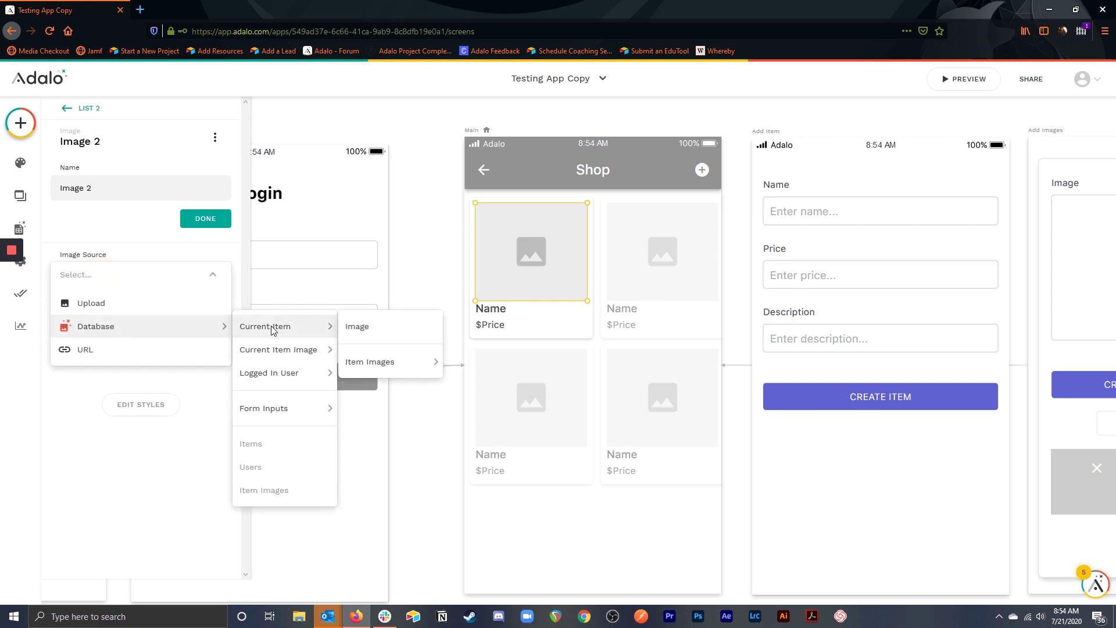
{"action": "mouse_move", "coordinate": [314, 352]}
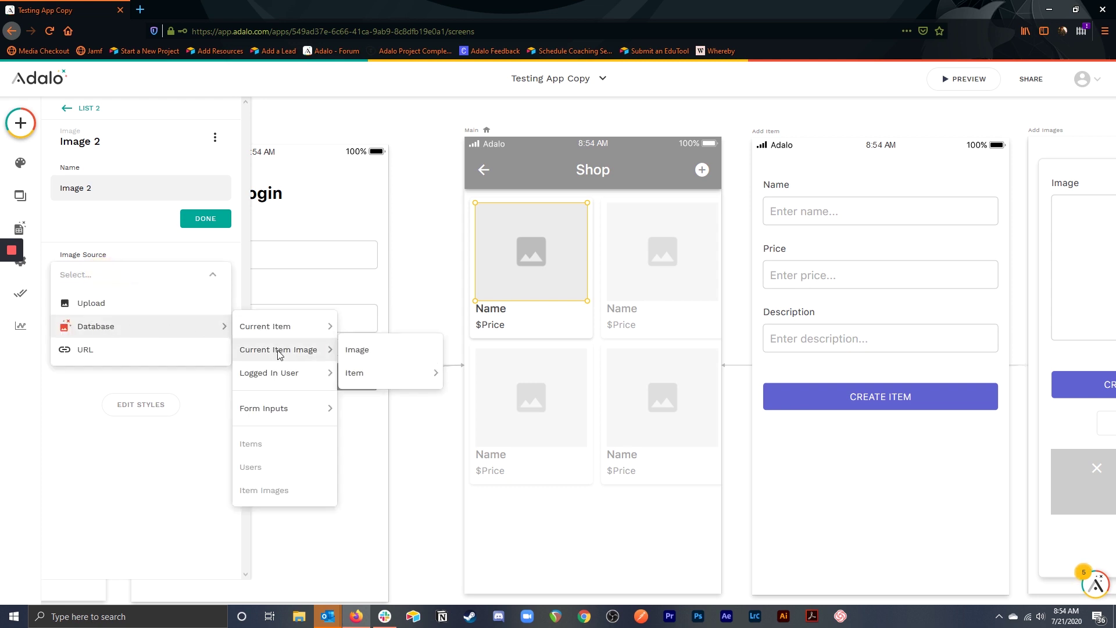
{"action": "left_click", "coordinate": [364, 351]}
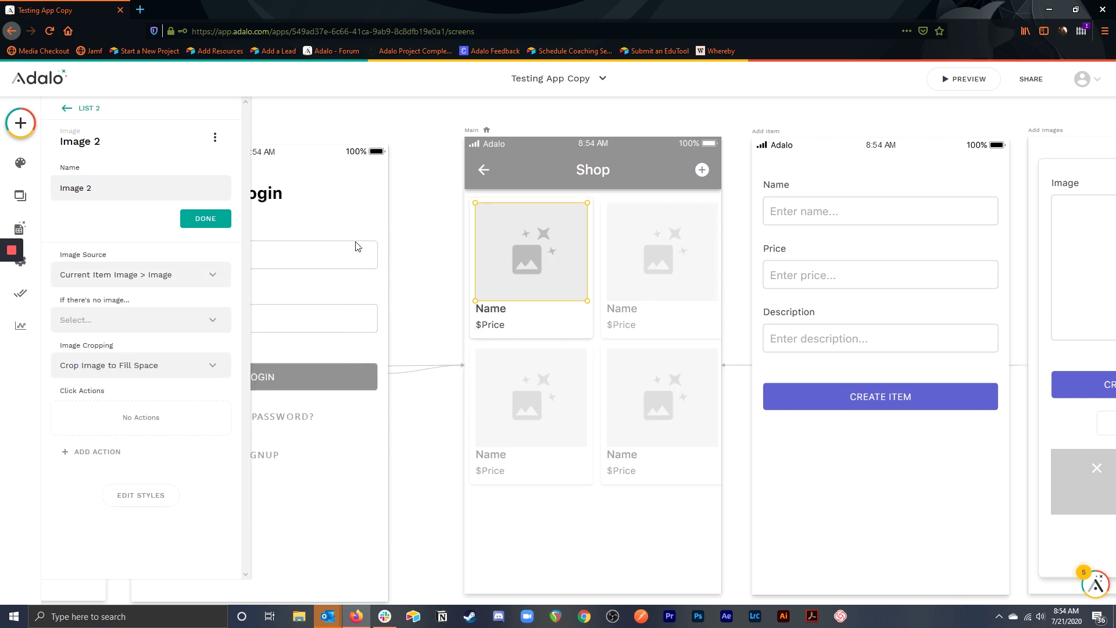
{"action": "left_click", "coordinate": [204, 221]}
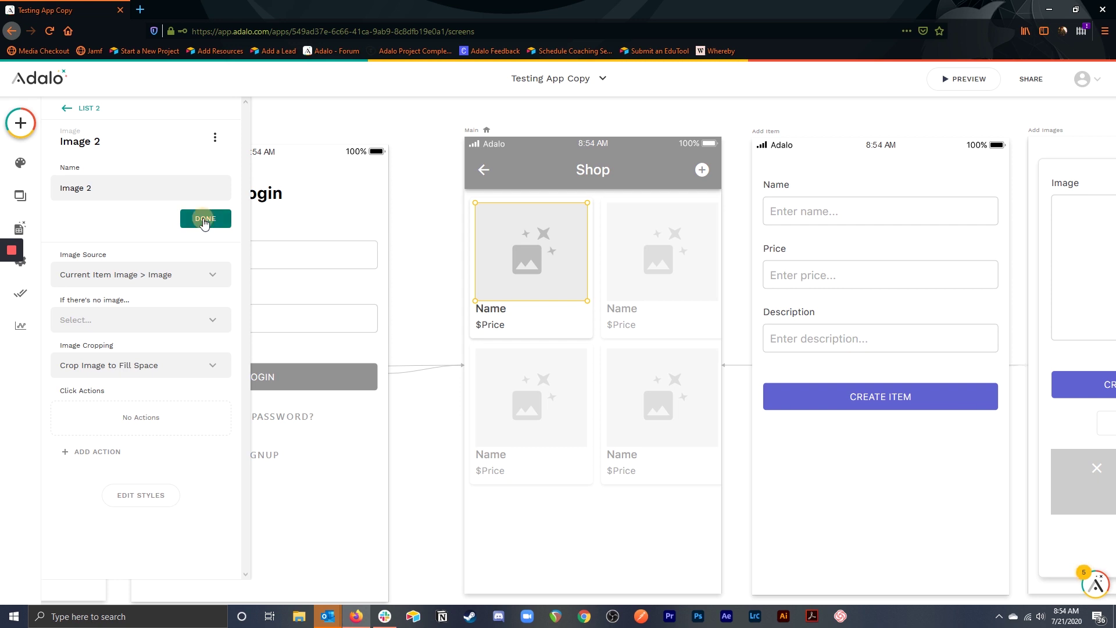
Sort the nested image list by Image Number - Low to High and limit it to a maximum of 1 item
{"action": "left_click", "coordinate": [548, 330]}
{"action": "left_click", "coordinate": [525, 263]}
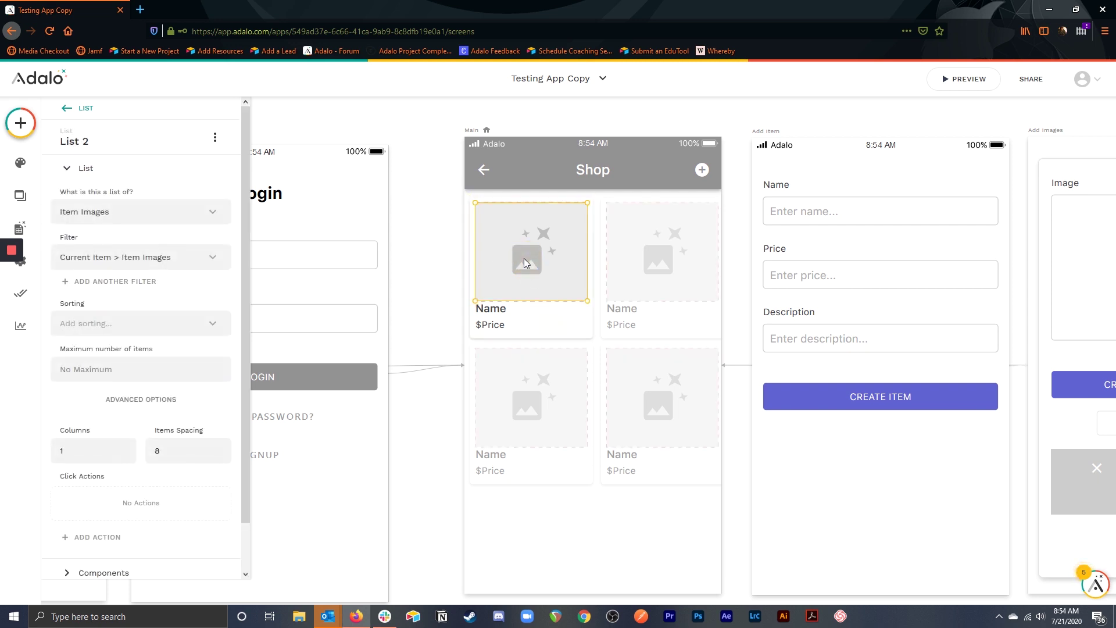
{"action": "scroll", "coordinate": [140, 323], "scroll_direction": "down", "scroll_amount": 1}
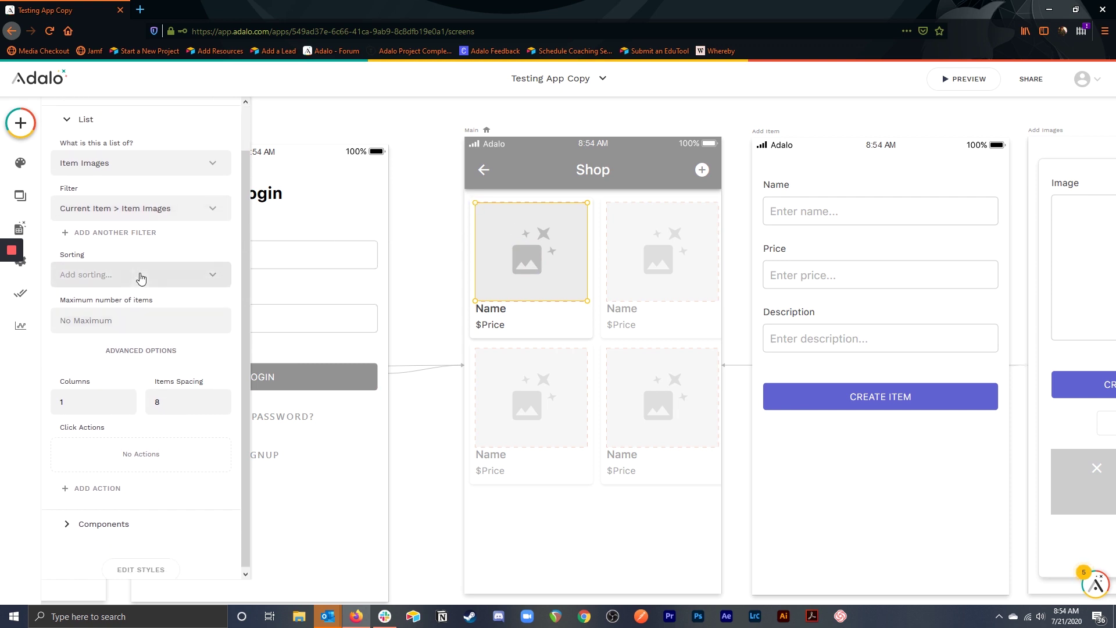
{"action": "left_click", "coordinate": [139, 275]}
{"action": "left_click", "coordinate": [134, 377]}
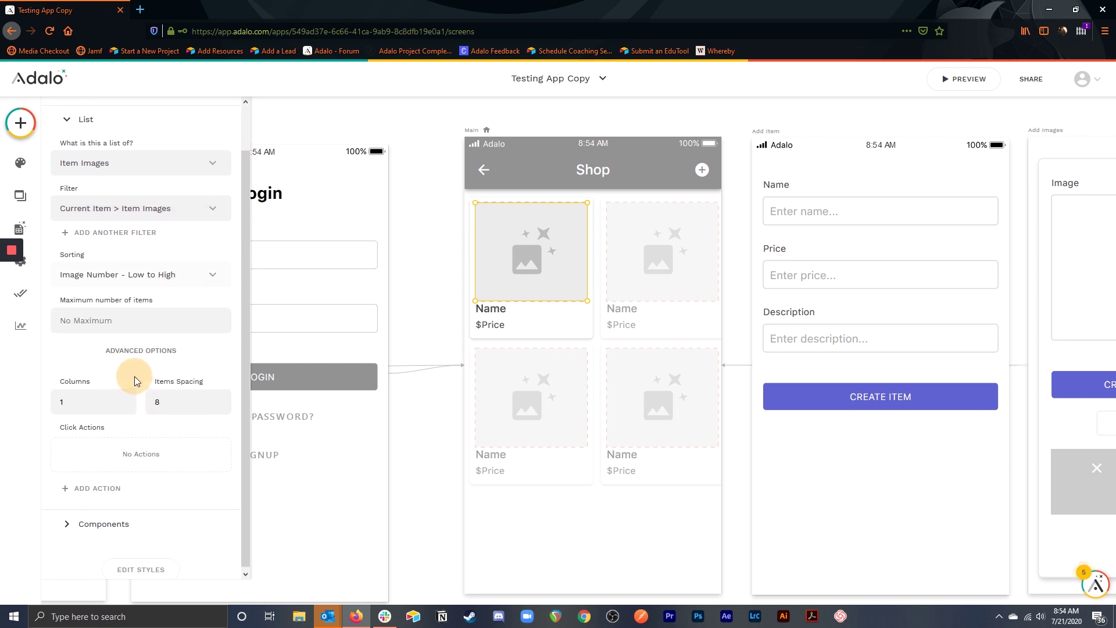
{"action": "left_click", "coordinate": [115, 321]}
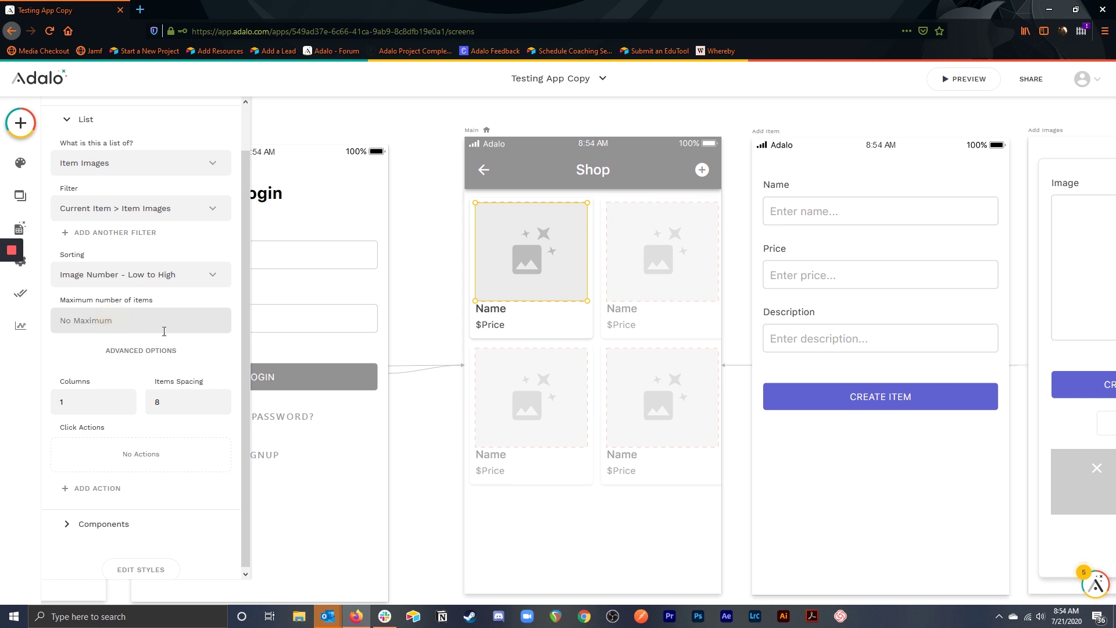
{"action": "type", "text": "1"}
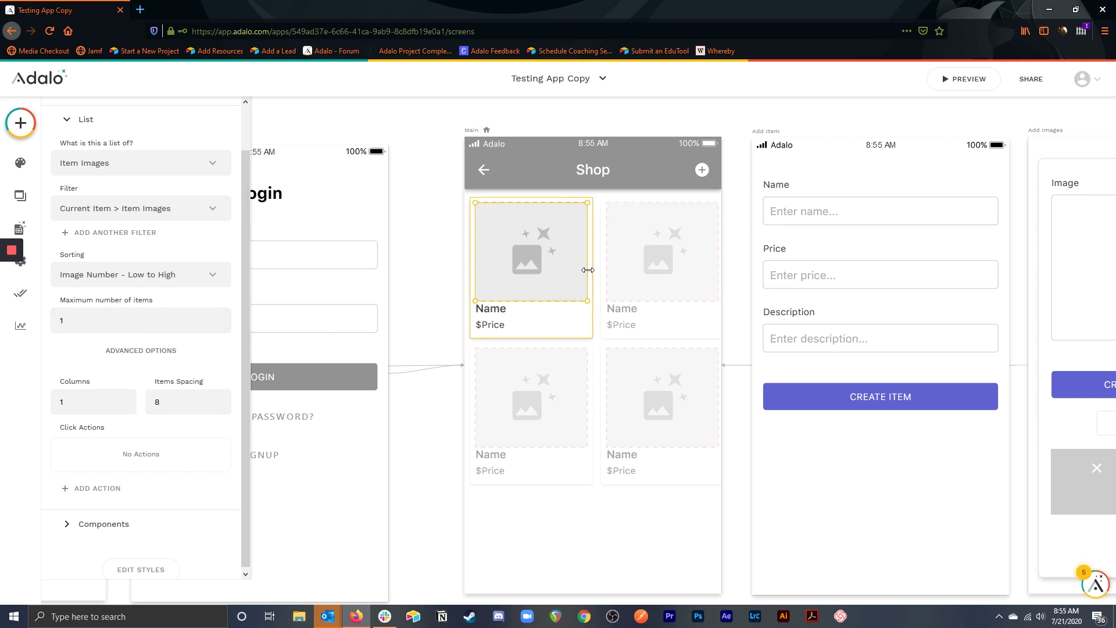
Set the nested image's cropping to Show Full Image (Don't Crop) and deselect it
{"action": "left_click", "coordinate": [517, 249]}
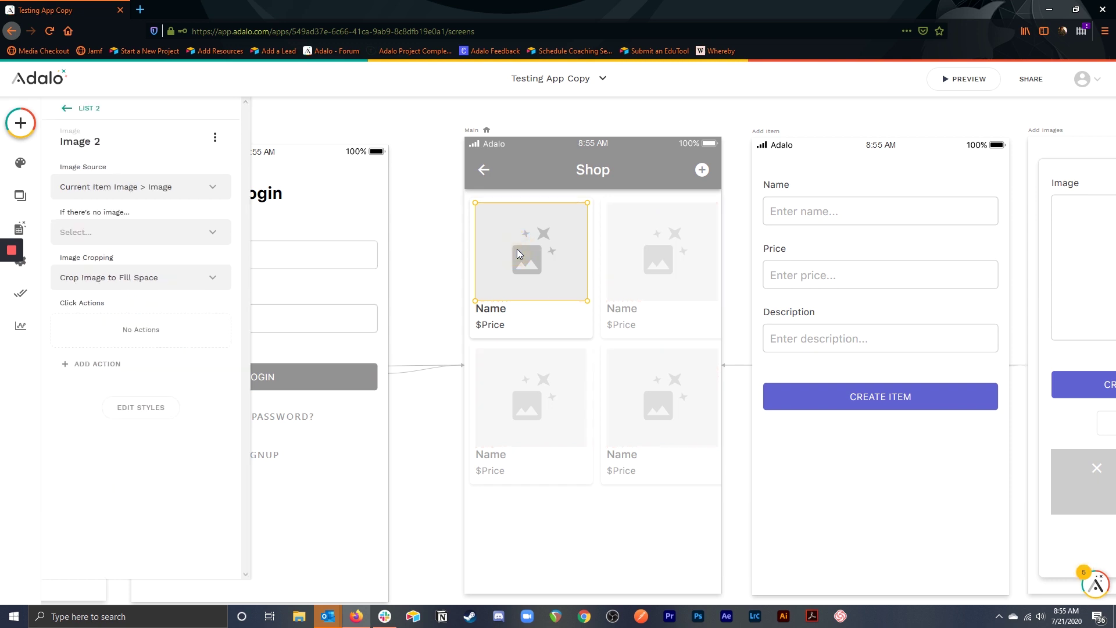
{"action": "left_click", "coordinate": [123, 282]}
{"action": "left_click", "coordinate": [137, 324]}
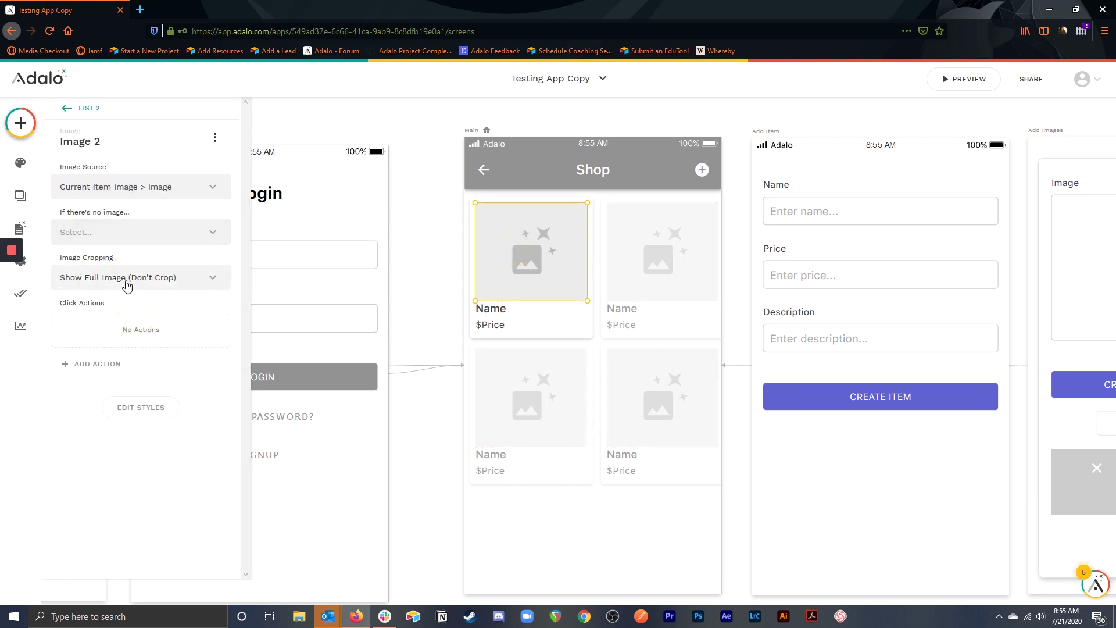
{"action": "left_click", "coordinate": [418, 289]}
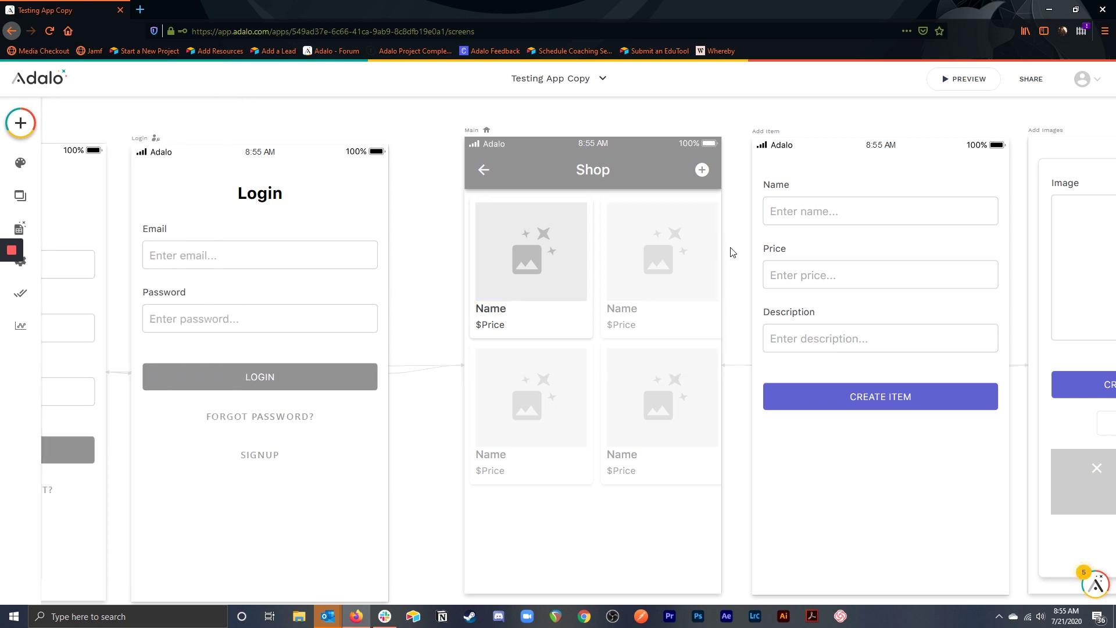
Give the Main screen's item list a click action that links to the View Item screen, then deselect the list
{"action": "scroll", "coordinate": [721, 254], "scroll_direction": "right", "scroll_amount": 5}
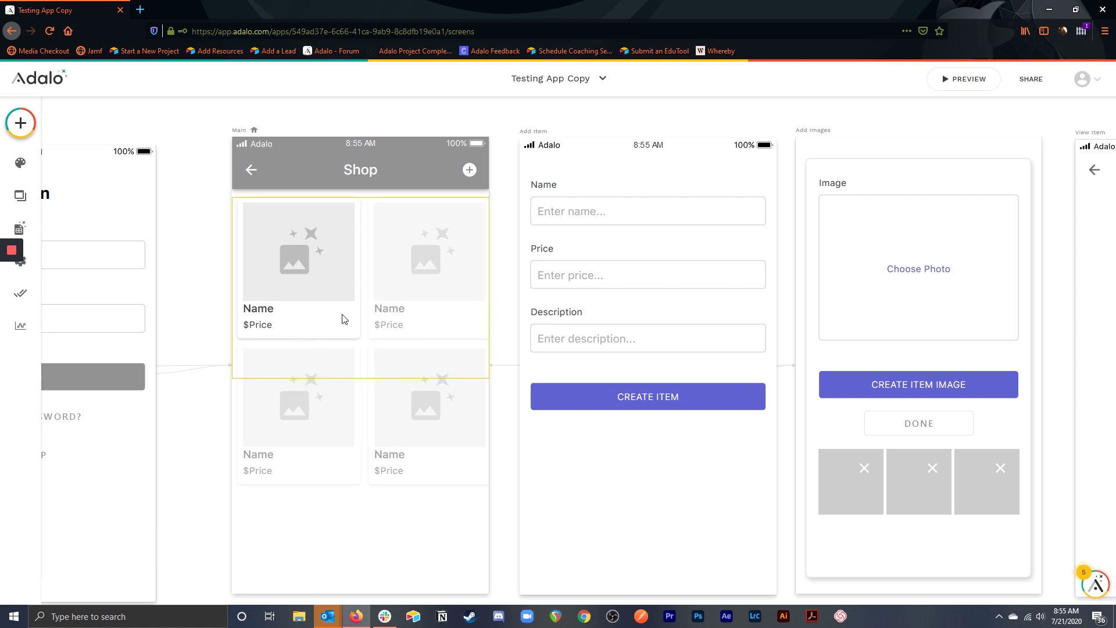
{"action": "scroll", "coordinate": [344, 319], "scroll_direction": "down", "scroll_amount": 3}
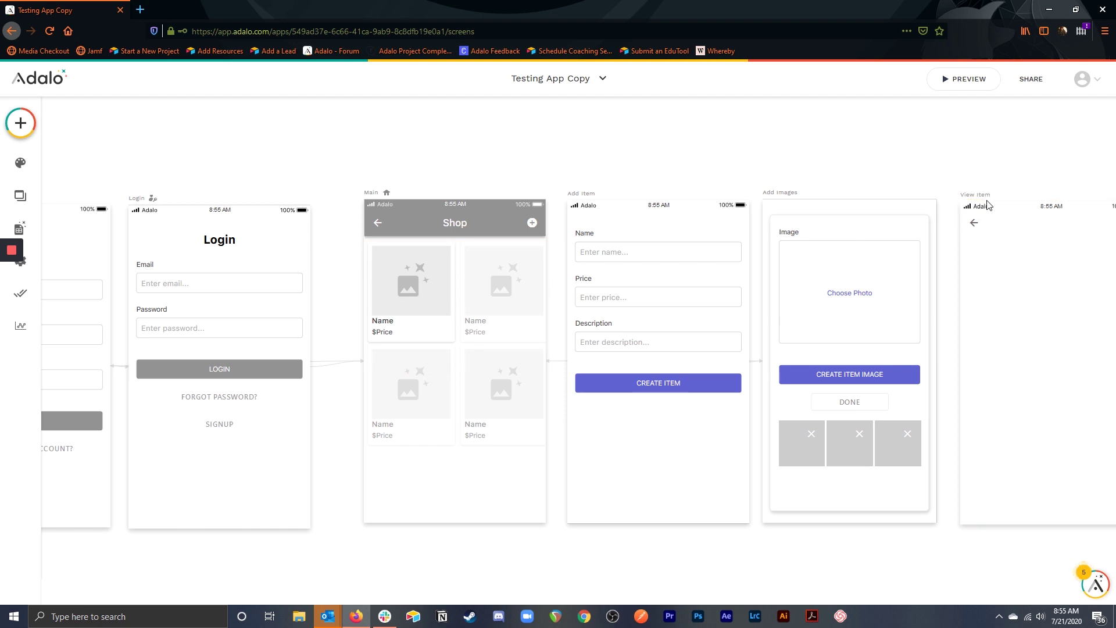
{"action": "left_click", "coordinate": [405, 310]}
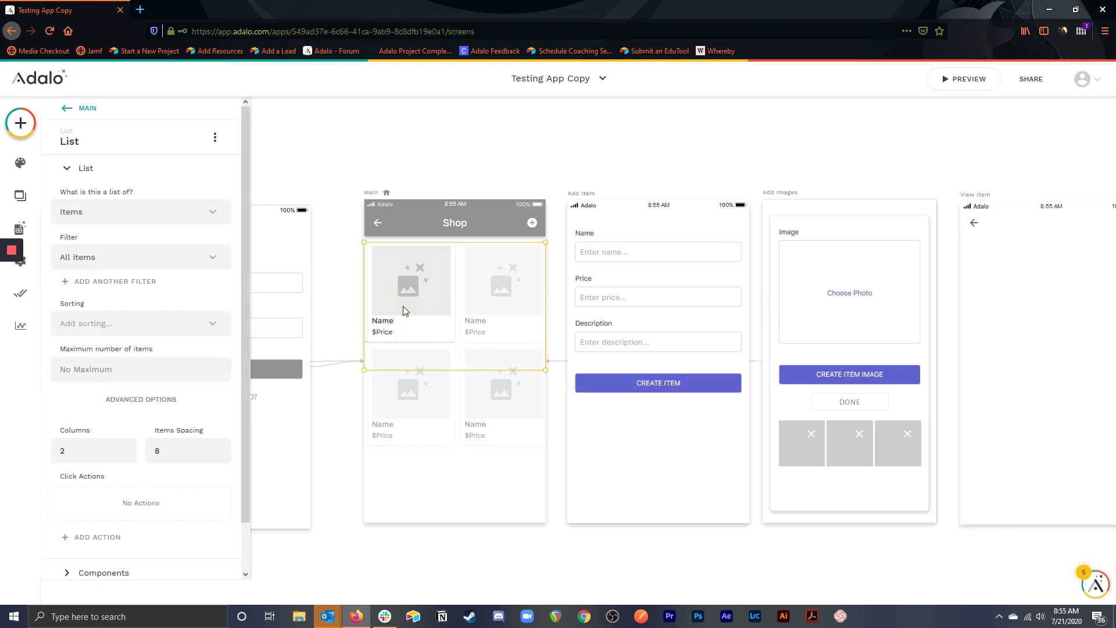
{"action": "scroll", "coordinate": [96, 442], "scroll_direction": "down", "scroll_amount": 2}
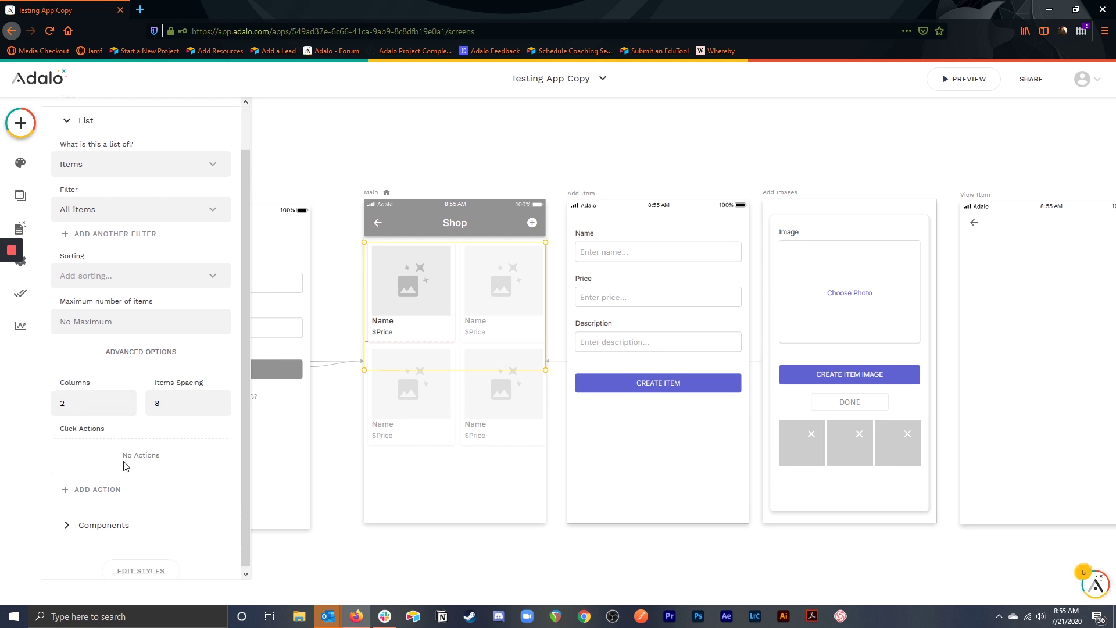
{"action": "left_click", "coordinate": [98, 486]}
{"action": "mouse_move", "coordinate": [147, 277]}
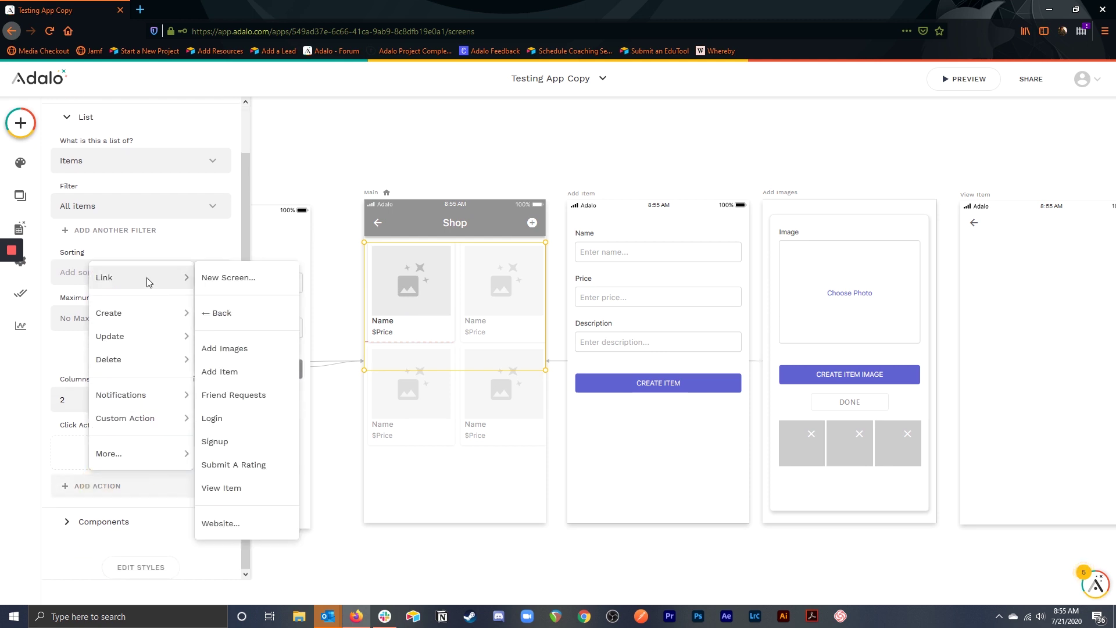
{"action": "left_click", "coordinate": [221, 488]}
{"action": "left_click", "coordinate": [194, 501]}
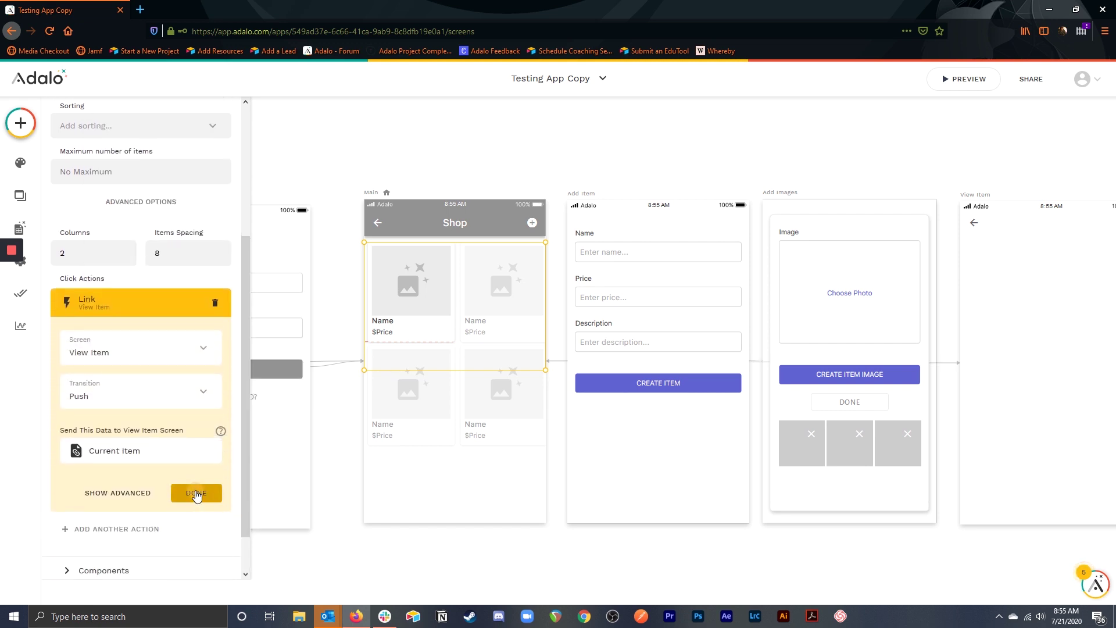
{"action": "left_click", "coordinate": [446, 578]}
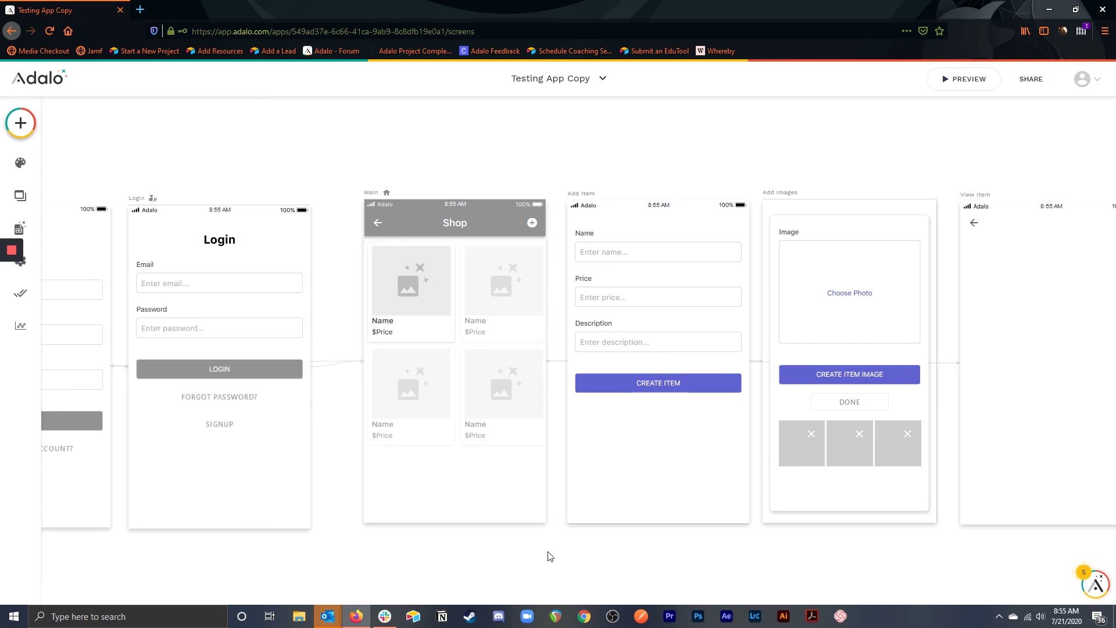
Add a text input to the View Item screen, centred just below the back arrow
{"action": "scroll", "coordinate": [847, 528], "scroll_direction": "right", "scroll_amount": 7}
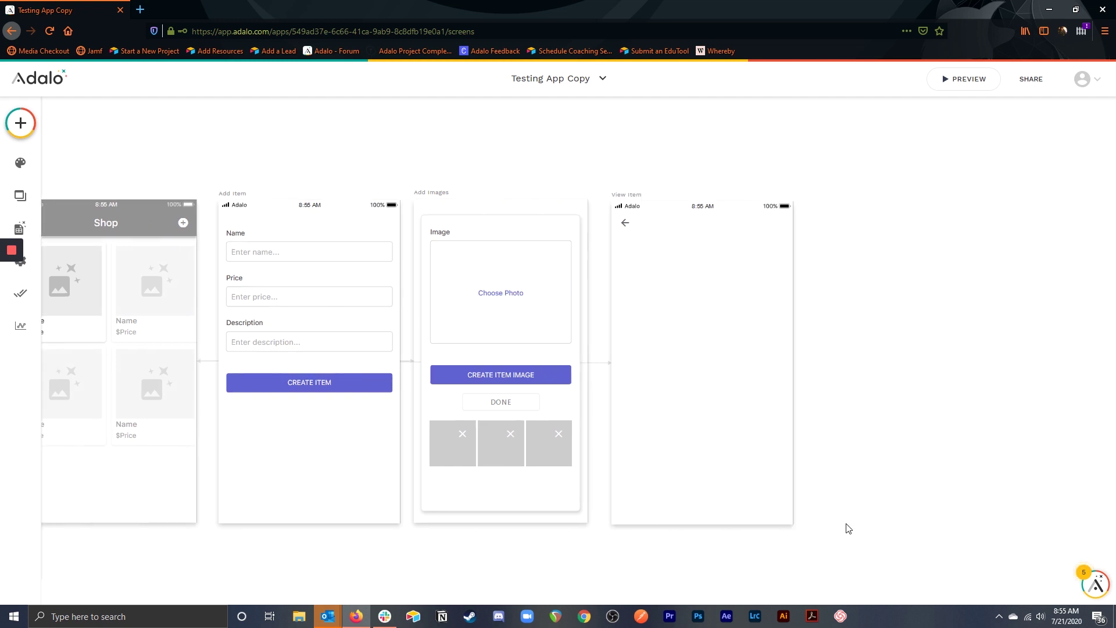
{"action": "scroll", "coordinate": [821, 465], "scroll_direction": "right", "scroll_amount": 1}
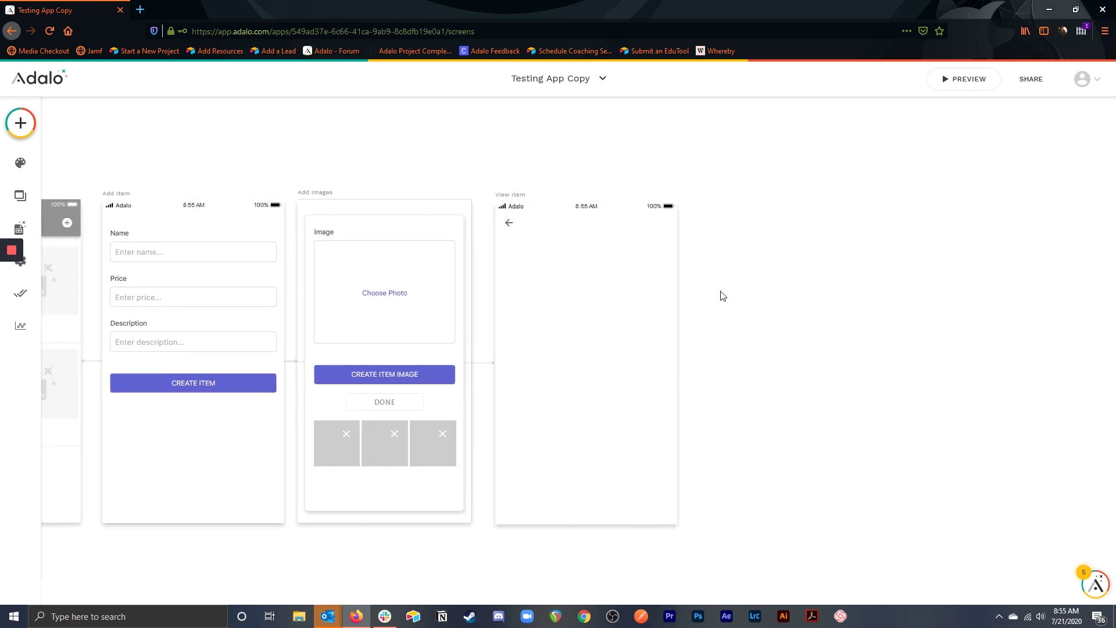
{"action": "scroll", "coordinate": [673, 197], "scroll_direction": "right", "scroll_amount": 1}
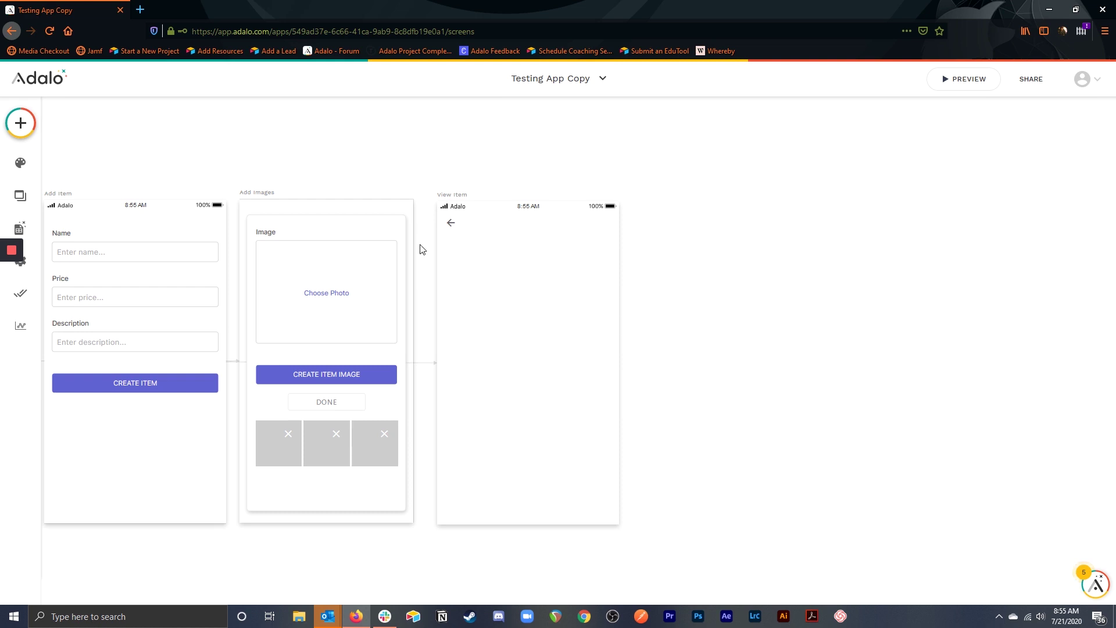
{"action": "left_click", "coordinate": [22, 123]}
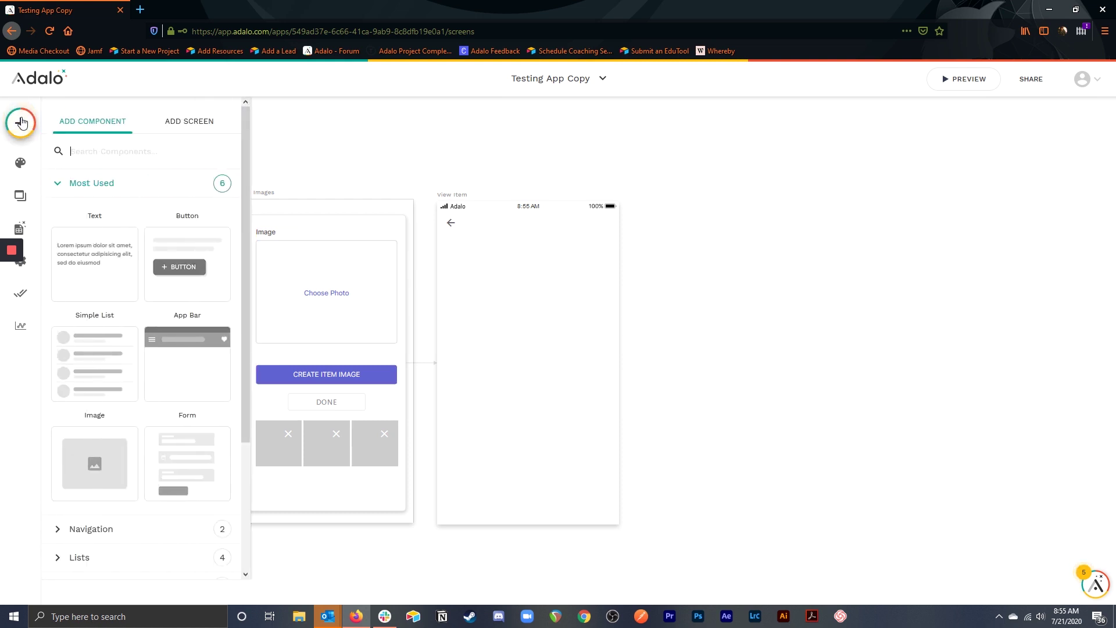
{"action": "scroll", "coordinate": [161, 401], "scroll_direction": "down", "scroll_amount": 3}
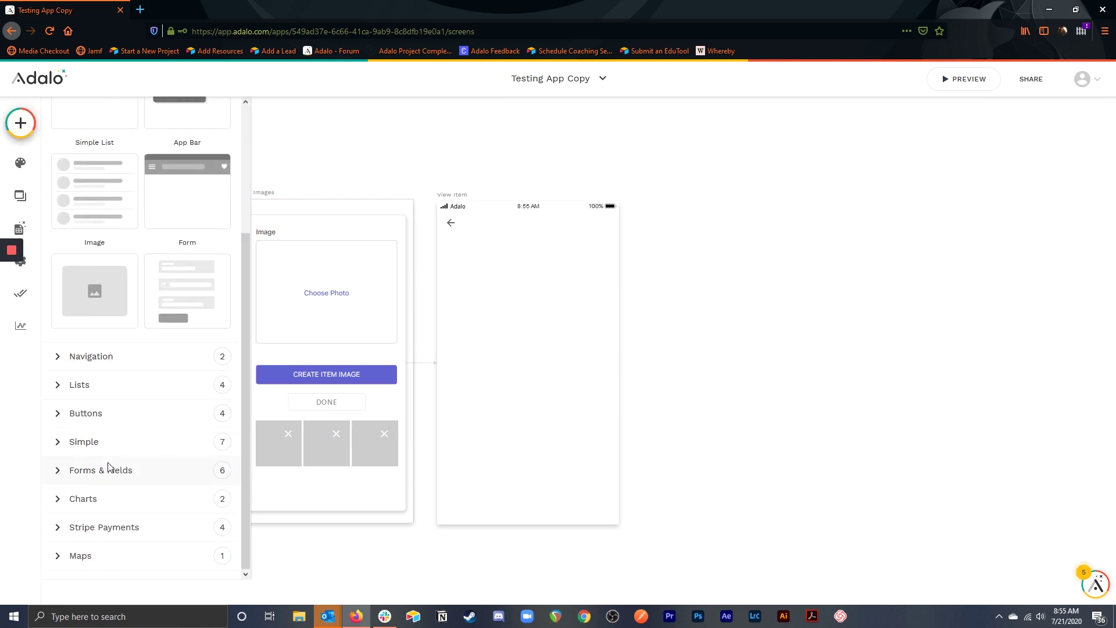
{"action": "left_click", "coordinate": [108, 467]}
{"action": "scroll", "coordinate": [145, 381], "scroll_direction": "down", "scroll_amount": 3}
{"action": "left_click_drag", "start_coordinate": [192, 428], "coordinate": [395, 315]}
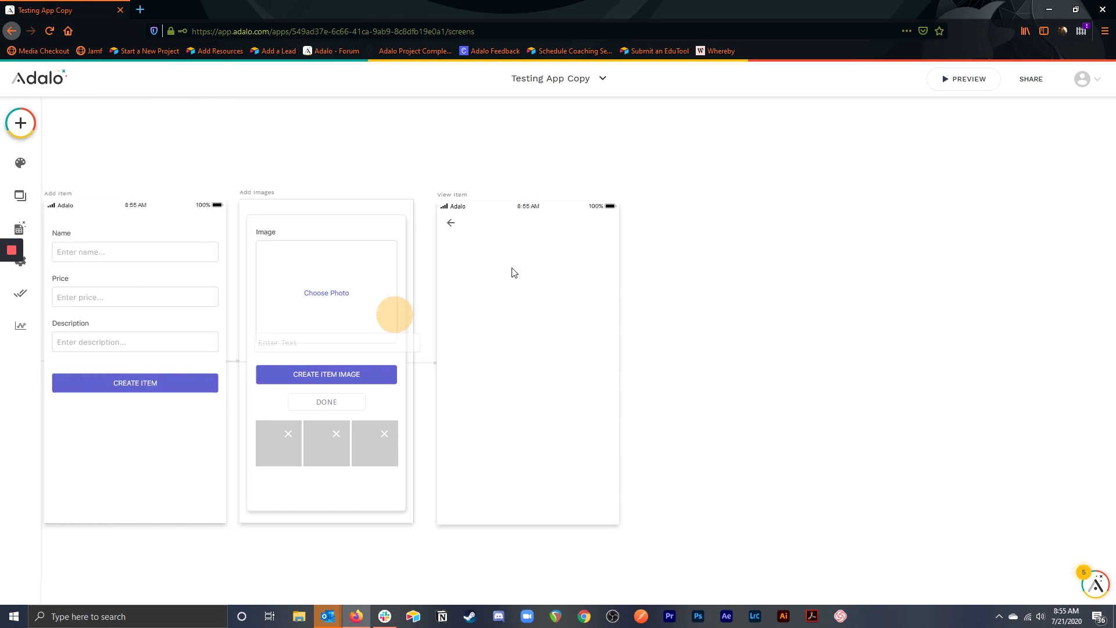
{"action": "left_click_drag", "start_coordinate": [514, 273], "coordinate": [528, 253]}
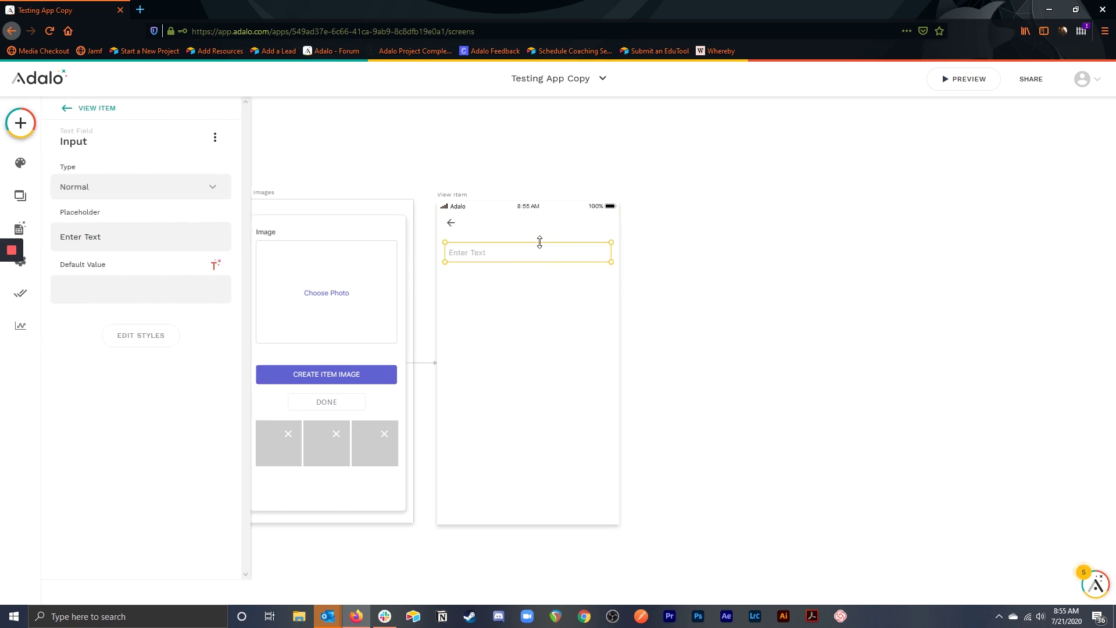
Add a full-width Image component over the text input on the View Item screen and turn it into a list
{"action": "left_click", "coordinate": [20, 123]}
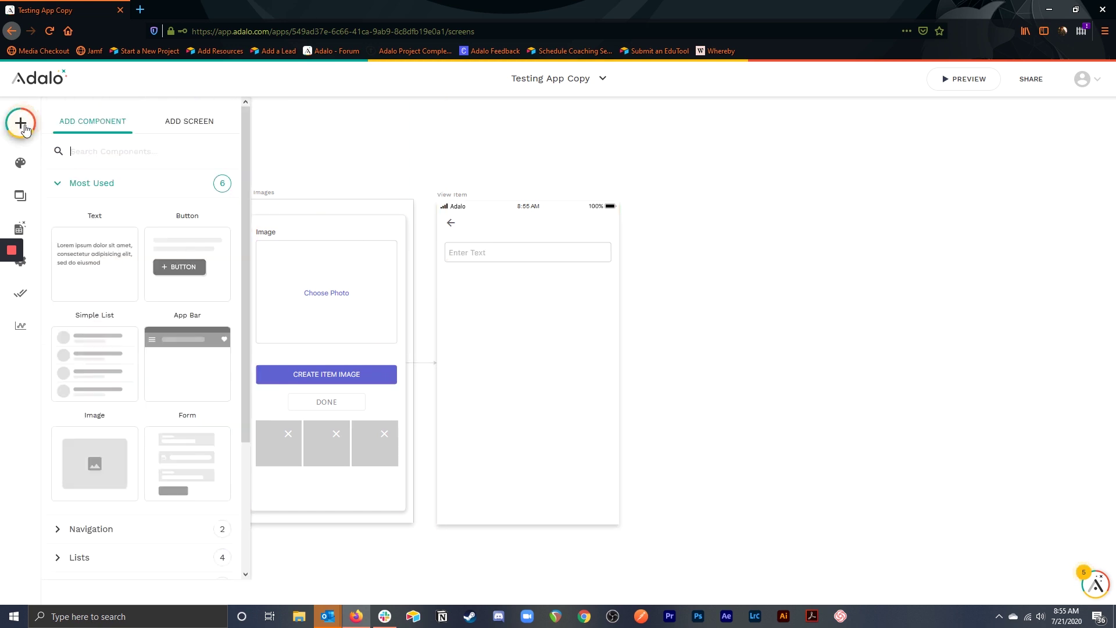
{"action": "left_click_drag", "start_coordinate": [101, 470], "coordinate": [531, 281]}
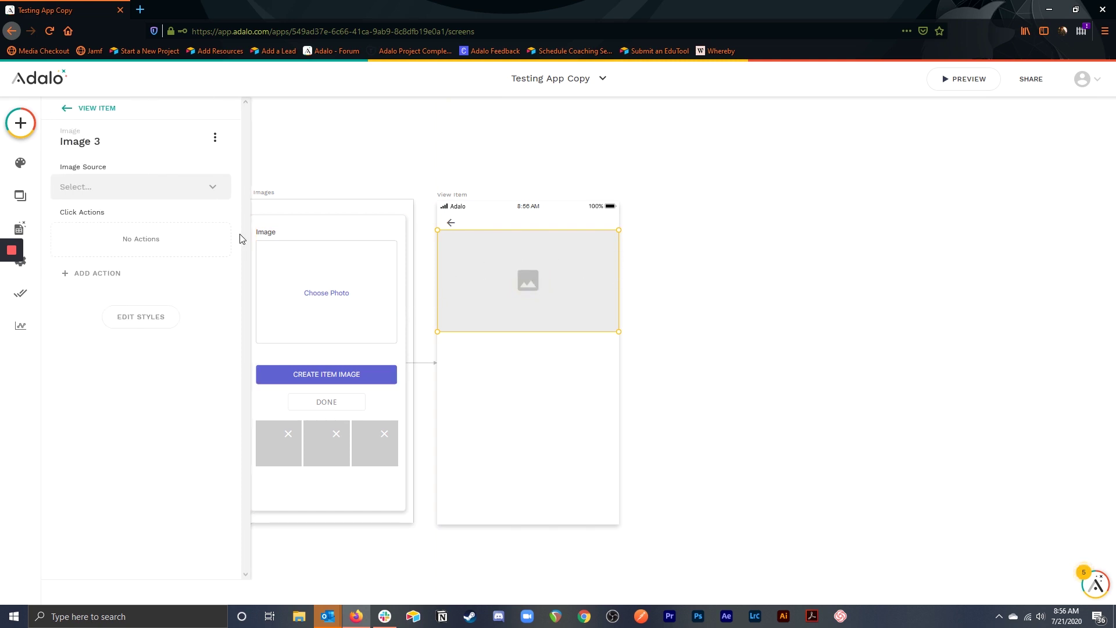
{"action": "mouse_move", "coordinate": [177, 150]}
{"action": "left_click", "coordinate": [215, 137]}
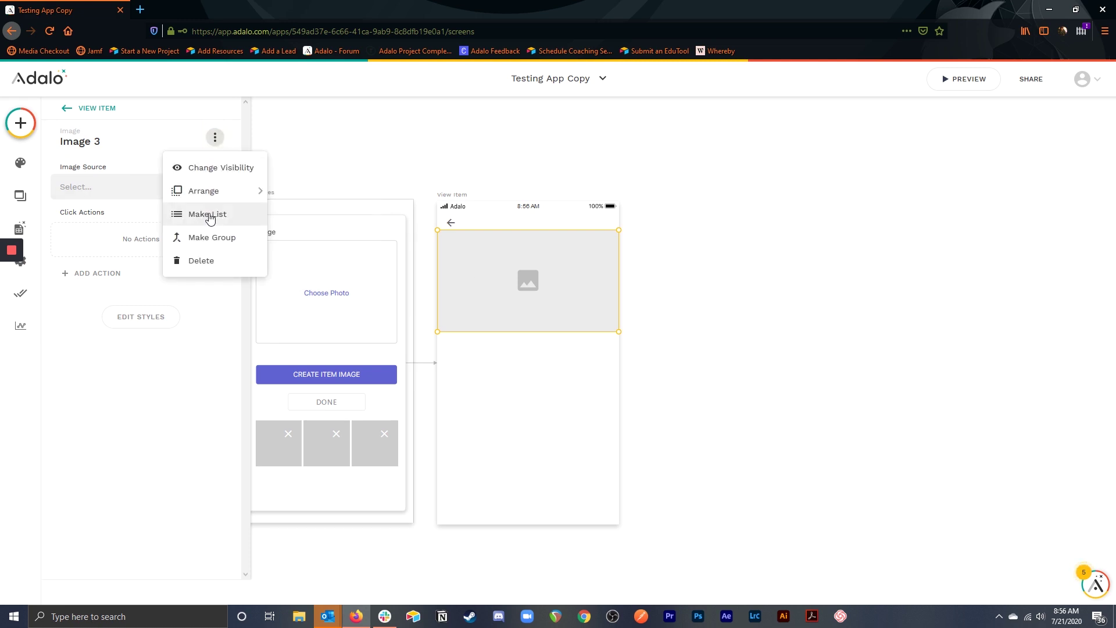
{"action": "left_click", "coordinate": [210, 214]}
Make the View Item image list show Item Images filtered to Current Item > Item Images, and shorten it to one image
{"action": "left_click", "coordinate": [142, 210]}
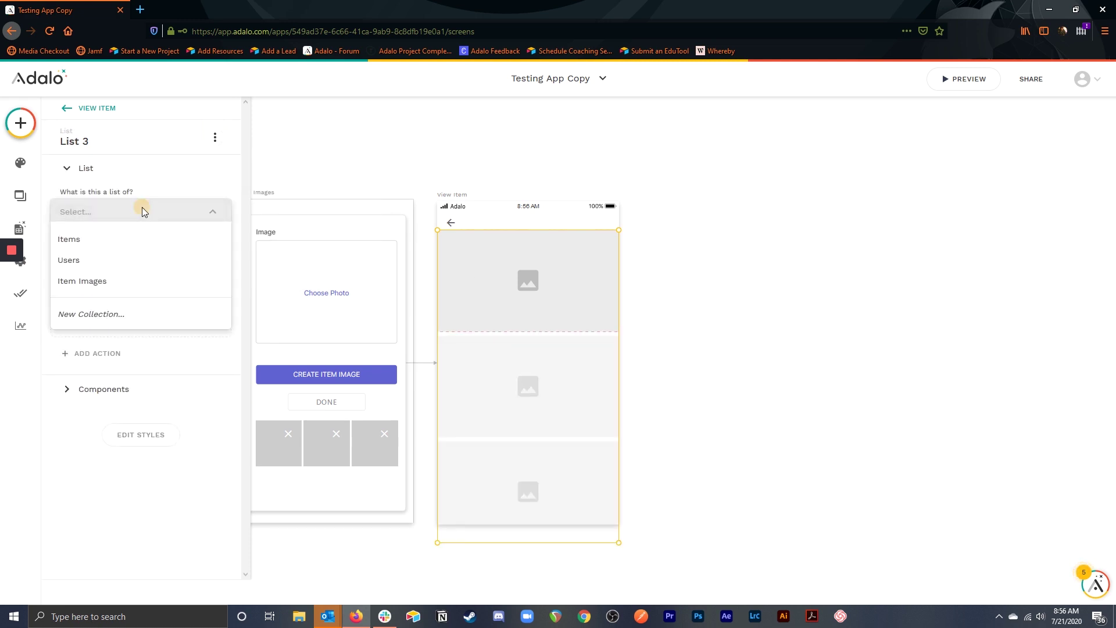
{"action": "left_click", "coordinate": [111, 281]}
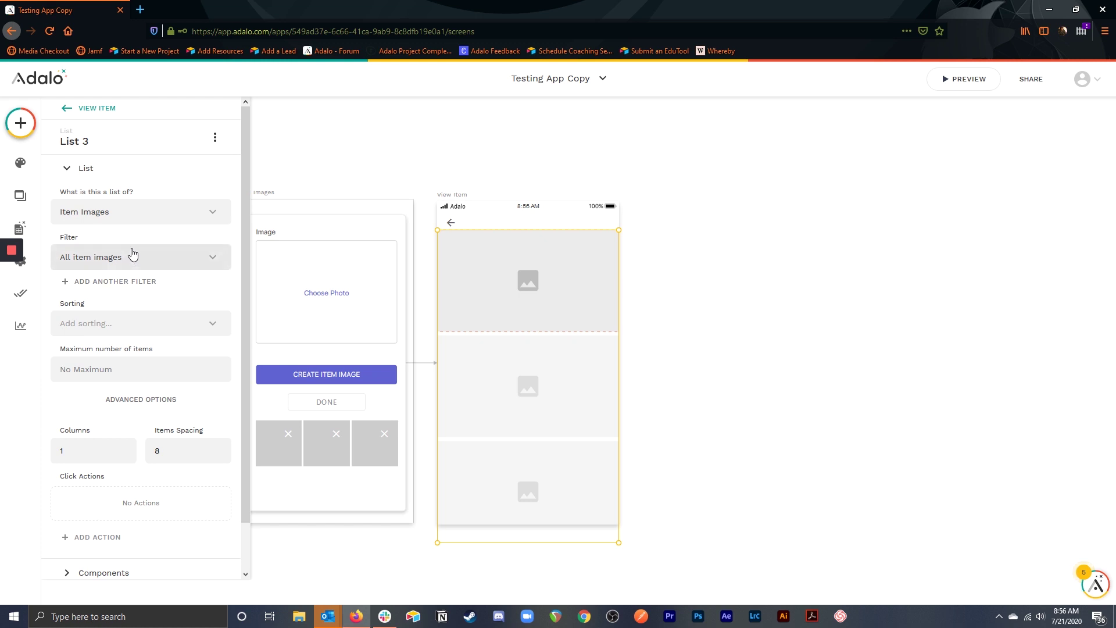
{"action": "left_click", "coordinate": [138, 260]}
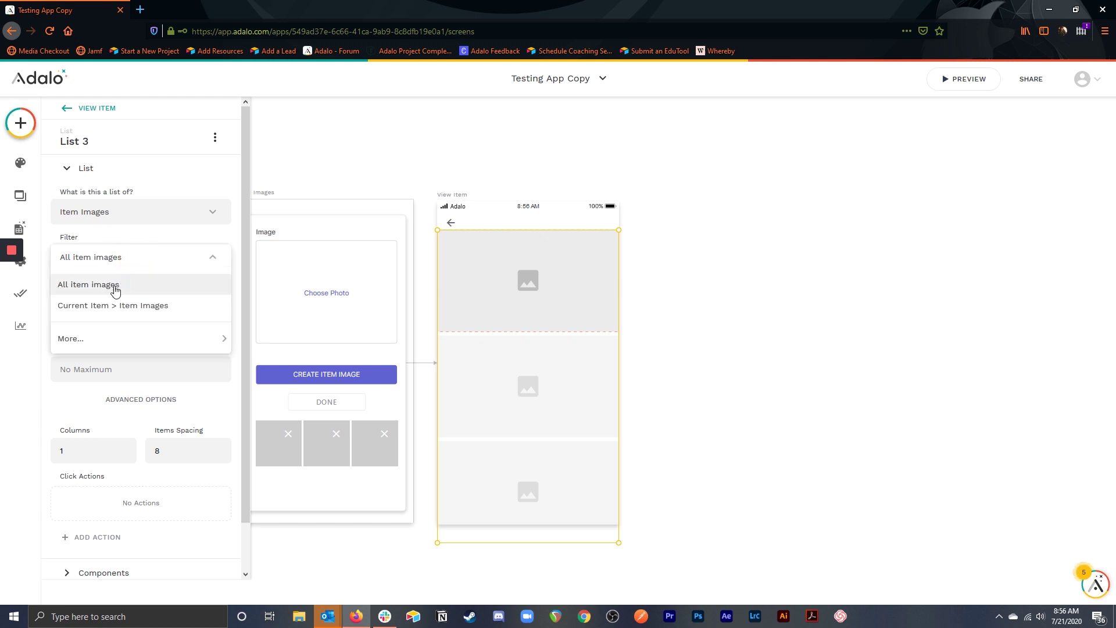
{"action": "left_click", "coordinate": [135, 307]}
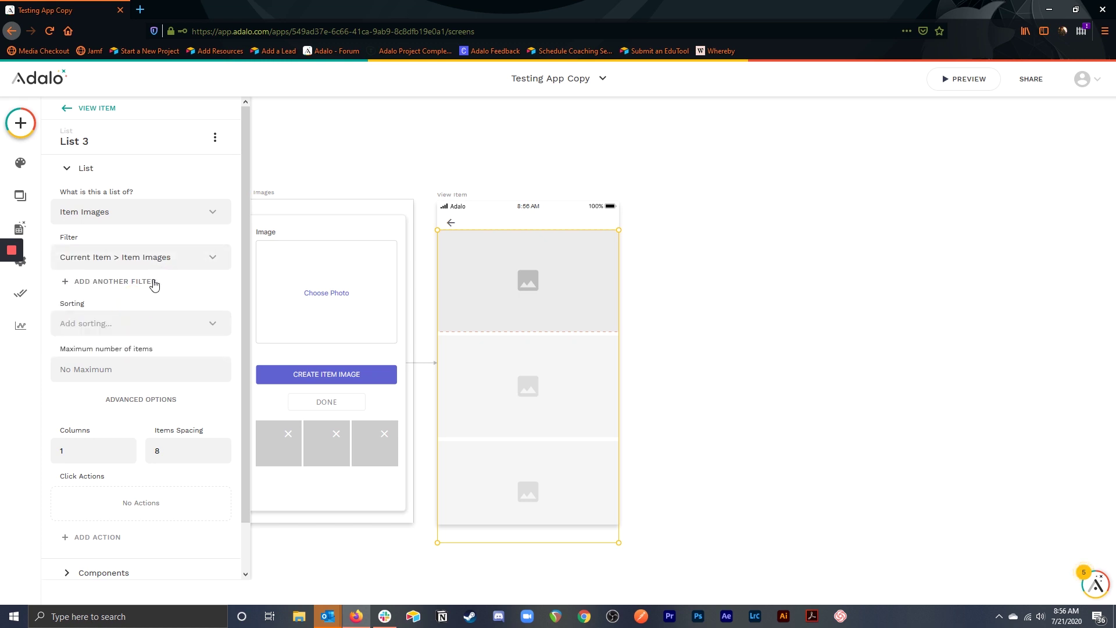
{"action": "left_click_drag", "start_coordinate": [531, 542], "coordinate": [533, 335]}
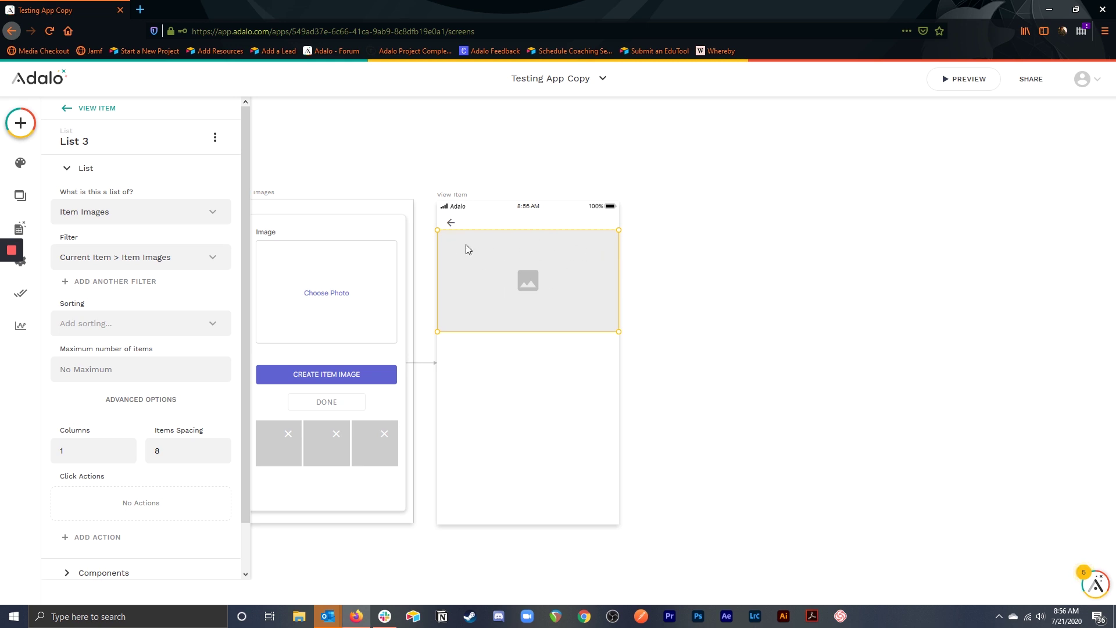
Add a custom filter to the View Item image list so Image Number is equal to the Input form value, then deselect the list
{"action": "left_click", "coordinate": [132, 282]}
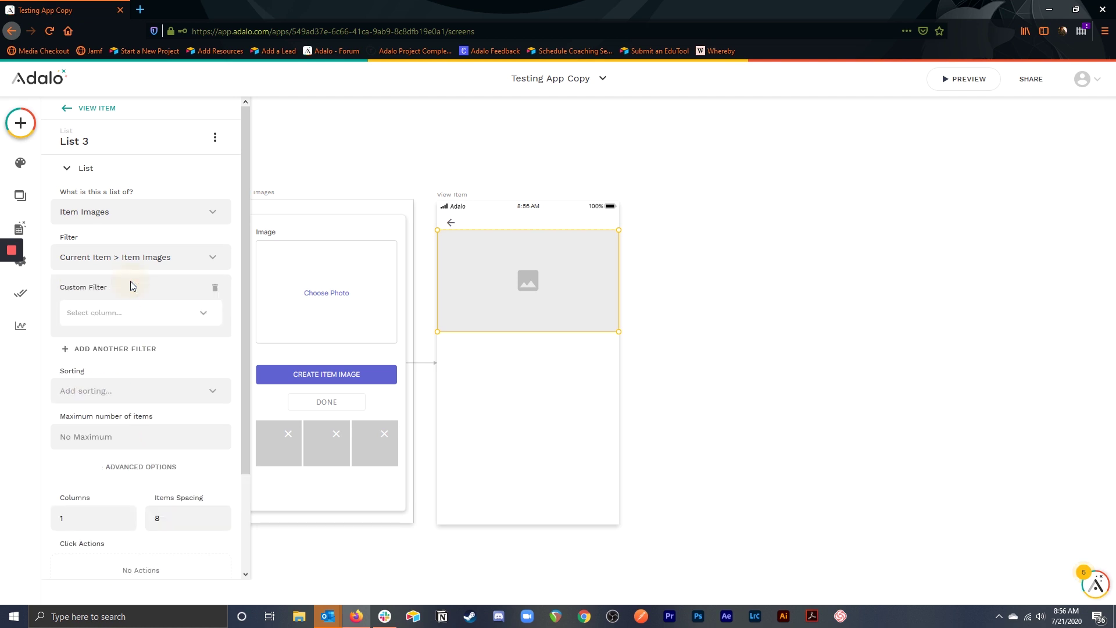
{"action": "left_click", "coordinate": [142, 315]}
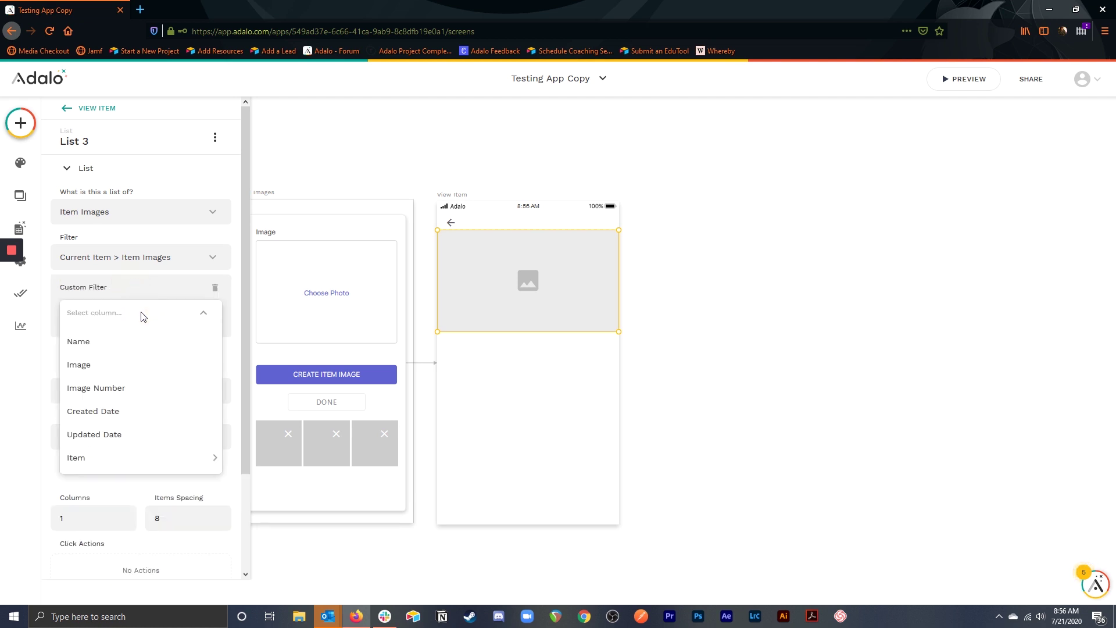
{"action": "left_click", "coordinate": [110, 387]}
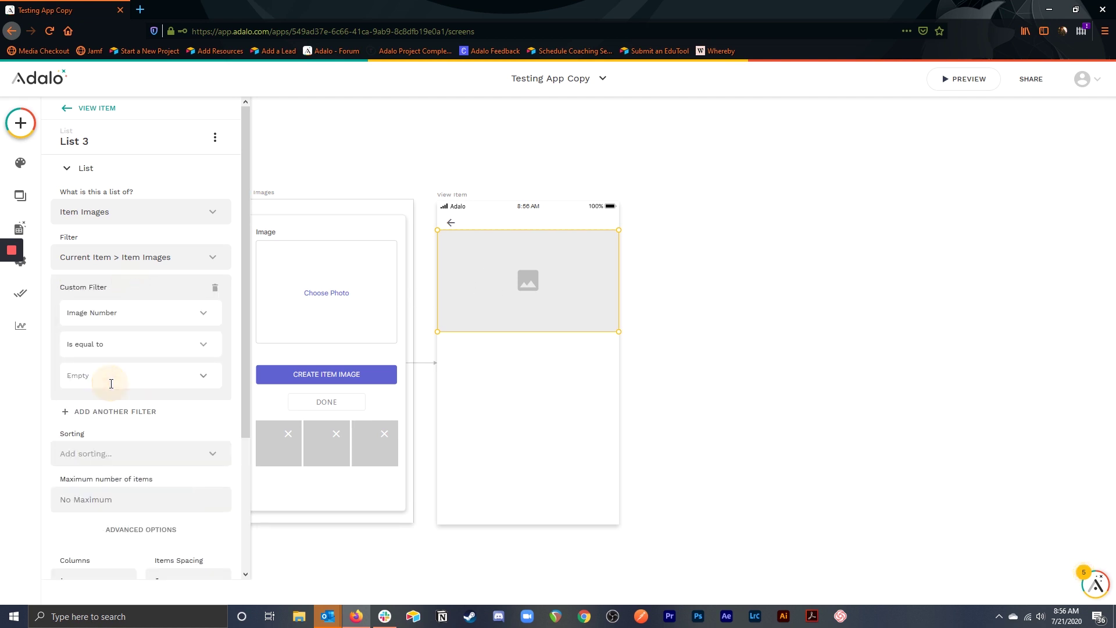
{"action": "left_click", "coordinate": [204, 375]}
{"action": "mouse_move", "coordinate": [210, 291]}
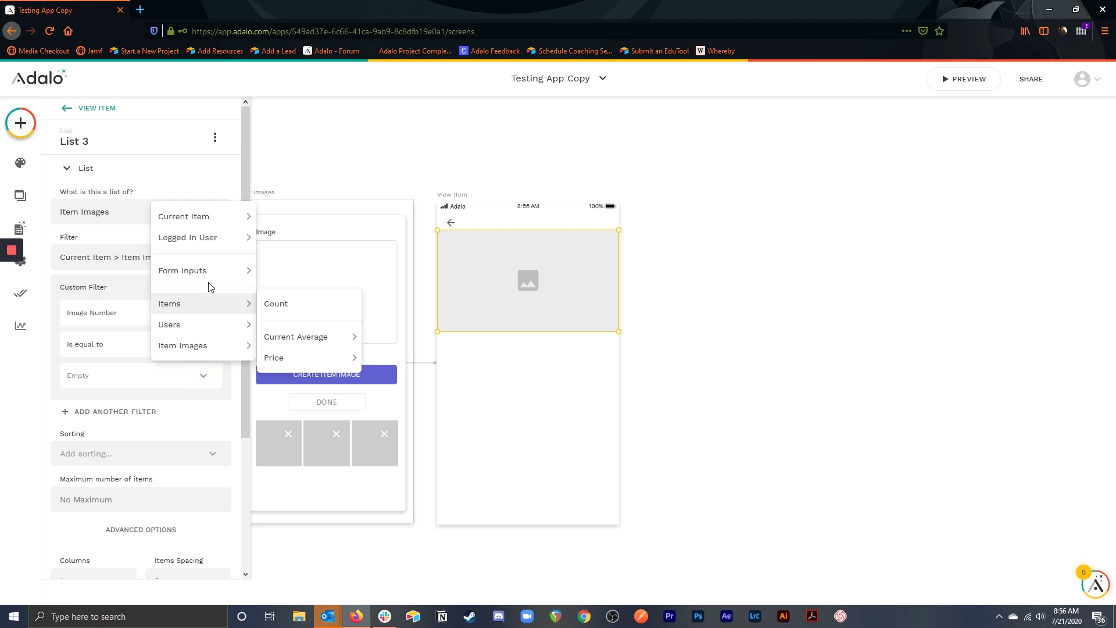
{"action": "mouse_move", "coordinate": [246, 268]}
{"action": "left_click", "coordinate": [291, 269]}
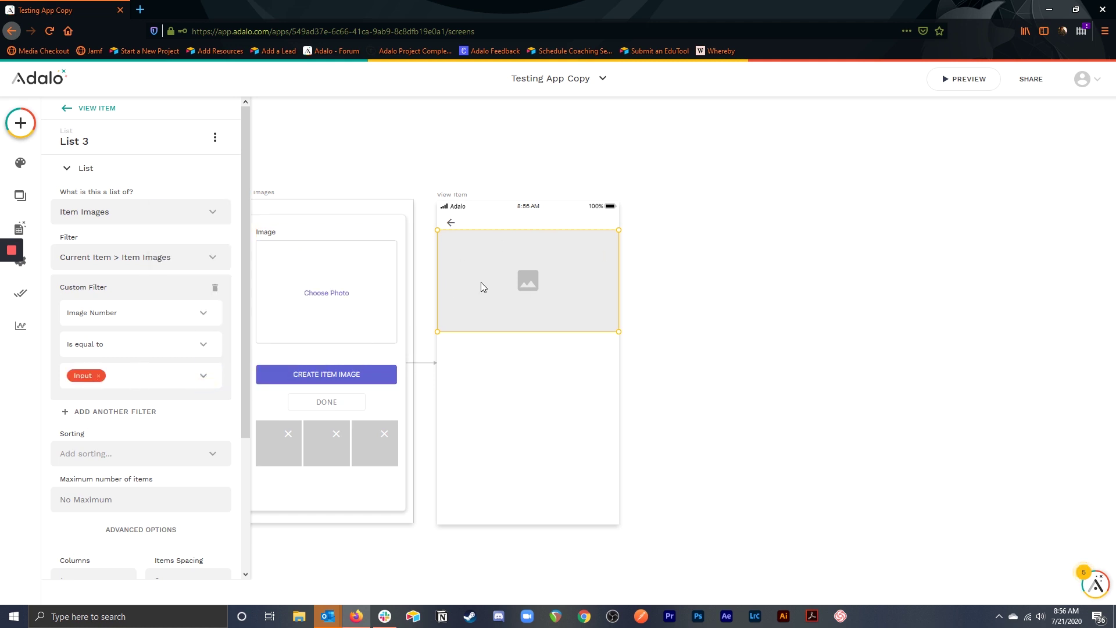
{"action": "left_click", "coordinate": [510, 169]}
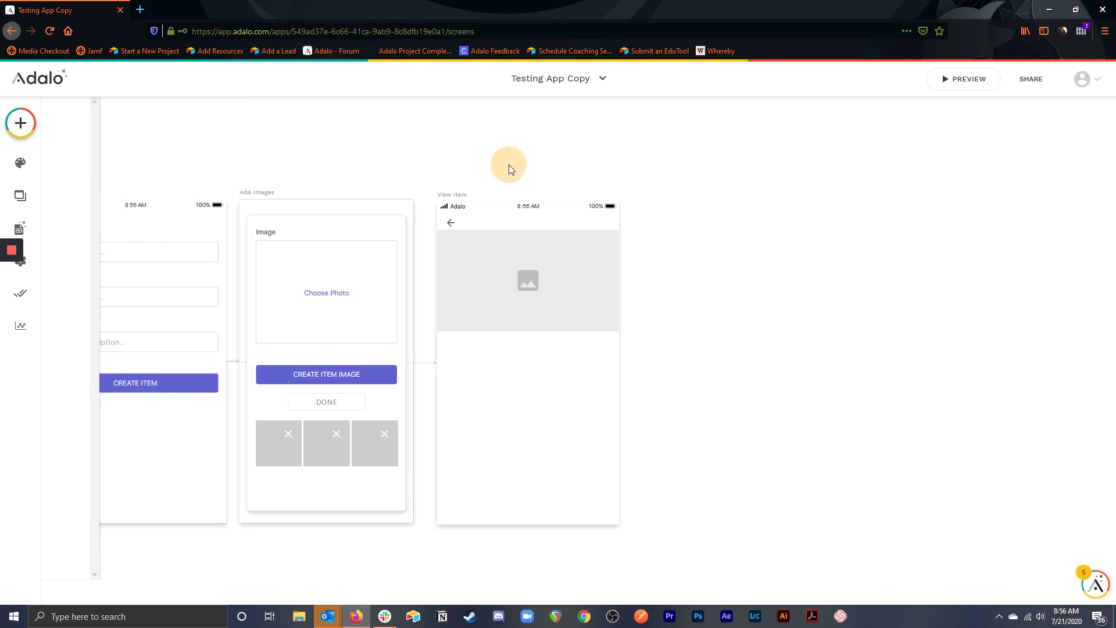
Set the default value of the View Item screen's hidden text input to 1, then deselect it
{"action": "left_click", "coordinate": [451, 199]}
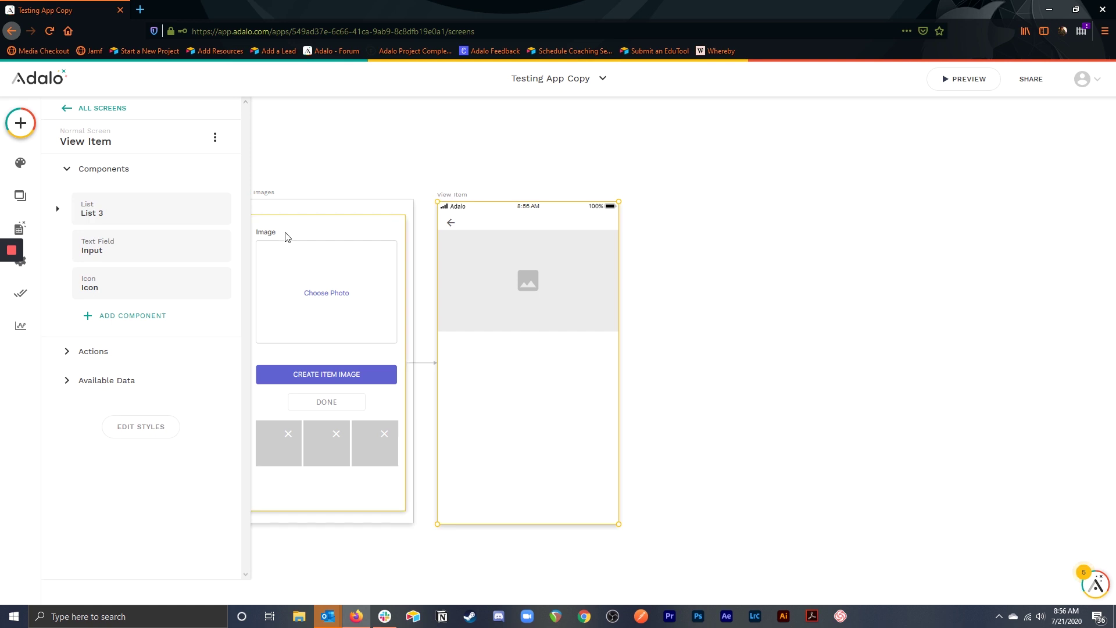
{"action": "left_click", "coordinate": [137, 248]}
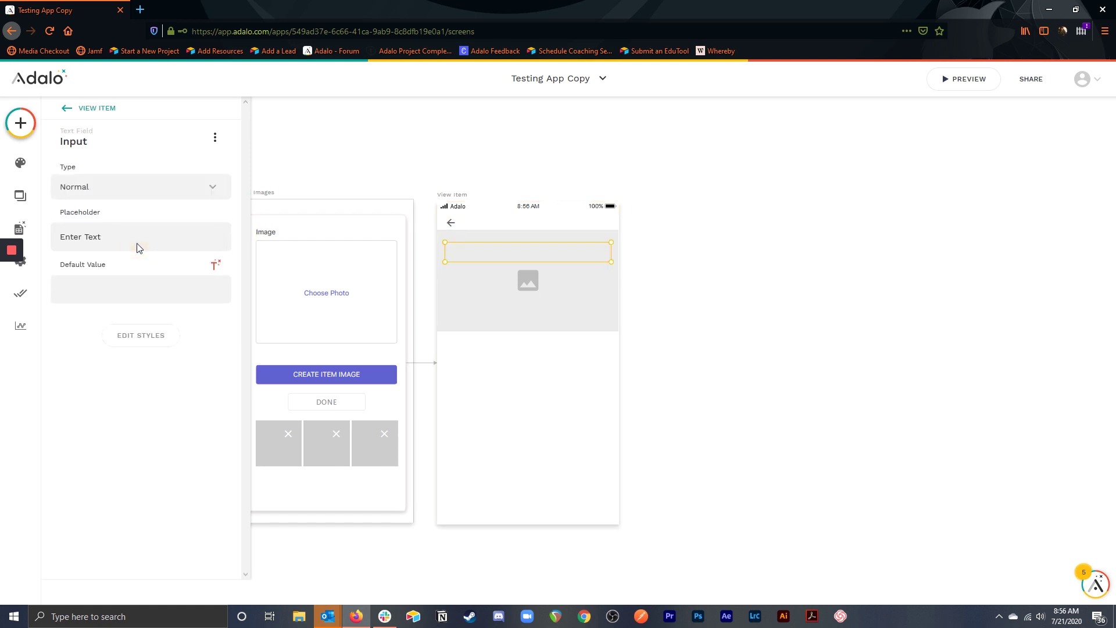
{"action": "left_click", "coordinate": [77, 284]}
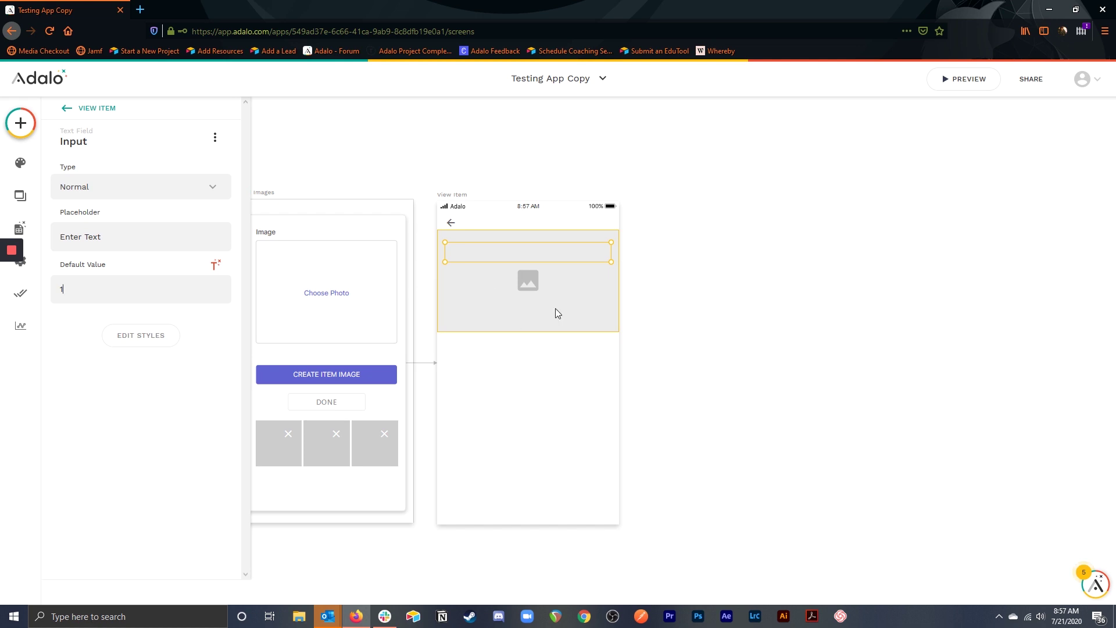
{"action": "left_click", "coordinate": [553, 159]}
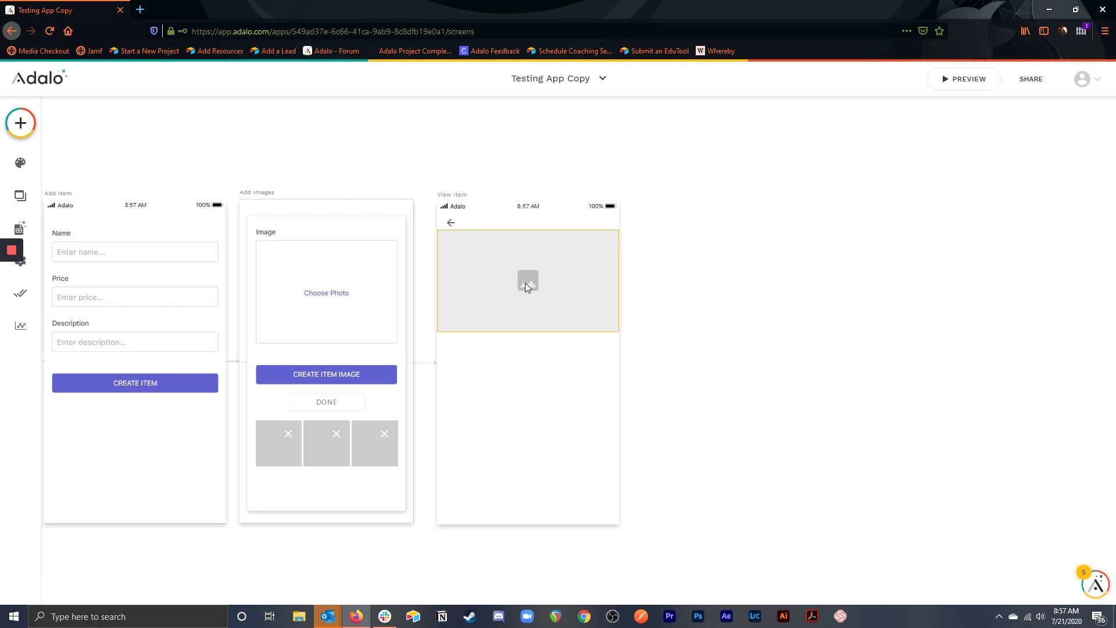
Set the source of the image inside the View Item list to Current Item Image > Image, then deselect it
{"action": "left_click", "coordinate": [526, 282]}
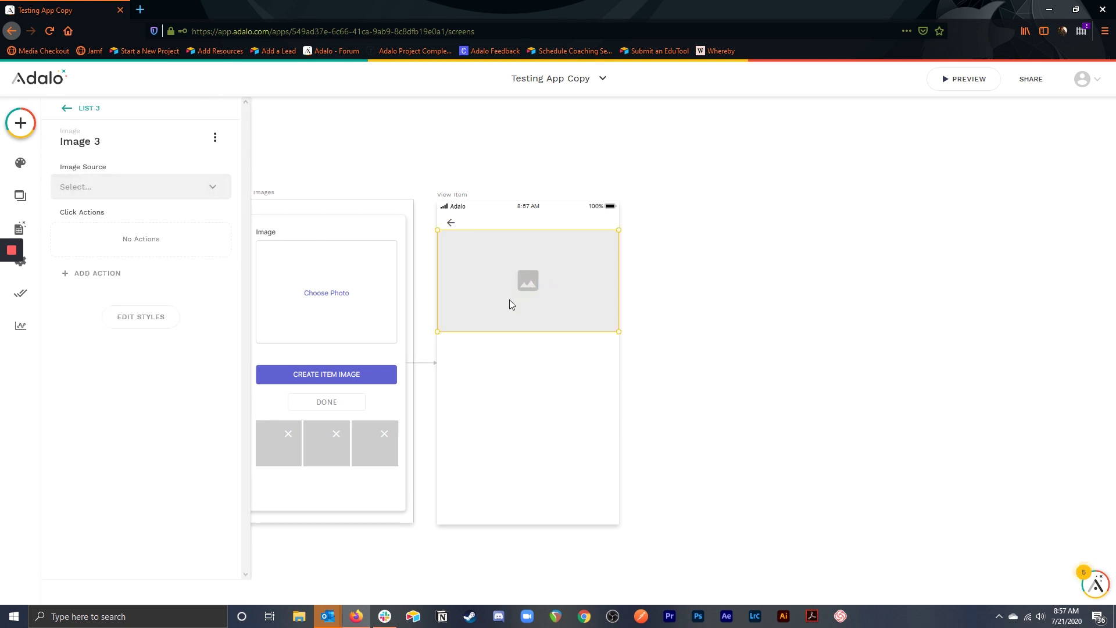
{"action": "left_click", "coordinate": [125, 188]}
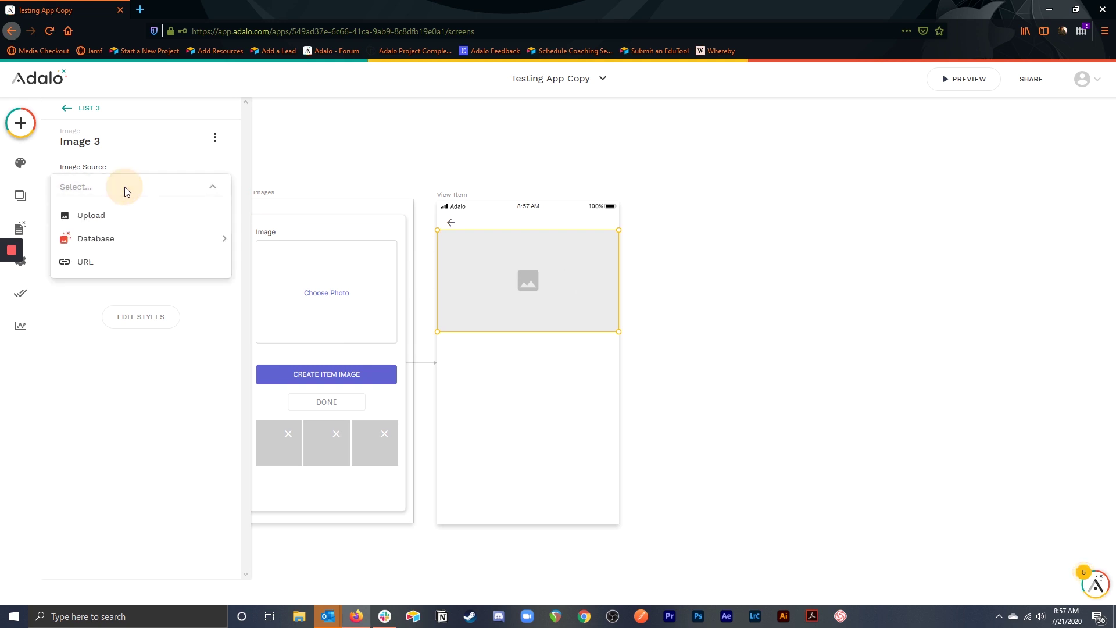
{"action": "mouse_move", "coordinate": [129, 240]}
{"action": "mouse_move", "coordinate": [301, 244]}
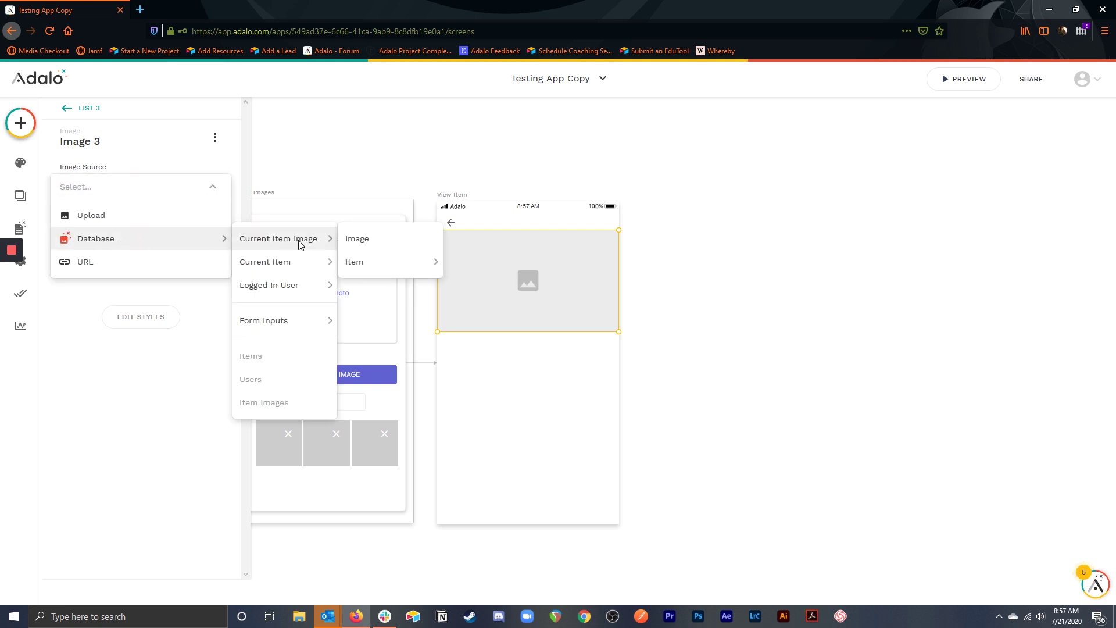
{"action": "left_click", "coordinate": [381, 239]}
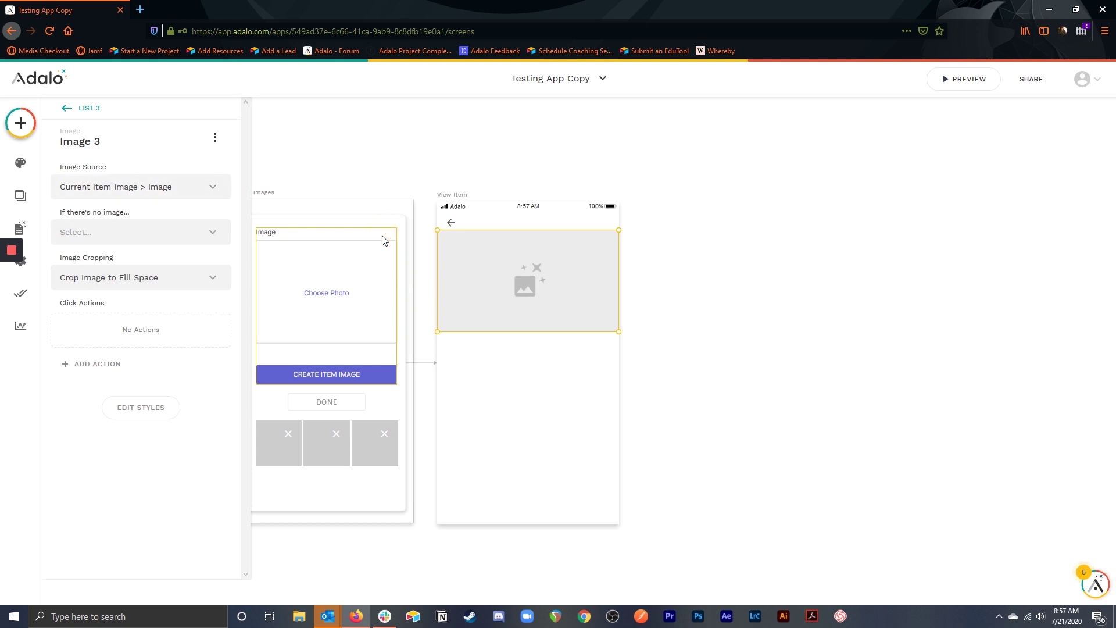
{"action": "left_click", "coordinate": [578, 147]}
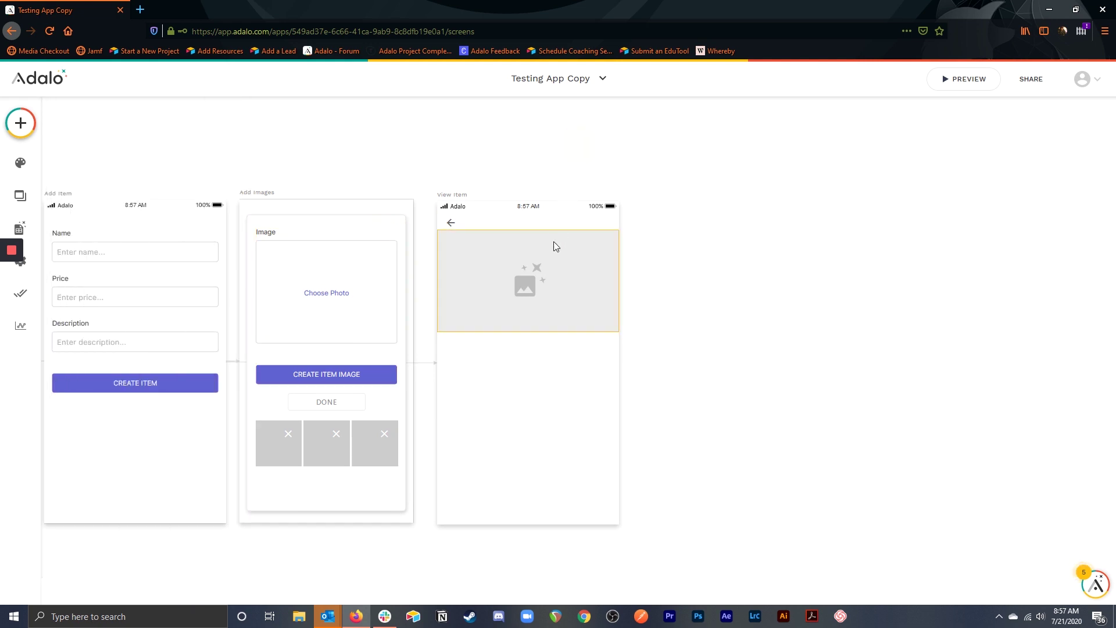
Set the View Item image list's maximum number of items to 1, leaving sorting unset, then deselect the list
{"action": "left_click", "coordinate": [523, 290]}
{"action": "scroll", "coordinate": [137, 349], "scroll_direction": "down", "scroll_amount": 5}
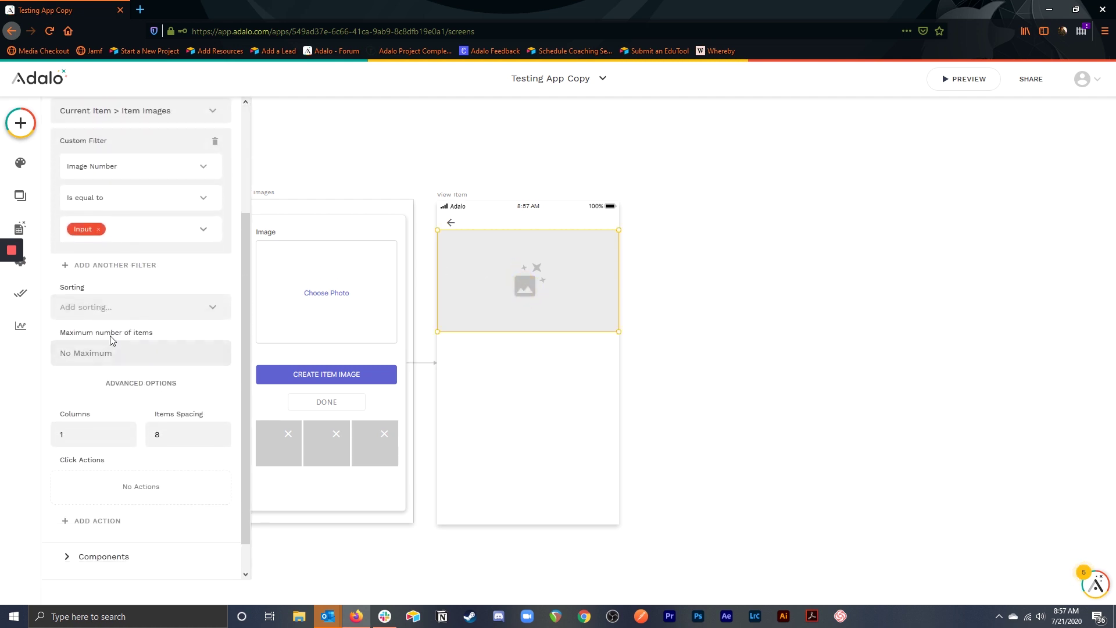
{"action": "left_click", "coordinate": [133, 307]}
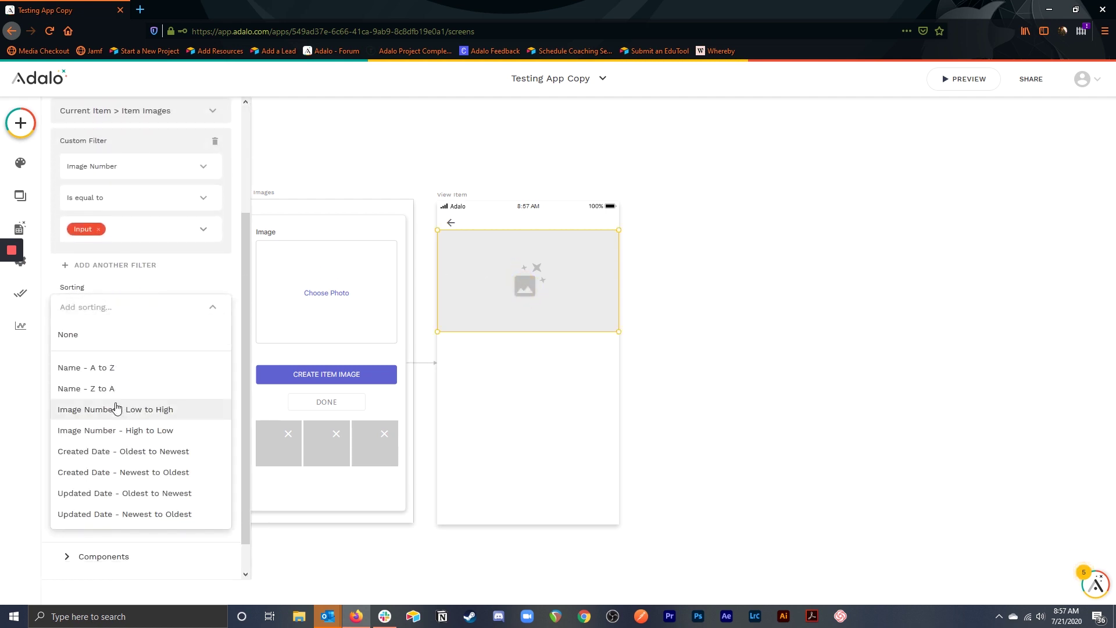
{"action": "left_click", "coordinate": [36, 378]}
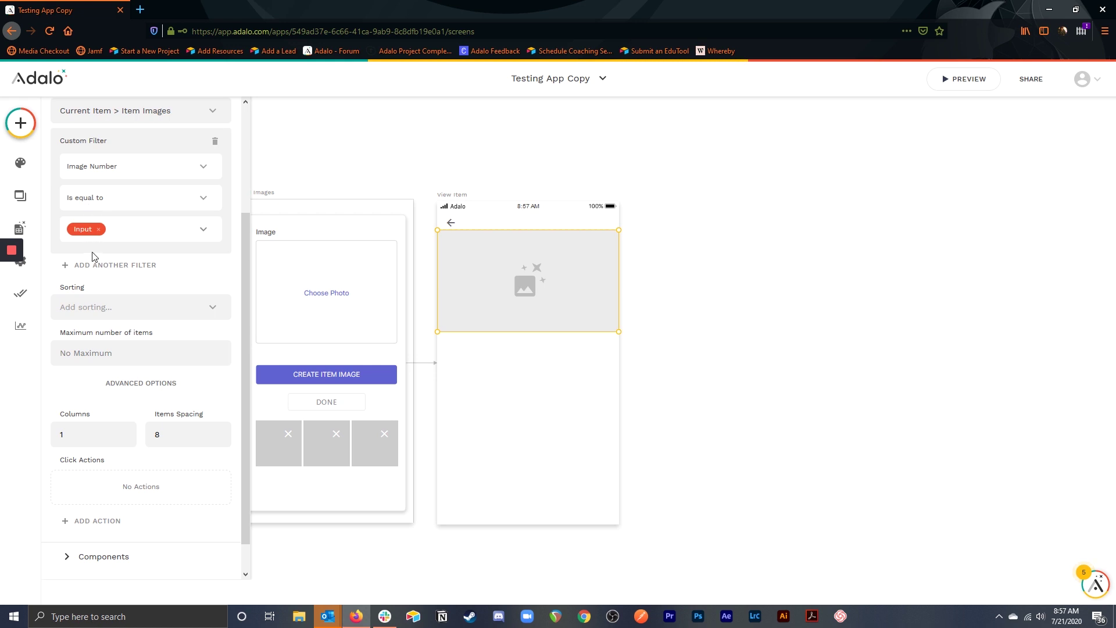
{"action": "left_click", "coordinate": [111, 354]}
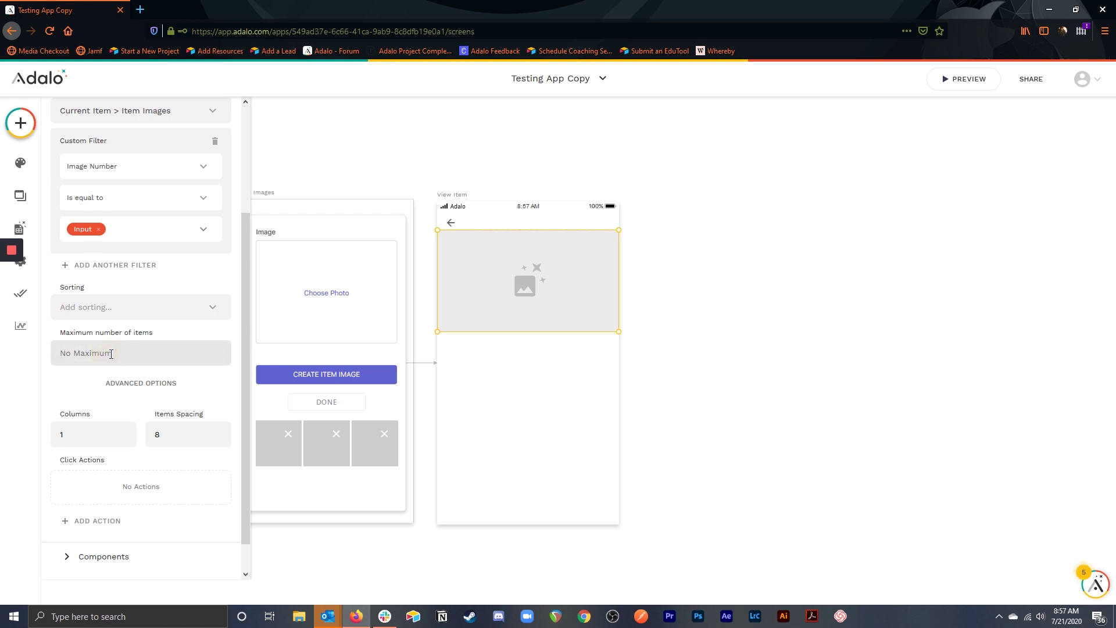
{"action": "type", "text": "1"}
{"action": "key", "text": "Return"}
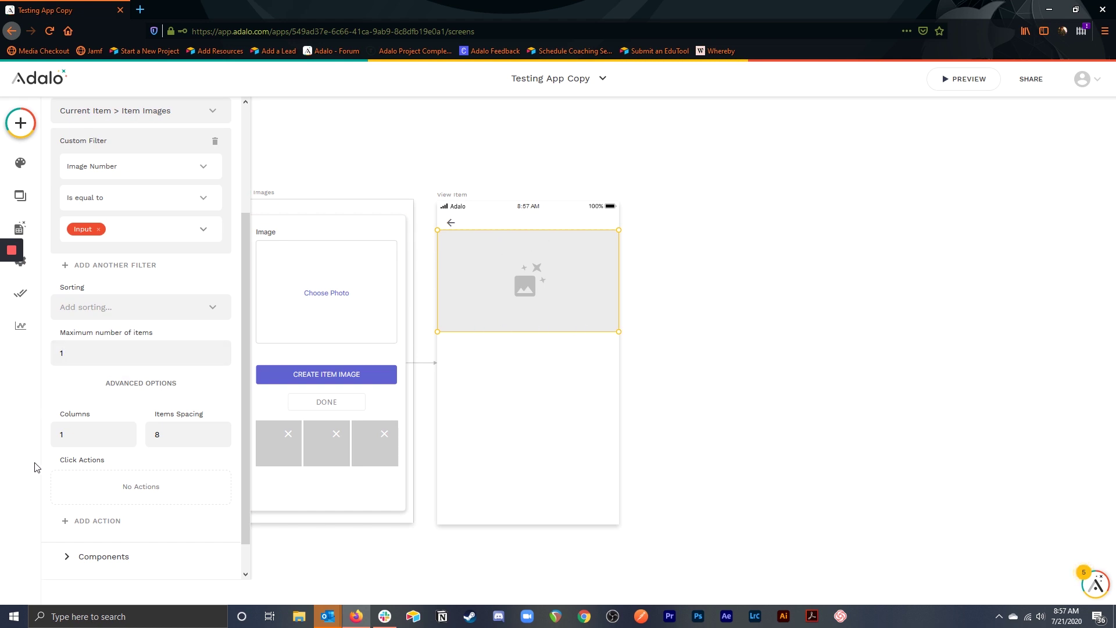
{"action": "left_click", "coordinate": [558, 382]}
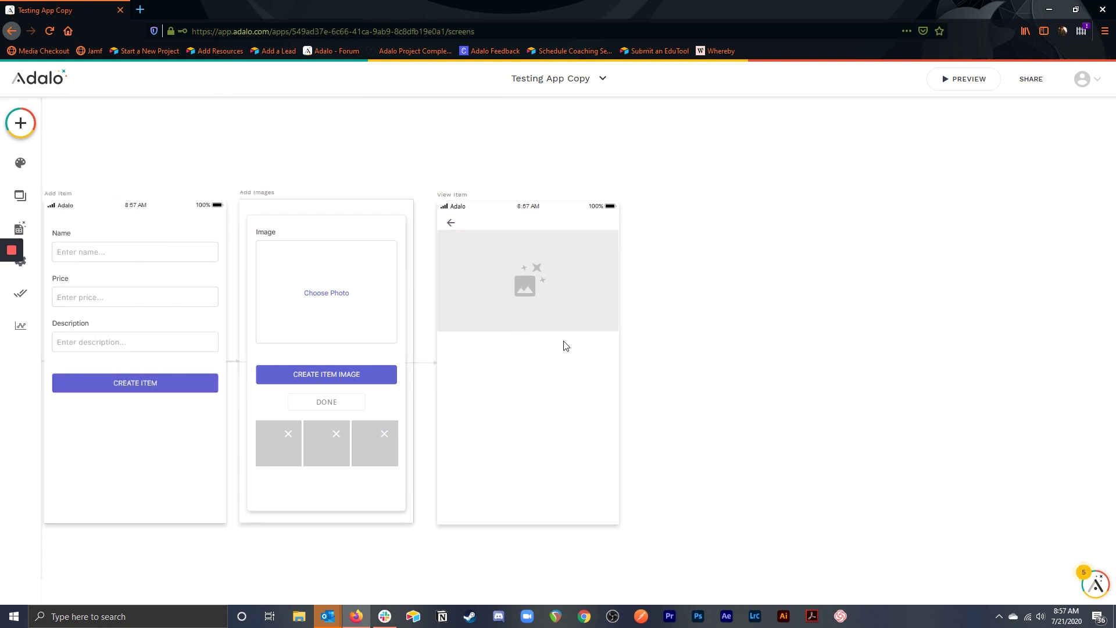
Add an icon at the left edge of the View Item image, inside the list, and change it to keyboard_arrow_left
{"action": "left_click", "coordinate": [20, 123]}
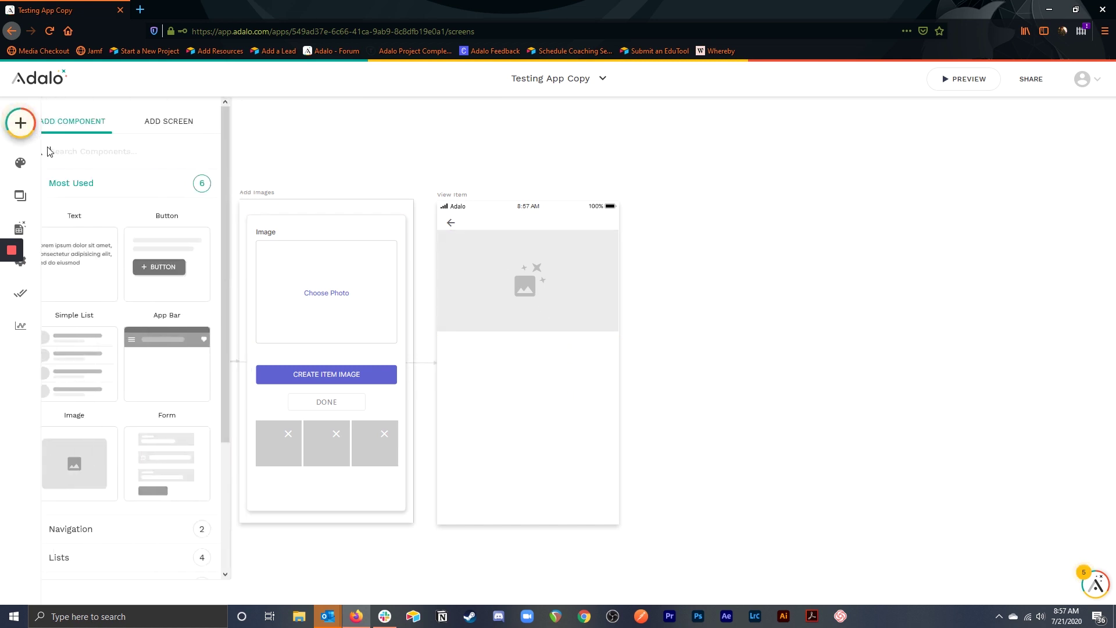
{"action": "scroll", "coordinate": [110, 399], "scroll_direction": "down", "scroll_amount": 5}
{"action": "left_click", "coordinate": [75, 412]}
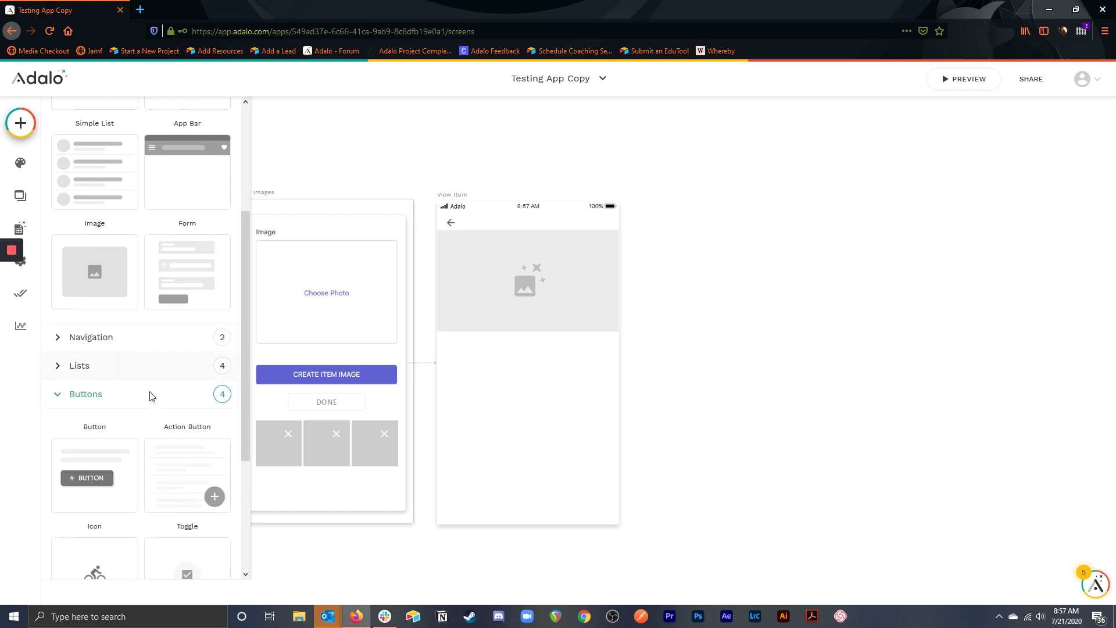
{"action": "scroll", "coordinate": [149, 394], "scroll_direction": "down", "scroll_amount": 3}
{"action": "left_click_drag", "start_coordinate": [98, 400], "coordinate": [450, 281]}
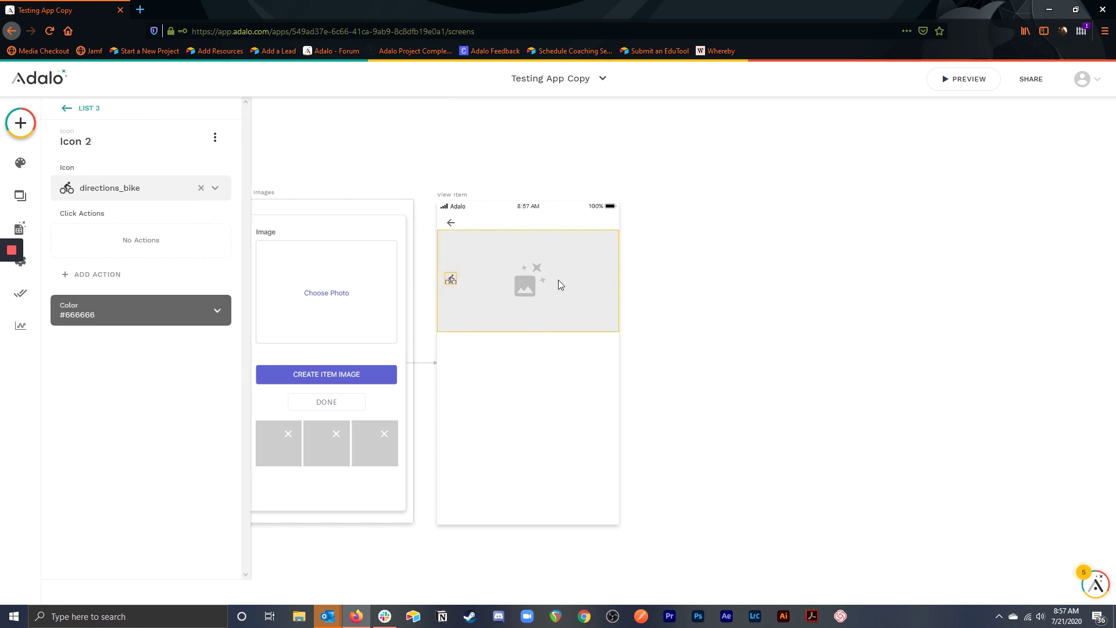
{"action": "left_click", "coordinate": [147, 190]}
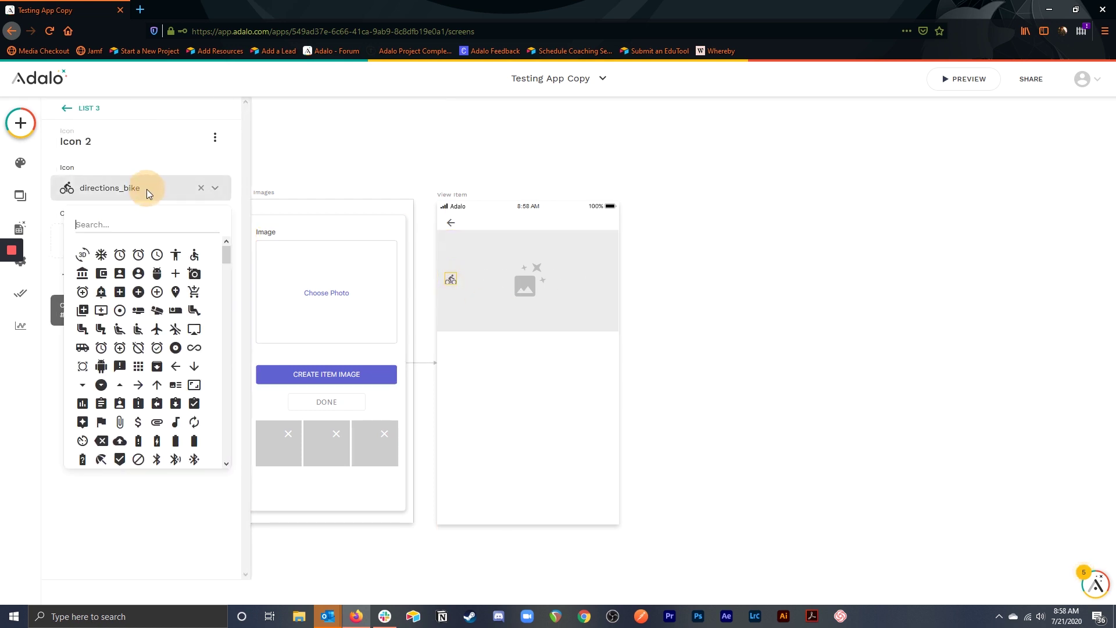
{"action": "type", "text": "arrow"}
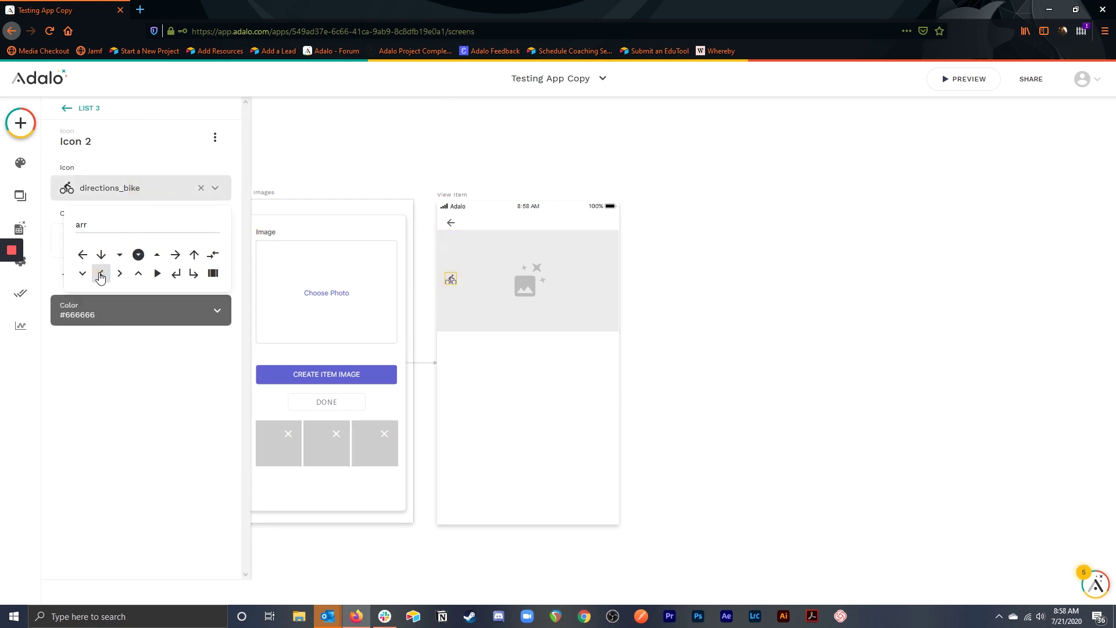
{"action": "left_click", "coordinate": [102, 273]}
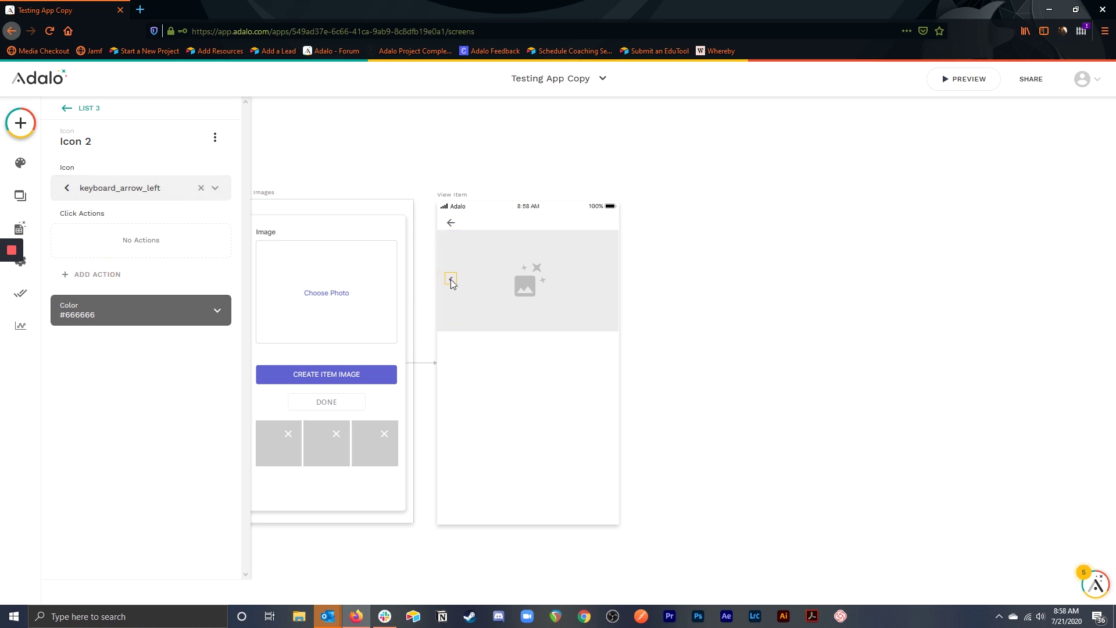
Duplicate the arrow icon to the right edge of the View Item image at the same height and change the copy to keyboard_arrow_right
{"action": "left_click_drag", "start_coordinate": [451, 280], "coordinate": [598, 277]}
{"action": "left_click", "coordinate": [142, 187]}
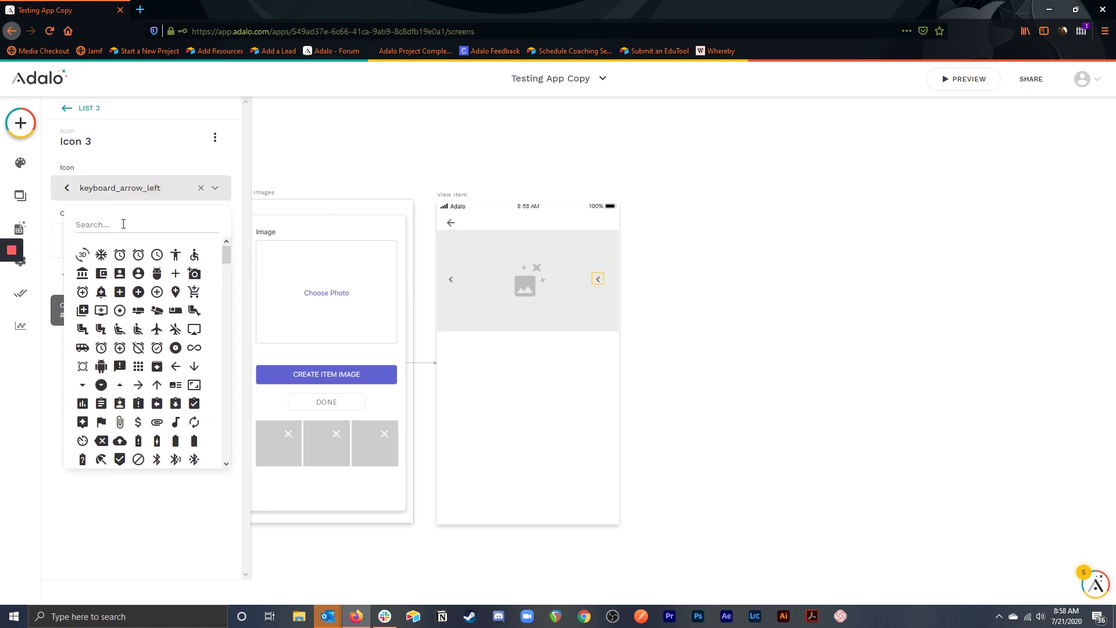
{"action": "type", "text": "arro"}
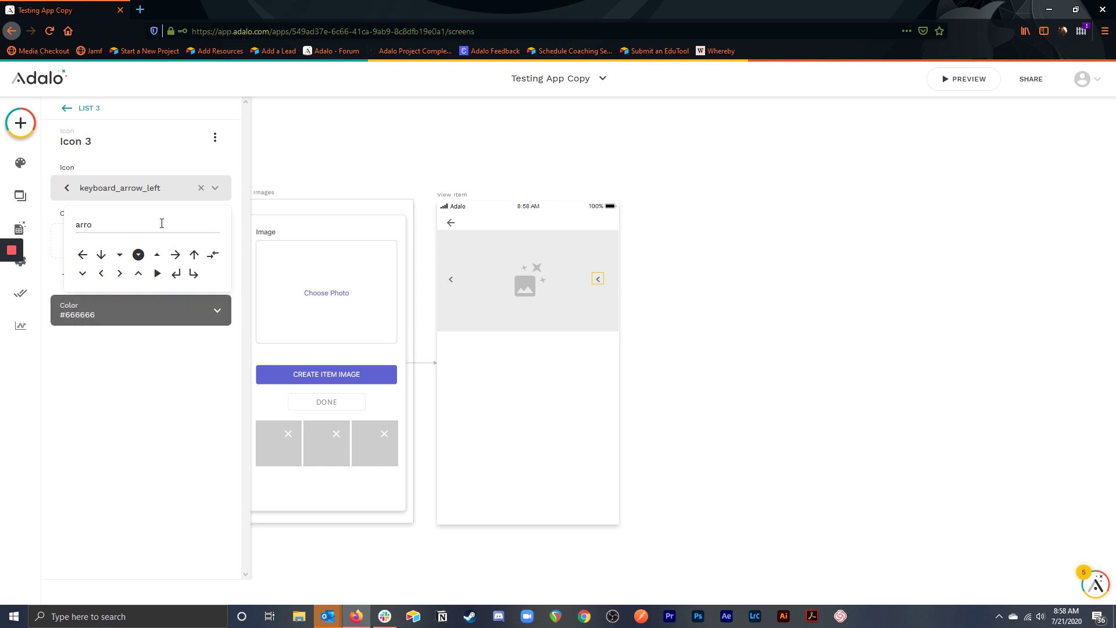
{"action": "left_click", "coordinate": [120, 273]}
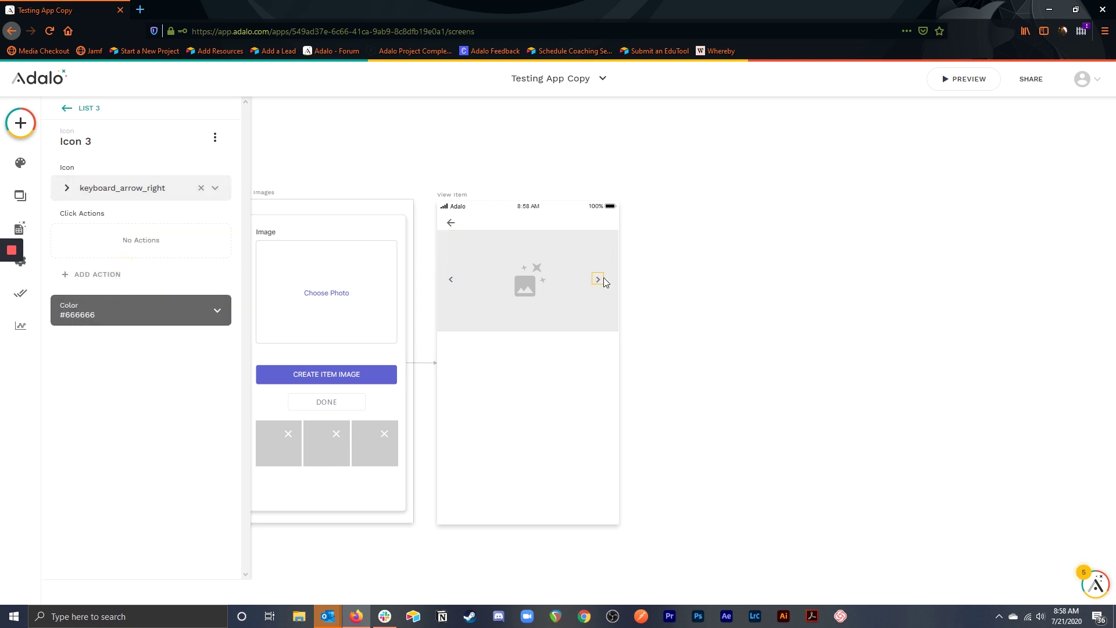
{"action": "left_click_drag", "start_coordinate": [604, 279], "coordinate": [606, 278]}
Set the View Item image's cropping to Show Full Image (Don't Crop), then deselect it
{"action": "left_click", "coordinate": [526, 269]}
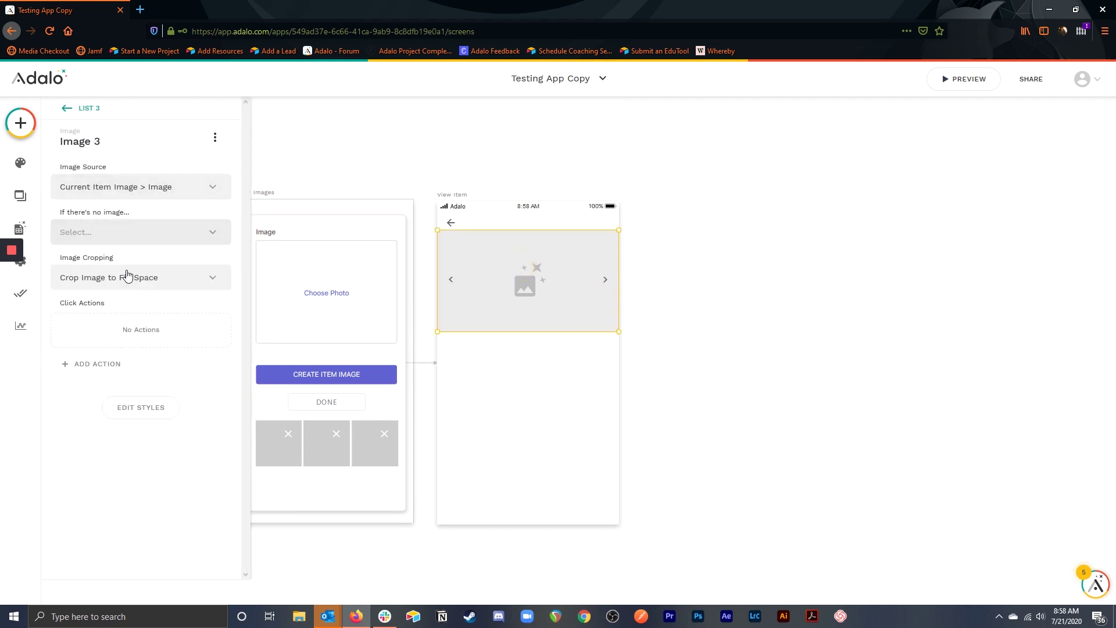
{"action": "left_click", "coordinate": [137, 281]}
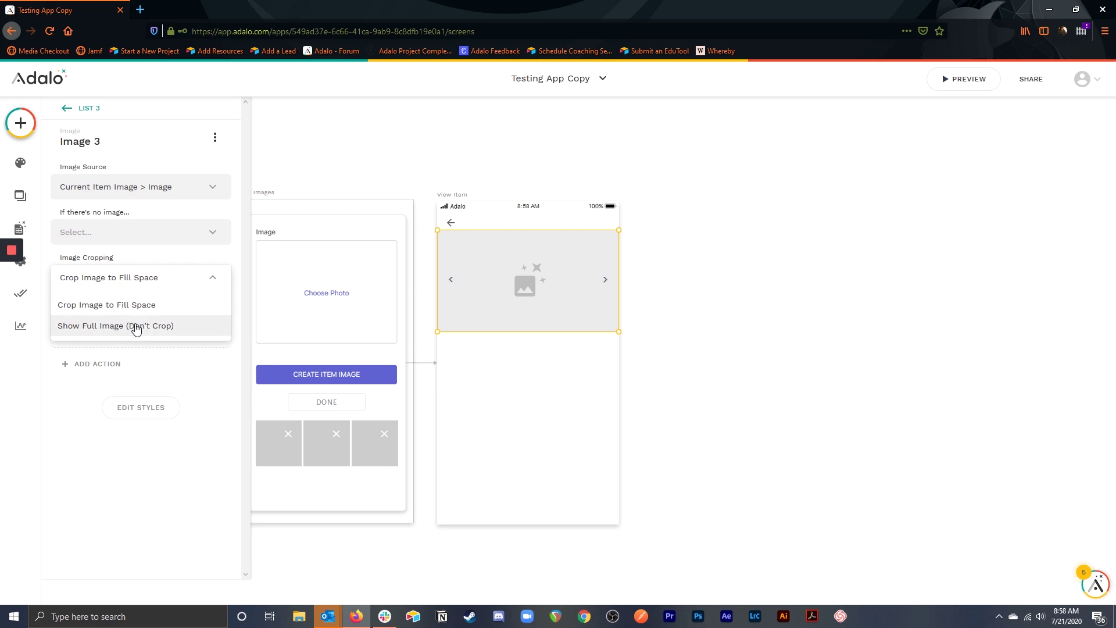
{"action": "left_click", "coordinate": [138, 325]}
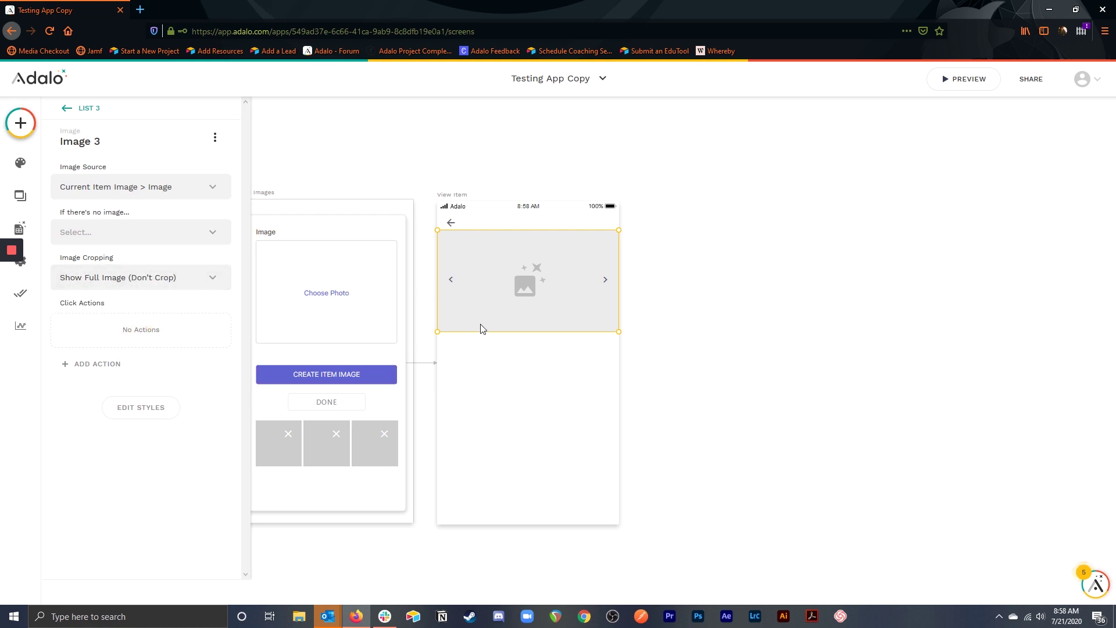
{"action": "left_click", "coordinate": [528, 388]}
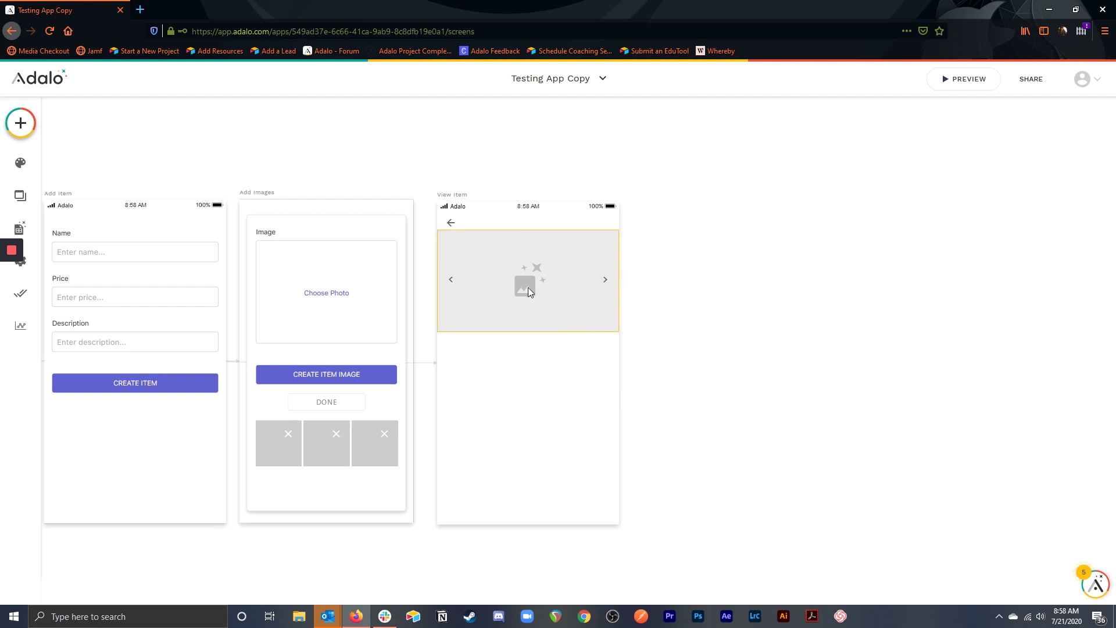
Turn the left arrow icon on the View Item image into a list of Item Images
{"action": "left_click", "coordinate": [451, 281]}
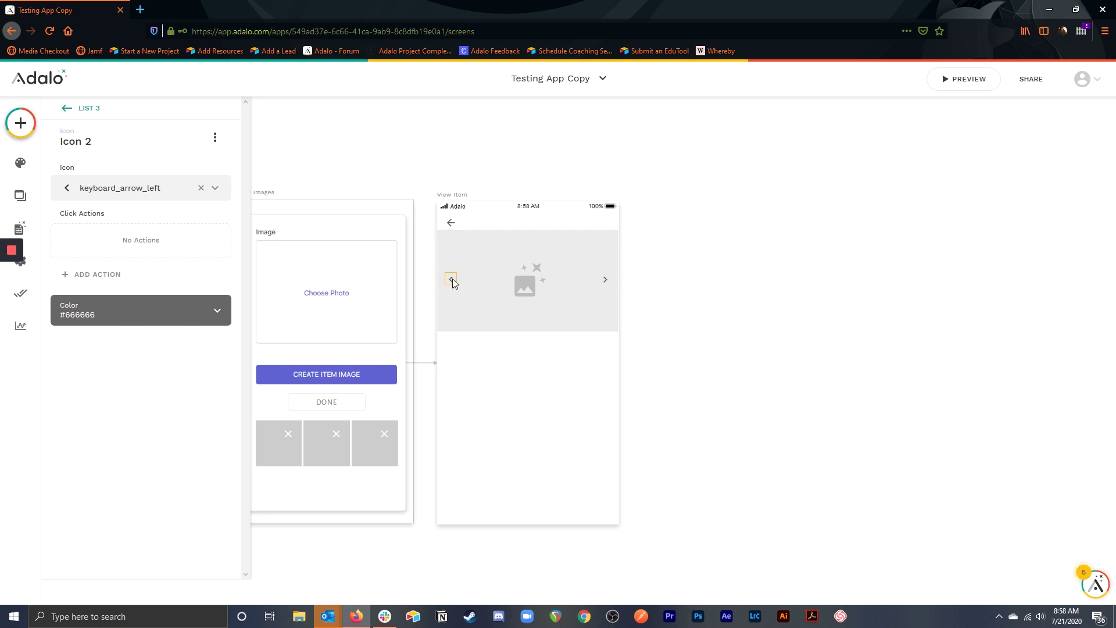
{"action": "right_click", "coordinate": [466, 280]}
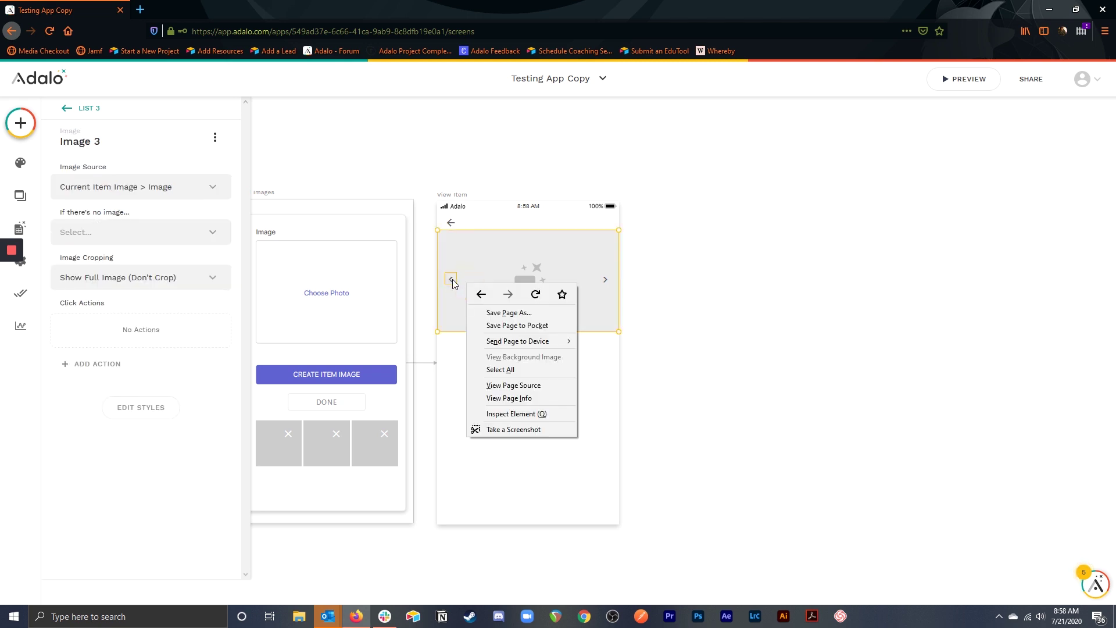
{"action": "left_click", "coordinate": [453, 279]}
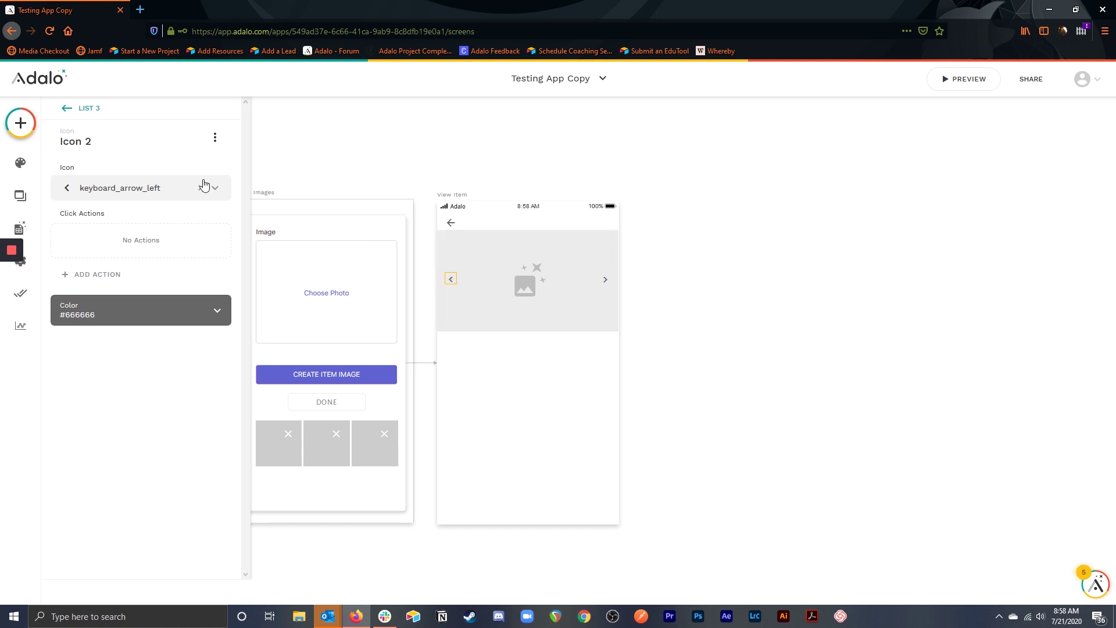
{"action": "left_click", "coordinate": [215, 138]}
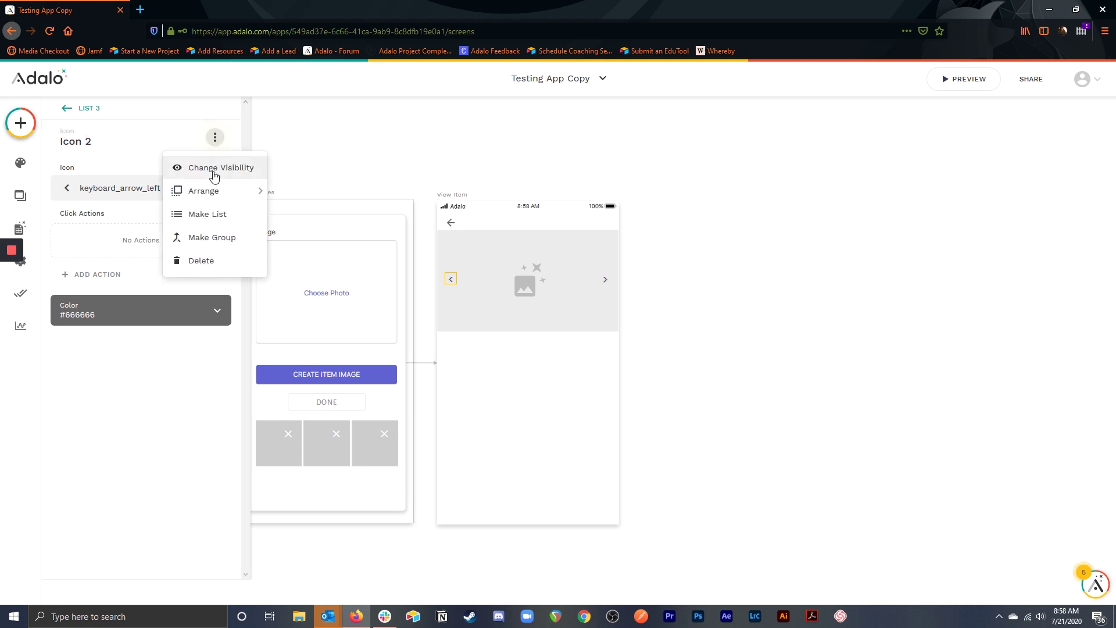
{"action": "left_click", "coordinate": [214, 215]}
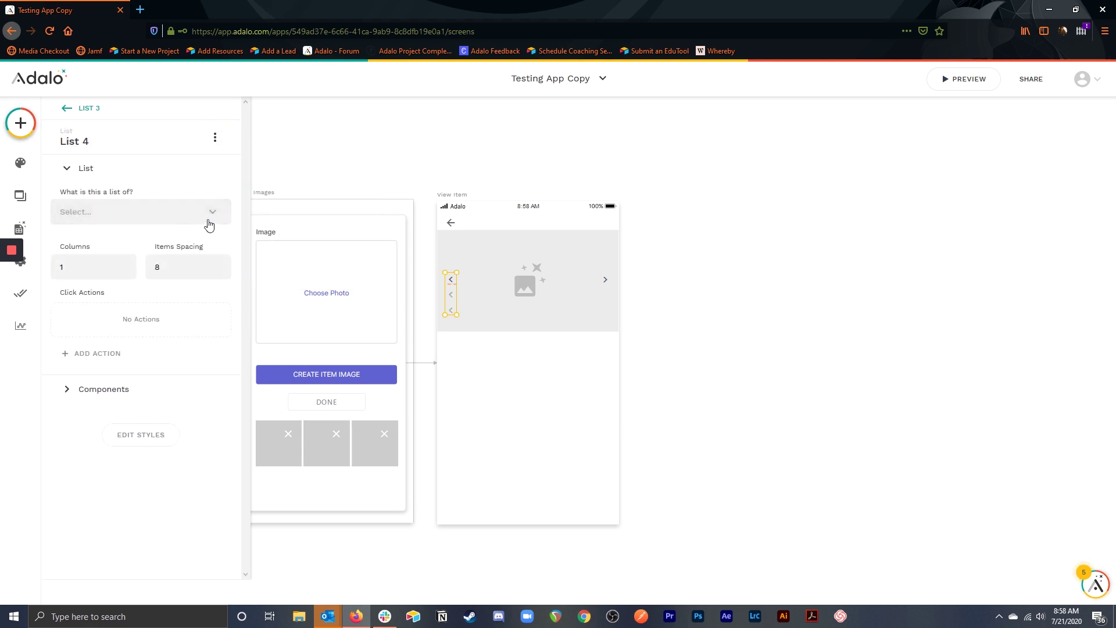
{"action": "left_click", "coordinate": [129, 212]}
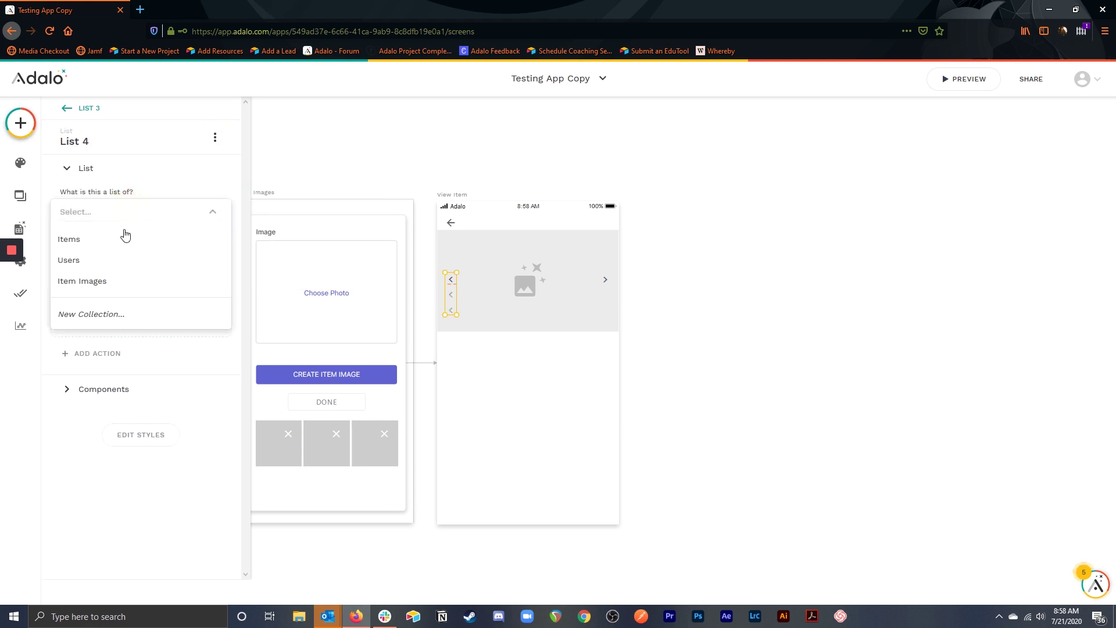
{"action": "left_click", "coordinate": [107, 282]}
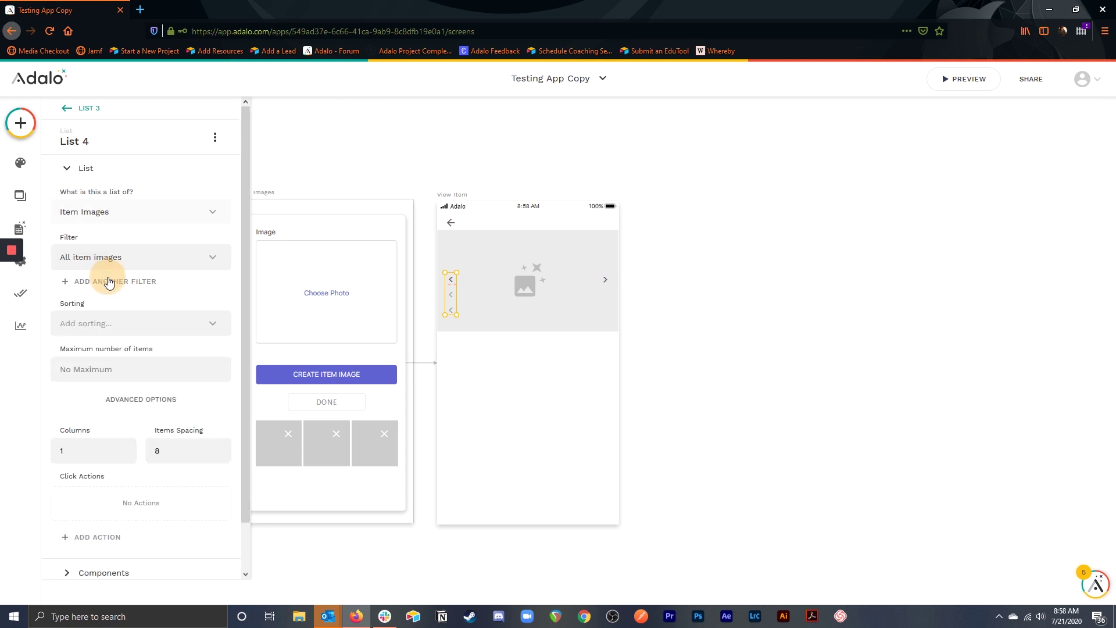
Filter the left arrow's list to Current Item > Item Images, without any custom filter
{"action": "left_click", "coordinate": [144, 283]}
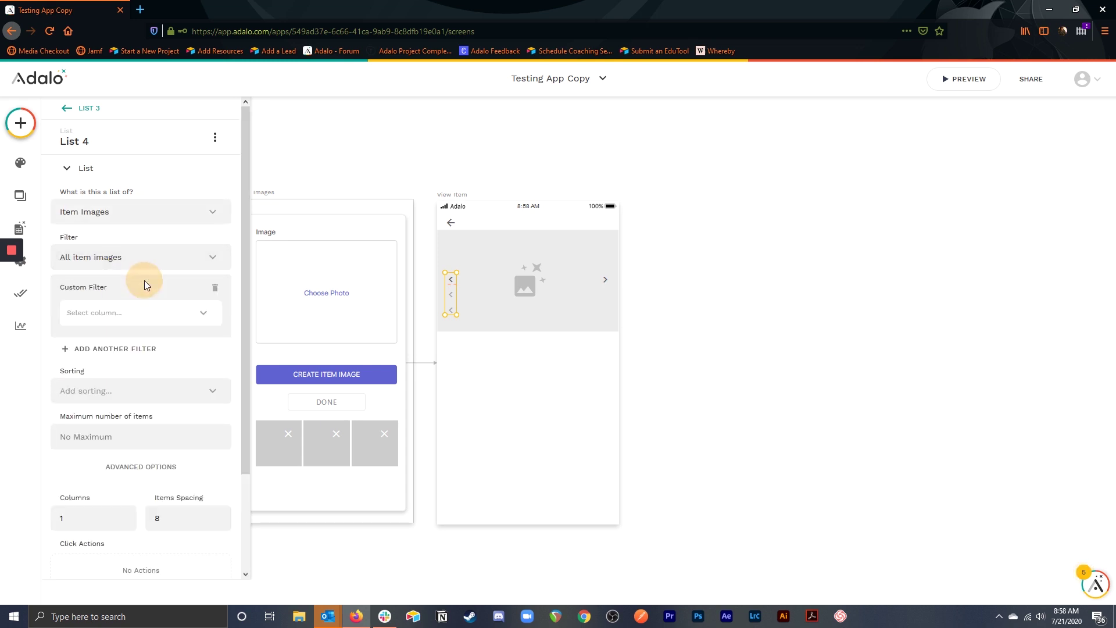
{"action": "left_click", "coordinate": [215, 288]}
{"action": "left_click", "coordinate": [163, 257]}
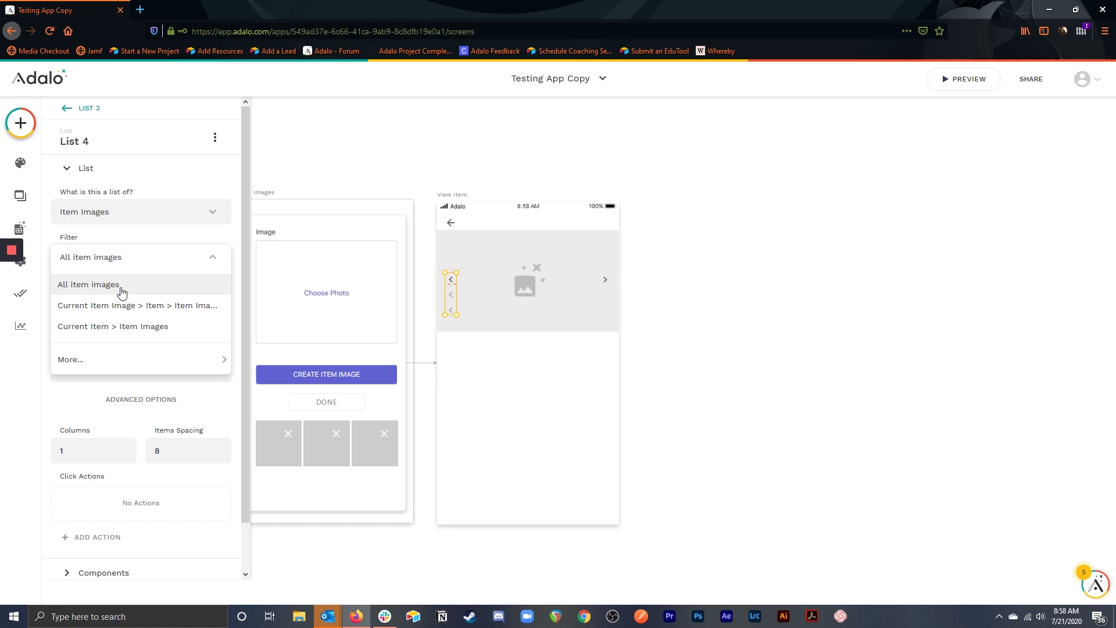
{"action": "left_click", "coordinate": [143, 326]}
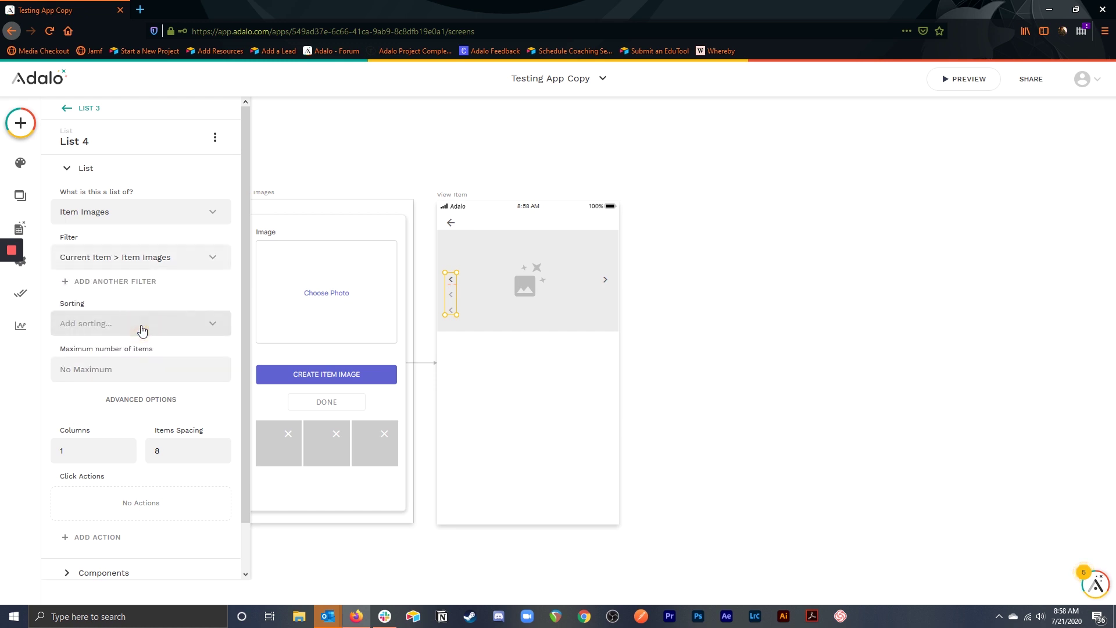
Sort the left arrow's list by Image Number - High to Low and set its maximum number of items to 1
{"action": "left_click", "coordinate": [118, 323]}
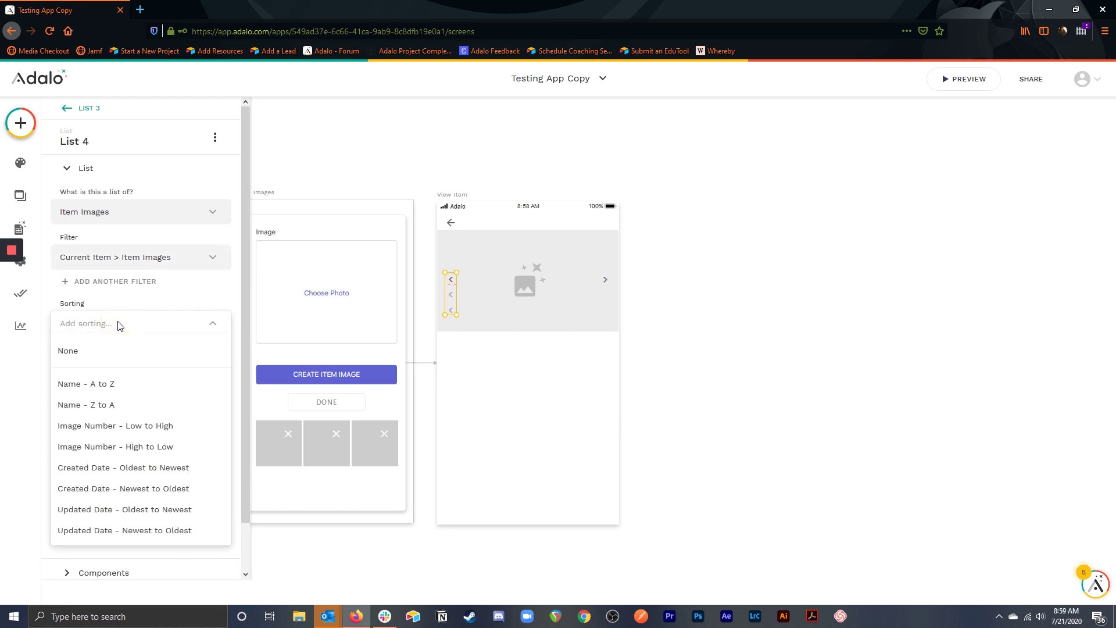
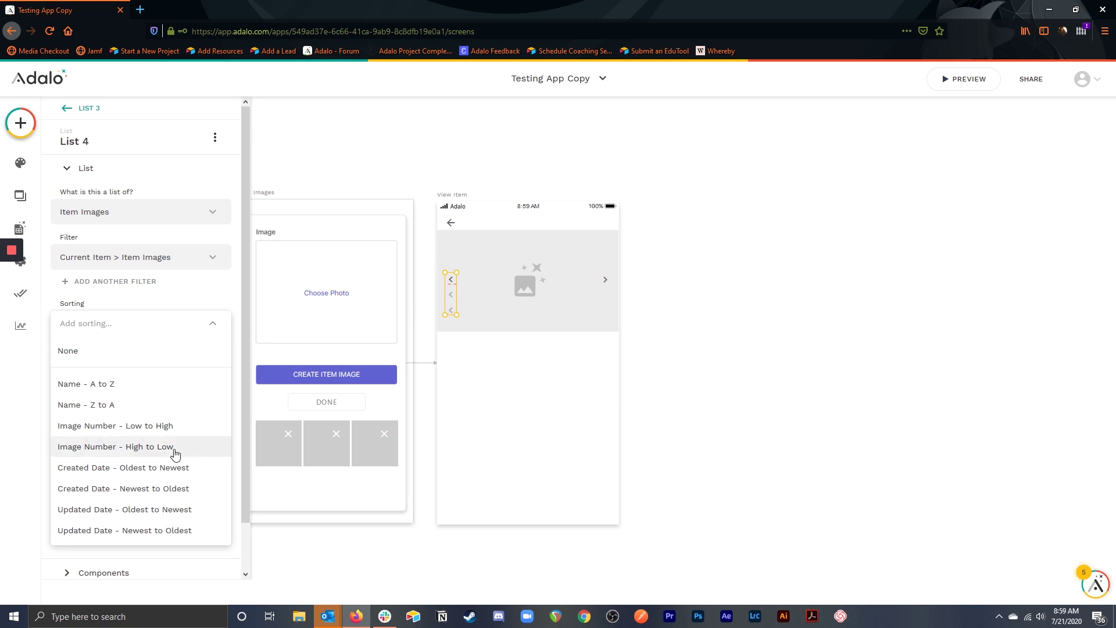
{"action": "left_click", "coordinate": [129, 450]}
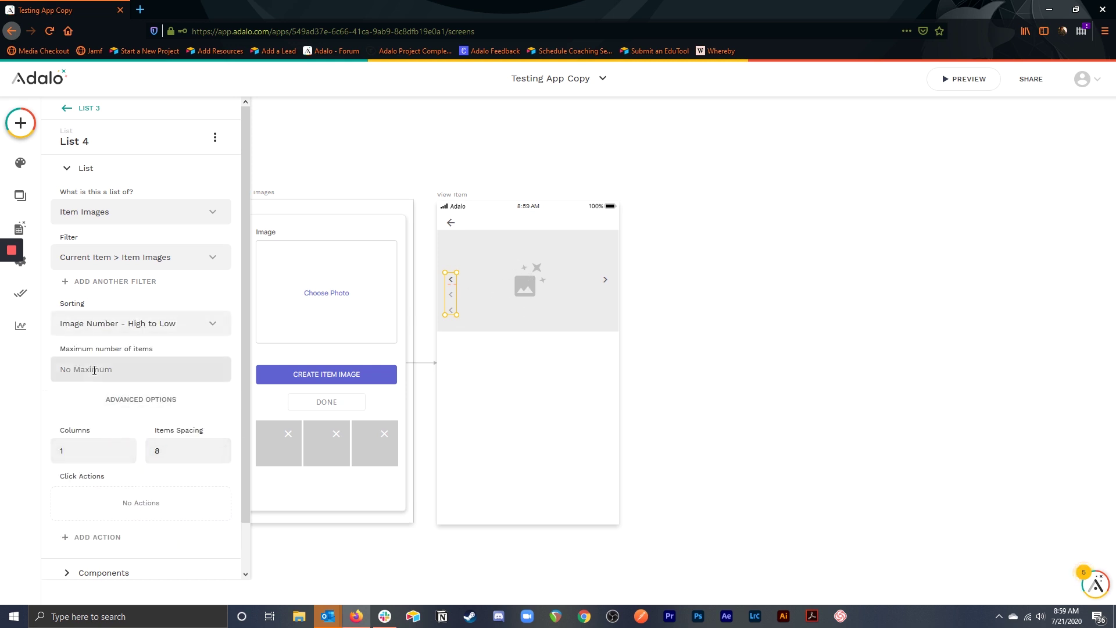
{"action": "type", "text": "1"}
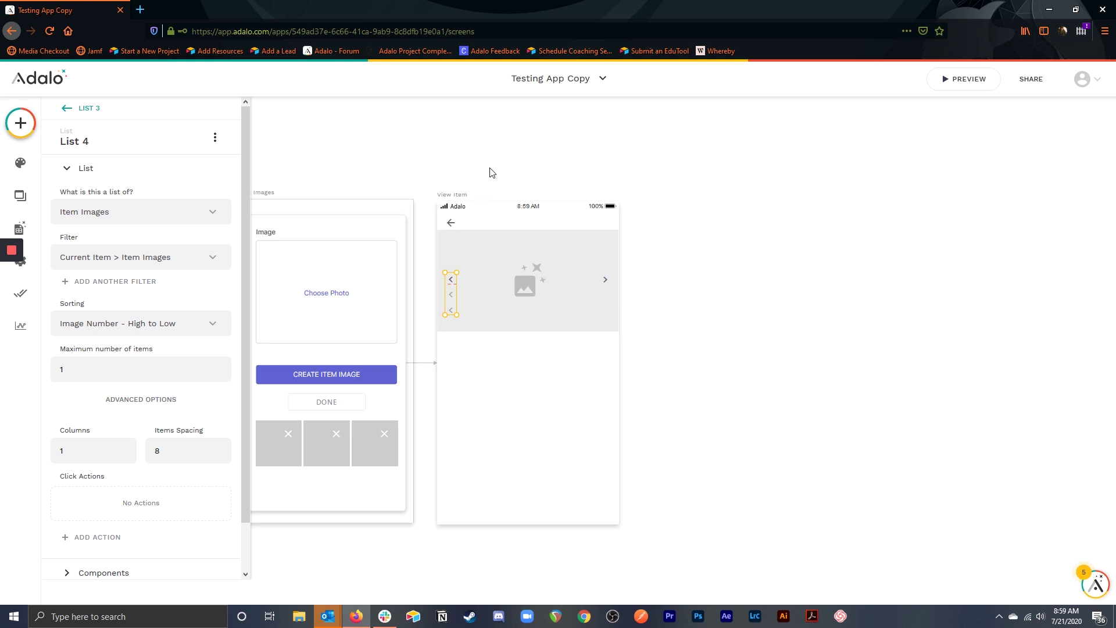
Shorten the left arrow's list on the View Item screen to the height of a single arrow
{"action": "key", "text": "ctrl+equal"}
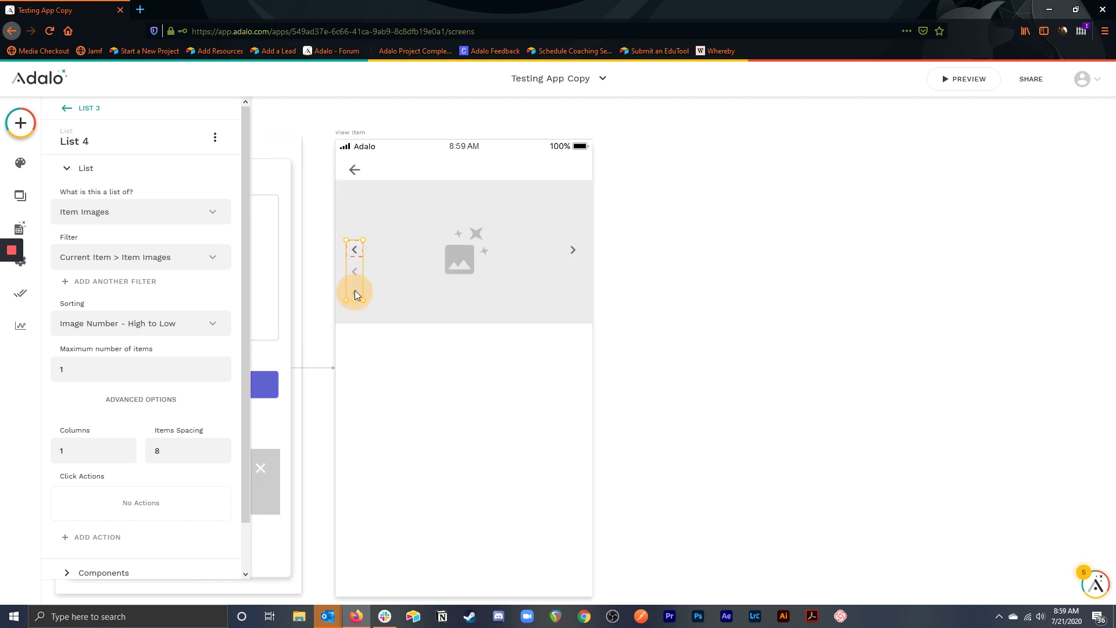
{"action": "left_click_drag", "start_coordinate": [355, 291], "coordinate": [355, 257]}
{"action": "scroll", "coordinate": [122, 442], "scroll_direction": "down", "scroll_amount": 1}
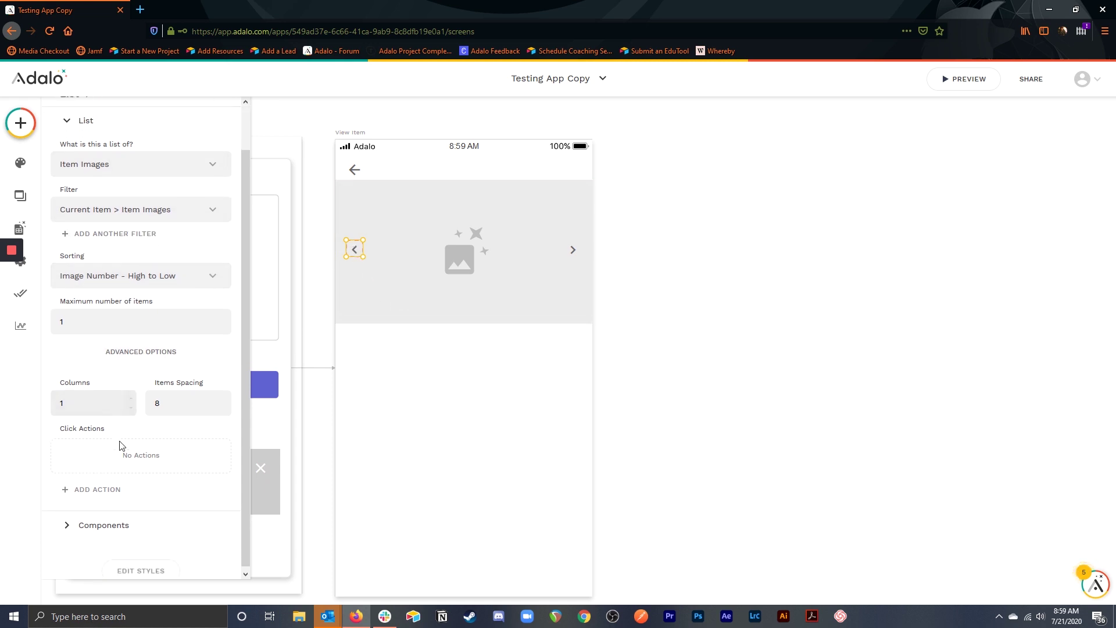
Add a Change Input Value click action to the left arrow icon inside its list, targeting the field named Input
{"action": "double_click", "coordinate": [355, 250]}
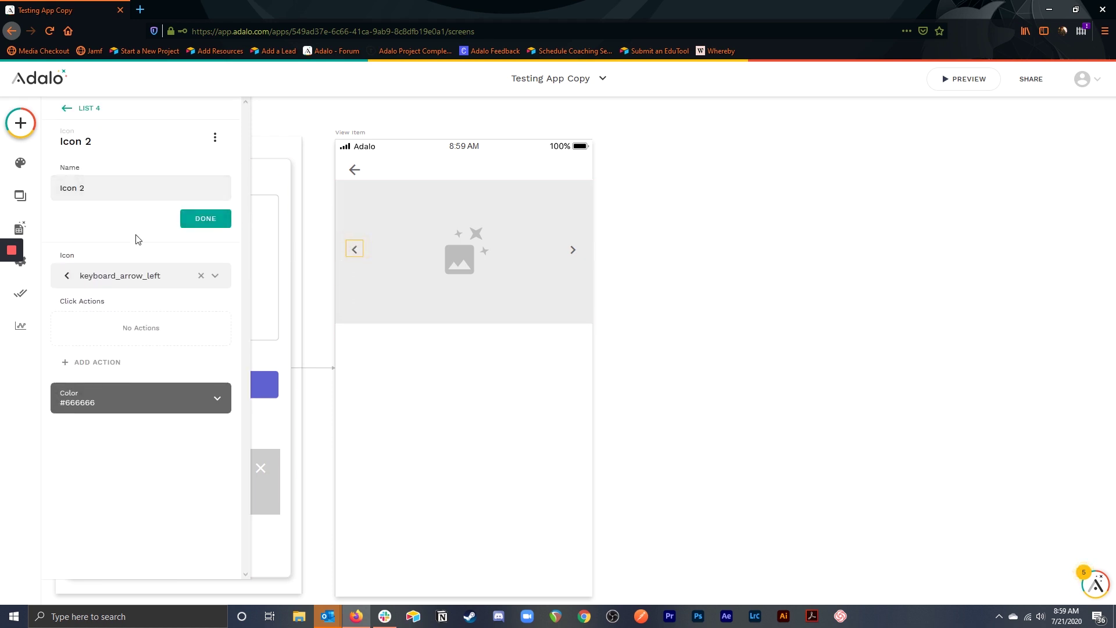
{"action": "left_click", "coordinate": [112, 360]}
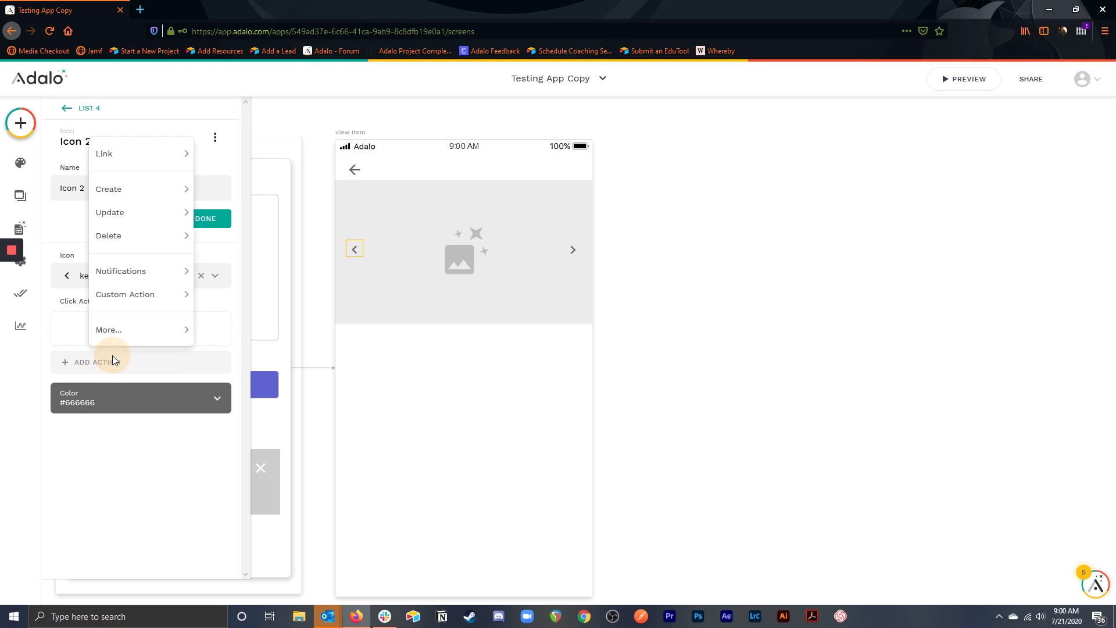
{"action": "mouse_move", "coordinate": [117, 333]}
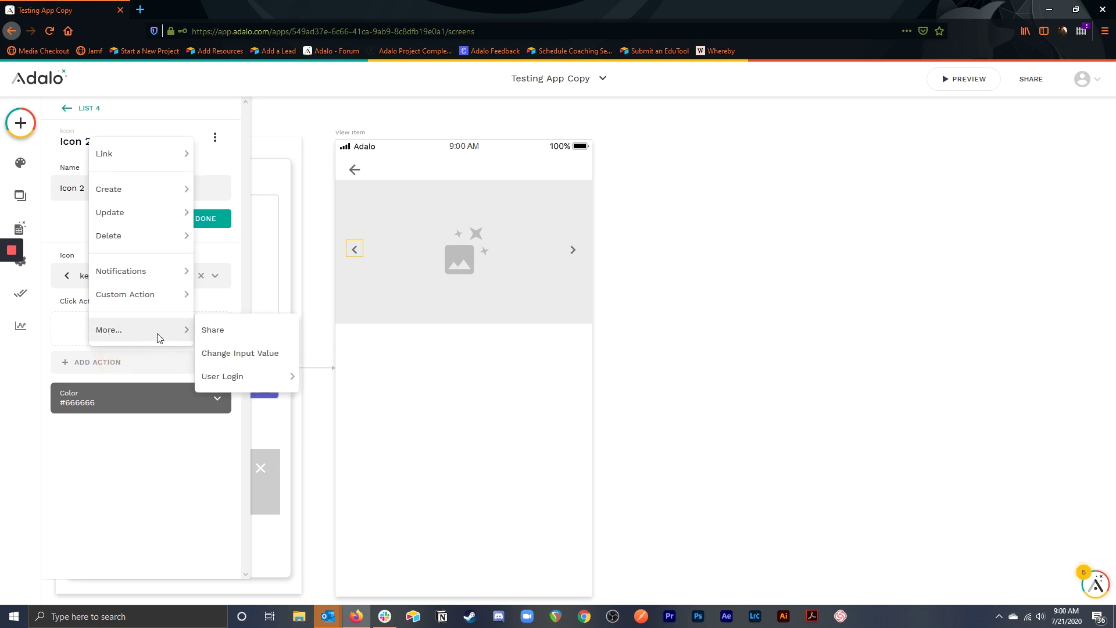
{"action": "left_click", "coordinate": [237, 353]}
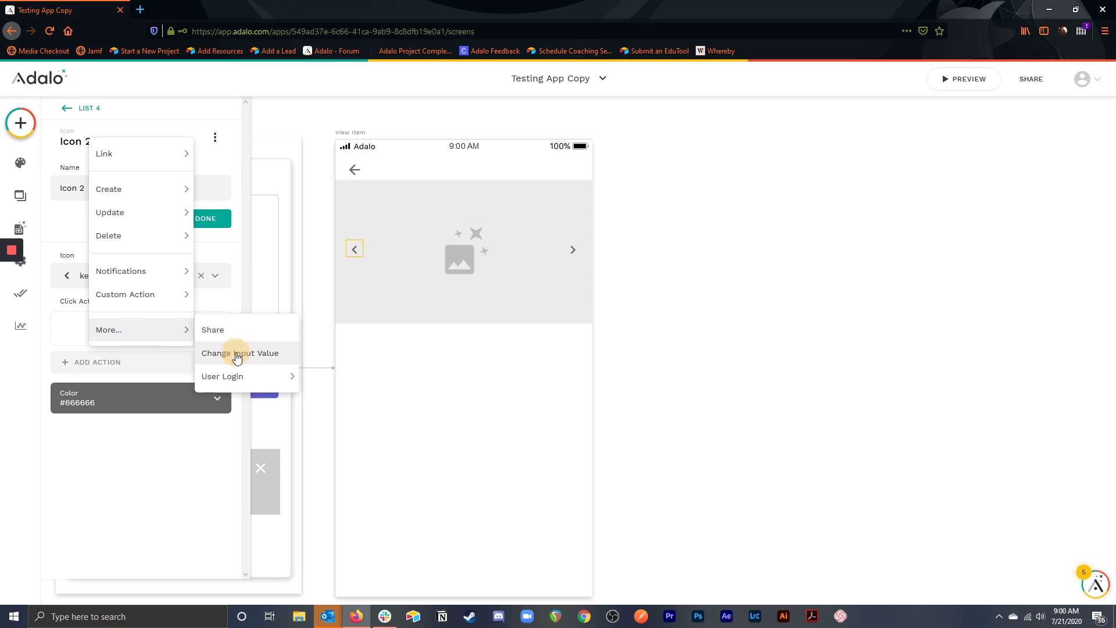
{"action": "left_click", "coordinate": [154, 366]}
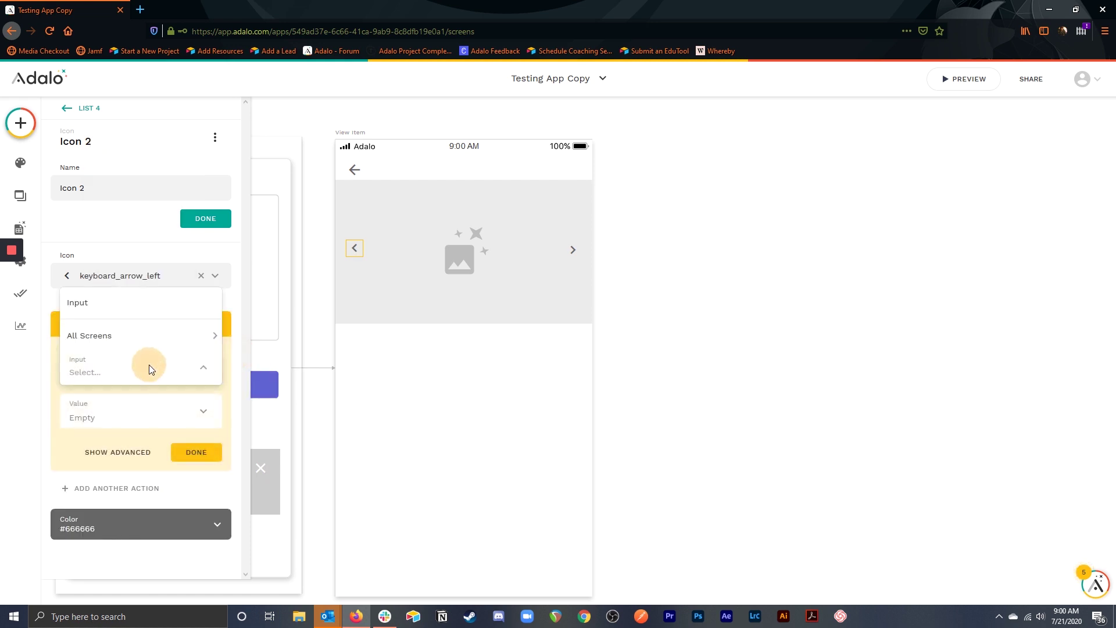
{"action": "mouse_move", "coordinate": [138, 332]}
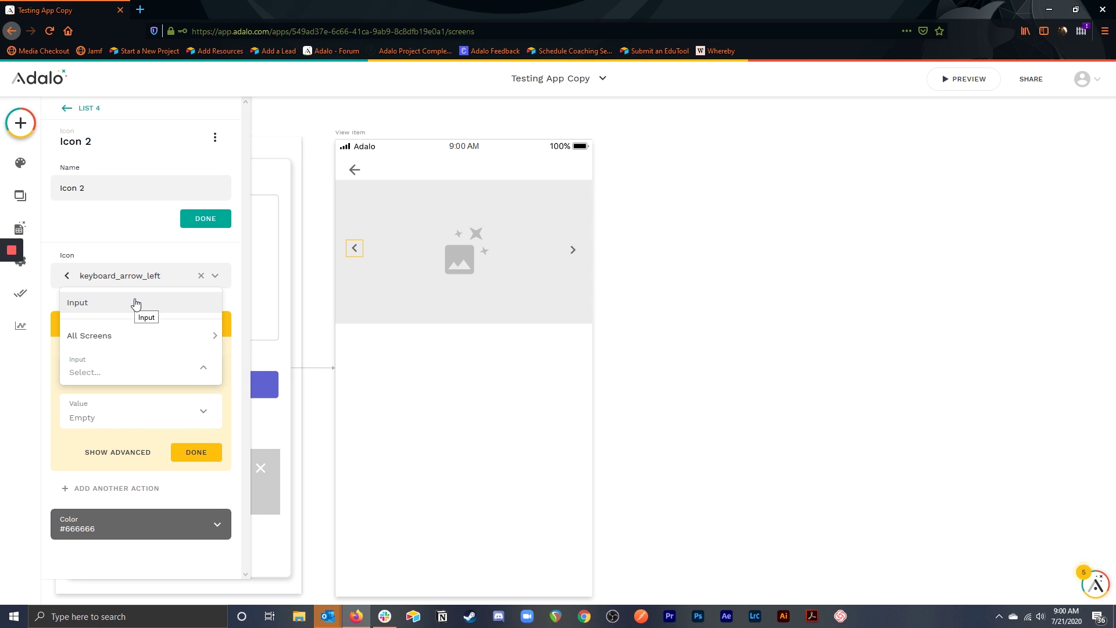
{"action": "left_click", "coordinate": [136, 303]}
Set the Change Input Value action's value to Image Number of the second listed Current Item Image and finish the action
{"action": "left_click", "coordinate": [202, 415]}
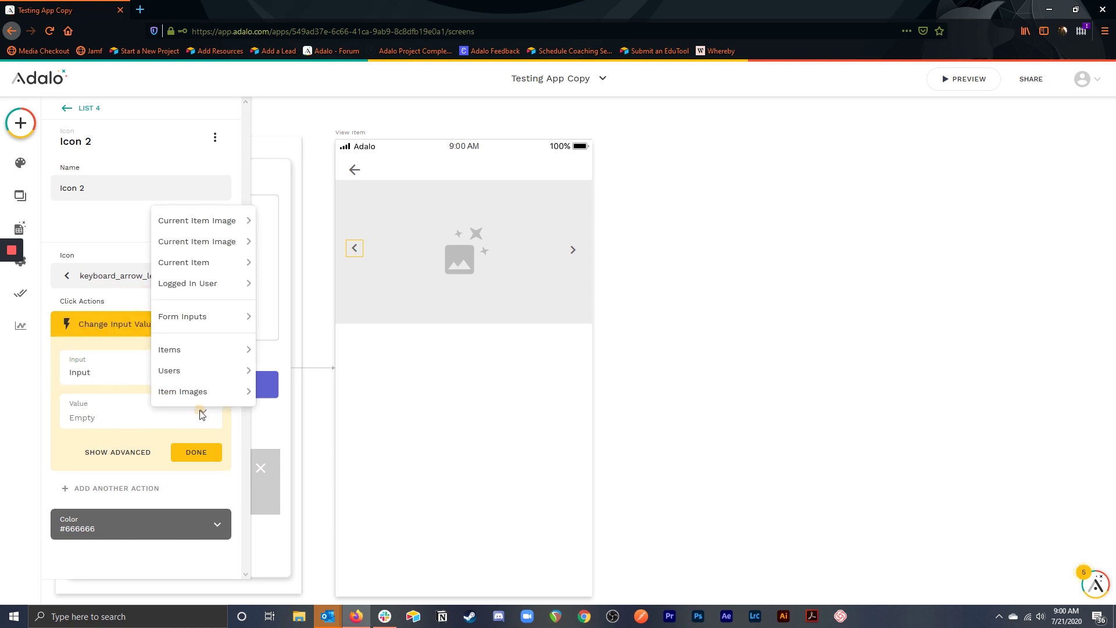
{"action": "mouse_move", "coordinate": [203, 317]}
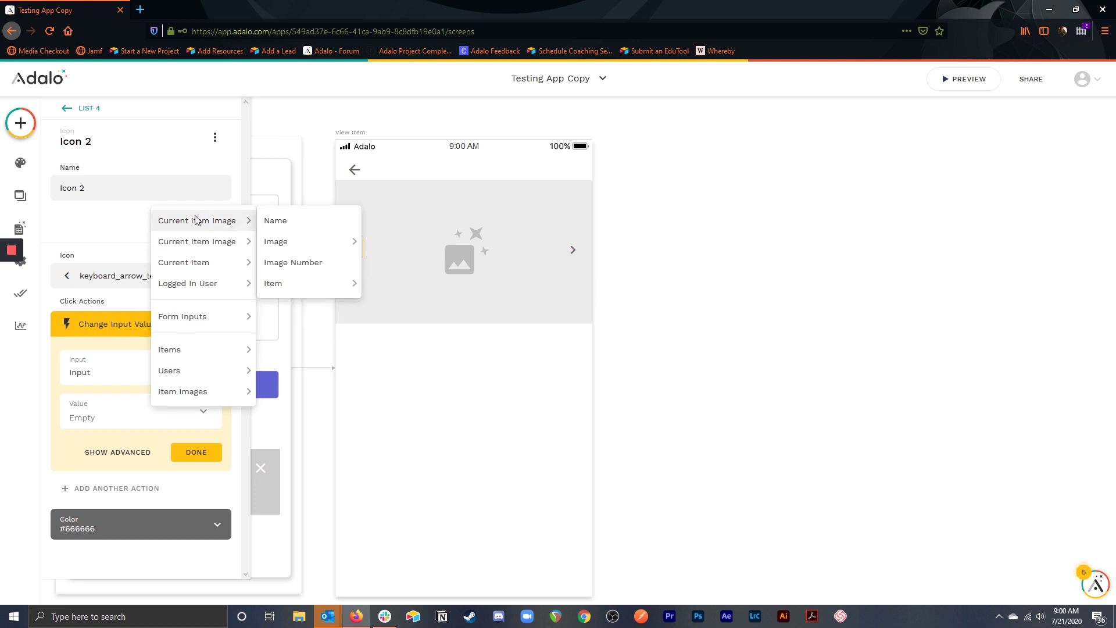
{"action": "mouse_move", "coordinate": [200, 244]}
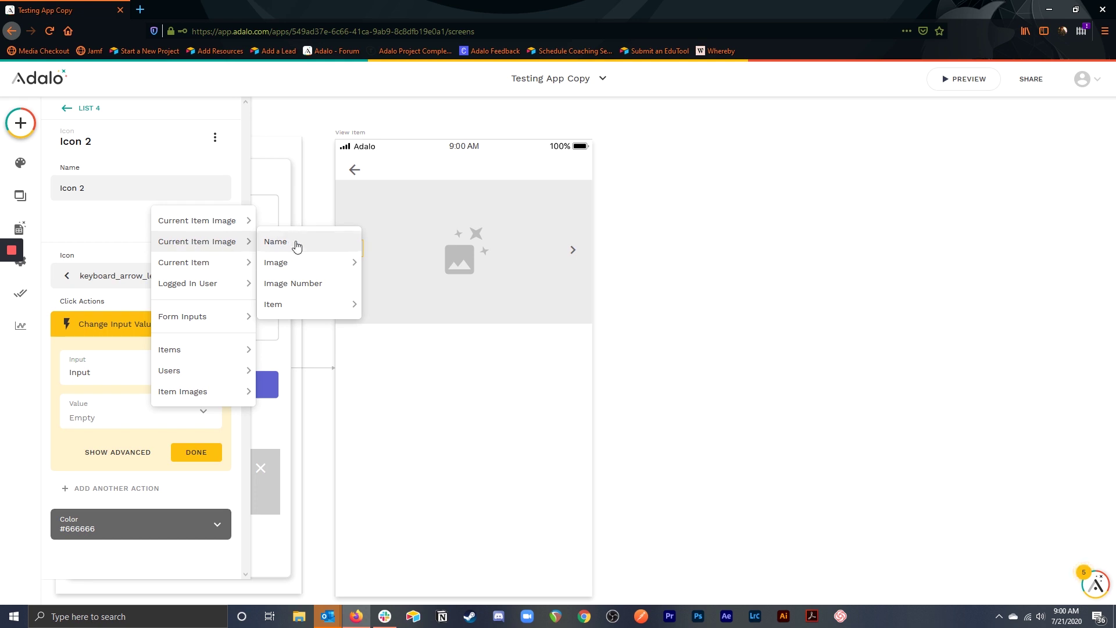
{"action": "left_click", "coordinate": [301, 285]}
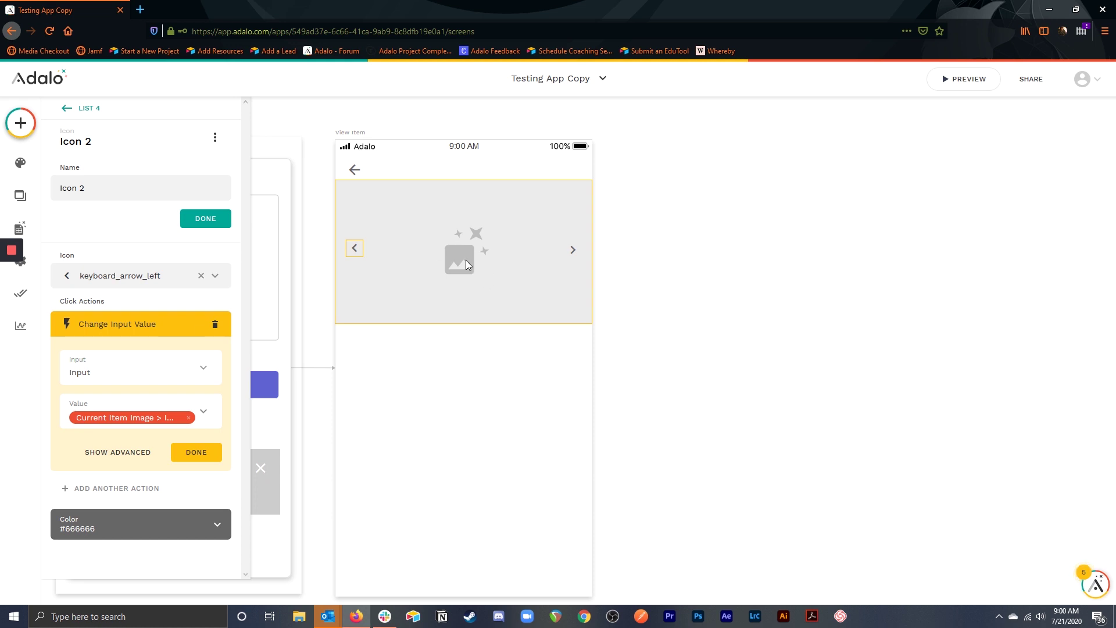
{"action": "left_click", "coordinate": [192, 457]}
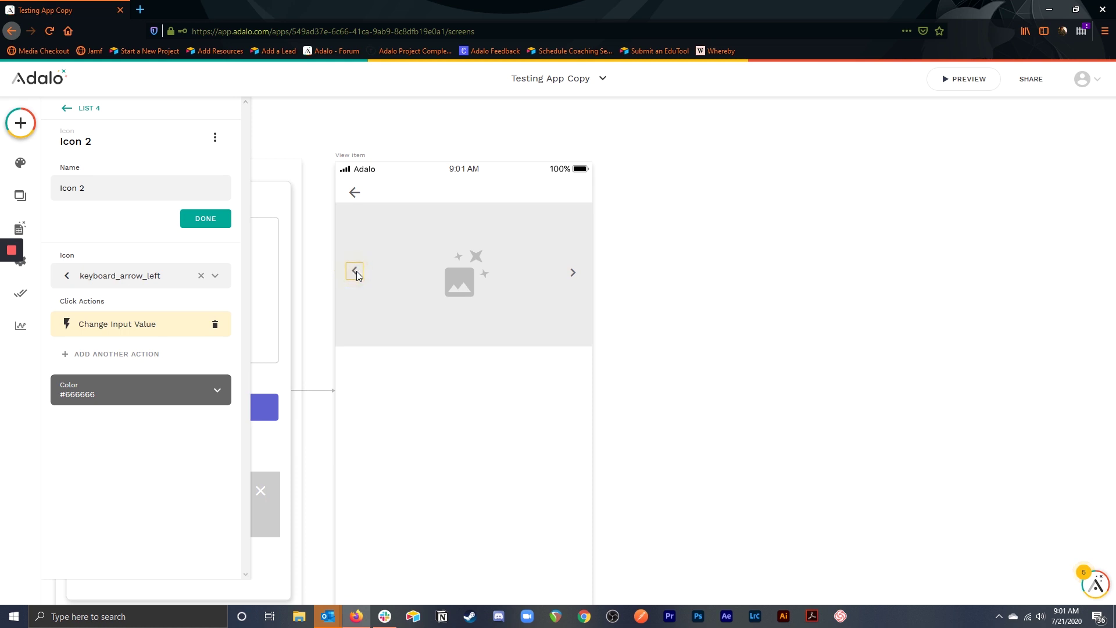
Add a custom filter to the left arrow's list so that Image Number is less than the form input named Input
{"action": "left_click", "coordinate": [381, 387]}
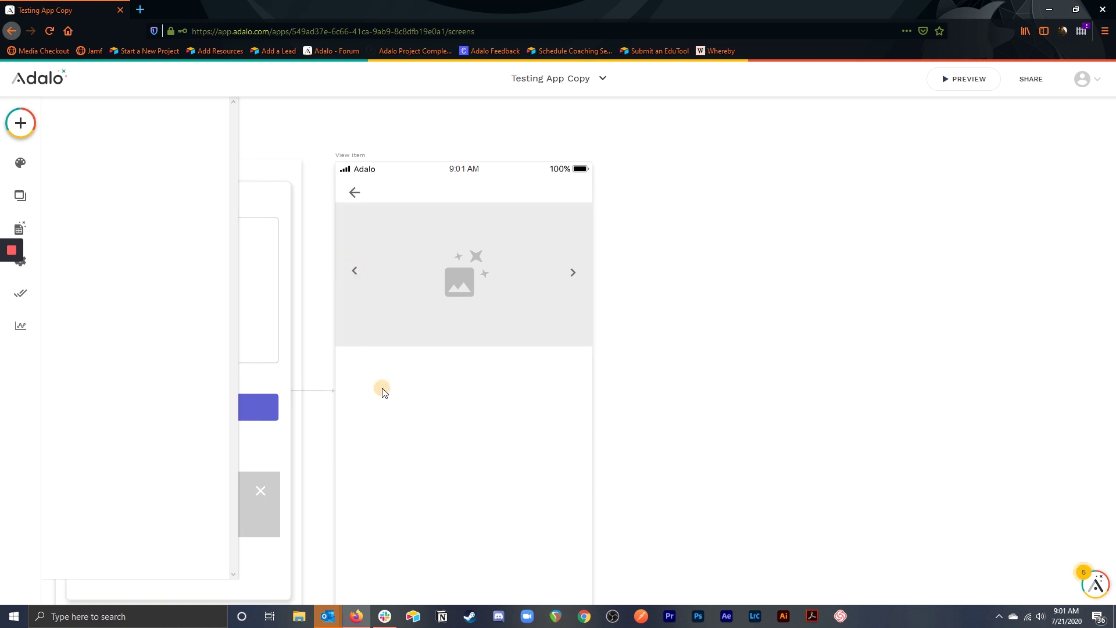
{"action": "left_click", "coordinate": [357, 267]}
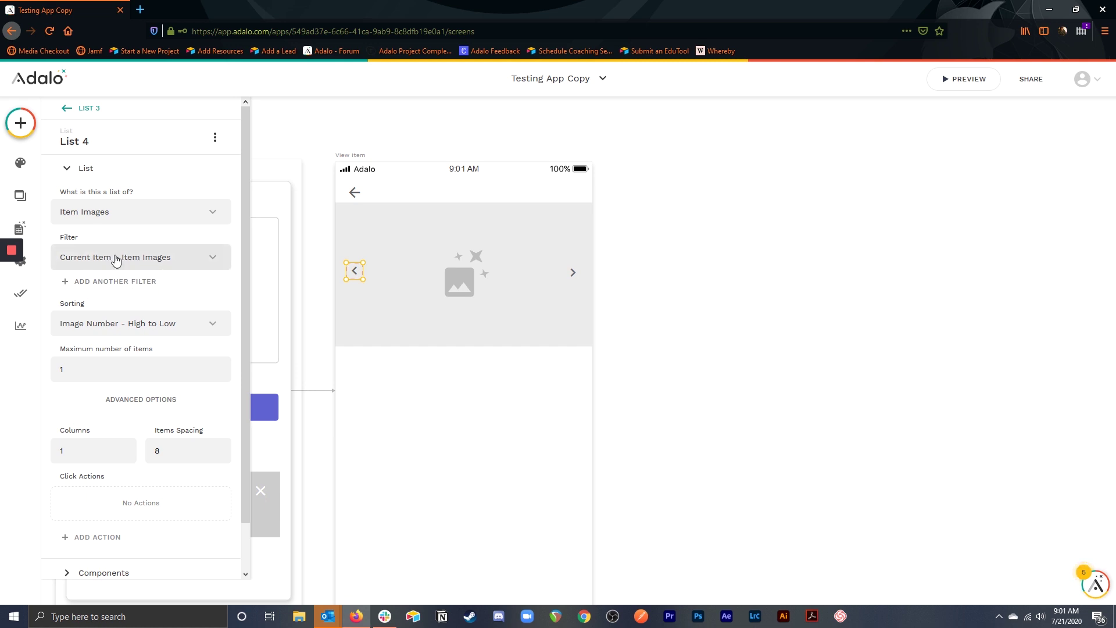
{"action": "left_click", "coordinate": [137, 284]}
{"action": "left_click", "coordinate": [145, 313]}
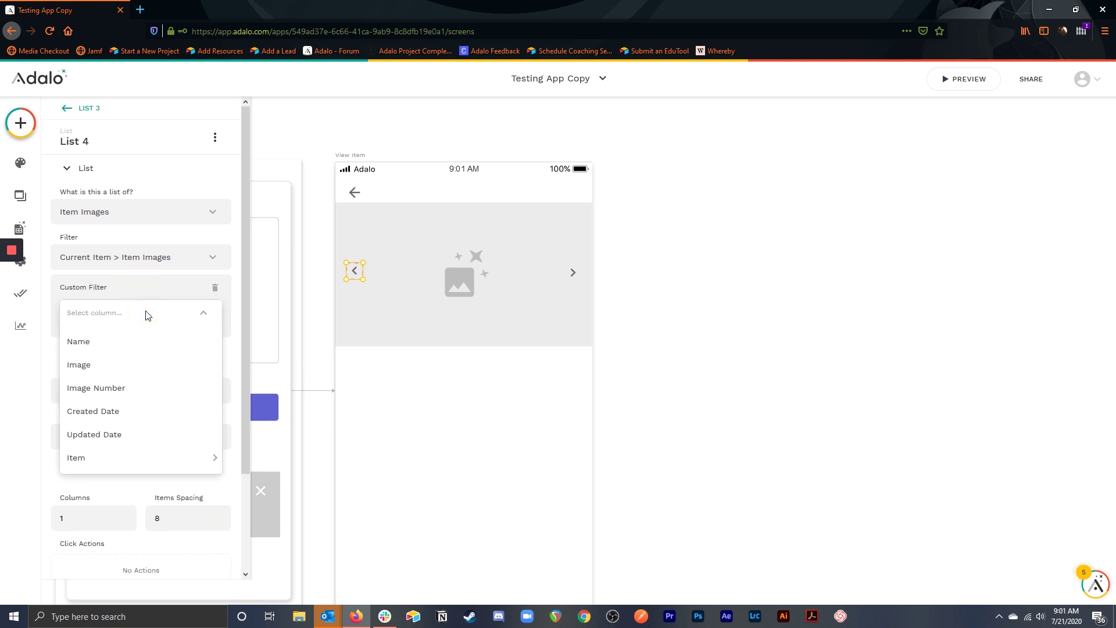
{"action": "left_click", "coordinate": [123, 387]}
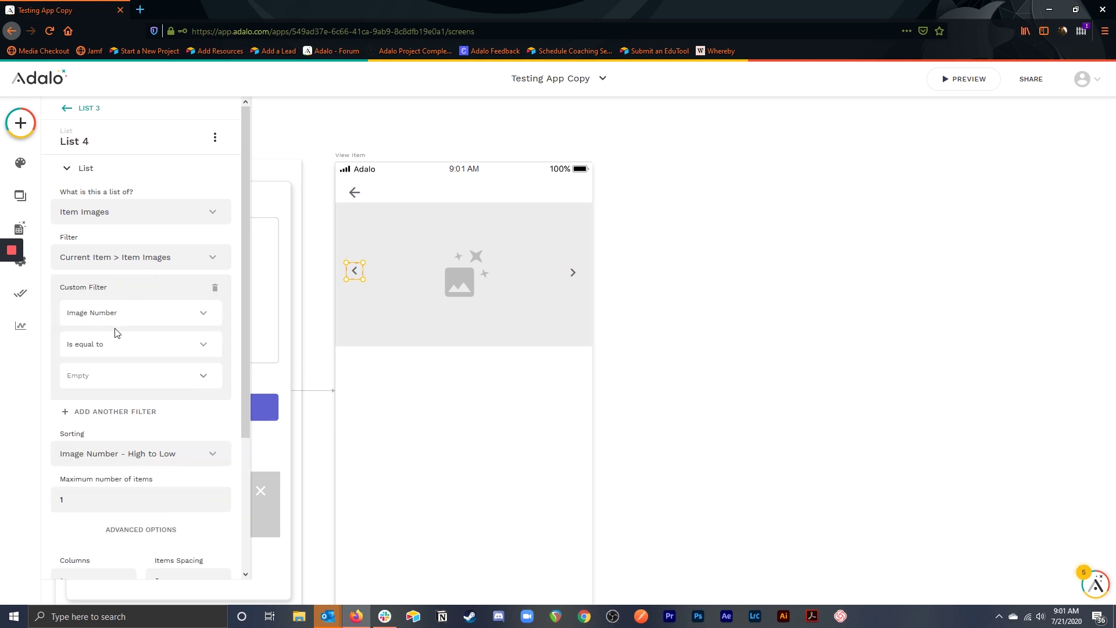
{"action": "left_click", "coordinate": [114, 347]}
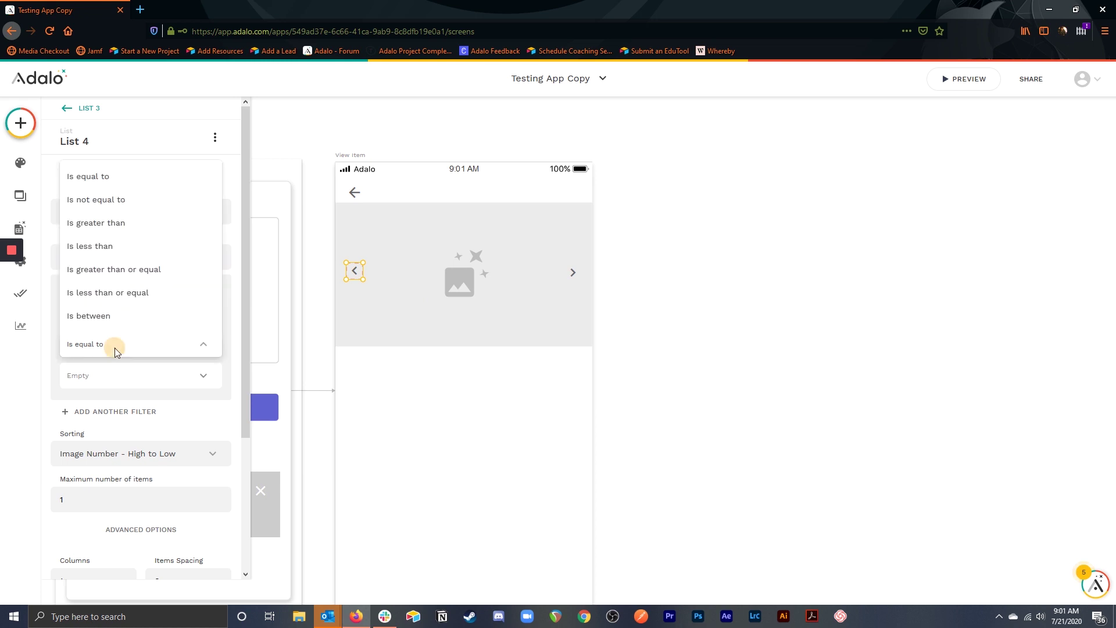
{"action": "left_click", "coordinate": [123, 251]}
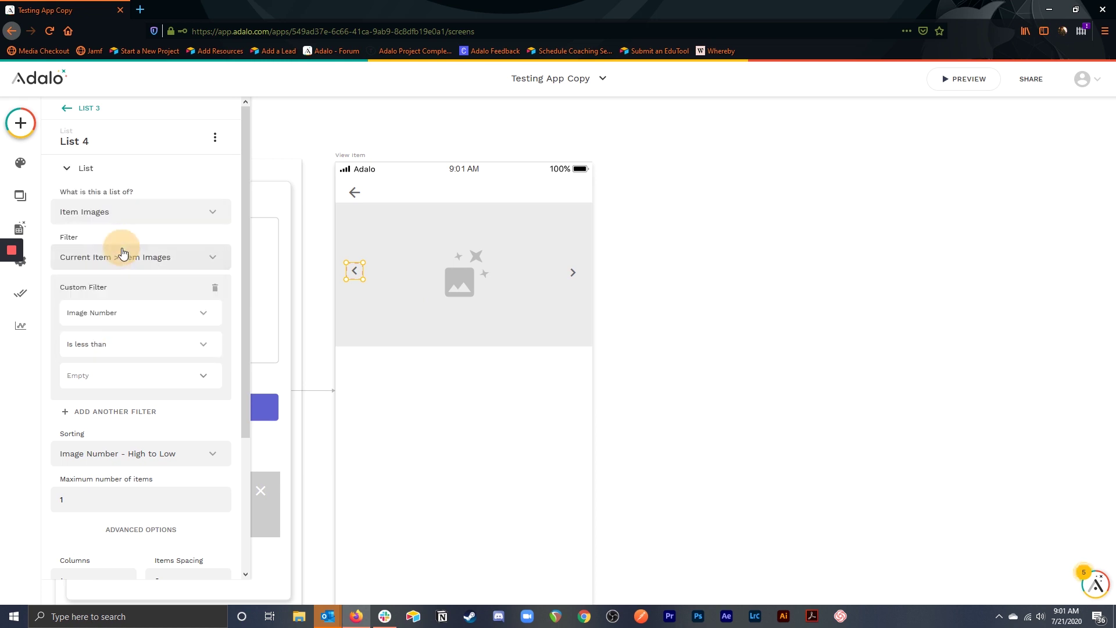
{"action": "left_click", "coordinate": [205, 376]}
{"action": "mouse_move", "coordinate": [195, 273]}
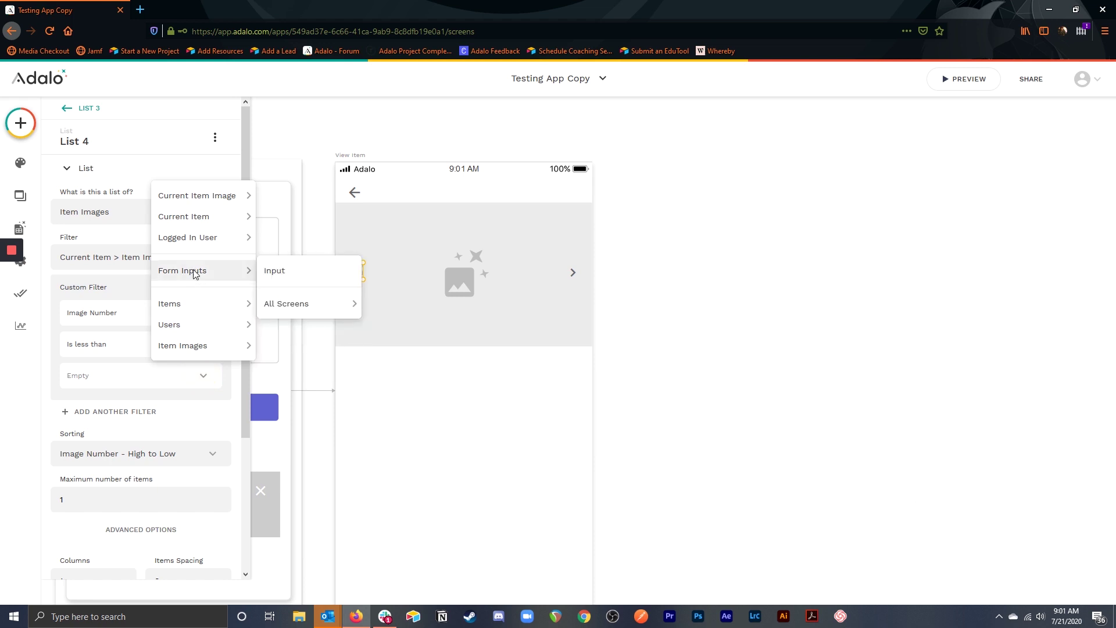
{"action": "left_click", "coordinate": [285, 270]}
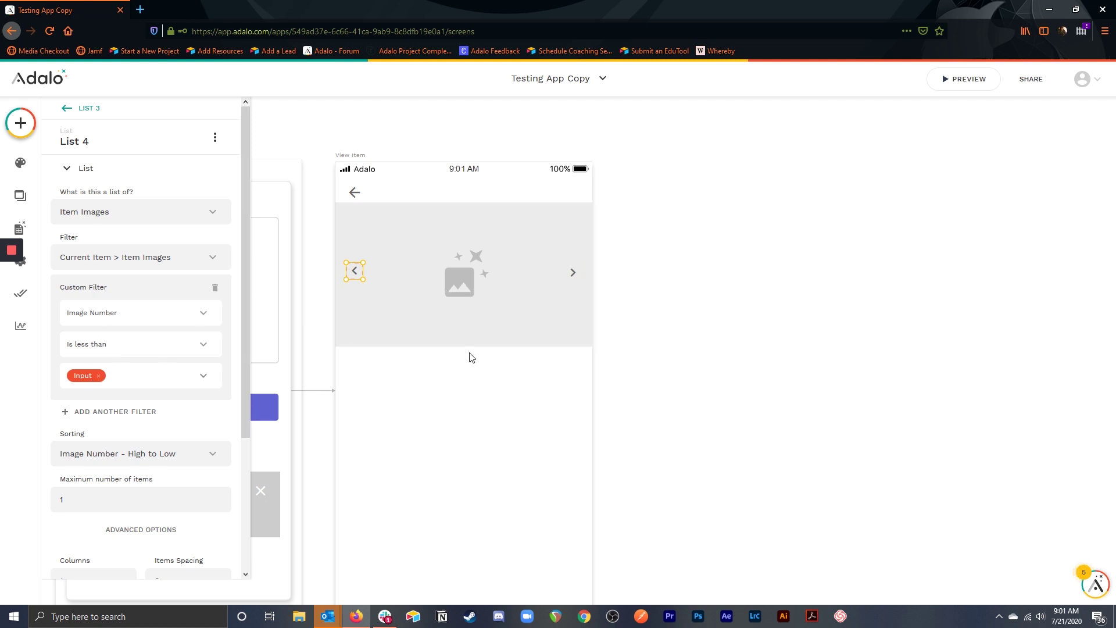
Turn the right arrow icon on the View Item screen into a list of Item Images filtered to Current Item > Item Images
{"action": "scroll", "coordinate": [172, 409], "scroll_direction": "down", "scroll_amount": 3}
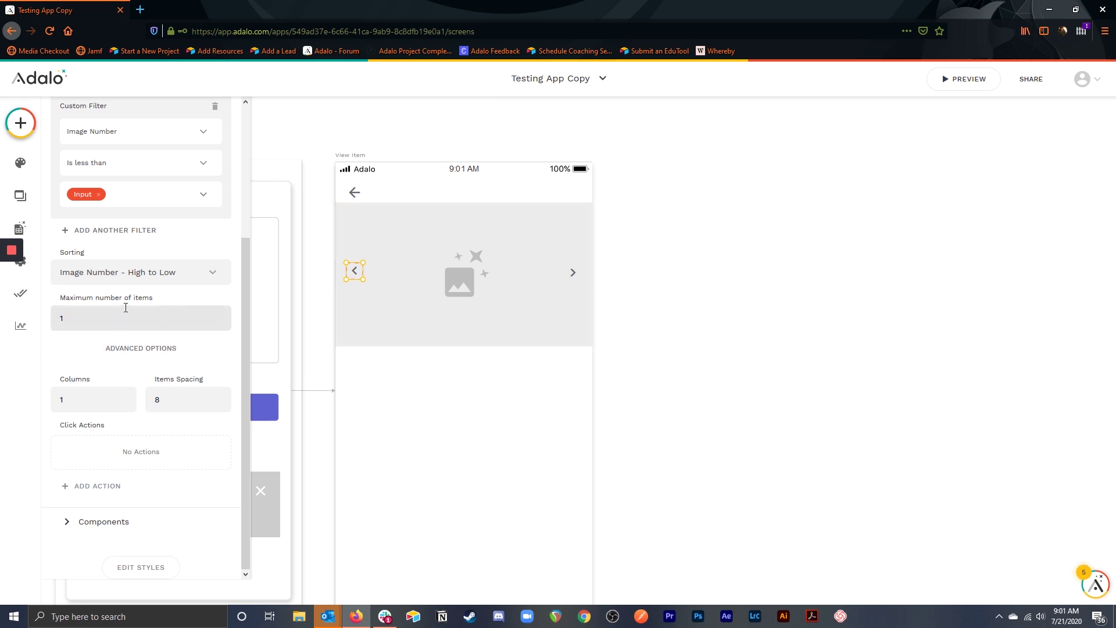
{"action": "left_click", "coordinate": [573, 273]}
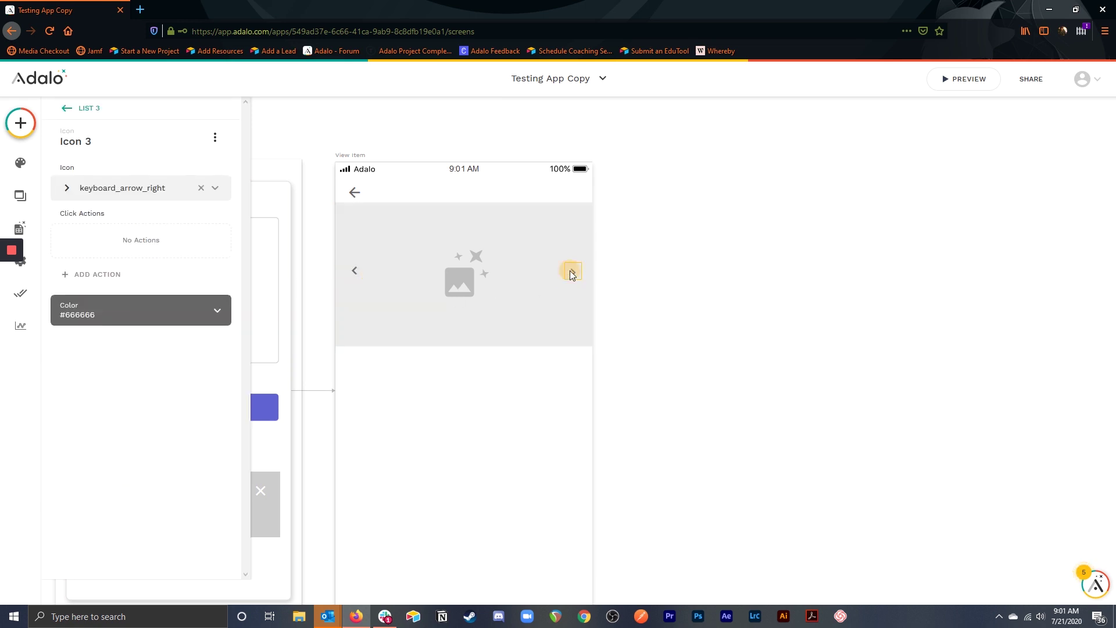
{"action": "left_click", "coordinate": [215, 138]}
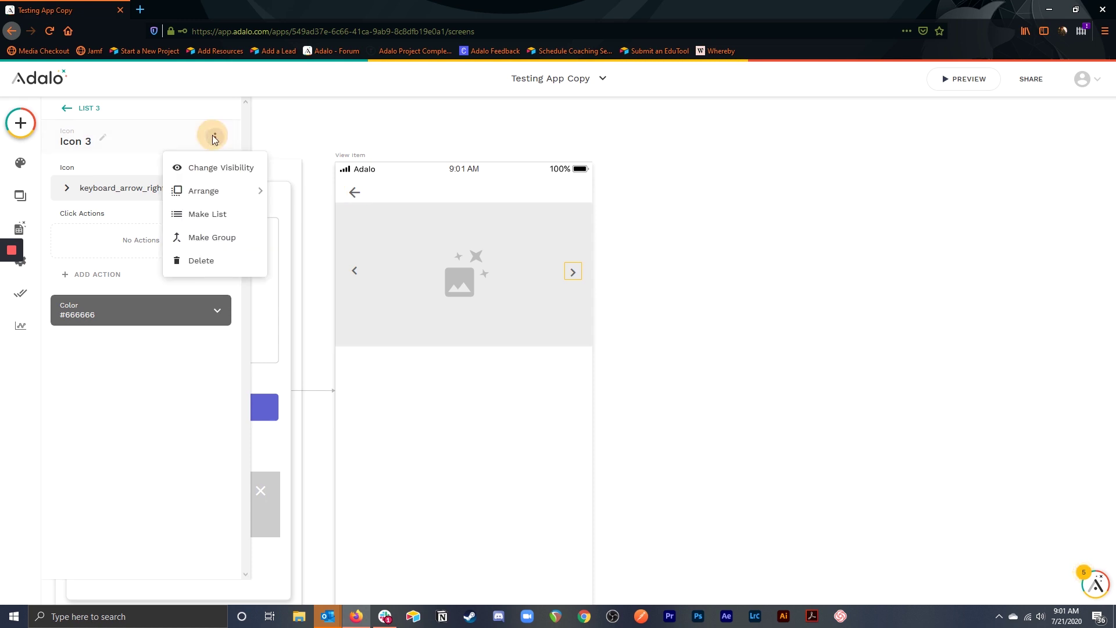
{"action": "left_click", "coordinate": [217, 214]}
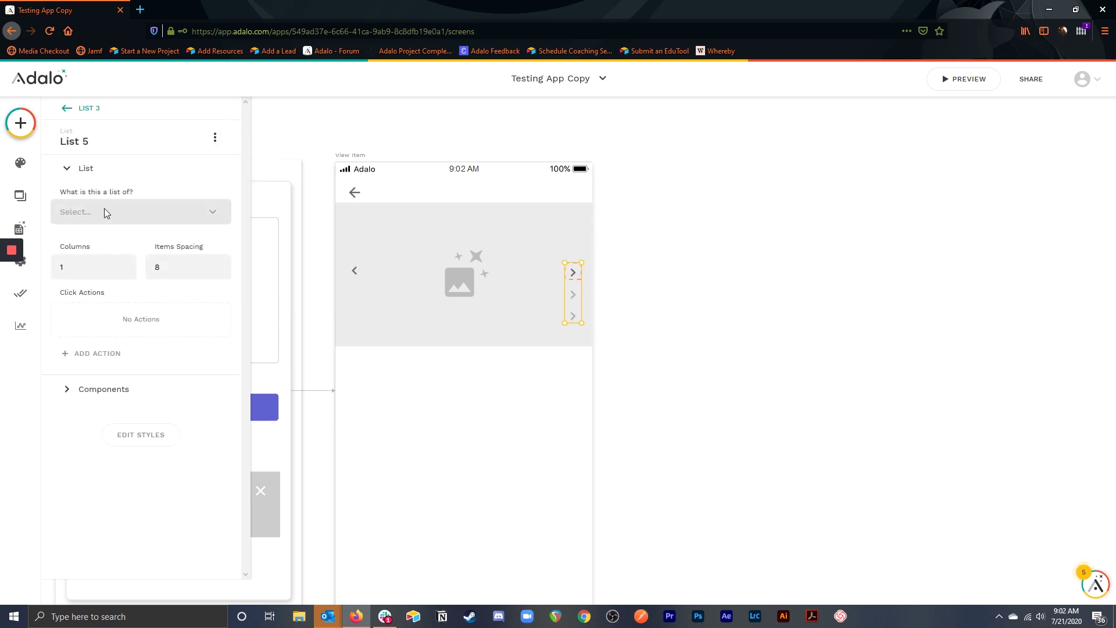
{"action": "left_click", "coordinate": [106, 213]}
{"action": "left_click", "coordinate": [137, 281]}
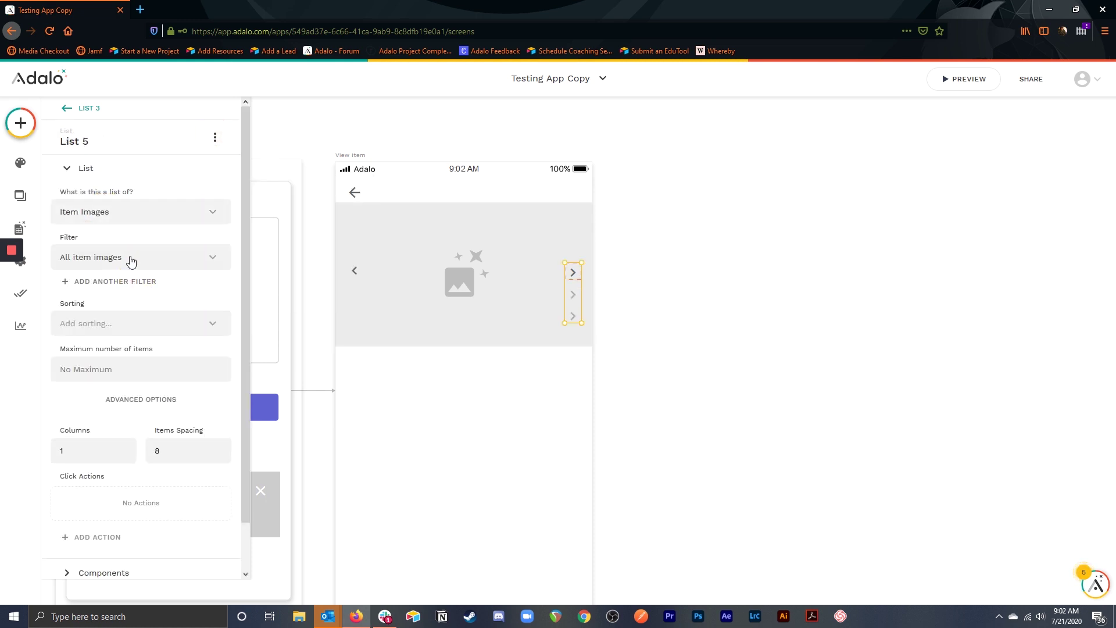
{"action": "left_click", "coordinate": [132, 263]}
{"action": "left_click", "coordinate": [139, 327]}
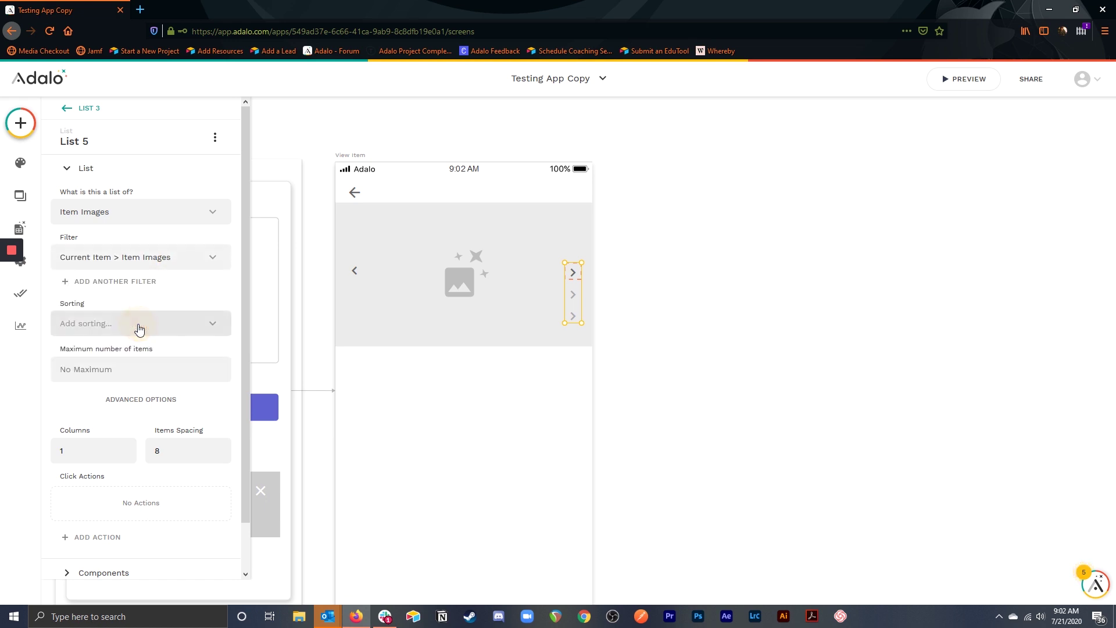
Add a custom filter to the right arrow's list so that Image Number is greater than the form input named Input
{"action": "left_click", "coordinate": [136, 283]}
{"action": "left_click", "coordinate": [133, 314]}
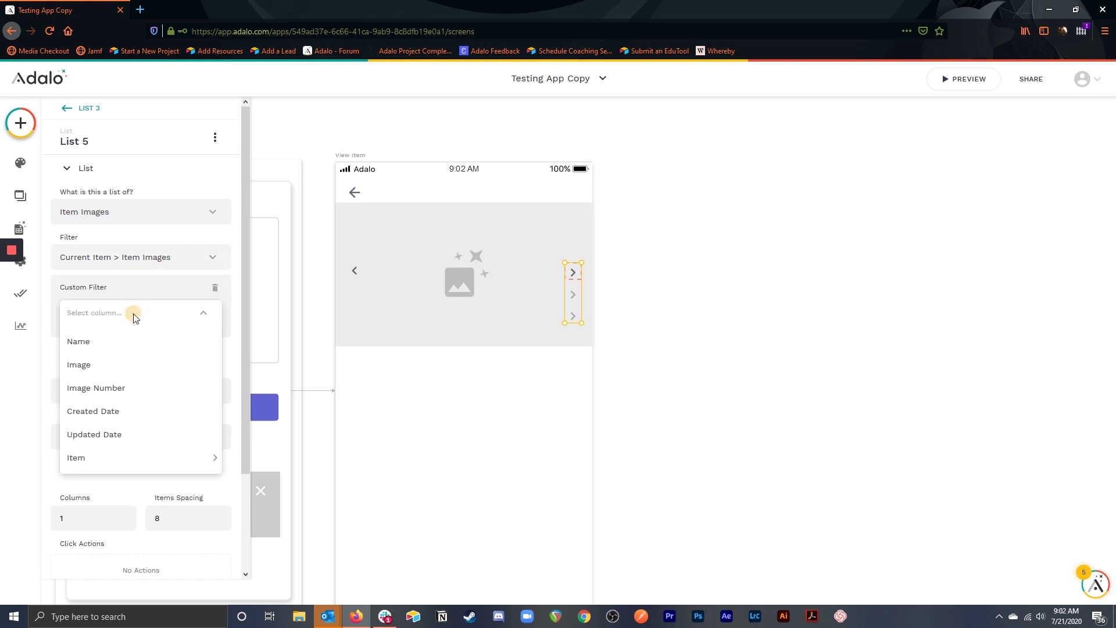
{"action": "left_click", "coordinate": [142, 348]}
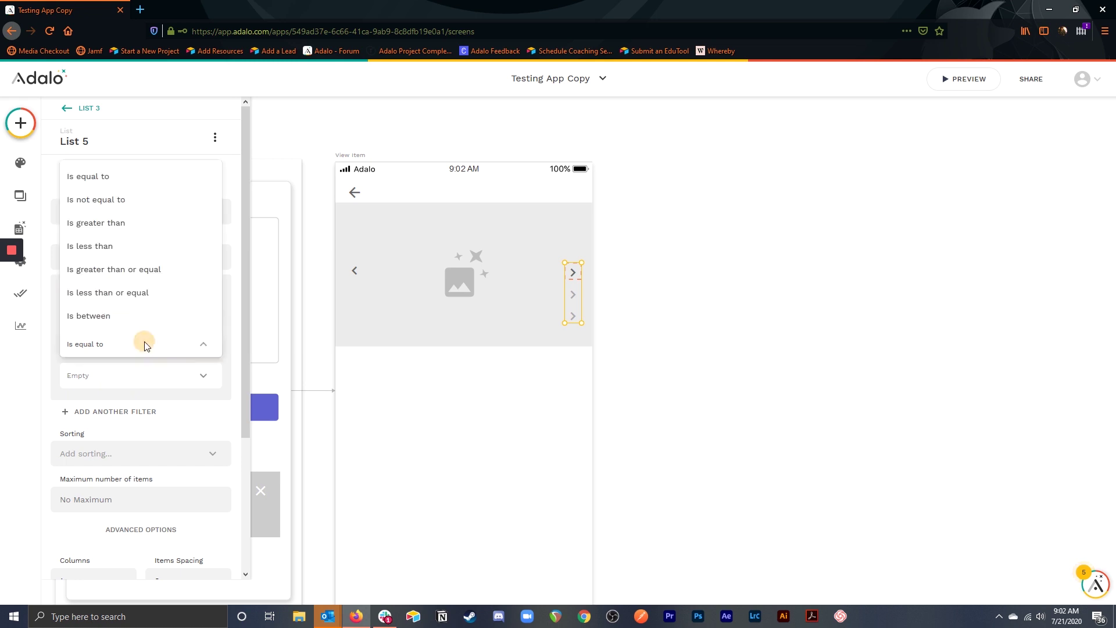
{"action": "left_click", "coordinate": [142, 218]}
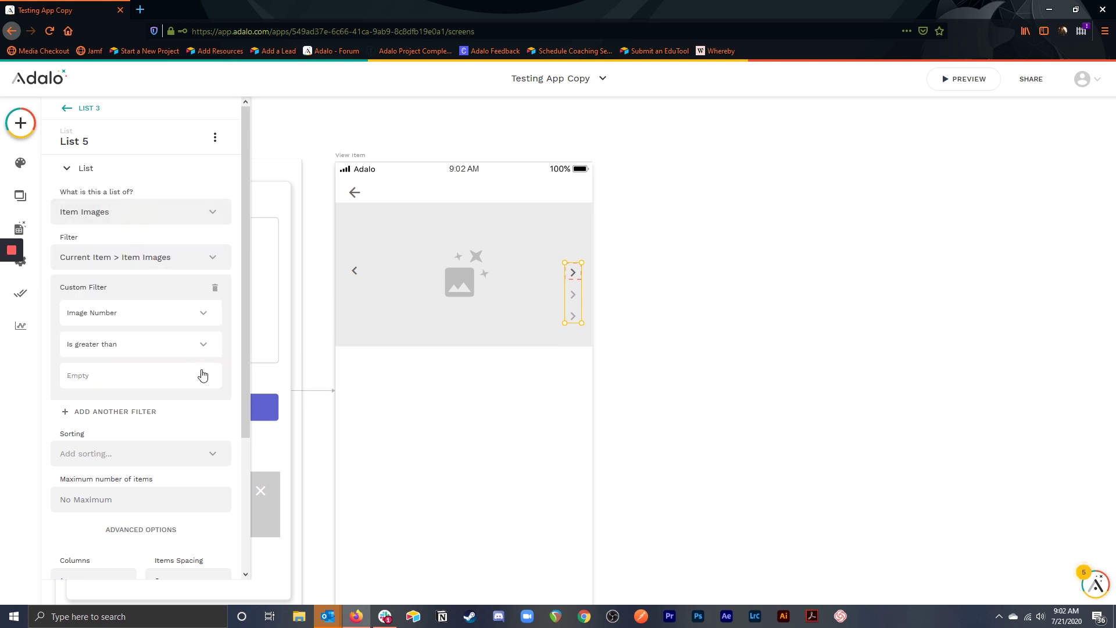
{"action": "left_click", "coordinate": [200, 373]}
{"action": "mouse_move", "coordinate": [194, 271]}
{"action": "left_click", "coordinate": [288, 272]}
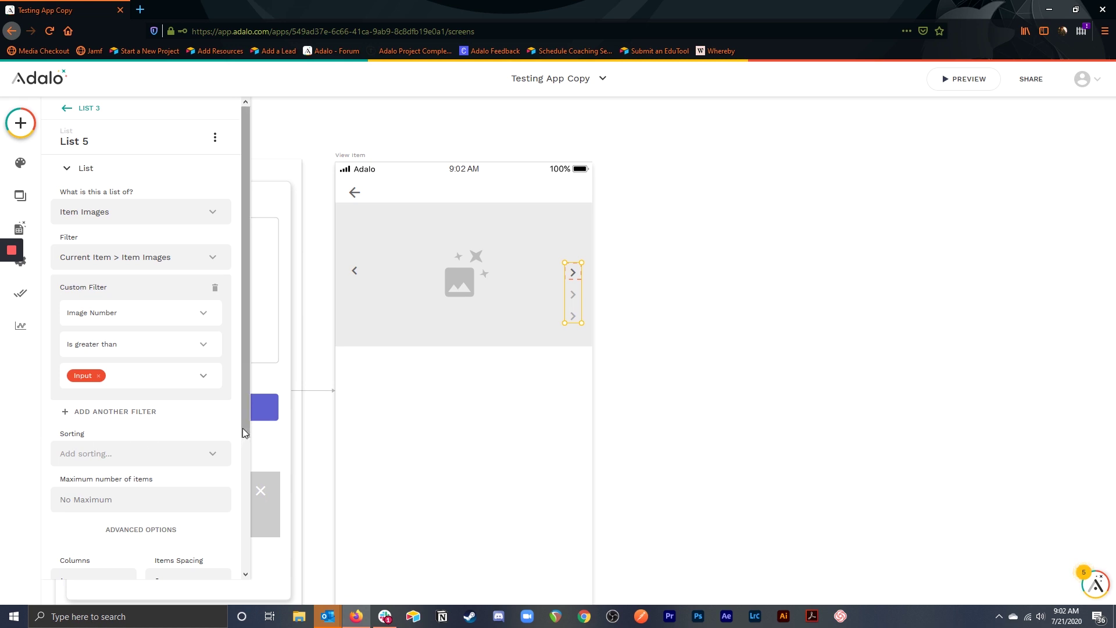
Sort the right arrow's list by Image Number - Low to High with a maximum of 1 item, and shorten it to a single arrow
{"action": "left_click_drag", "start_coordinate": [242, 428], "coordinate": [245, 538]}
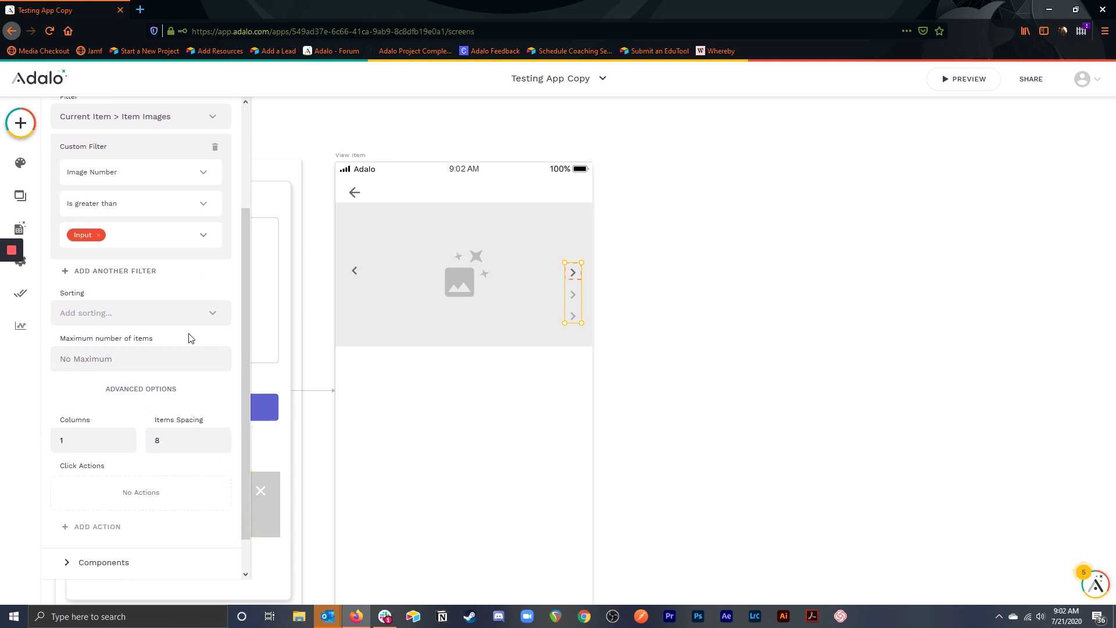
{"action": "left_click", "coordinate": [144, 314]}
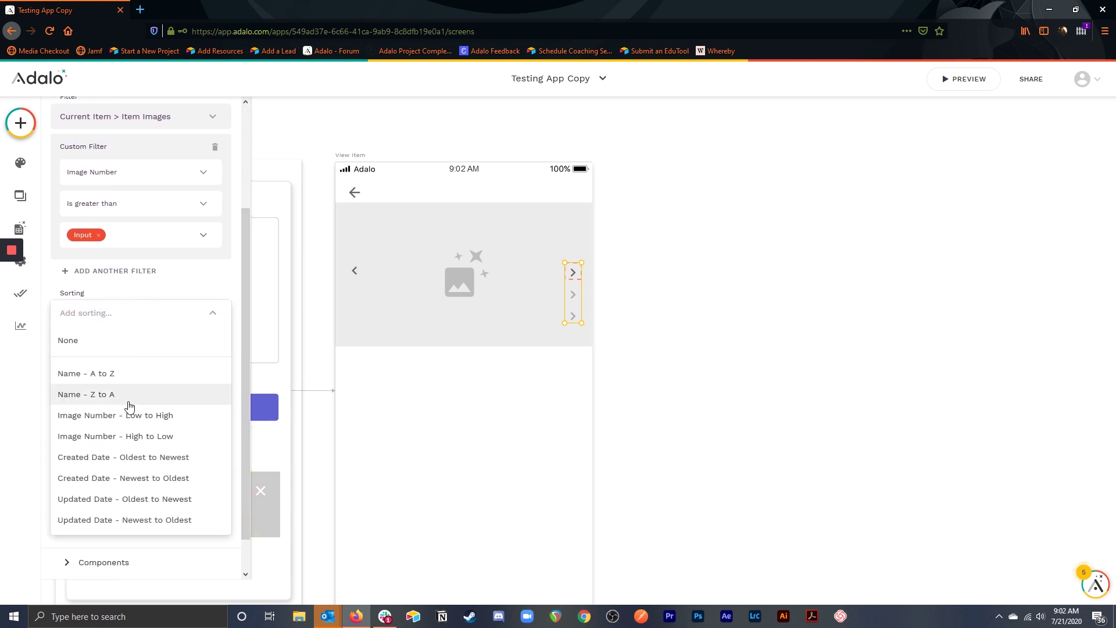
{"action": "left_click", "coordinate": [112, 414]}
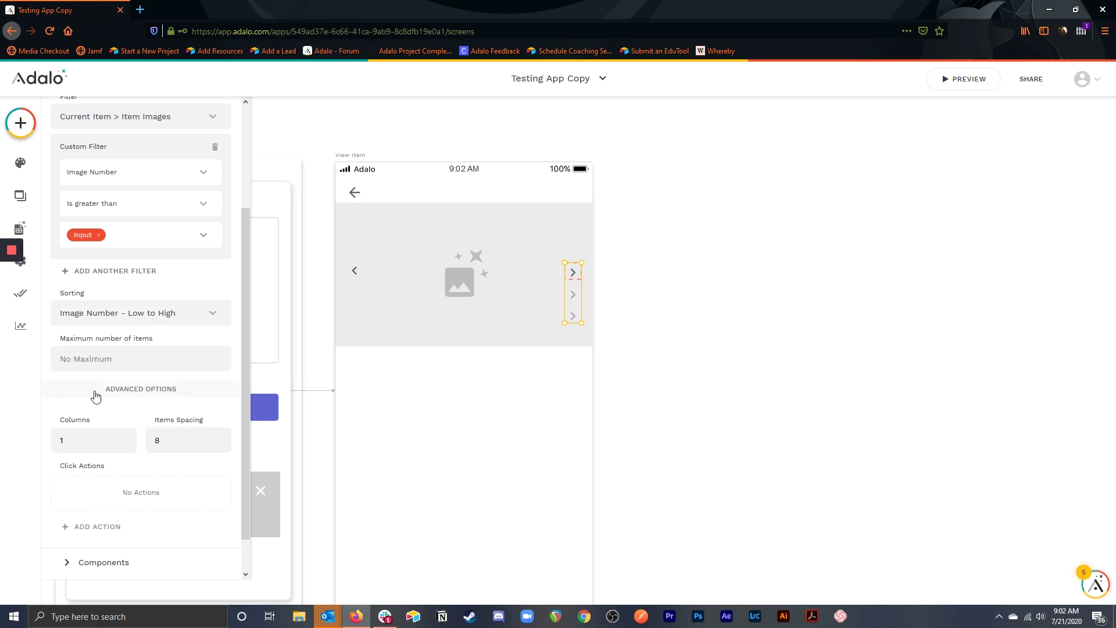
{"action": "left_click", "coordinate": [69, 366]}
{"action": "type", "text": "1"}
{"action": "left_click_drag", "start_coordinate": [573, 323], "coordinate": [574, 270]}
Add a Change Input Value click action to the right arrow icon inside its list, targeting the field named Input
{"action": "left_click", "coordinate": [573, 271]}
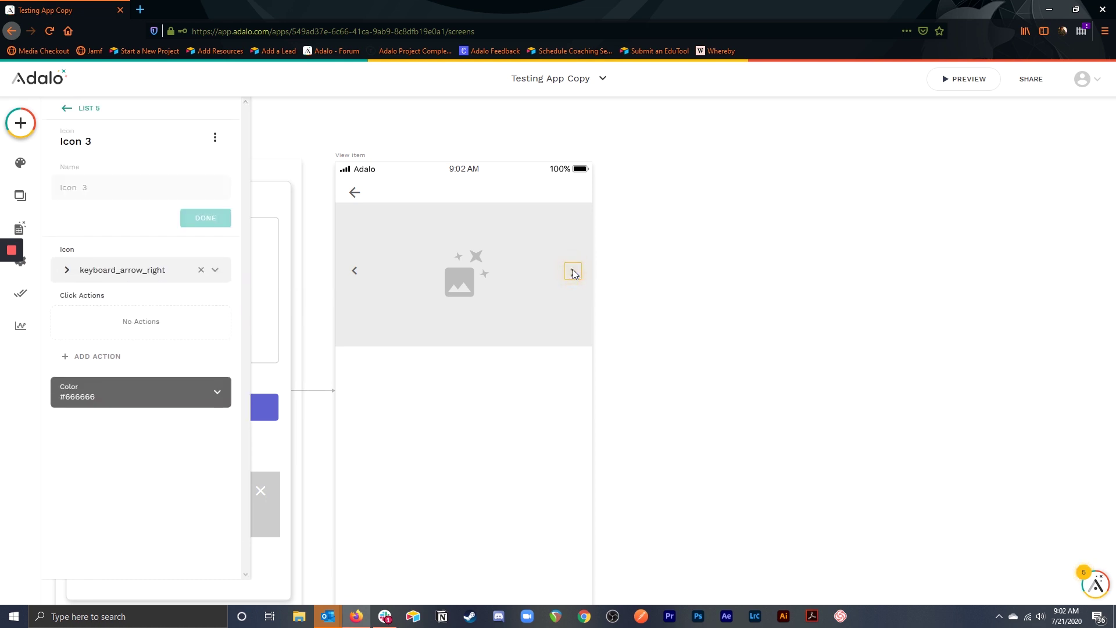
{"action": "left_click", "coordinate": [107, 361]}
{"action": "mouse_move", "coordinate": [116, 330]}
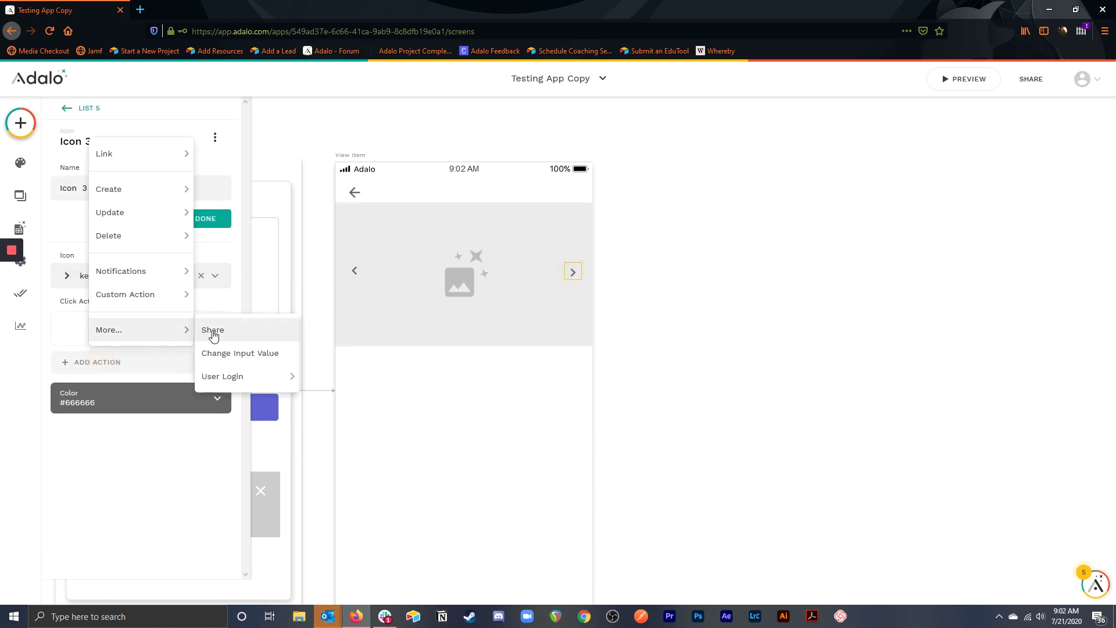
{"action": "left_click", "coordinate": [239, 353]}
{"action": "left_click", "coordinate": [121, 367]}
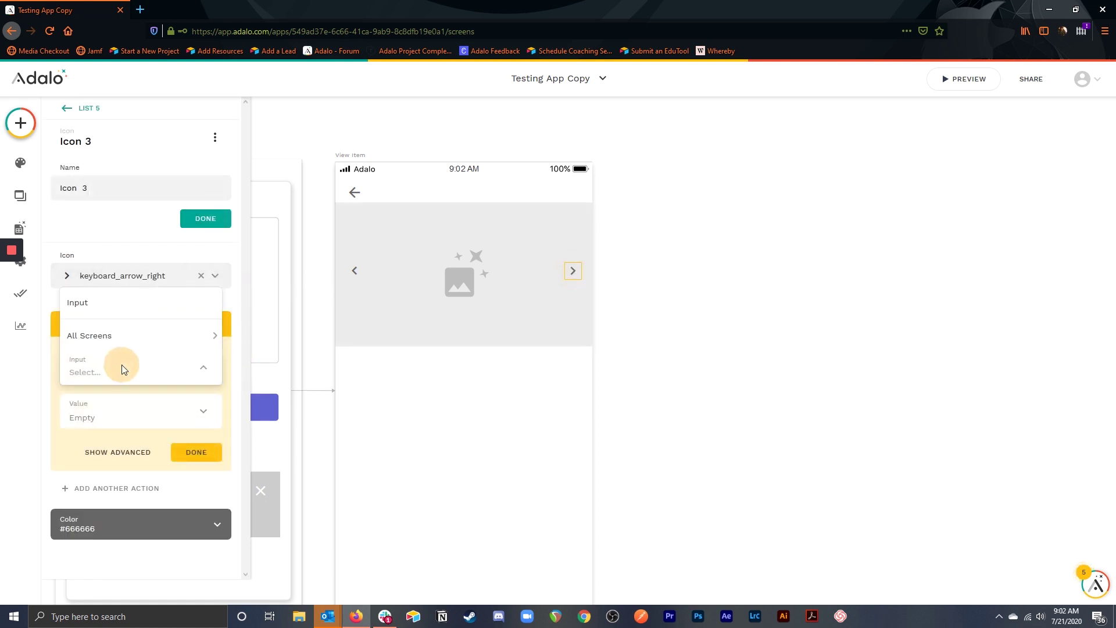
{"action": "left_click", "coordinate": [125, 300]}
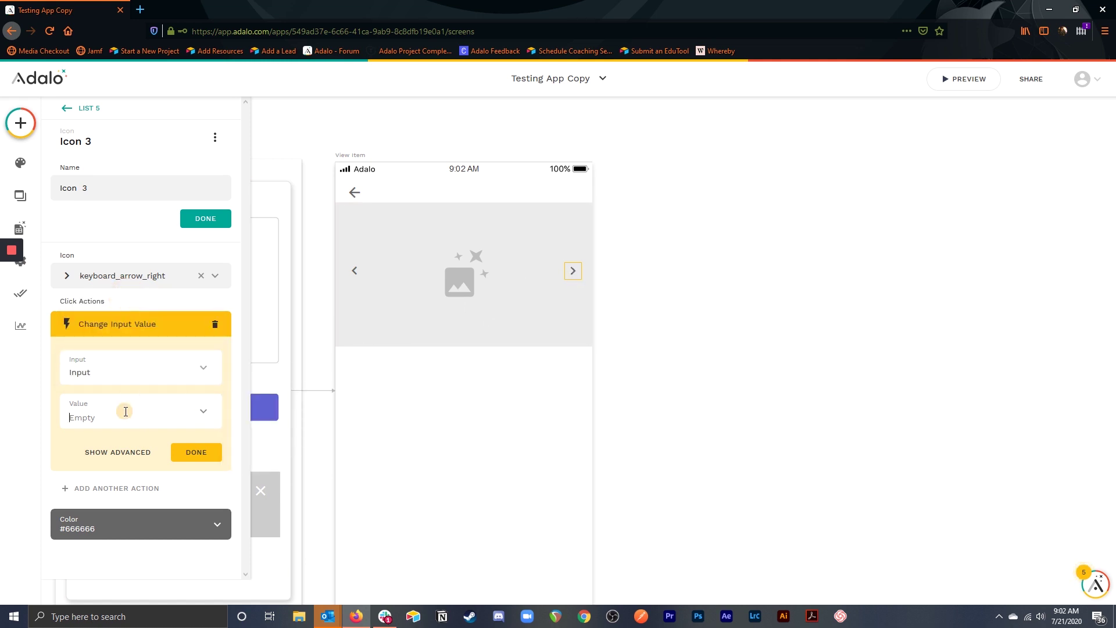
Set the right arrow action's value to Image Number of the second listed Current Item Image and finish the action
{"action": "left_click", "coordinate": [202, 411]}
{"action": "mouse_move", "coordinate": [194, 242]}
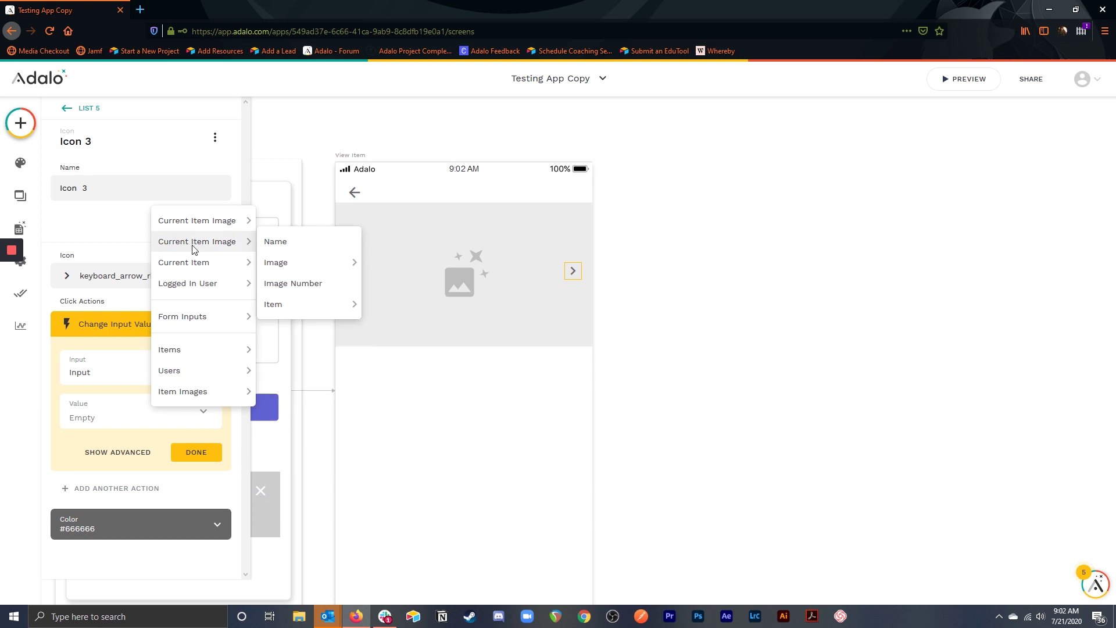
{"action": "left_click", "coordinate": [303, 283]}
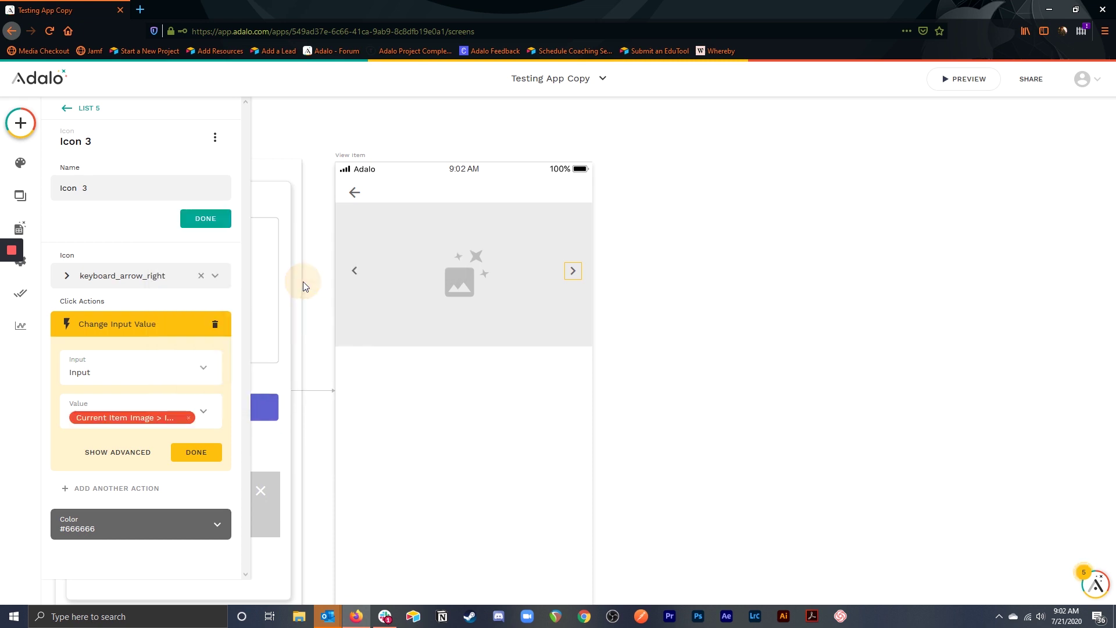
{"action": "left_click", "coordinate": [200, 453]}
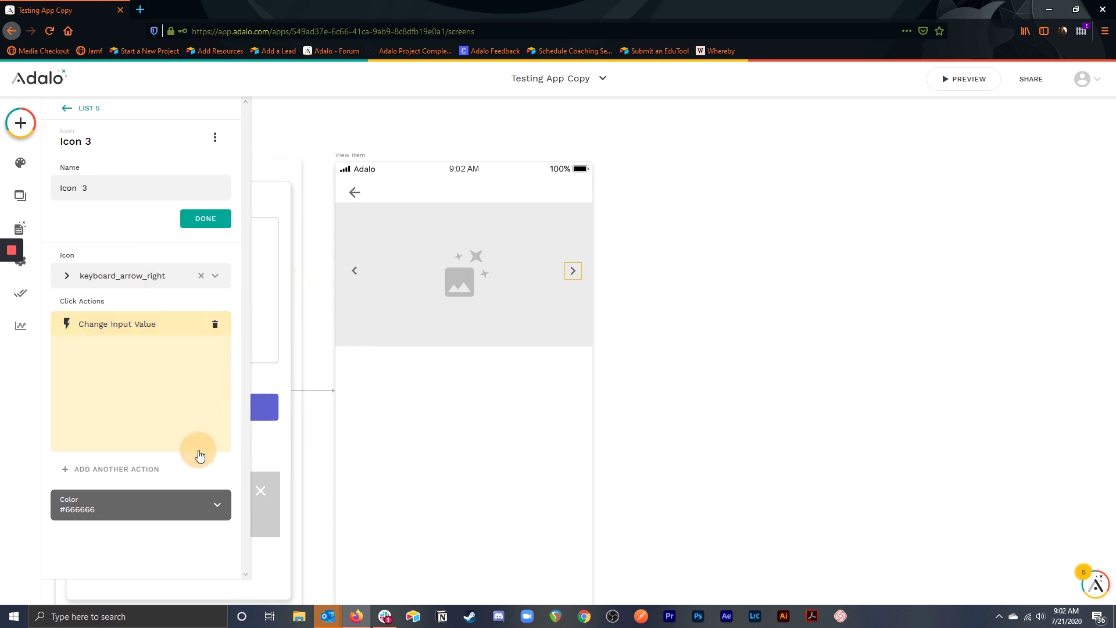
{"action": "left_click", "coordinate": [482, 391]}
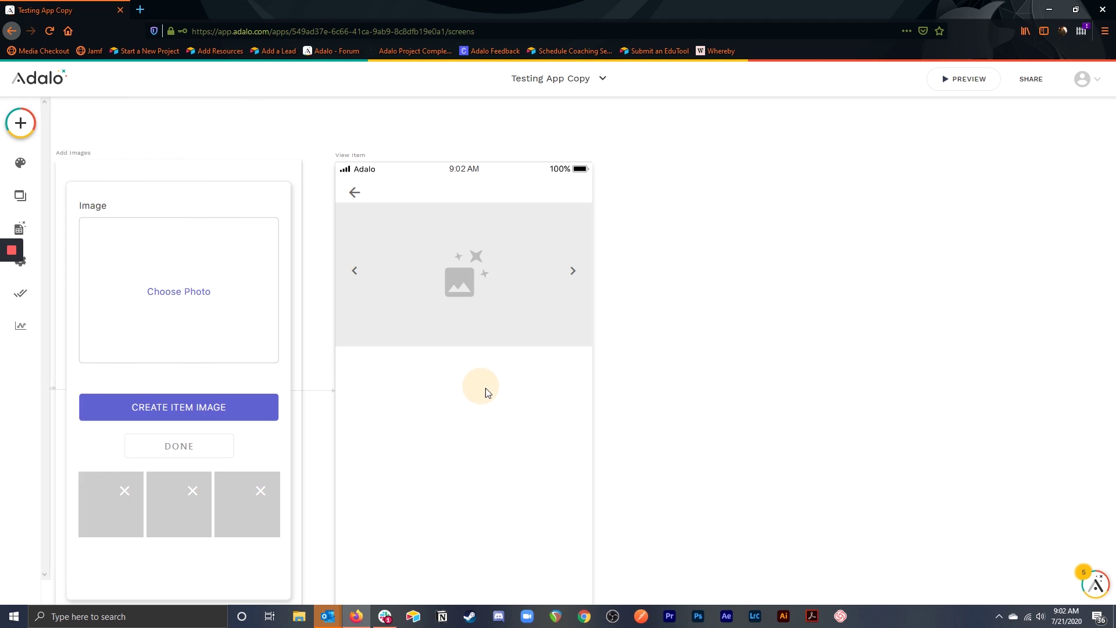
Delete the Master Chief Helmet record from the Items collection and close the records table
{"action": "left_click", "coordinate": [19, 227]}
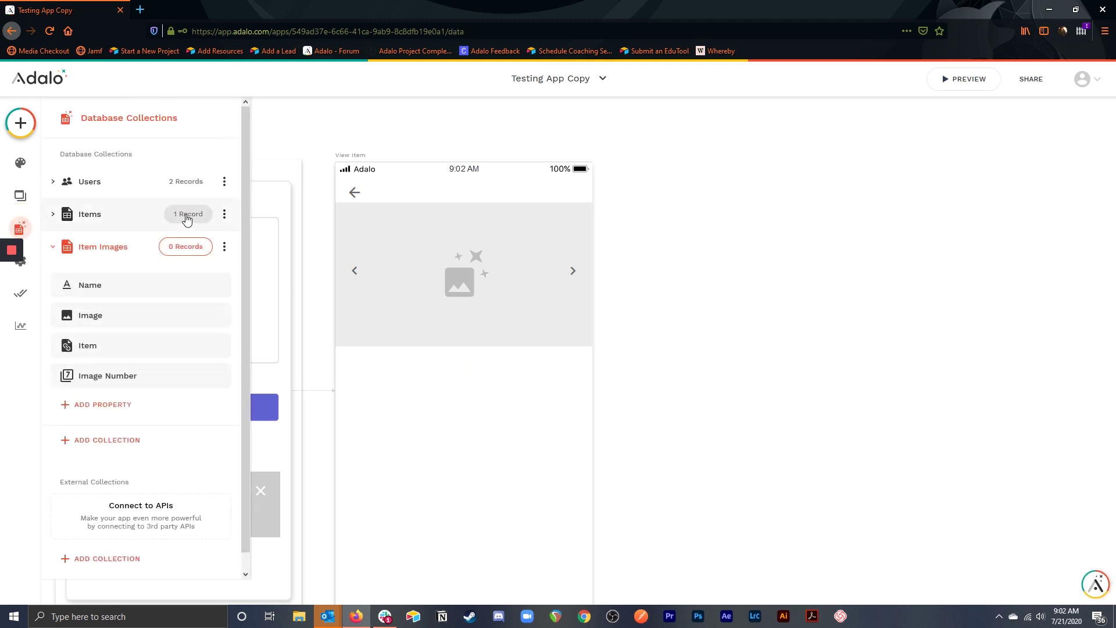
{"action": "left_click", "coordinate": [186, 216]}
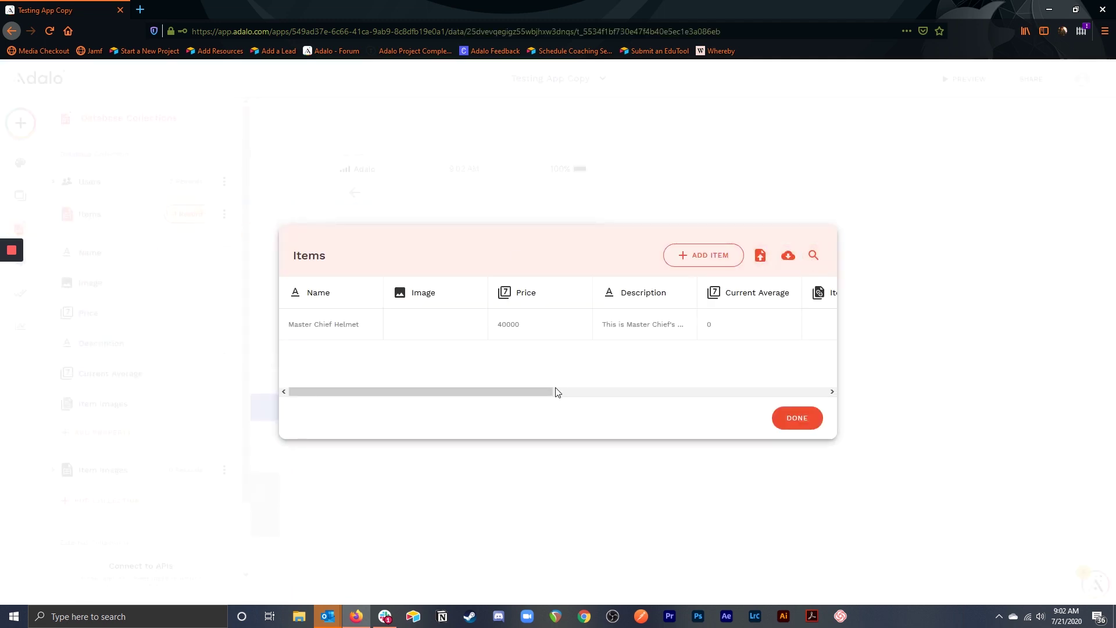
{"action": "left_click", "coordinate": [564, 325]}
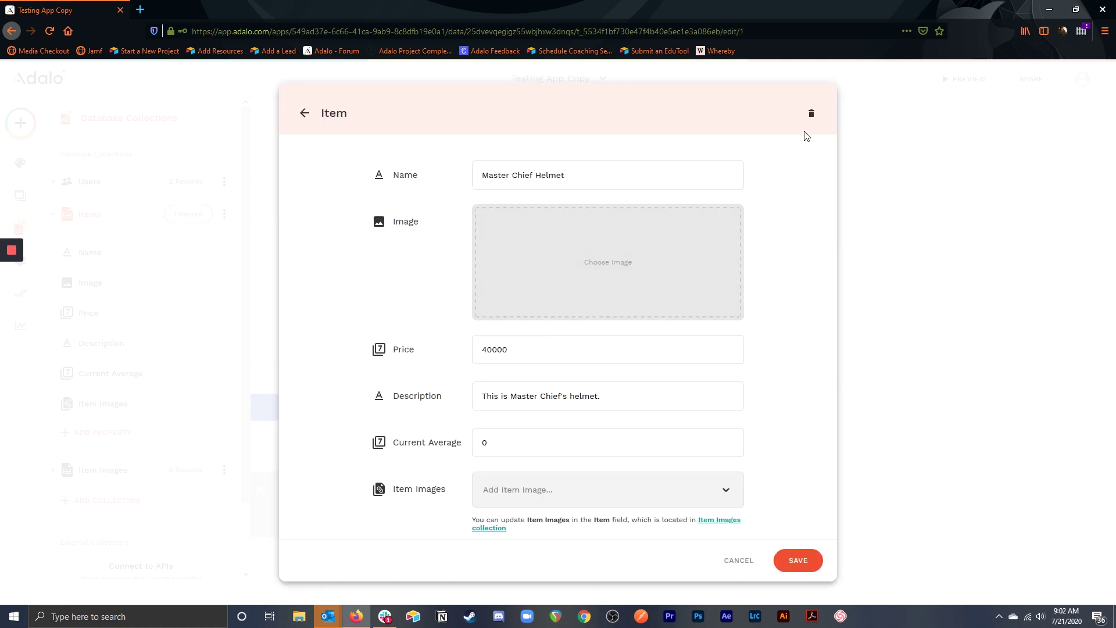
{"action": "left_click", "coordinate": [813, 110]}
{"action": "left_click", "coordinate": [549, 279]}
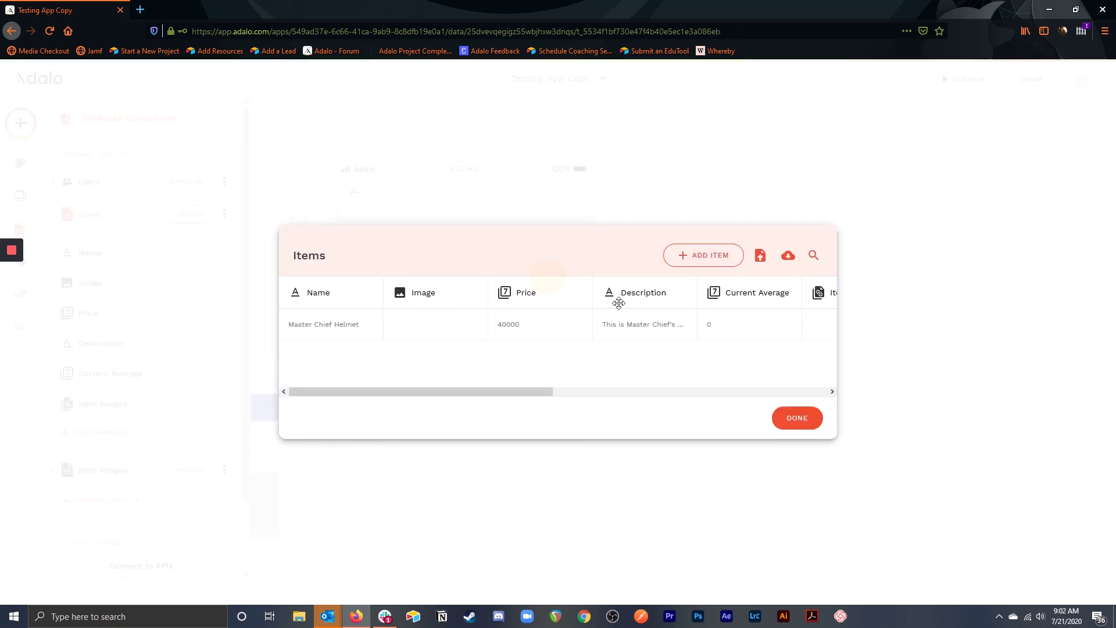
{"action": "left_click", "coordinate": [798, 396]}
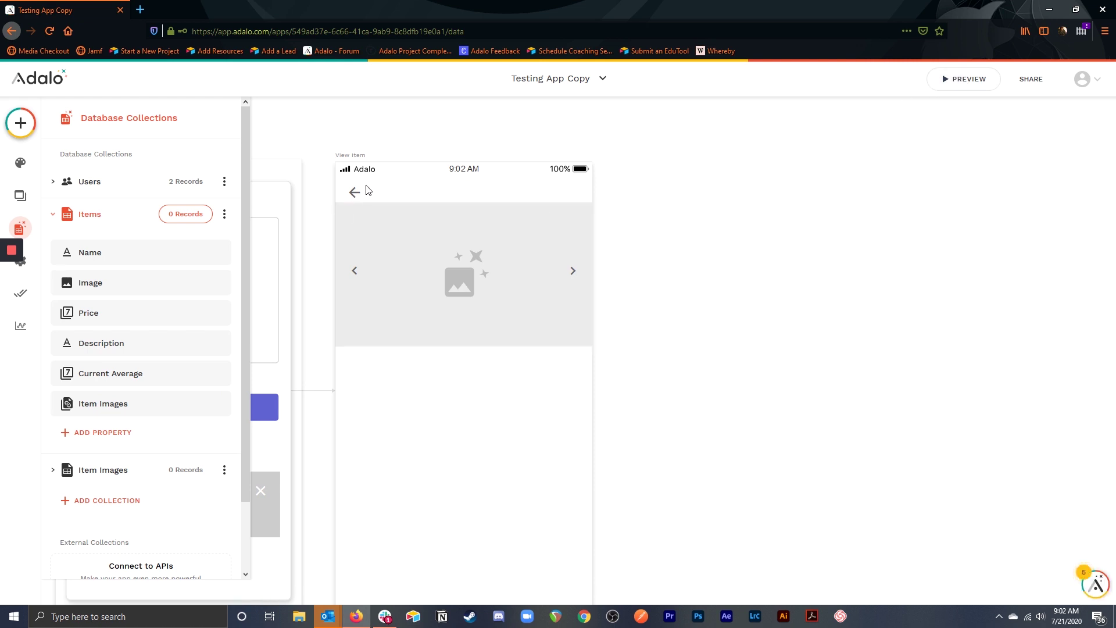
Preview the app, log in with the saved account e-mail and password, test the Shop screen's add icon, and exit the preview
{"action": "left_click", "coordinate": [944, 84]}
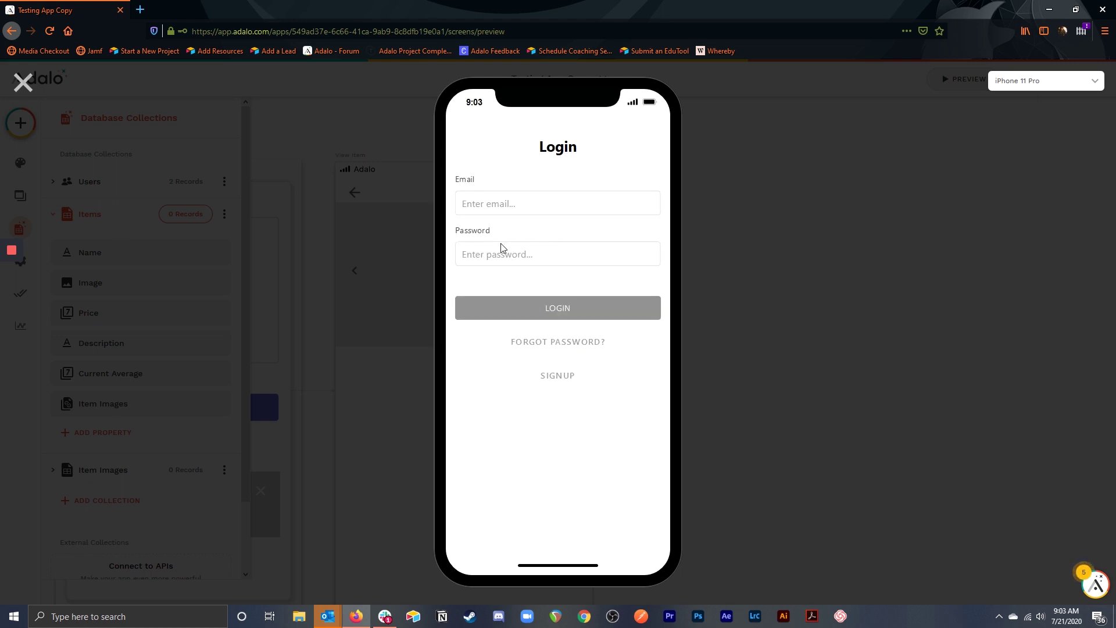
{"action": "left_click", "coordinate": [500, 202]}
{"action": "left_click", "coordinate": [514, 221]}
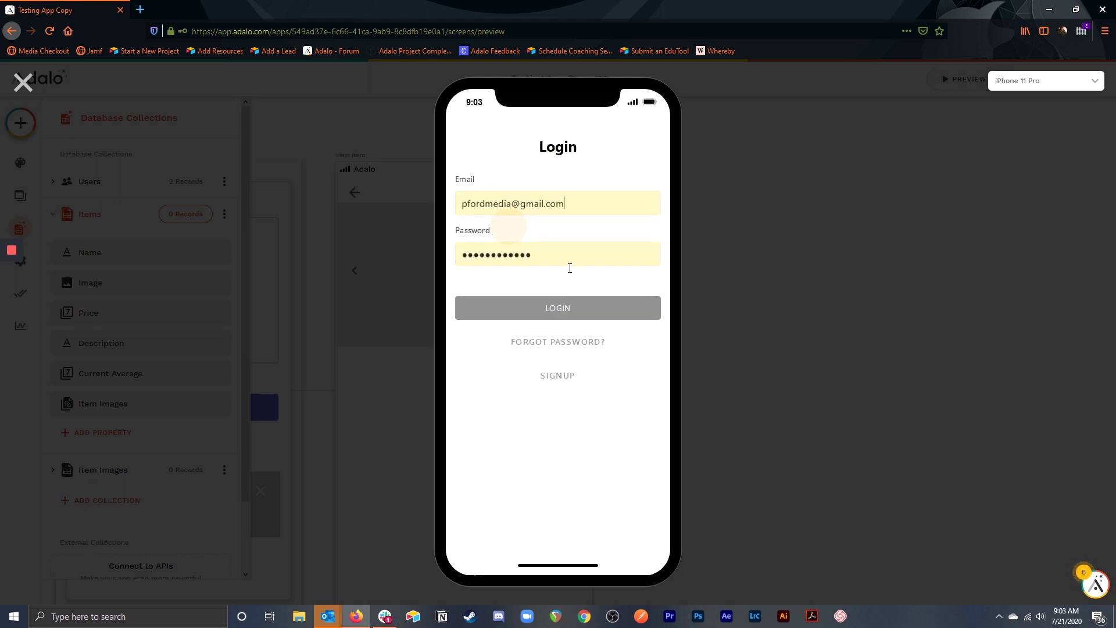
{"action": "left_click", "coordinate": [557, 310]}
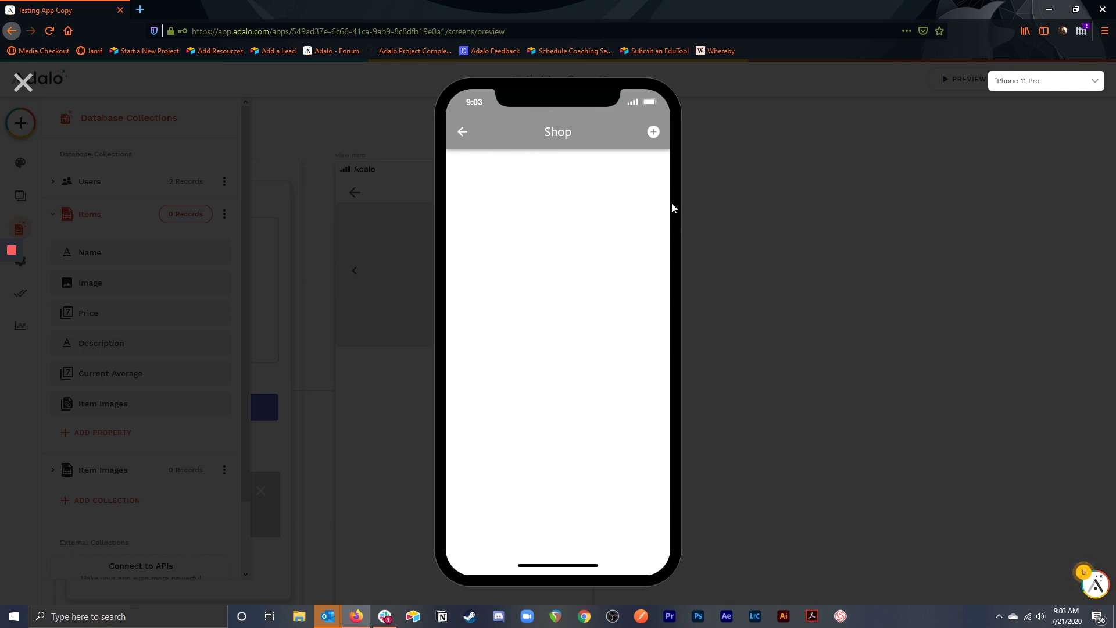
{"action": "left_click", "coordinate": [654, 132]}
{"action": "left_click", "coordinate": [24, 82]}
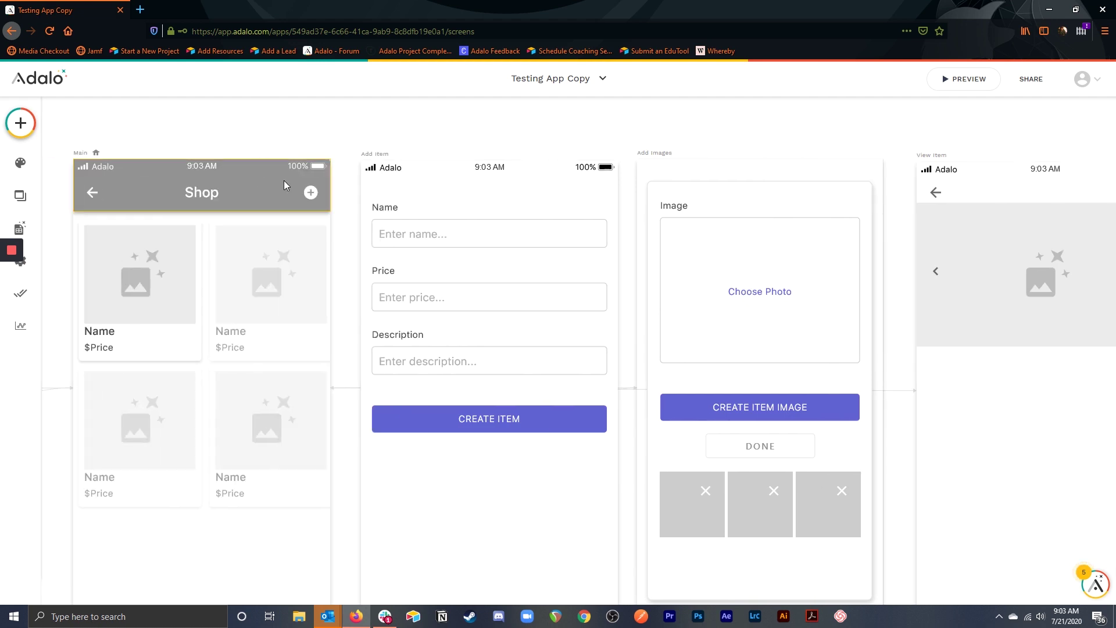
Add a click action to the add icon in the Shop screen's app bar that links to the existing Add Item screen
{"action": "left_click", "coordinate": [312, 191]}
{"action": "left_click", "coordinate": [135, 366]}
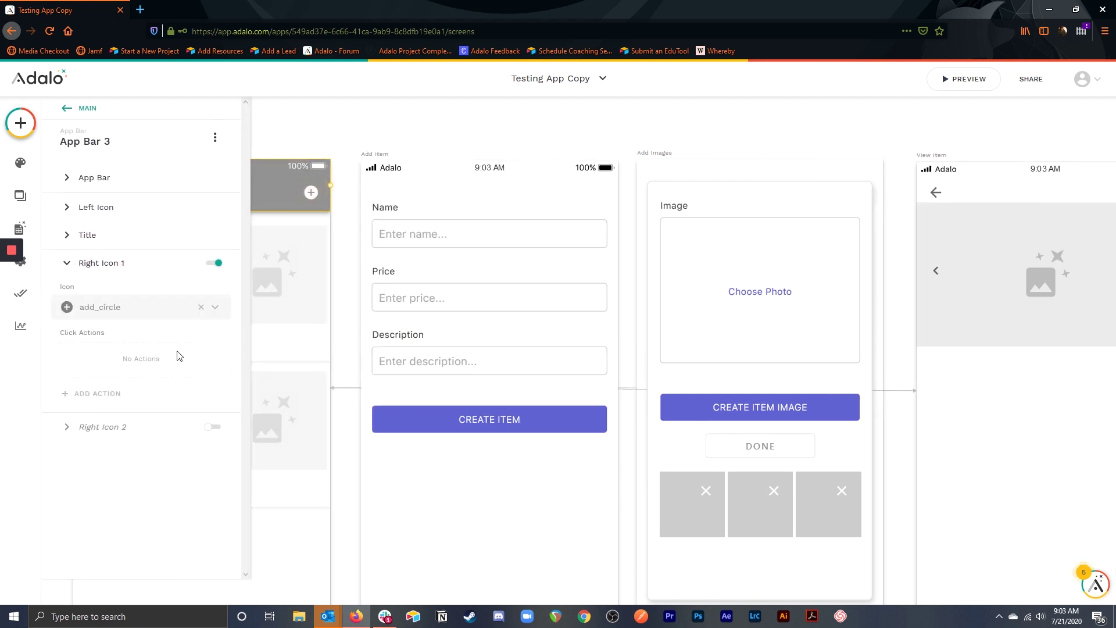
{"action": "left_click", "coordinate": [109, 389]}
{"action": "mouse_move", "coordinate": [148, 221]}
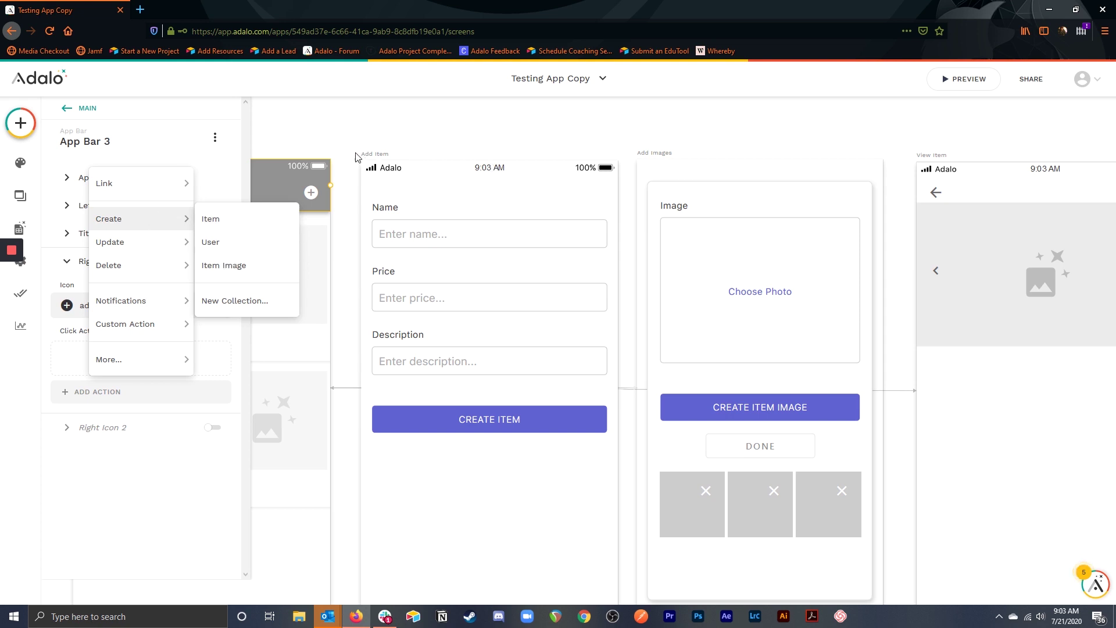
{"action": "mouse_move", "coordinate": [131, 184]}
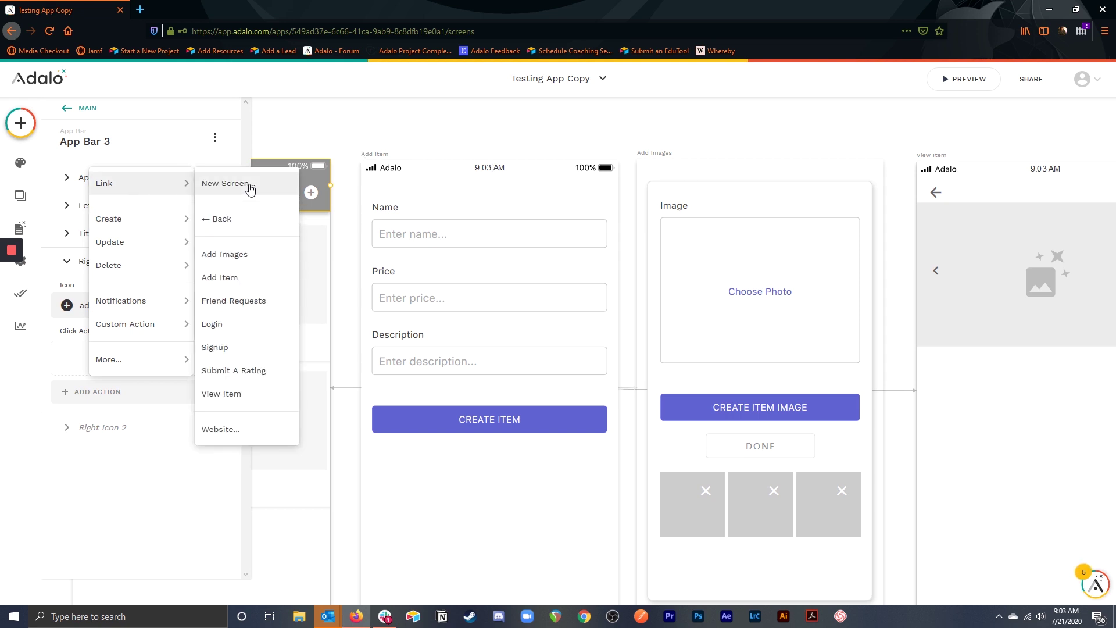
{"action": "left_click", "coordinate": [245, 280]}
{"action": "left_click", "coordinate": [204, 501]}
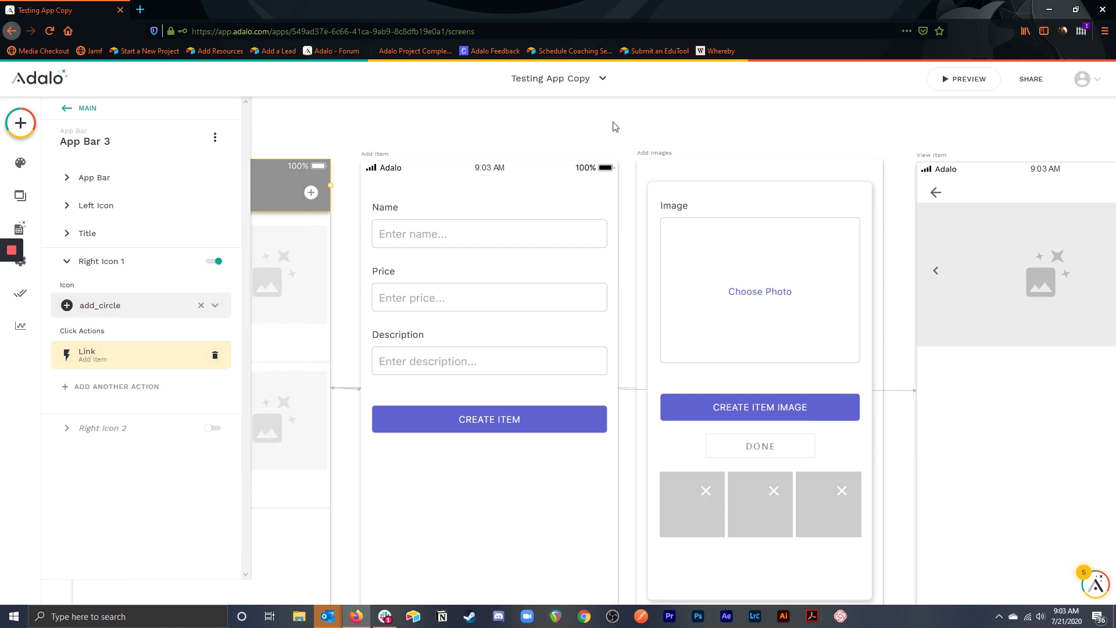
{"action": "left_click", "coordinate": [617, 122]}
Preview the app and log in with the saved account e-mail and password
{"action": "left_click", "coordinate": [950, 76]}
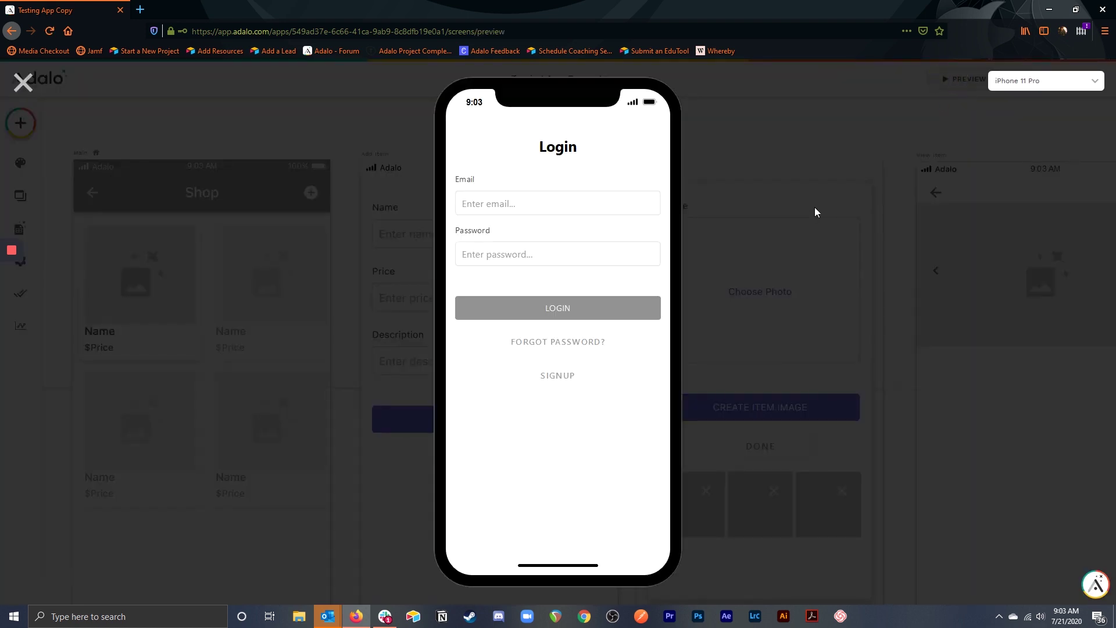
{"action": "left_click", "coordinate": [532, 206]}
{"action": "left_click", "coordinate": [511, 217]}
{"action": "left_click", "coordinate": [557, 307]}
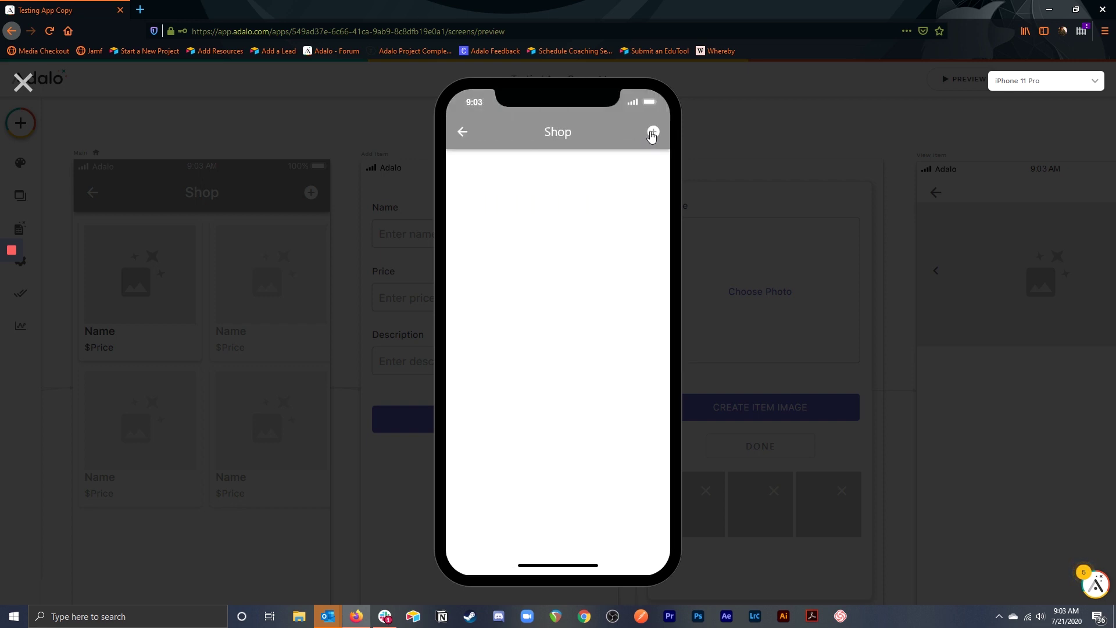
Create a new shop item named Master Chief's Helmet with price 100000 and description "This is Chief's helmet."
{"action": "left_click", "coordinate": [652, 133]}
{"action": "left_click", "coordinate": [562, 167]}
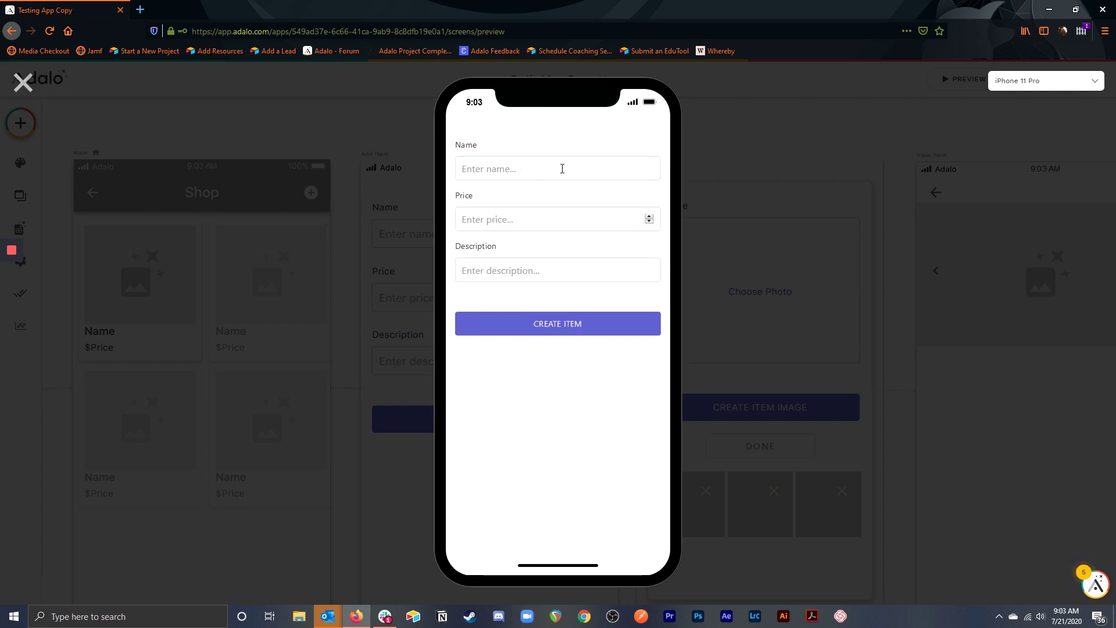
{"action": "type", "text": "Master Chief's Helmet"}
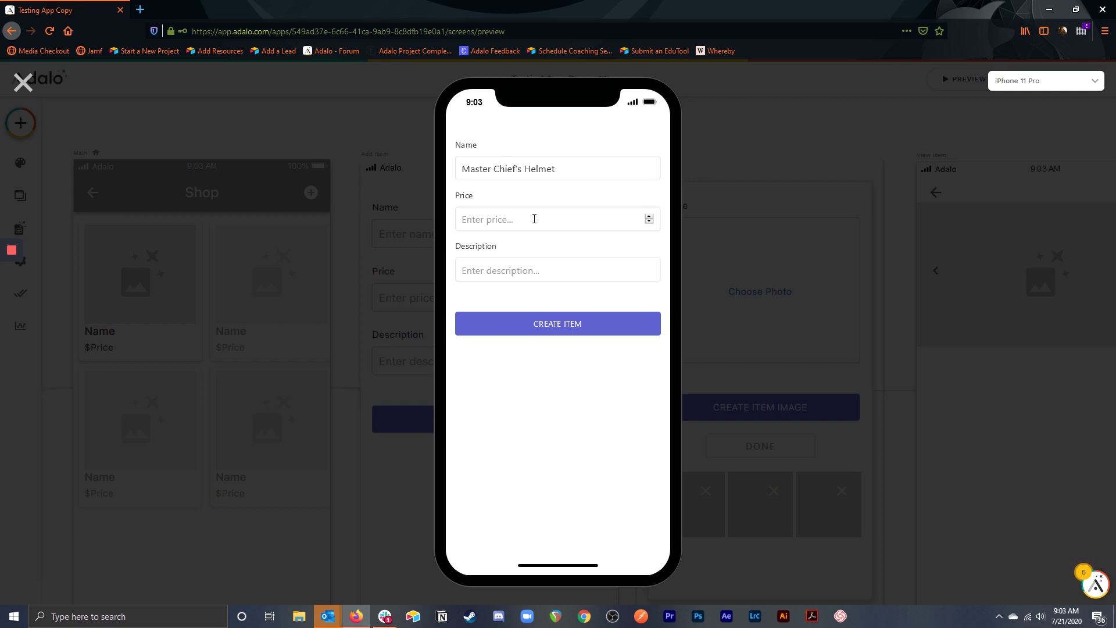
{"action": "left_click", "coordinate": [533, 219]}
{"action": "type", "text": "100000"}
{"action": "left_click", "coordinate": [514, 272]}
{"action": "type", "text": "T"}
{"action": "key", "text": "BackSpace"}
{"action": "type", "text": "This is Chief's helmet."}
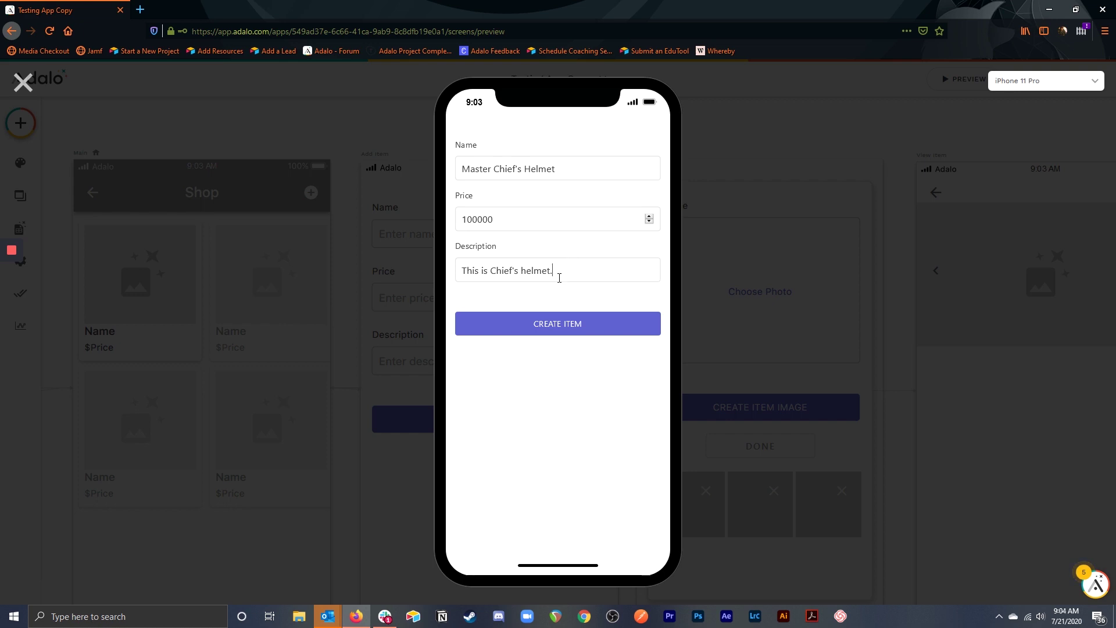
{"action": "left_click", "coordinate": [559, 324]}
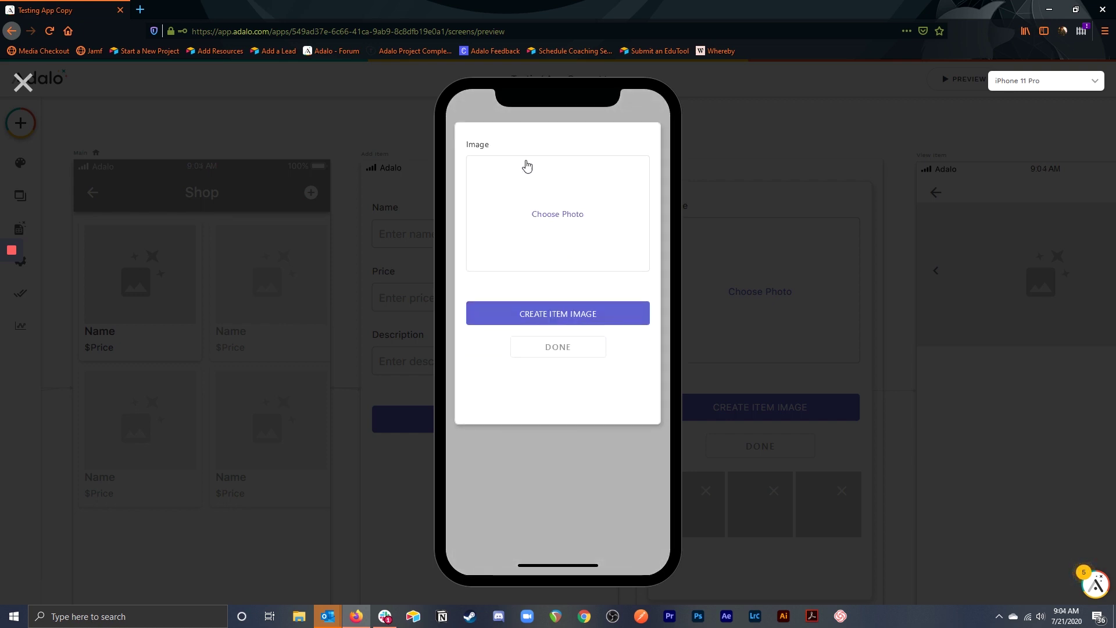
{"action": "left_click", "coordinate": [559, 217]}
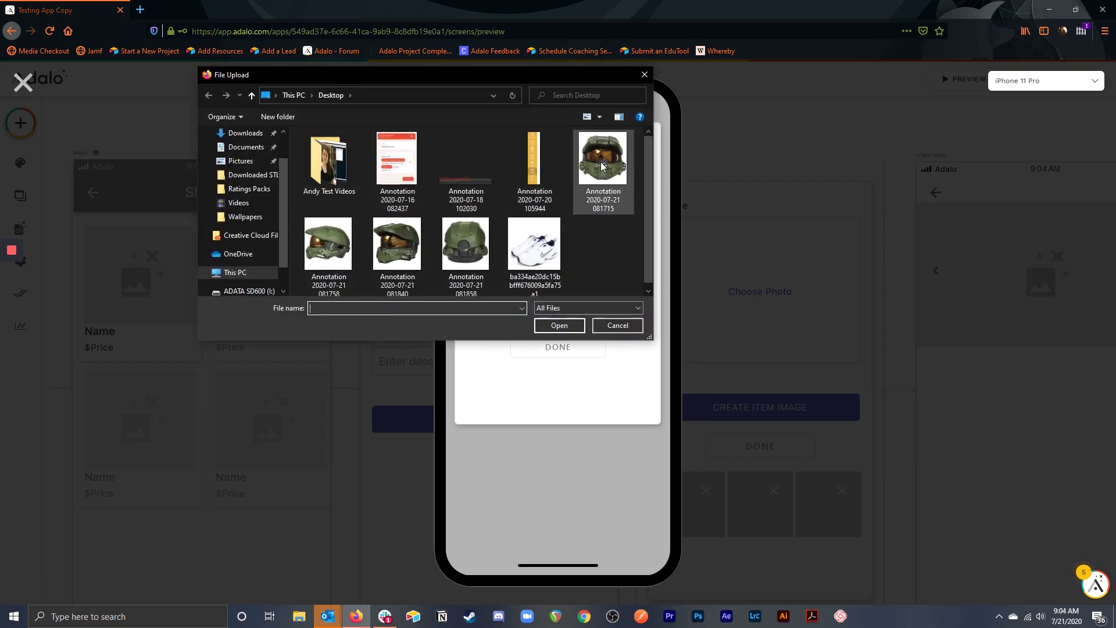
{"action": "left_click", "coordinate": [602, 167]}
{"action": "left_click", "coordinate": [562, 324]}
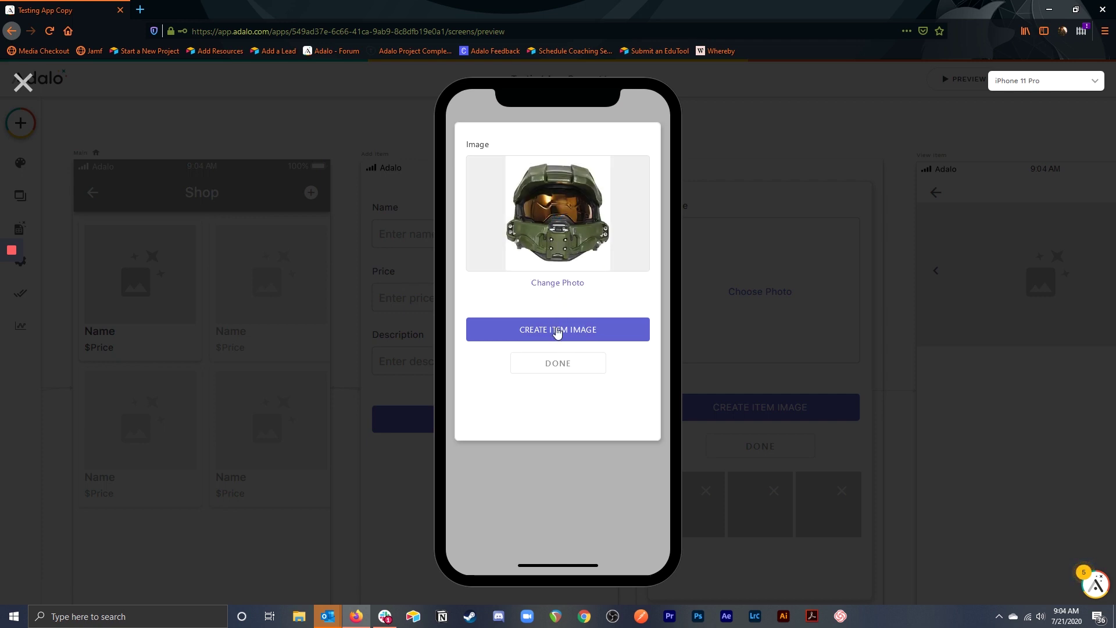
{"action": "left_click", "coordinate": [557, 332]}
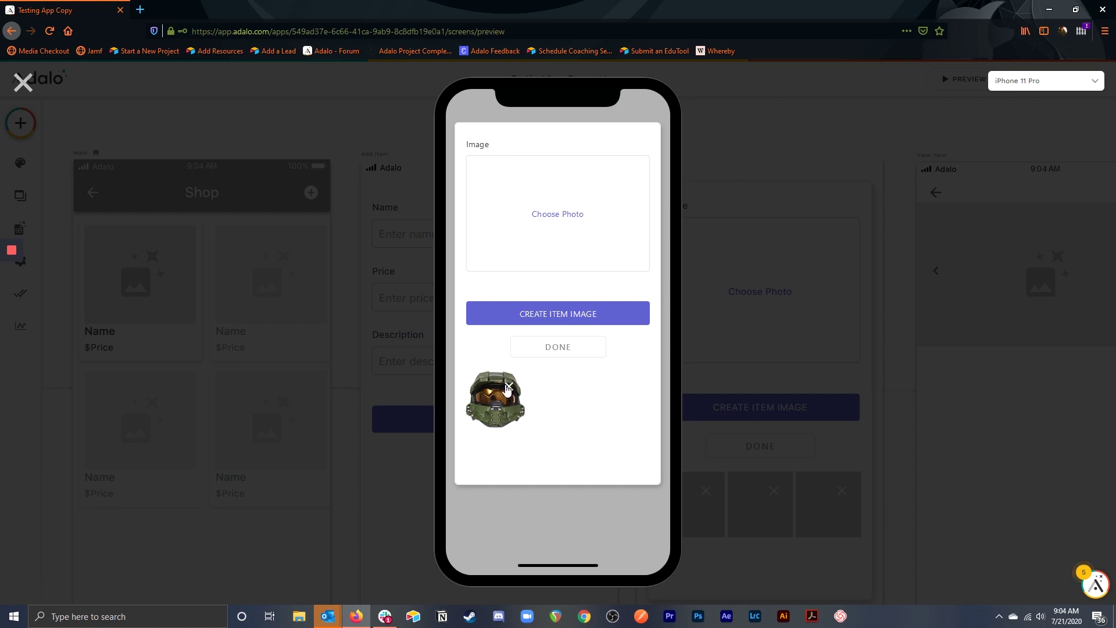
{"action": "left_click", "coordinate": [560, 213]}
{"action": "left_click", "coordinate": [328, 244]}
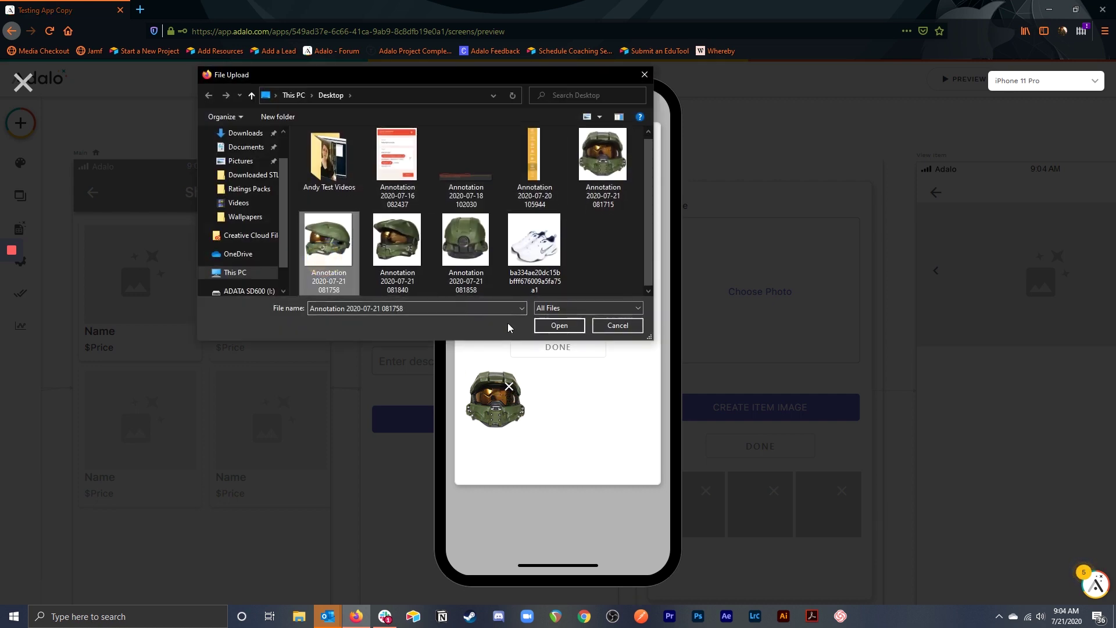
{"action": "left_click", "coordinate": [560, 326]}
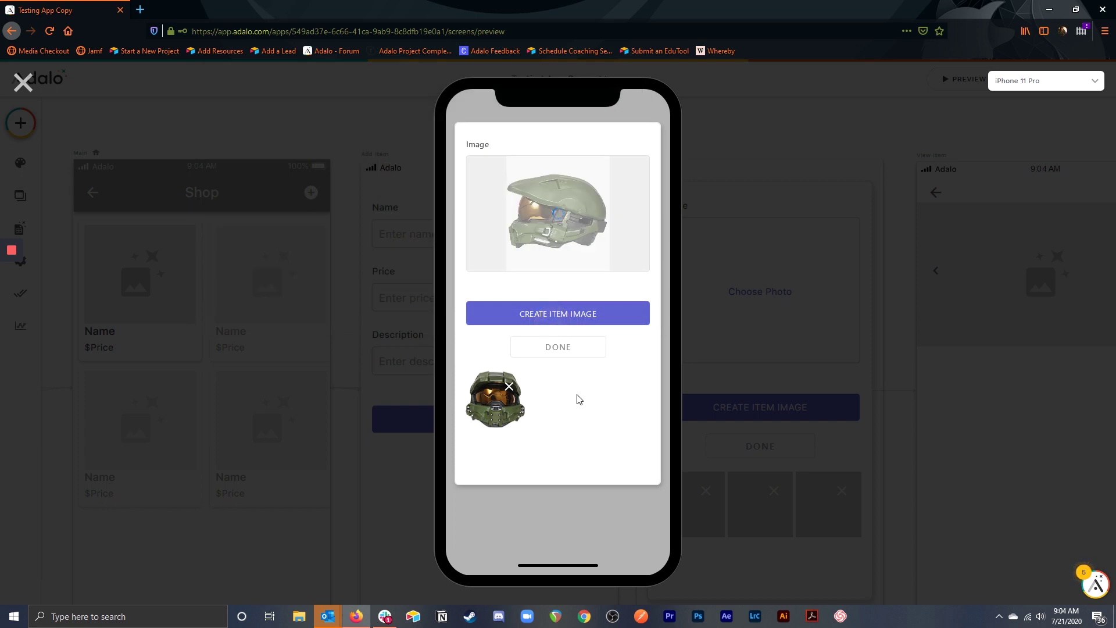
{"action": "left_click", "coordinate": [563, 328]}
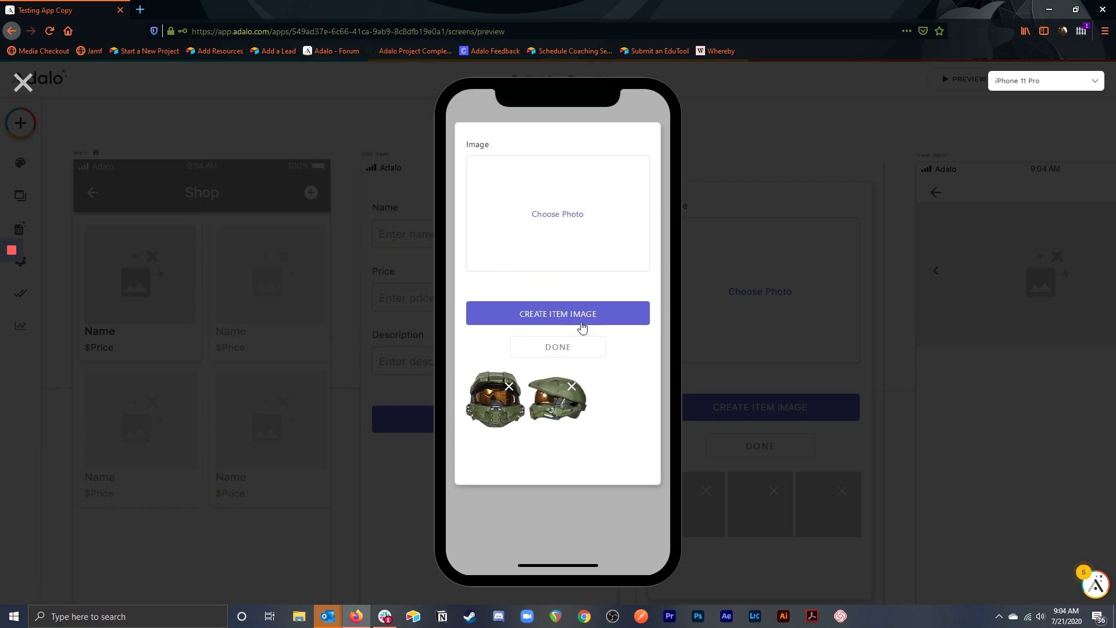
{"action": "left_click", "coordinate": [555, 220]}
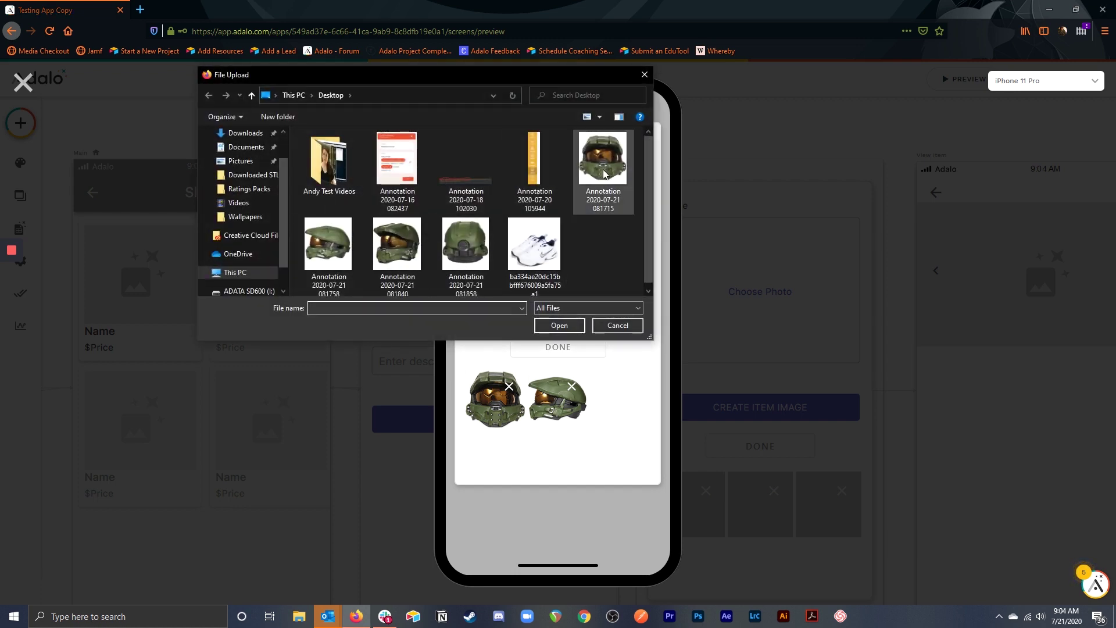
{"action": "left_click", "coordinate": [397, 245]}
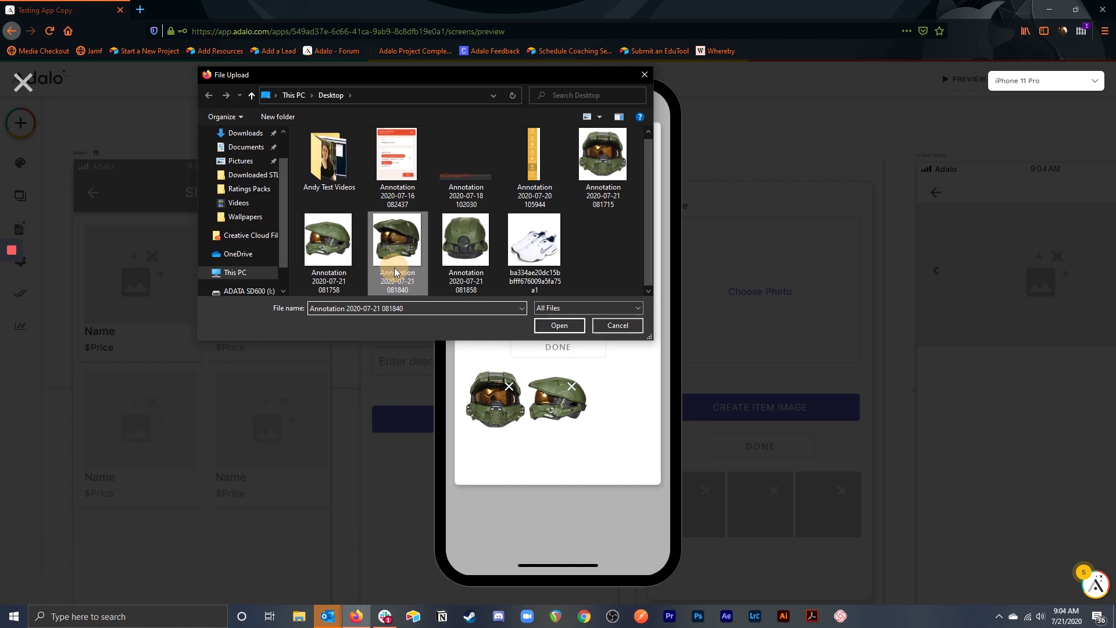
{"action": "left_click", "coordinate": [566, 329]}
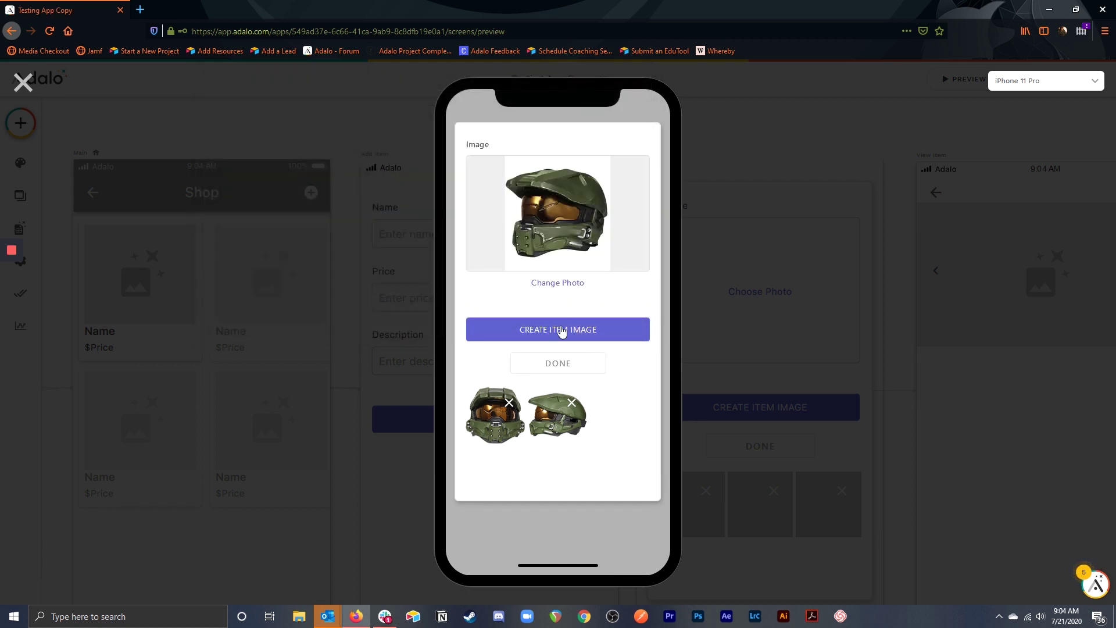
{"action": "left_click", "coordinate": [561, 331]}
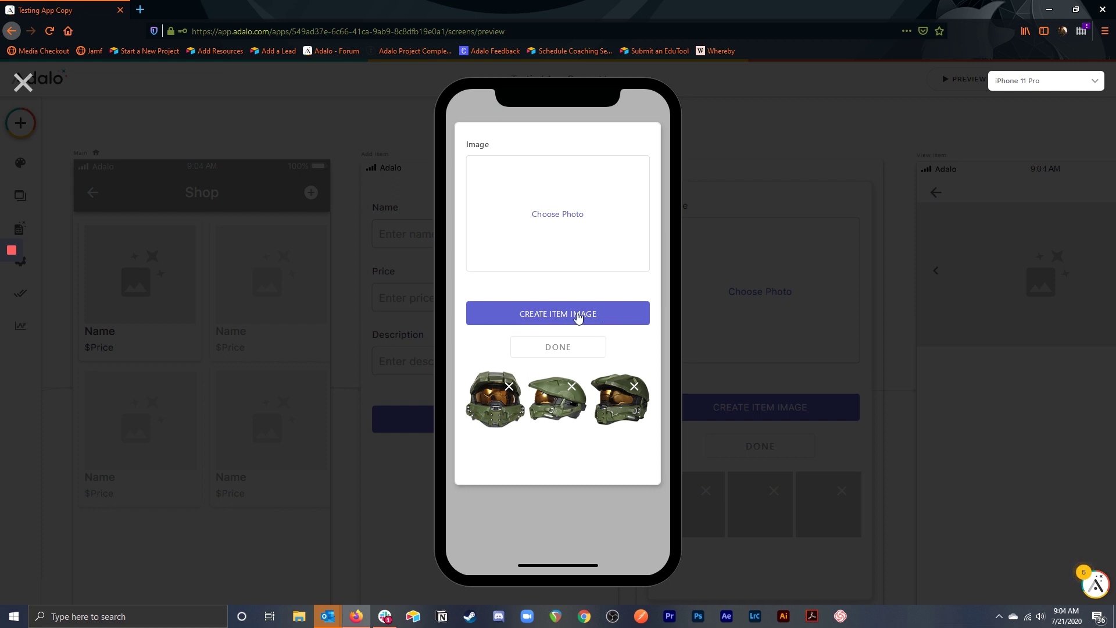
{"action": "left_click", "coordinate": [552, 218]}
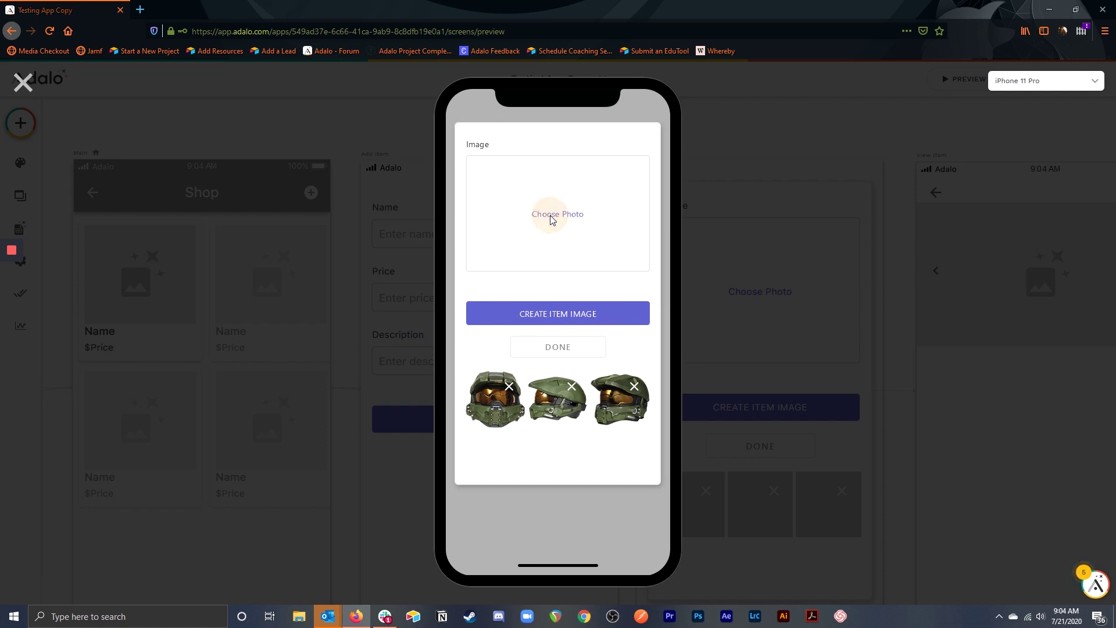
{"action": "left_click", "coordinate": [465, 240]}
{"action": "left_click", "coordinate": [562, 323]}
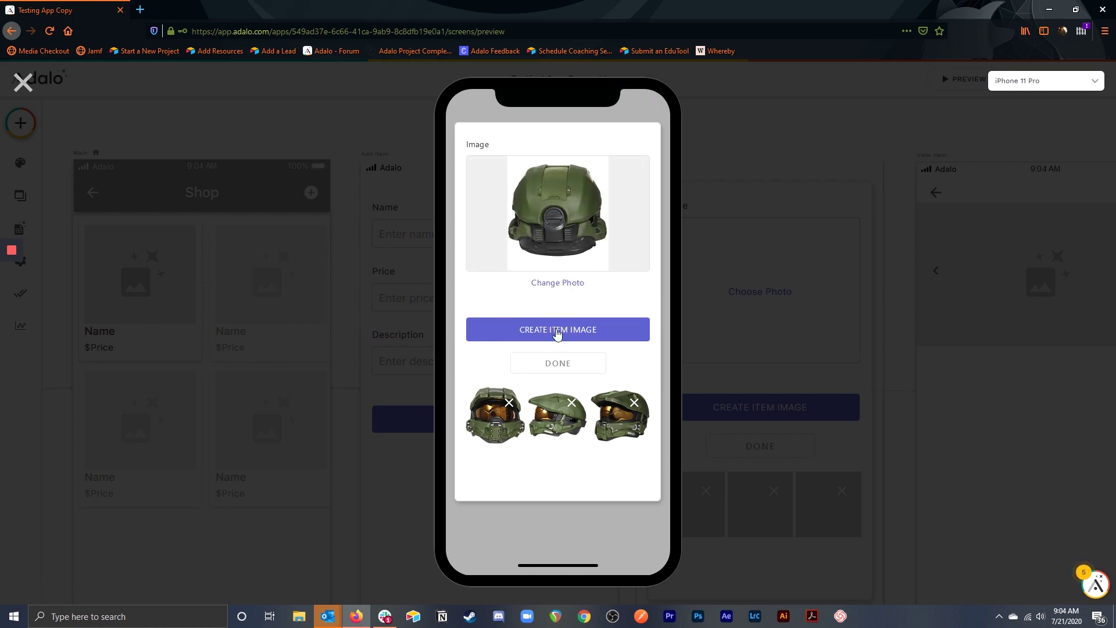
{"action": "left_click", "coordinate": [557, 331]}
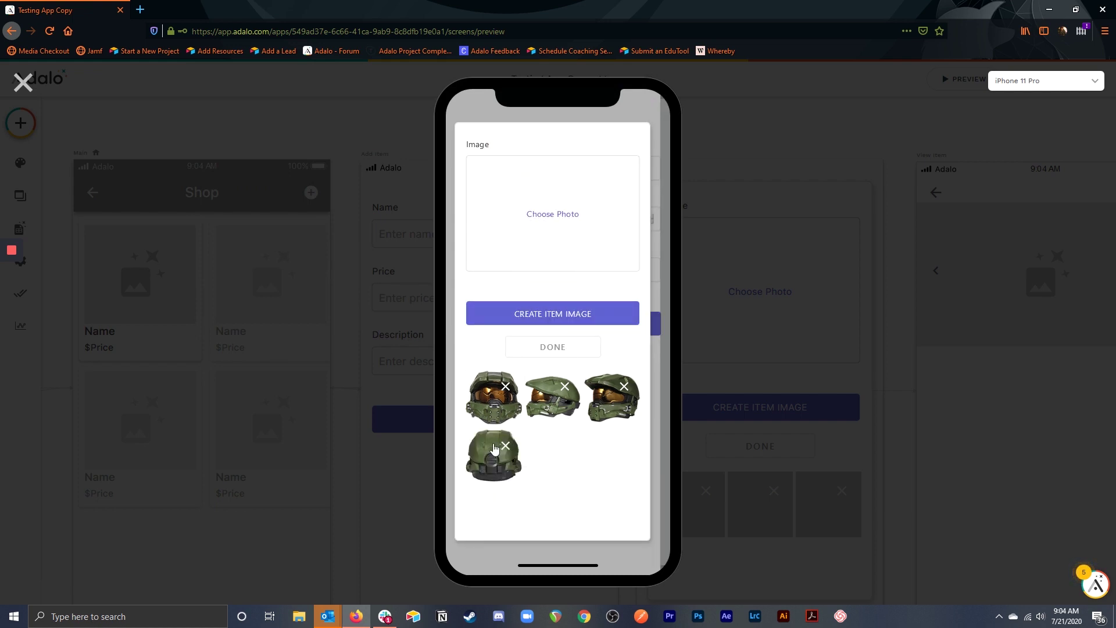
{"action": "left_click", "coordinate": [554, 348]}
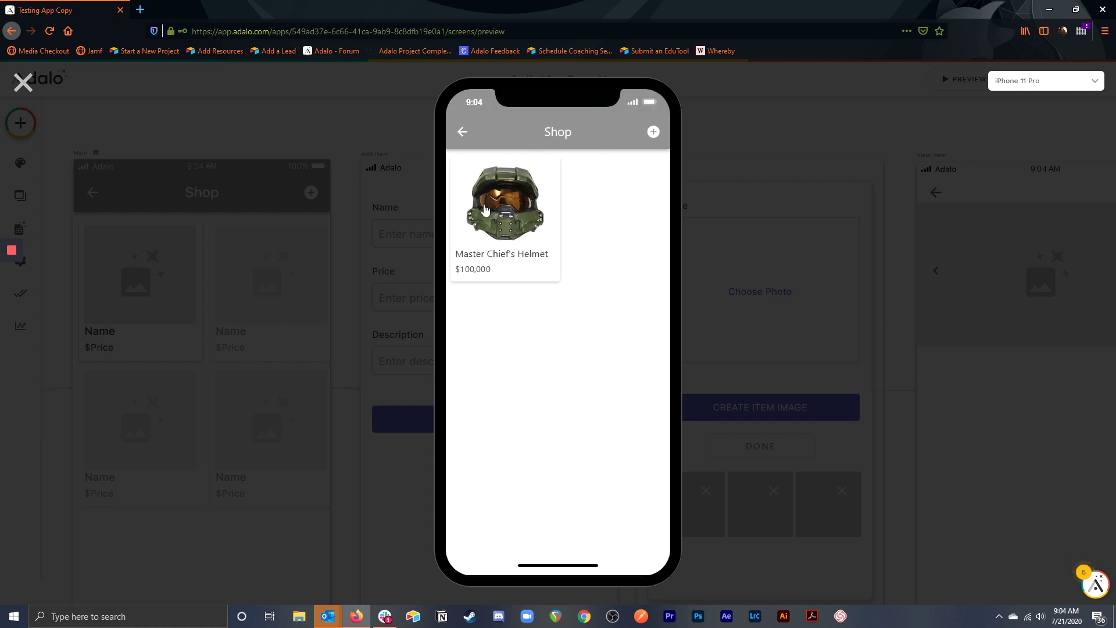
Open the Master Chief's Helmet item and test its gallery arrows forward to image 4 and back to image 1
{"action": "left_click", "coordinate": [499, 255]}
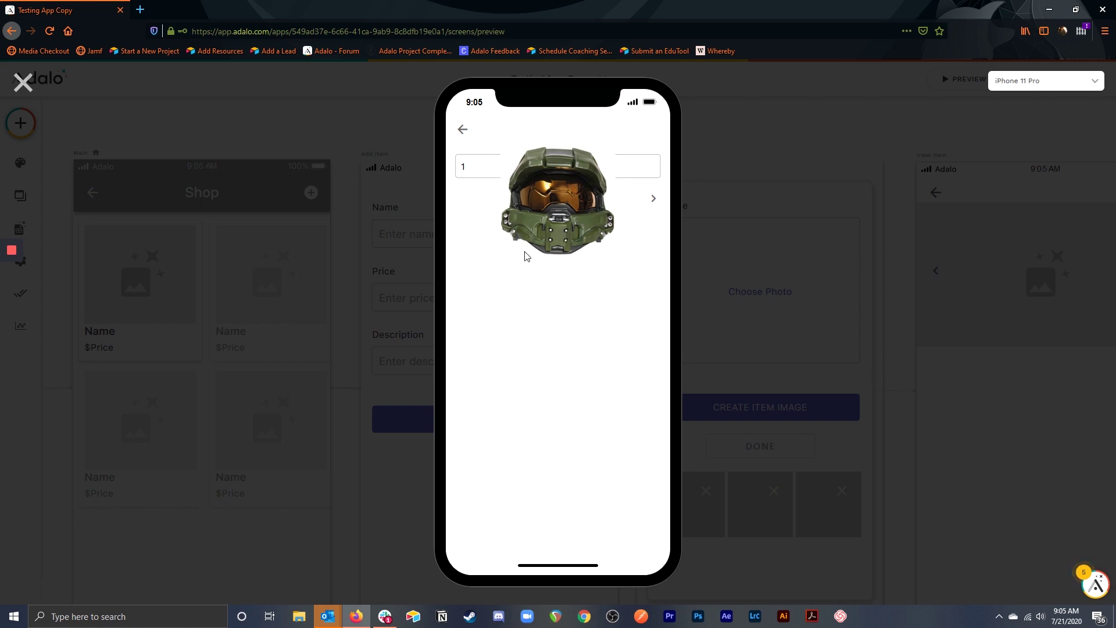
{"action": "left_click", "coordinate": [655, 201]}
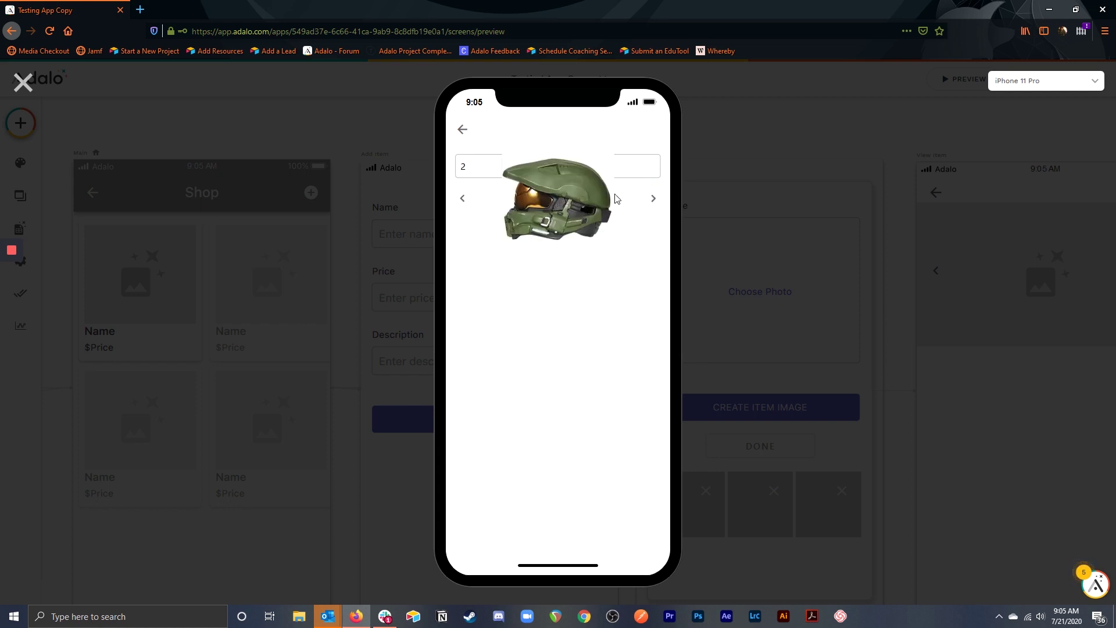
{"action": "left_click", "coordinate": [654, 200]}
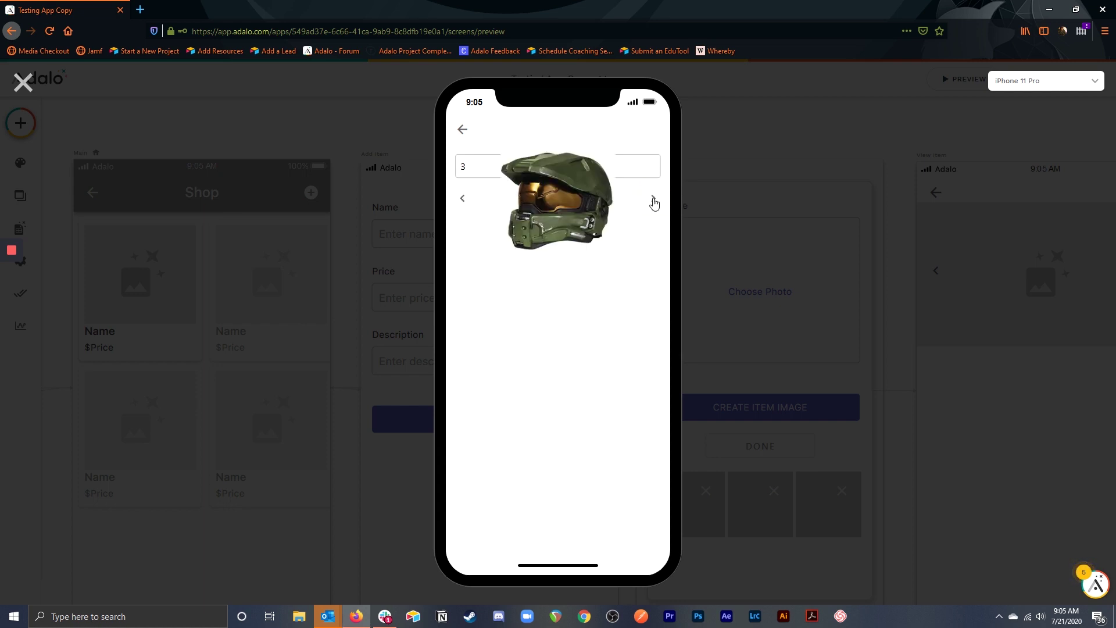
{"action": "left_click", "coordinate": [654, 200]}
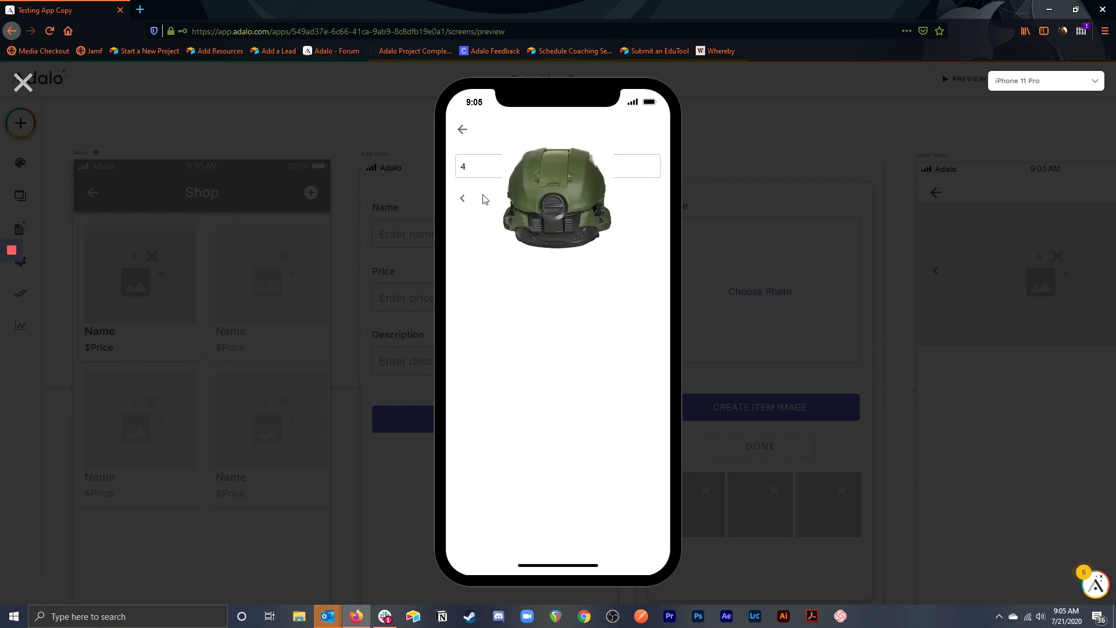
{"action": "left_click", "coordinate": [463, 201]}
{"action": "left_click", "coordinate": [463, 202]}
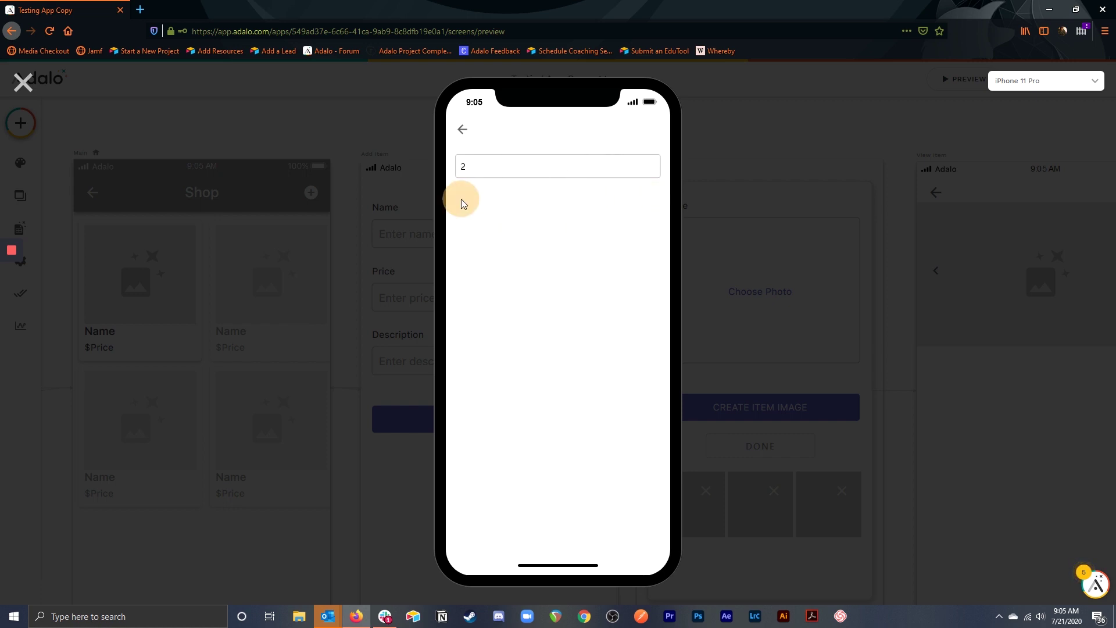
{"action": "left_click", "coordinate": [462, 202]}
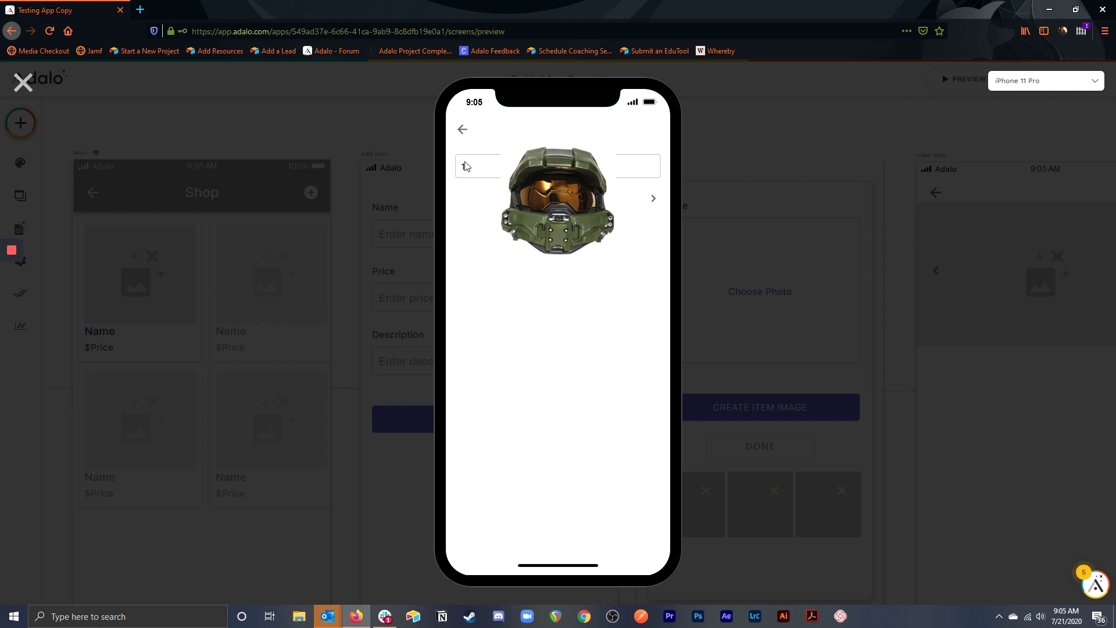
Retest the gallery arrows by stepping from image 1 to image 4 and back again
{"action": "left_click", "coordinate": [653, 199]}
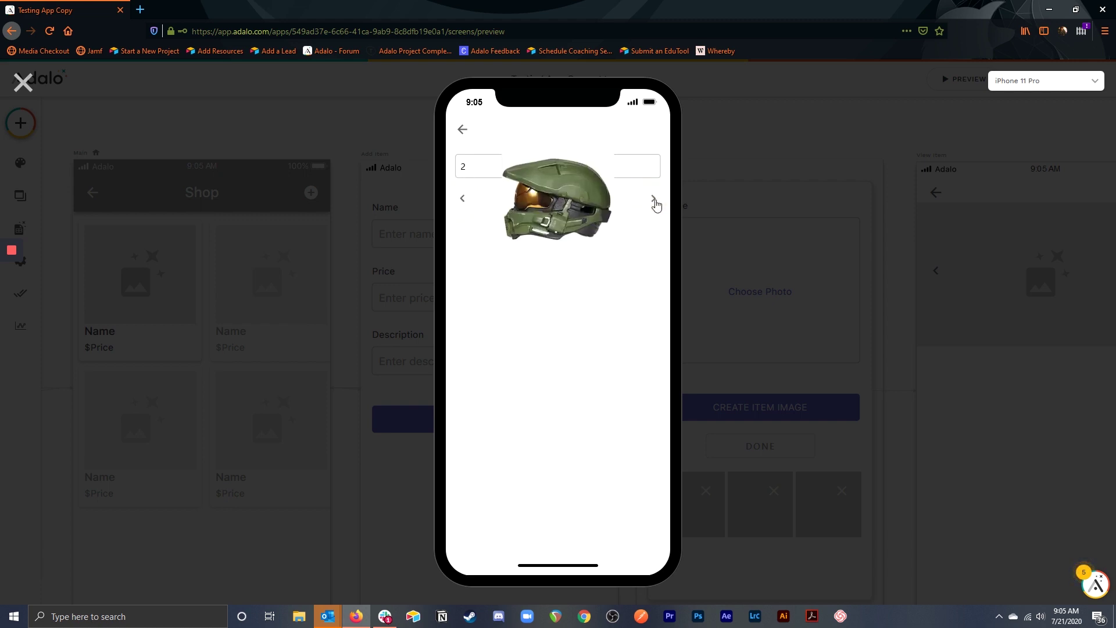
{"action": "left_click", "coordinate": [653, 199]}
{"action": "left_click", "coordinate": [653, 199]}
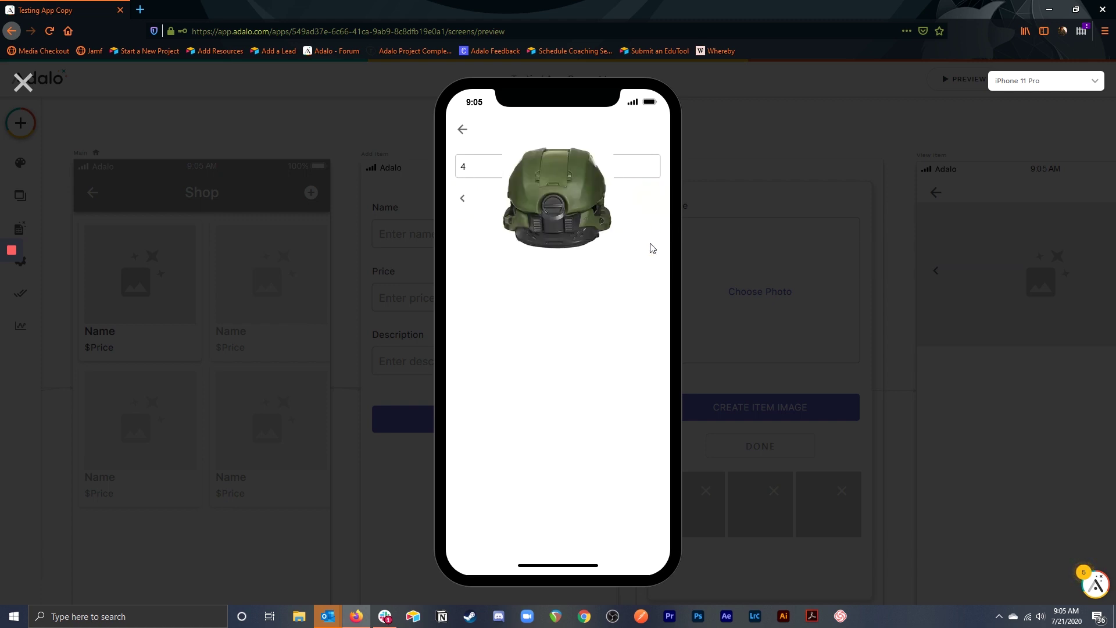
{"action": "left_click", "coordinate": [462, 199]}
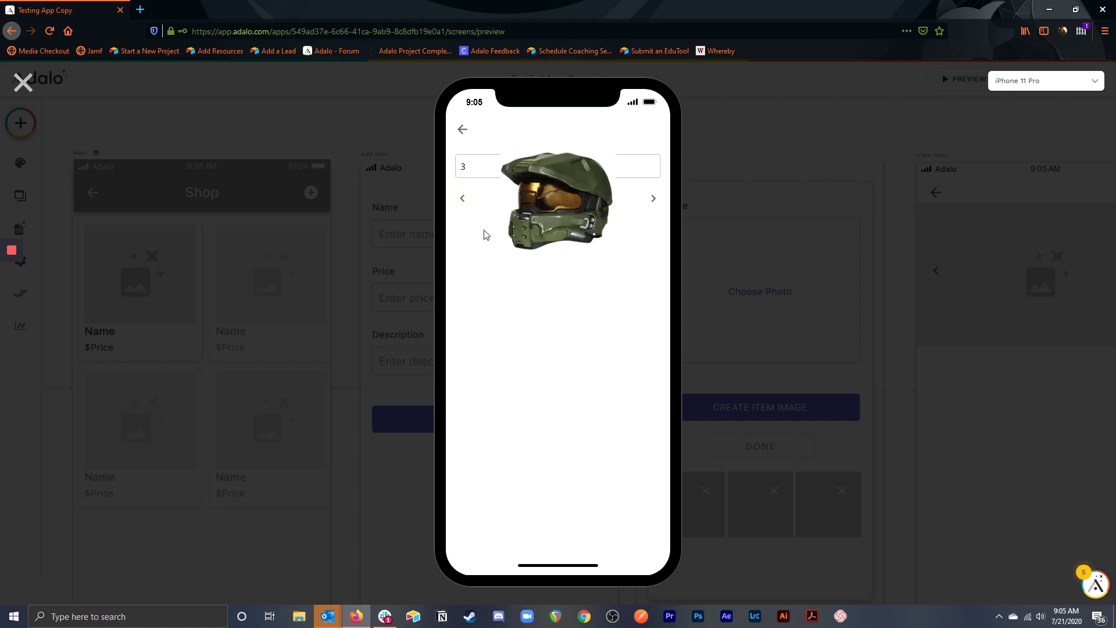
{"action": "left_click", "coordinate": [463, 199]}
{"action": "left_click", "coordinate": [464, 202]}
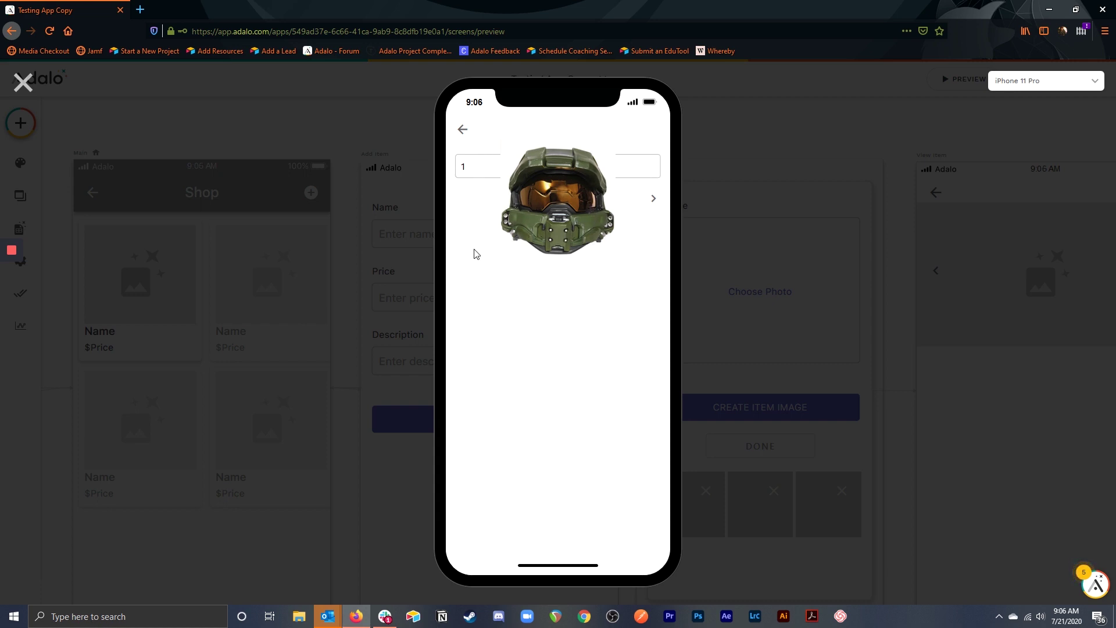
Step the helmet gallery forward two more times and return to the Shop screen
{"action": "left_click", "coordinate": [654, 200]}
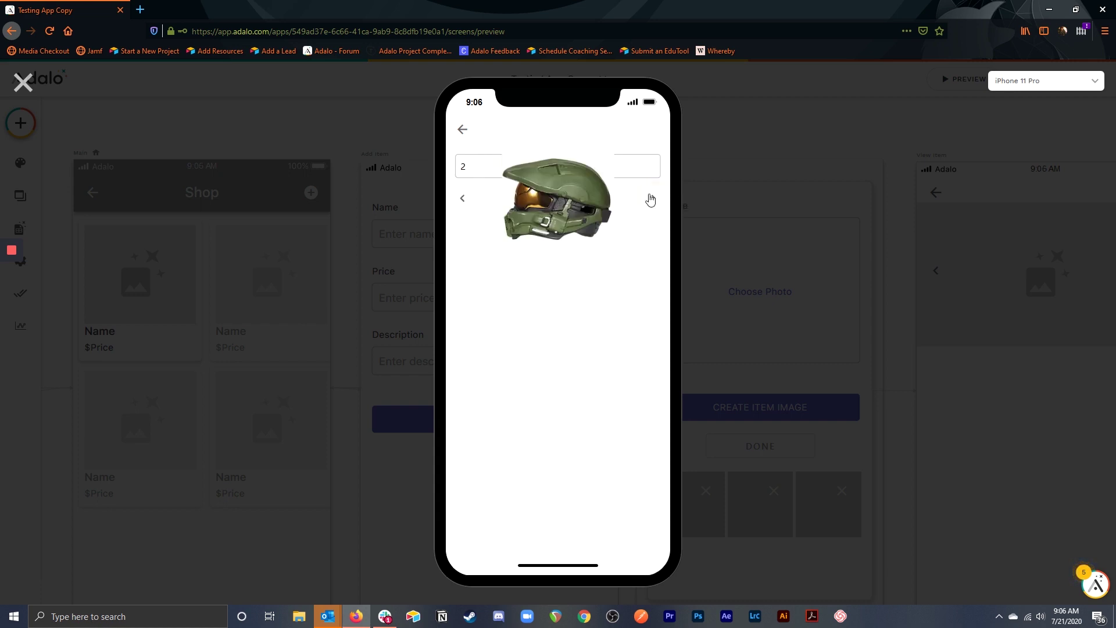
{"action": "left_click", "coordinate": [654, 196]}
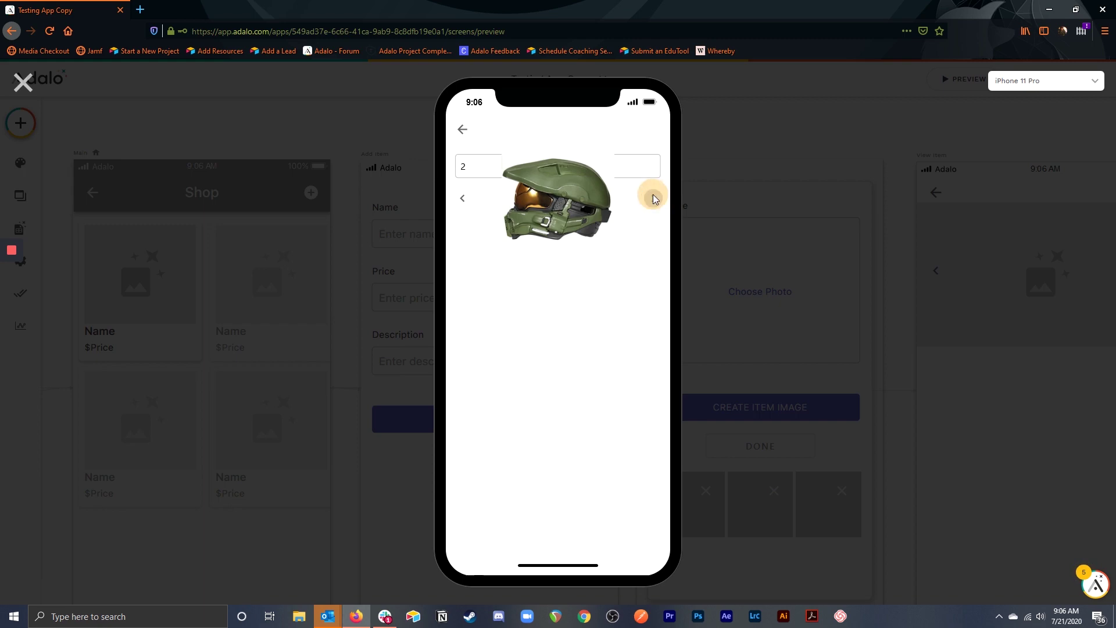
{"action": "left_click", "coordinate": [463, 129]}
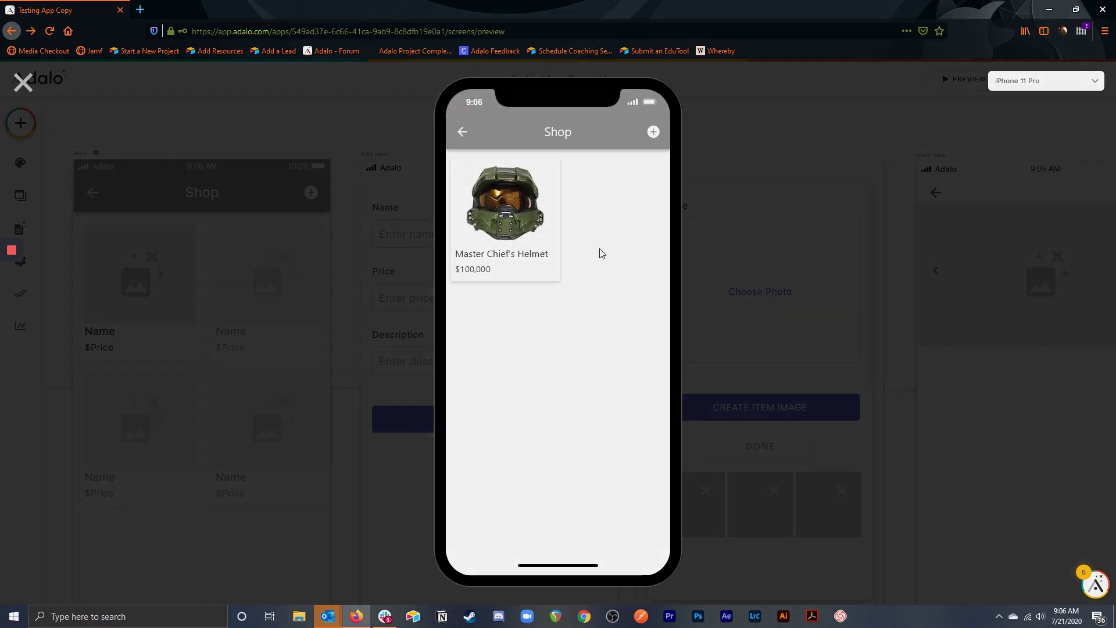